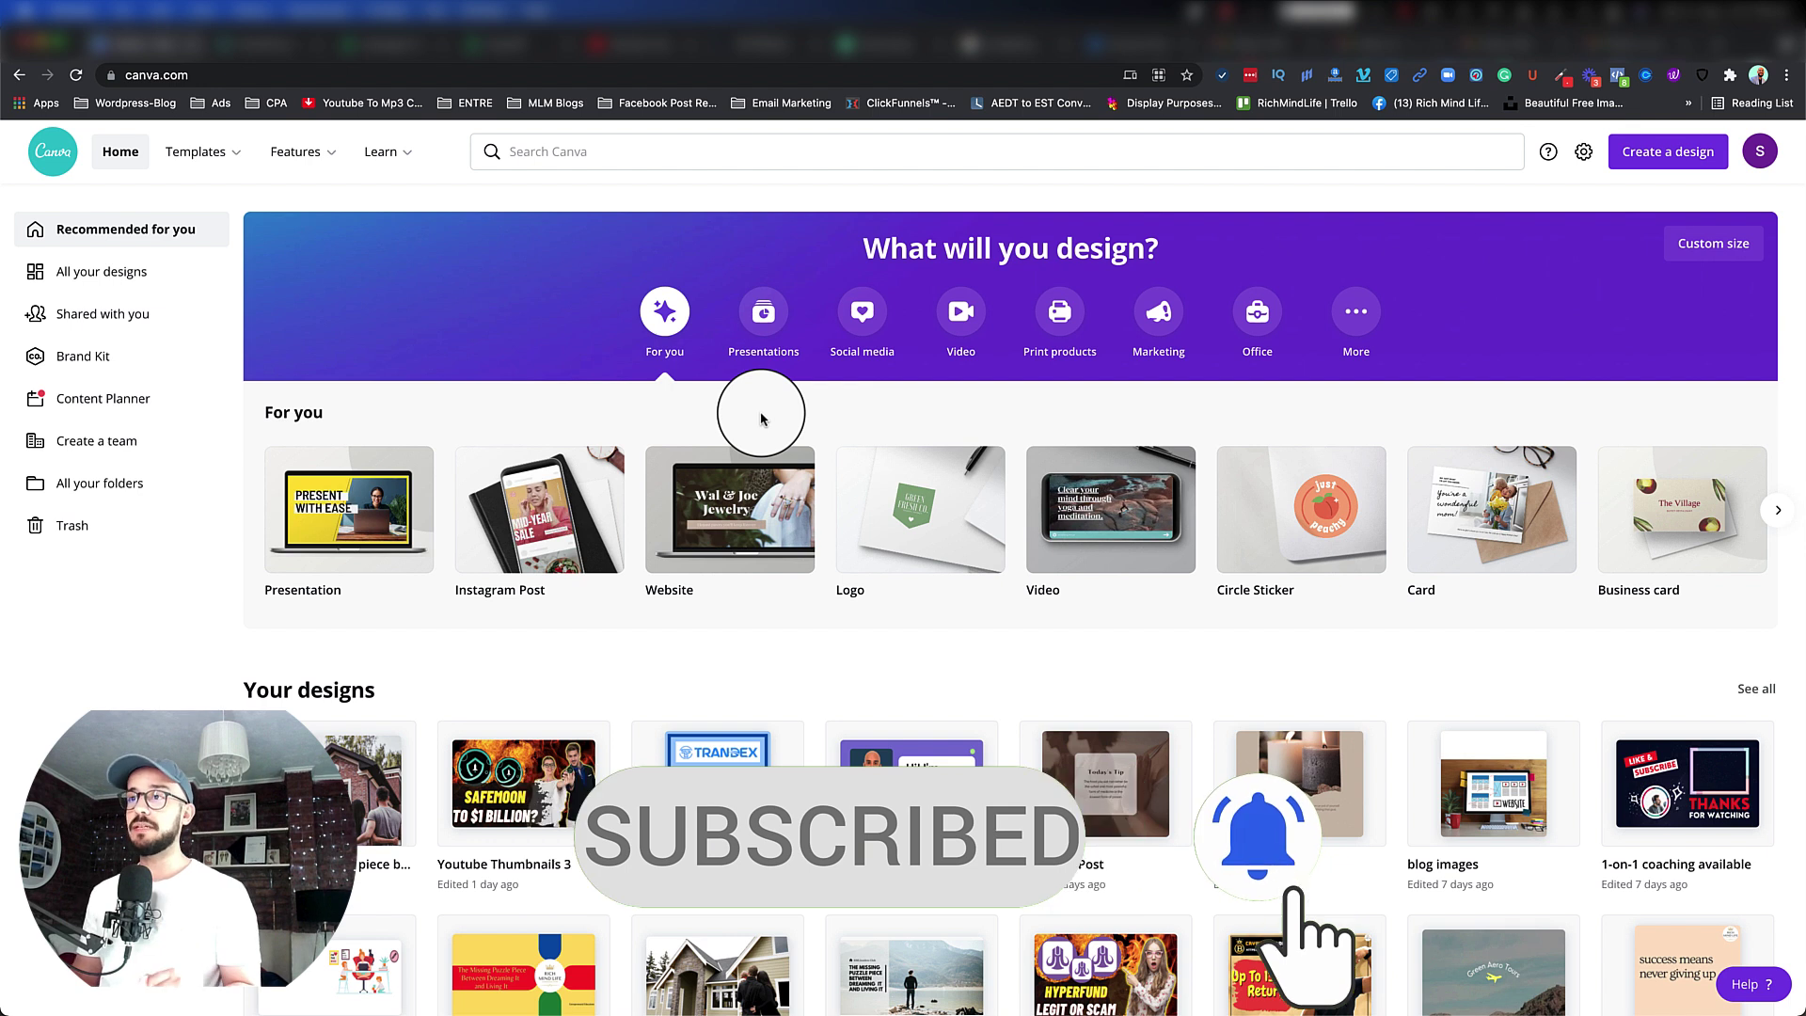
Search Create a design for 'yo' to list YouTube formats, including YouTube Thumbnail
left_click(1653, 160)
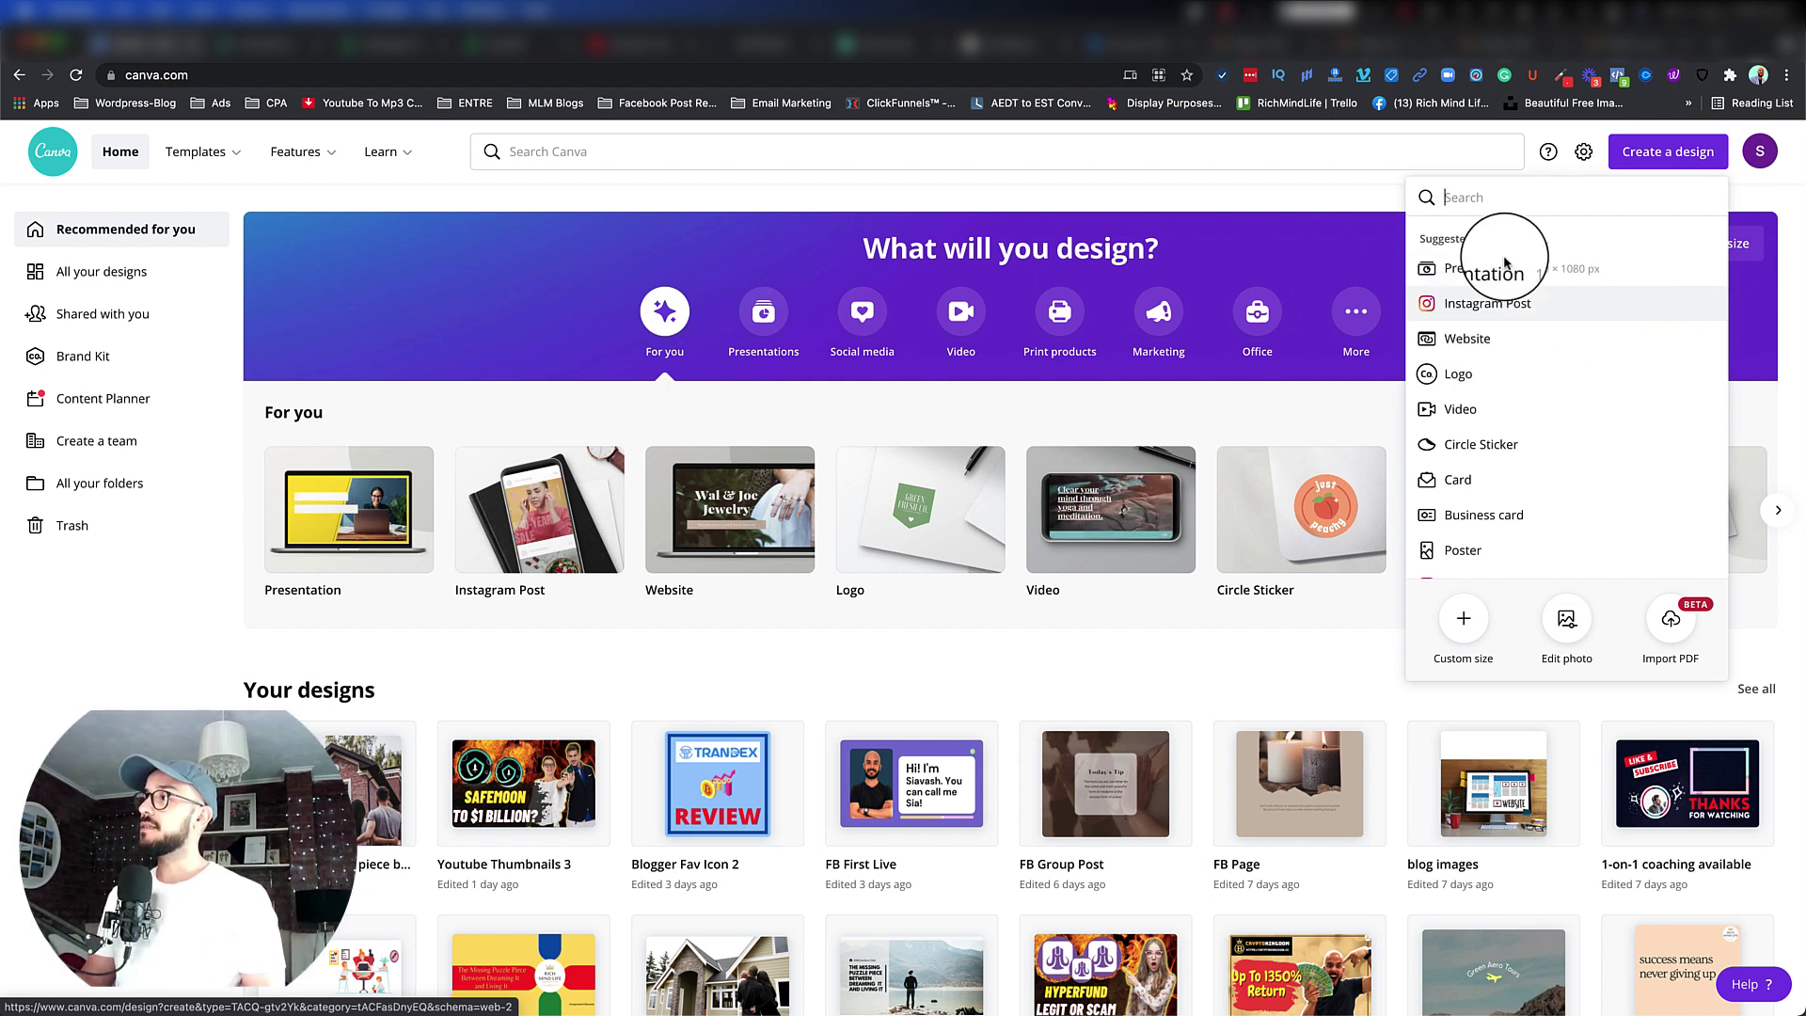
type("yout")
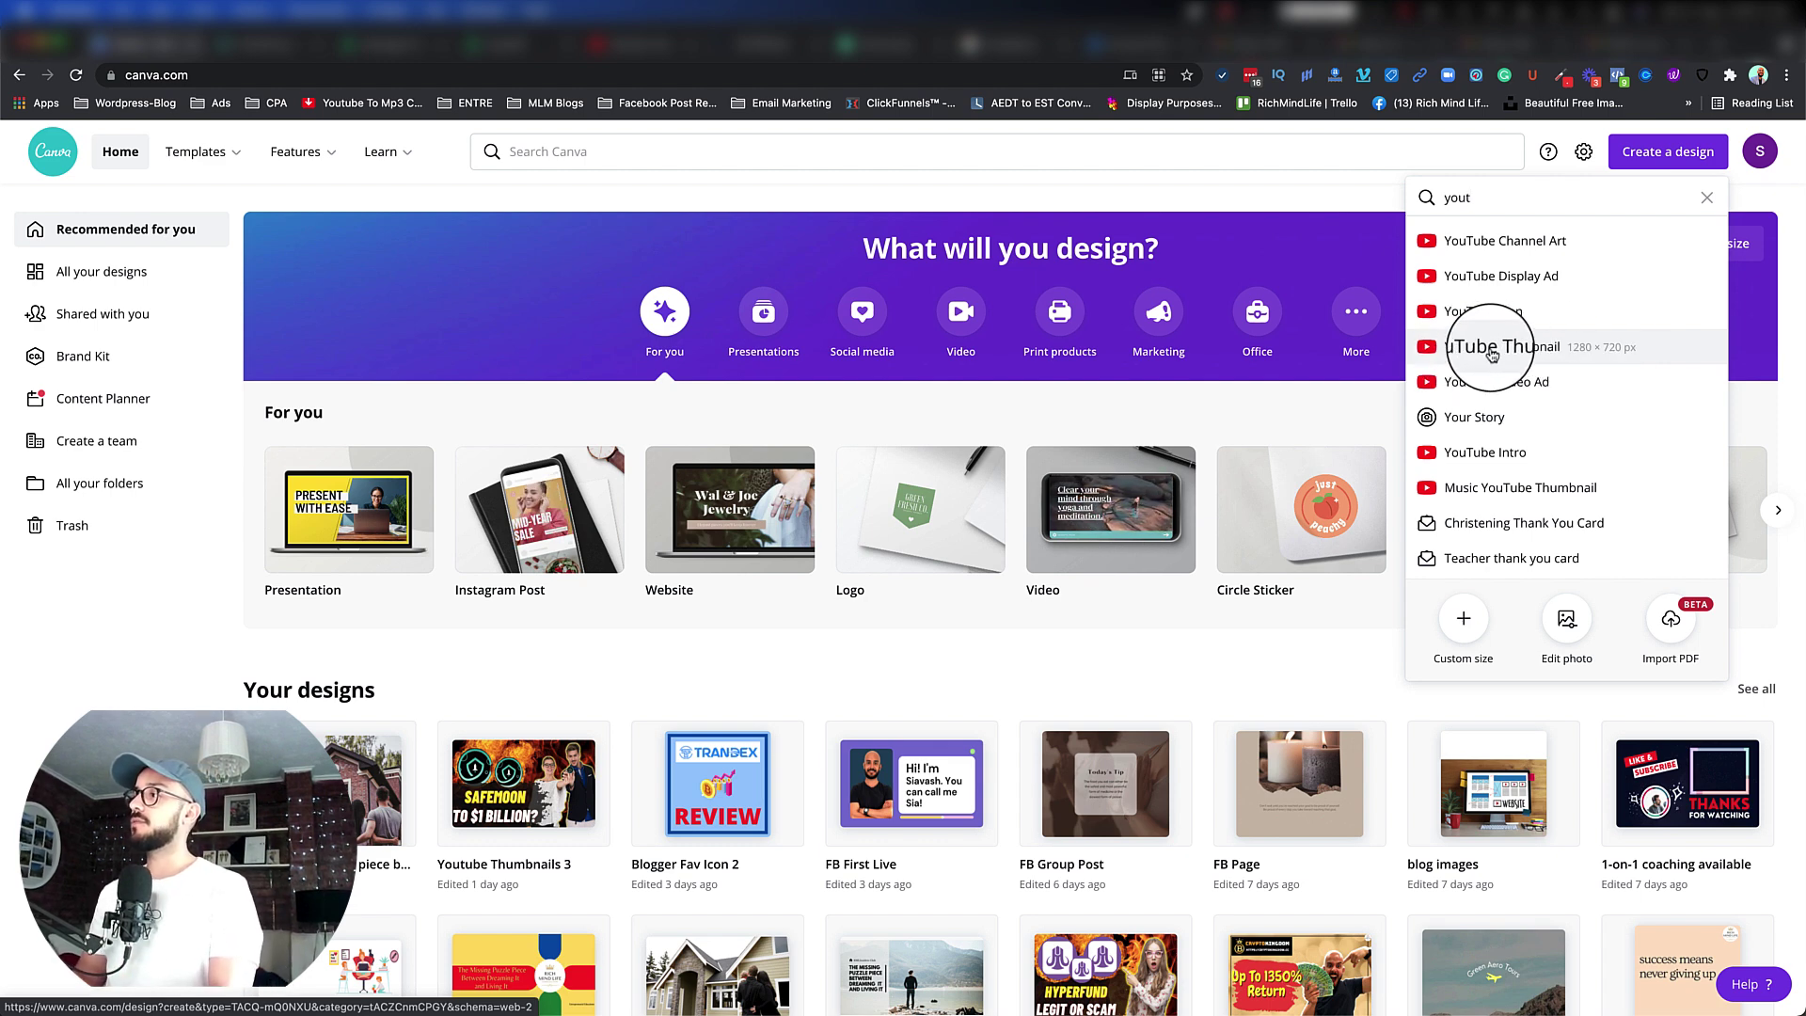
Create a blank 1280 × 720 YouTube Thumbnail design and browse its thumbnail templates
left_click(1493, 355)
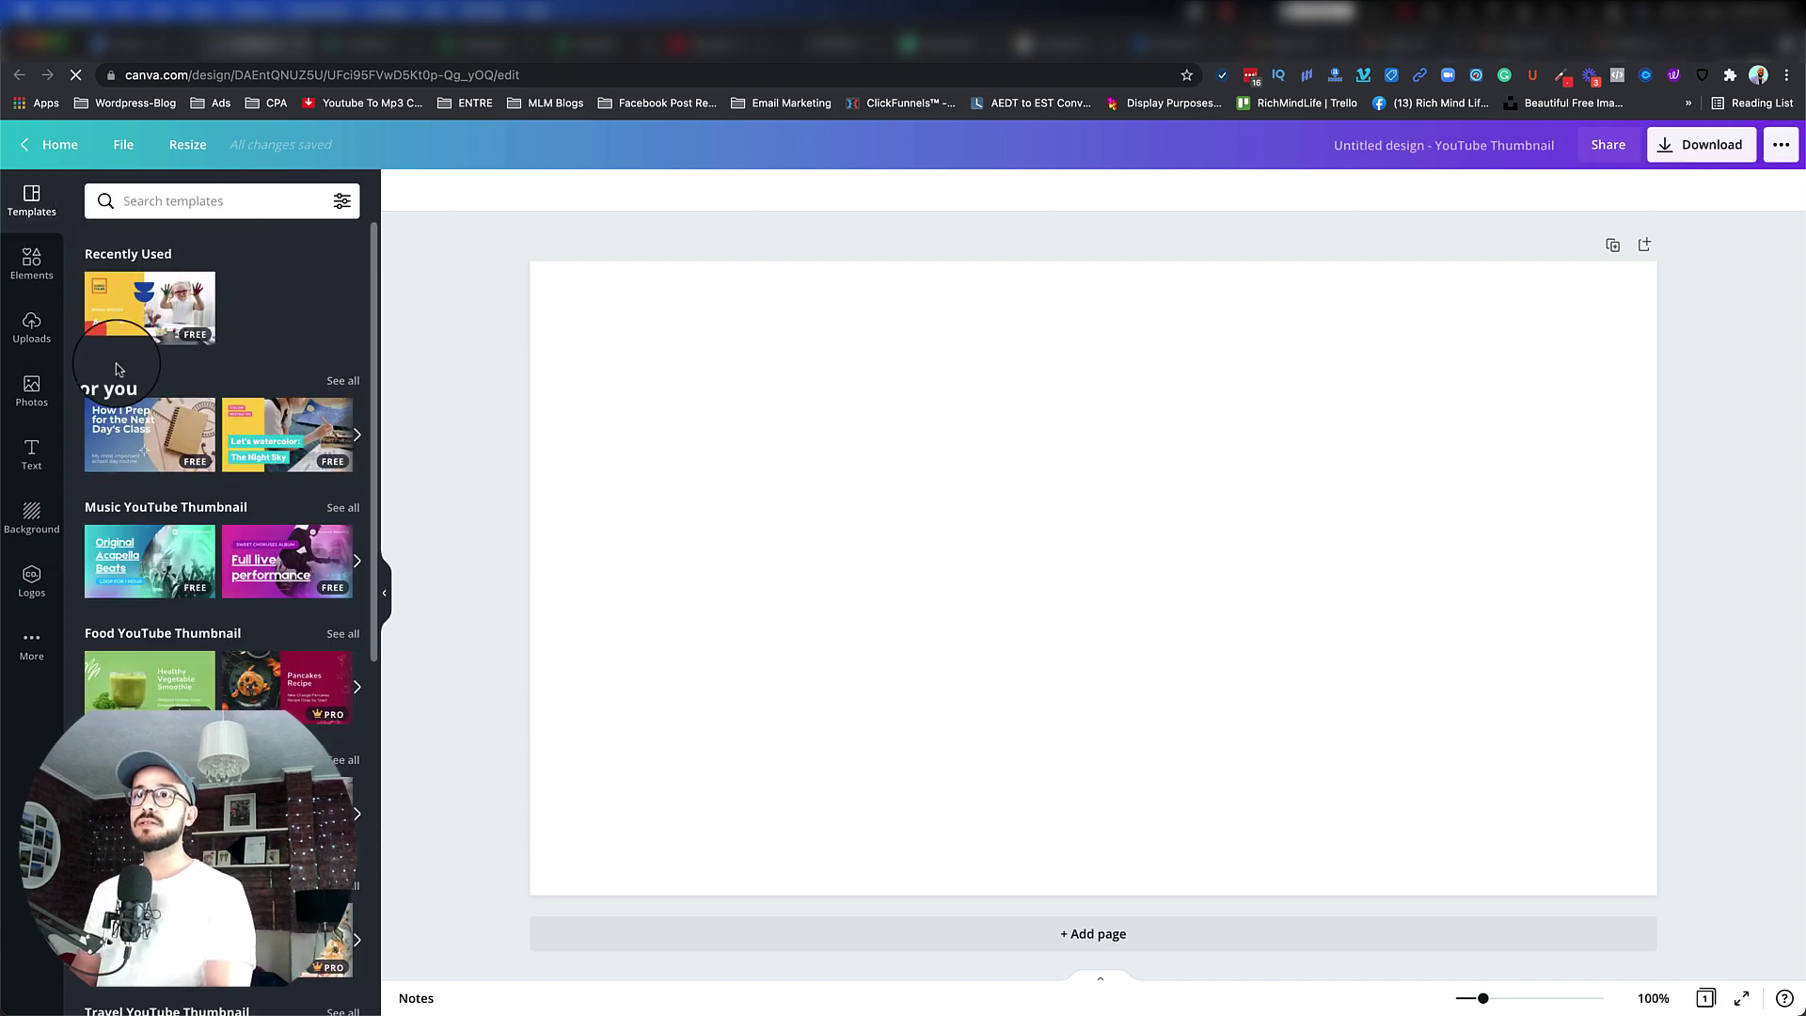
scroll(274, 555, "down", 10)
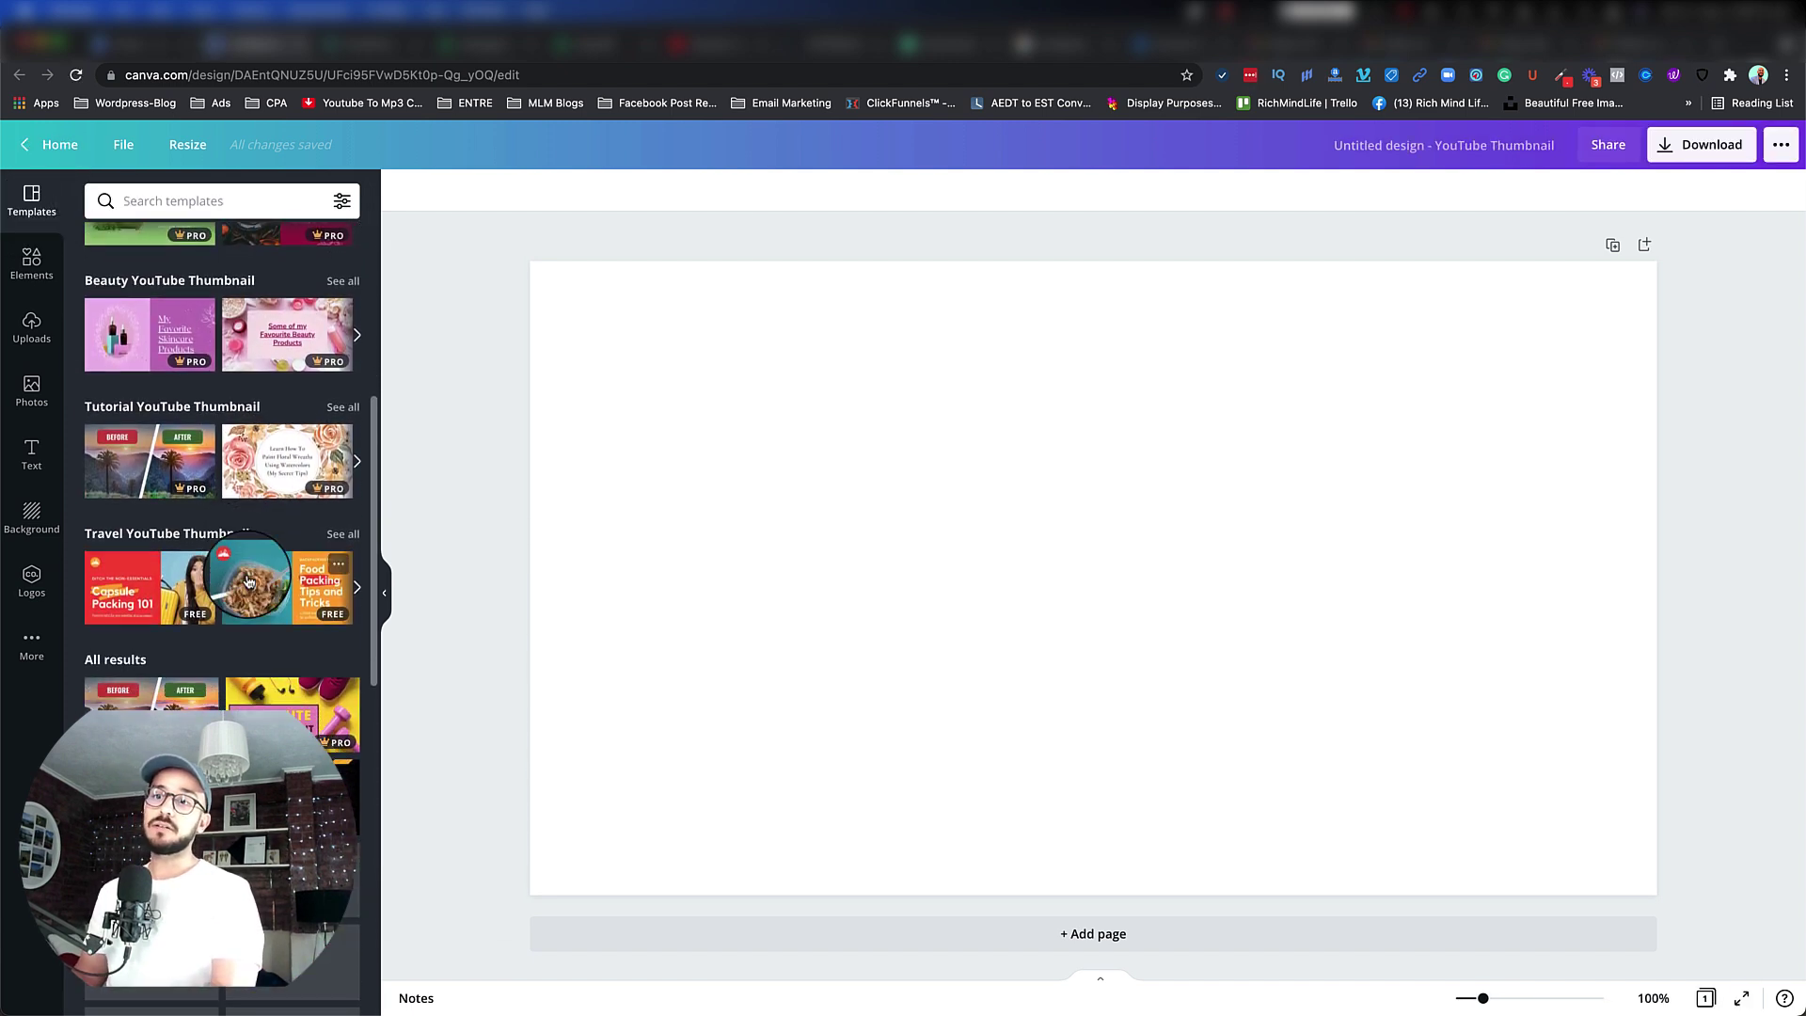
scroll(250, 582, "down", 1)
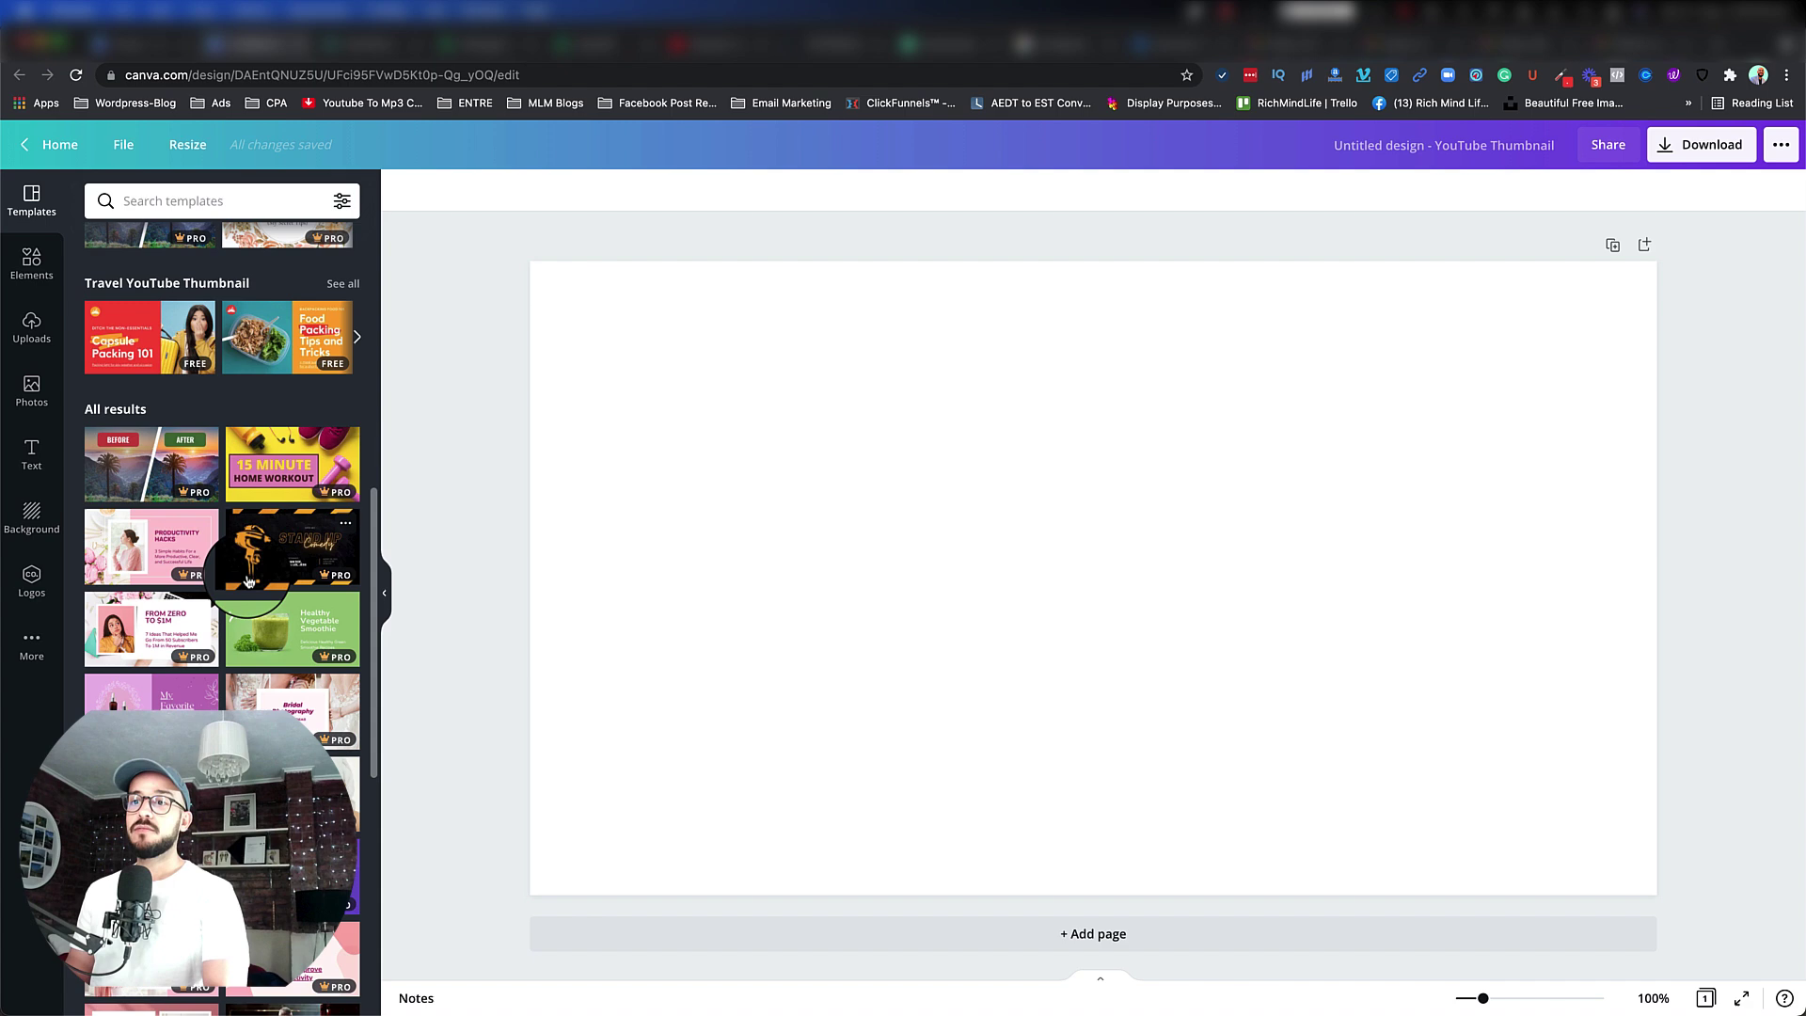
scroll(249, 581, "down", 3)
scroll(146, 601, "down", 6)
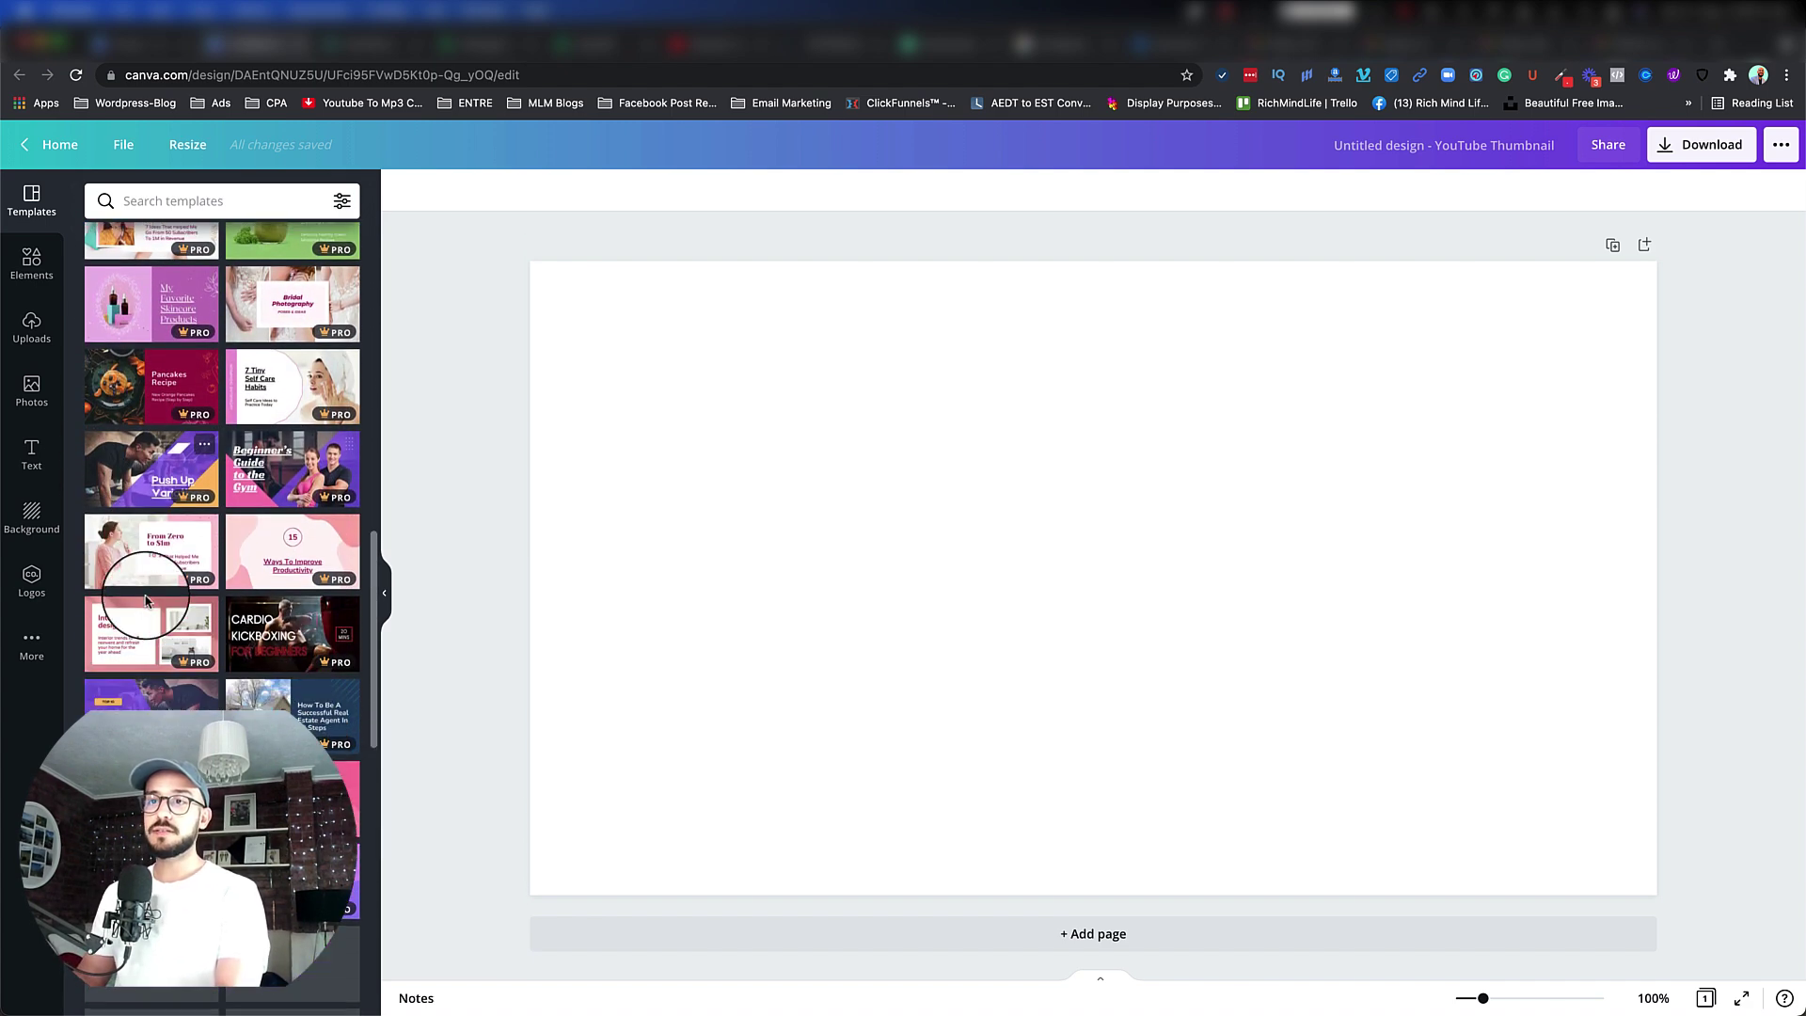
scroll(146, 600, "down", 2)
scroll(145, 602, "up", 15)
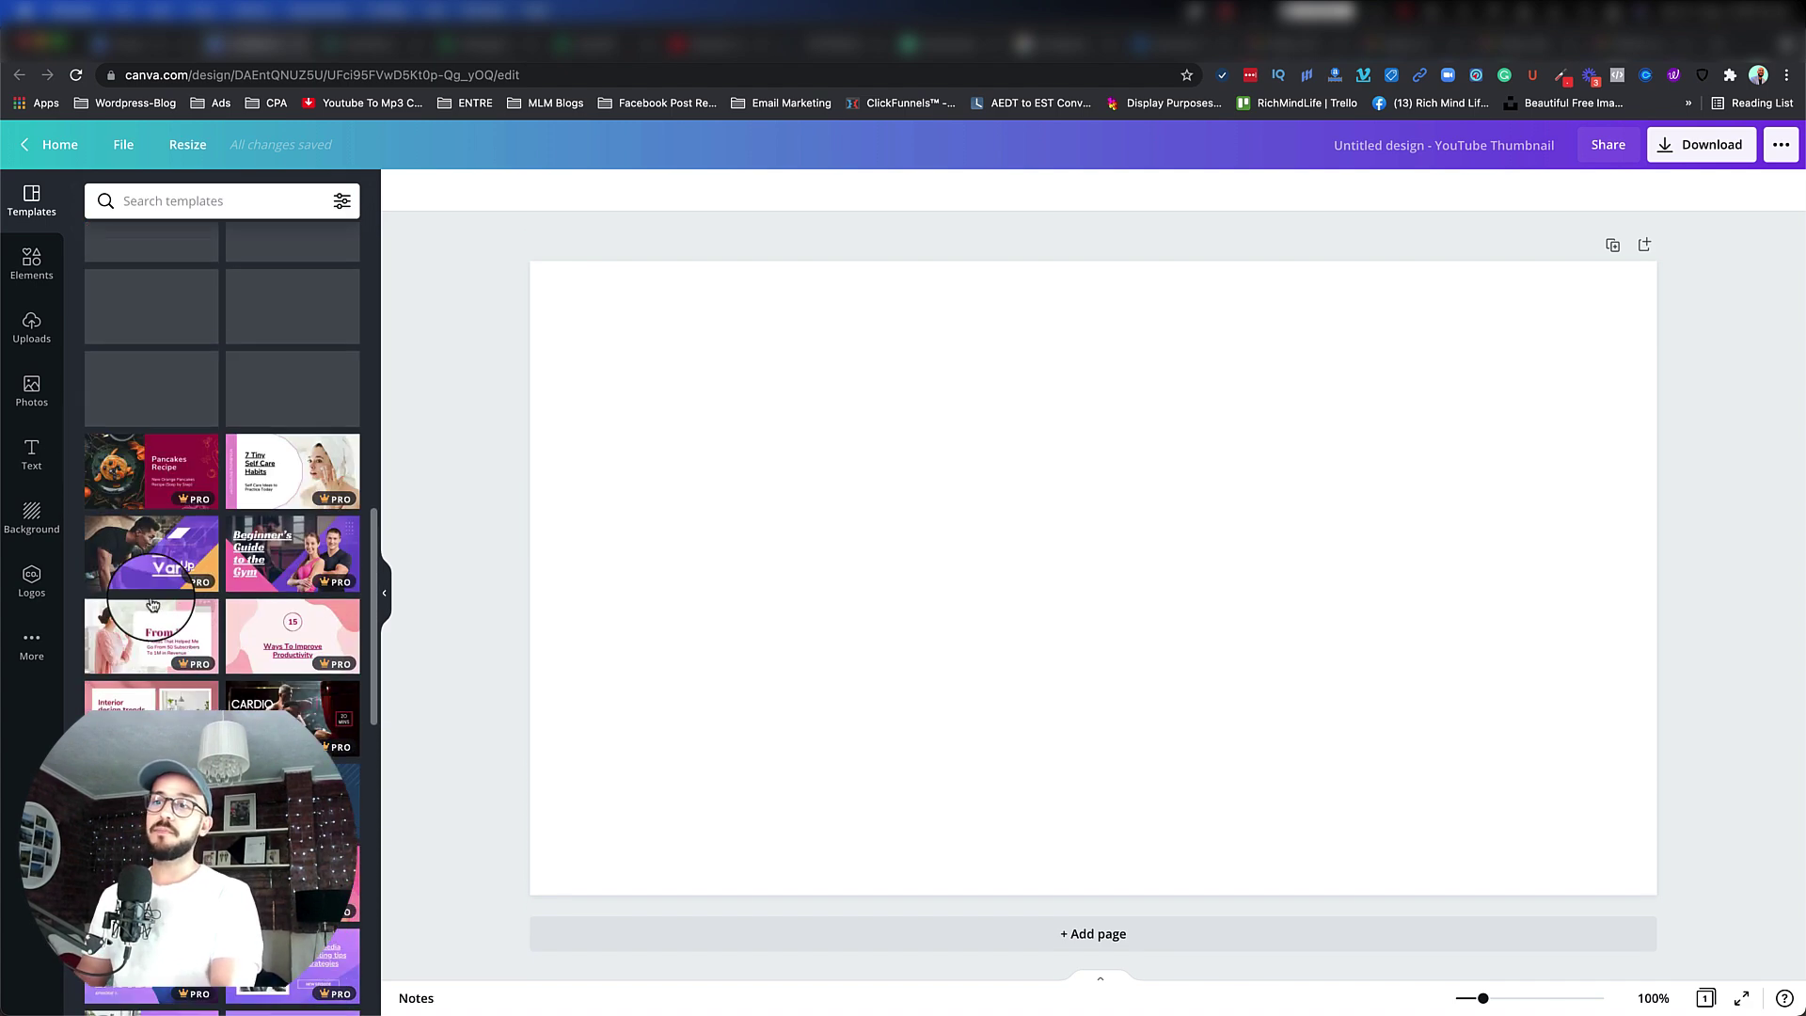
scroll(146, 602, "up", 1)
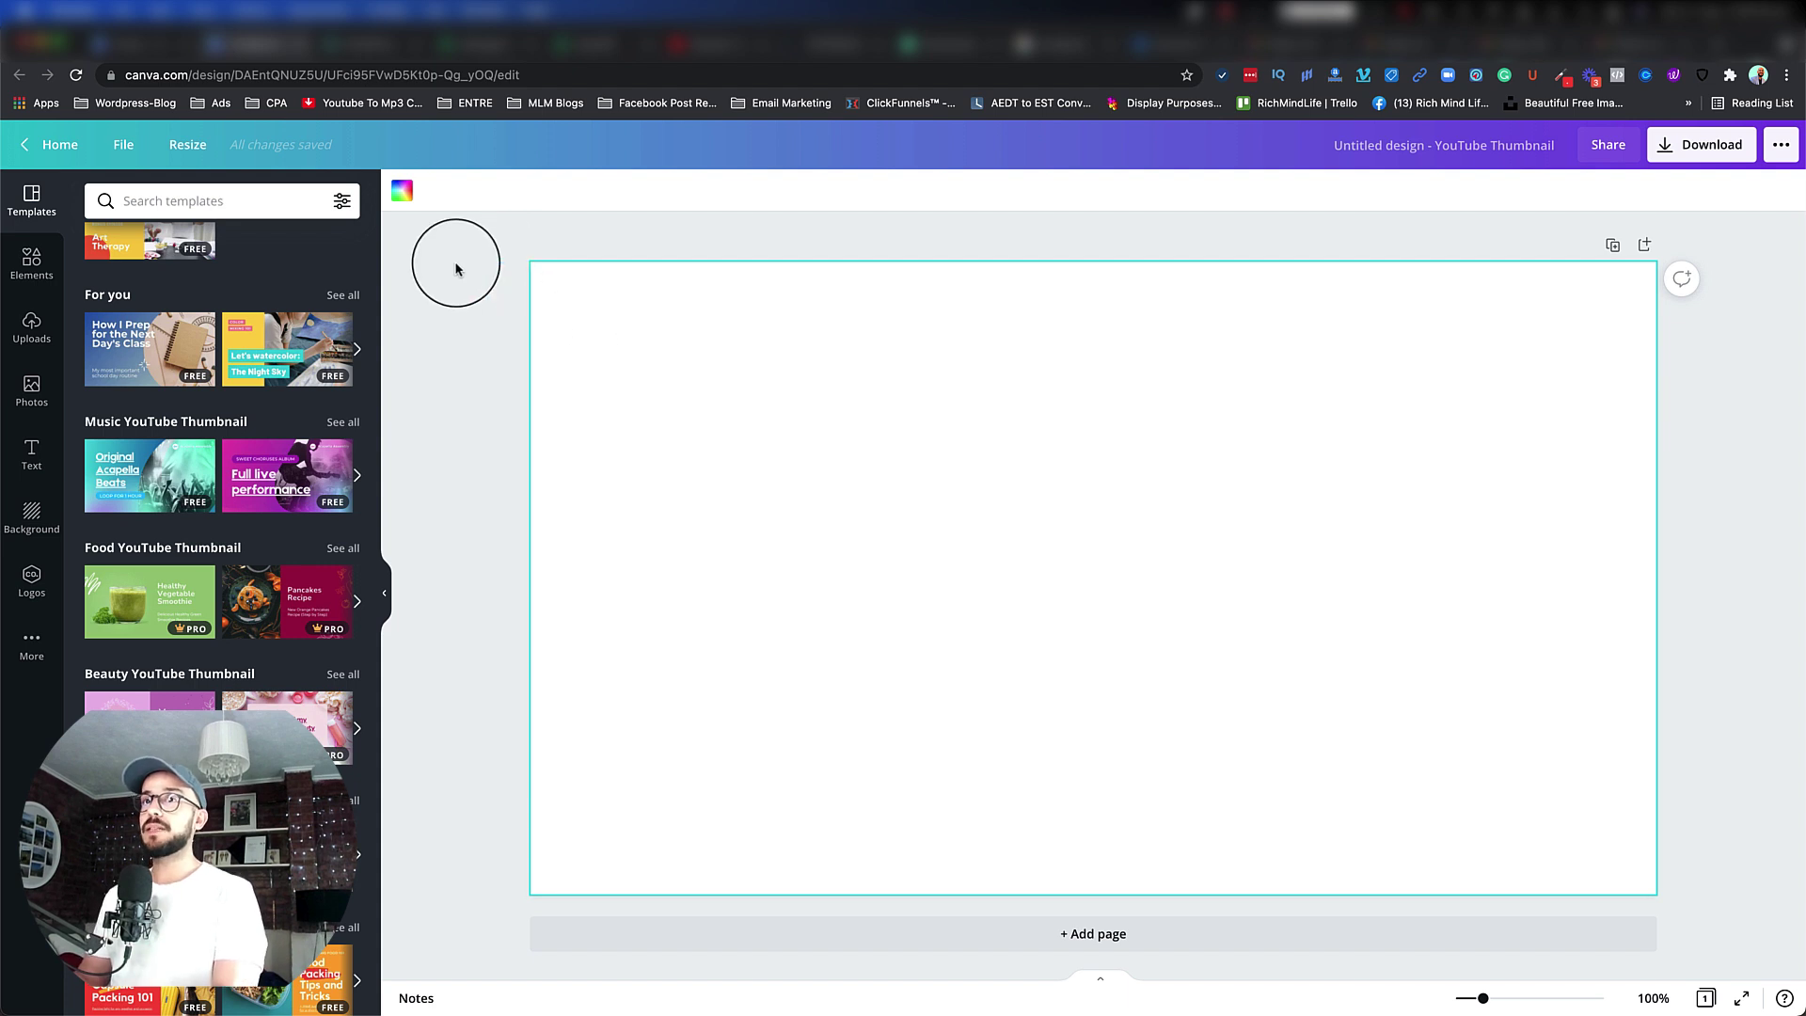
Apply the fiery sparks photo background and add the orange lion logo, slightly shrunk, near the top centre
left_click(31, 516)
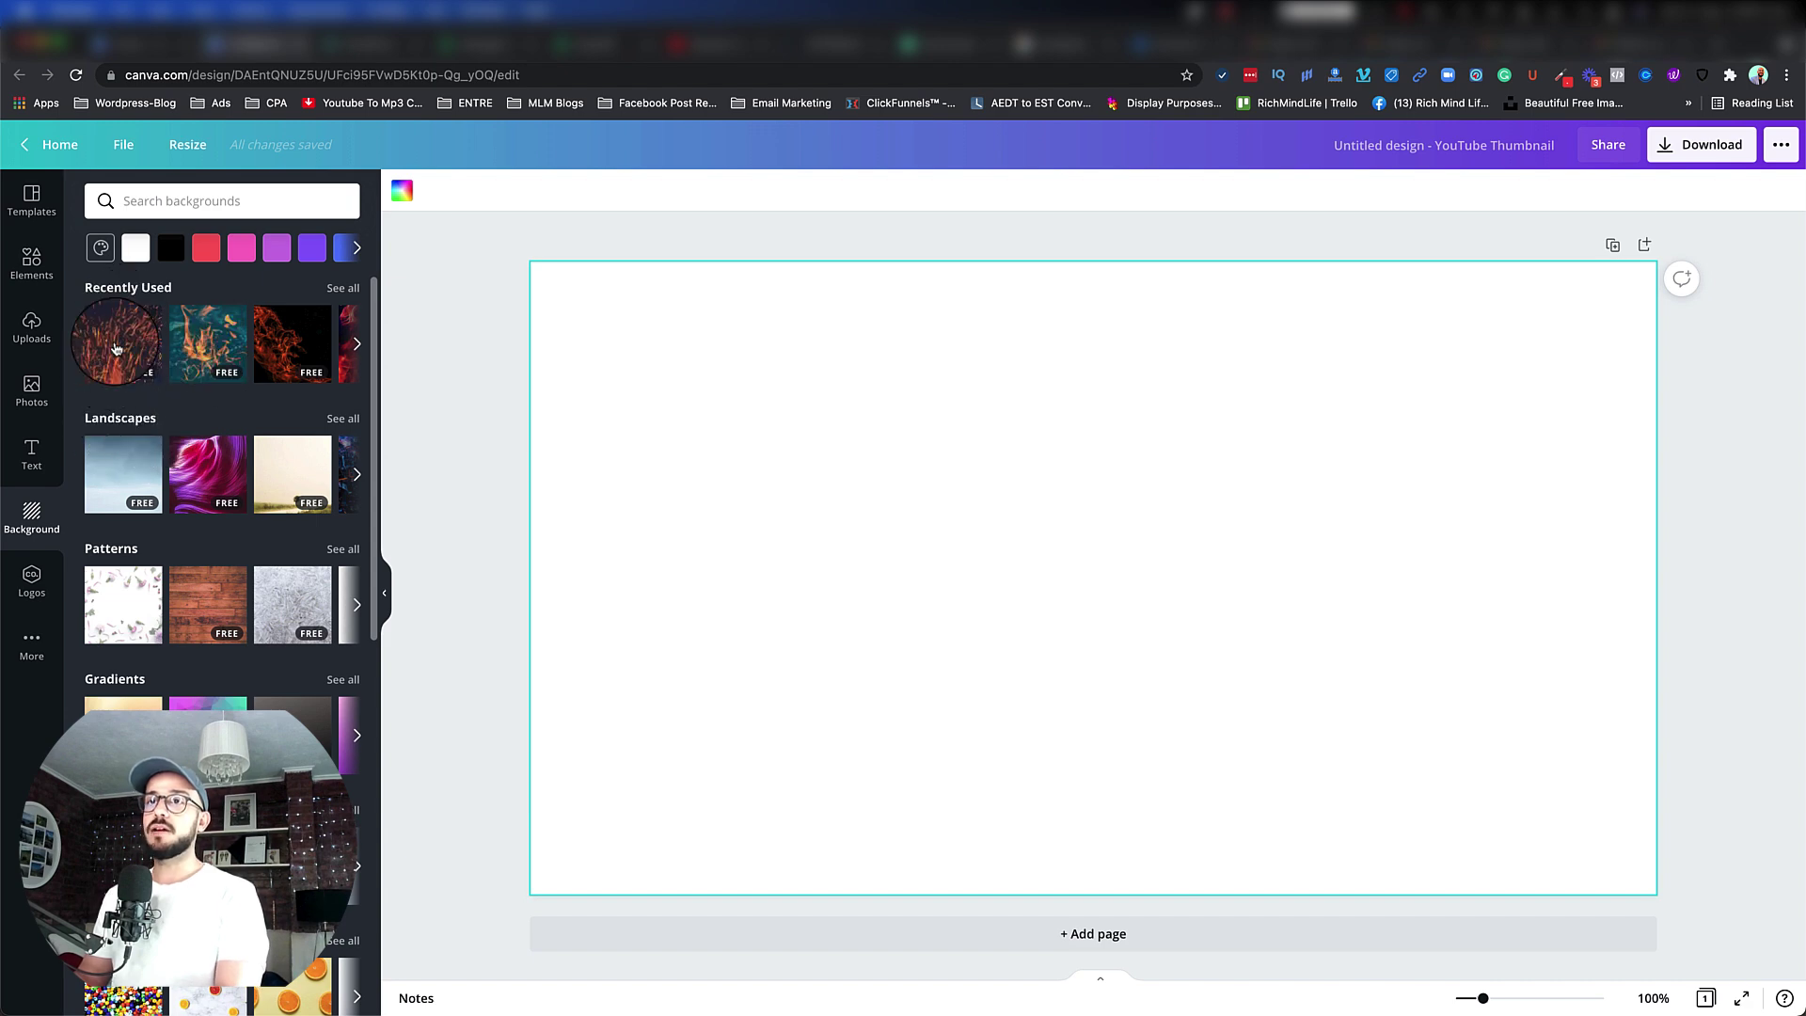
left_click(116, 349)
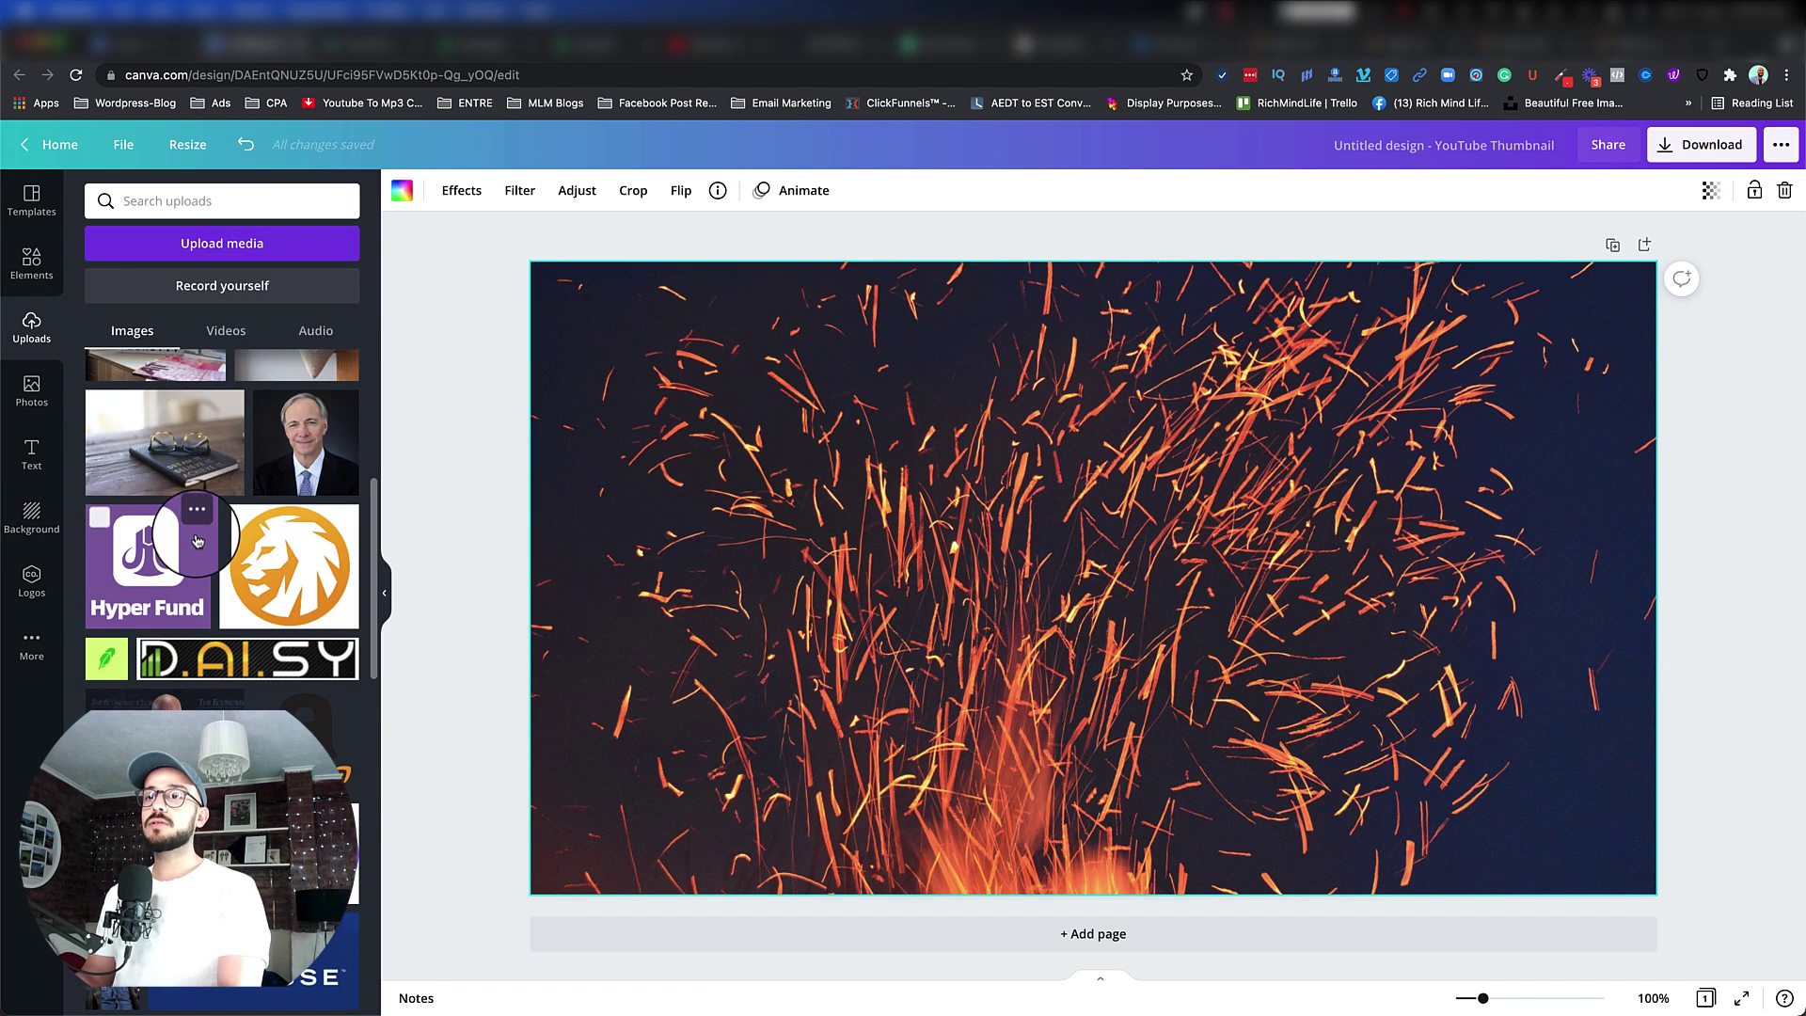
left_click(287, 569)
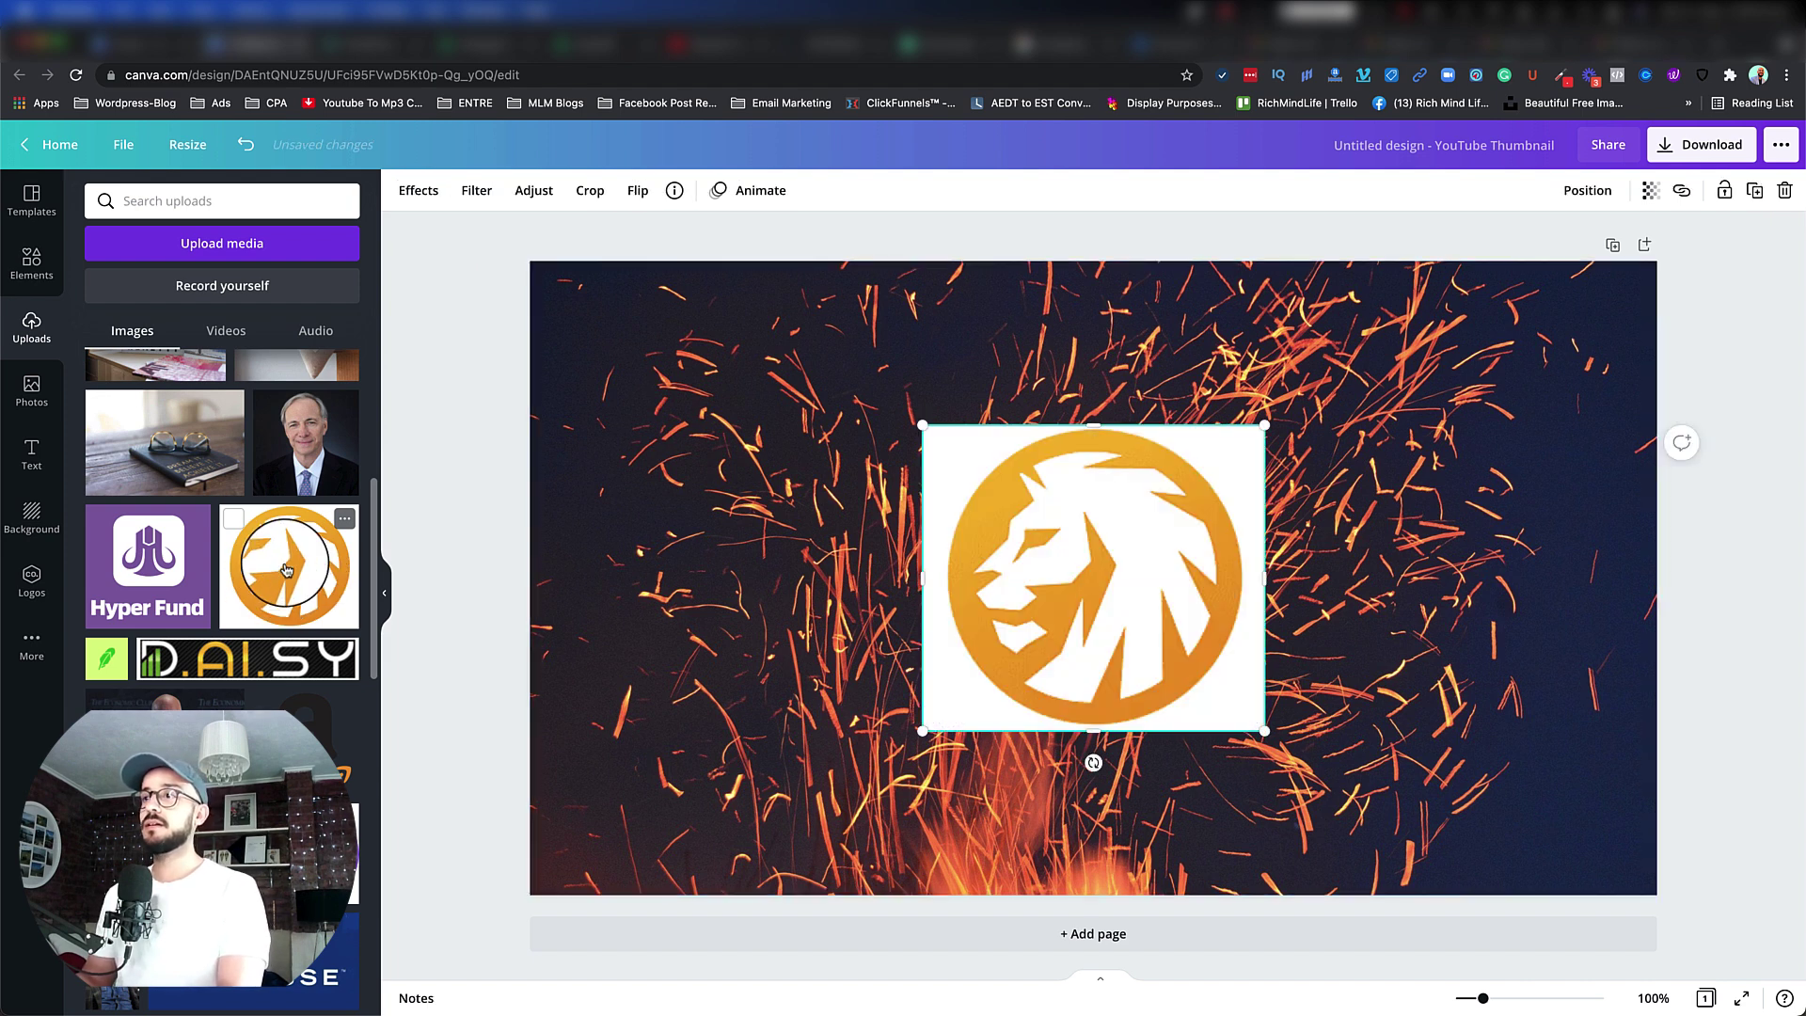
left_click_drag(987, 532, 684, 412)
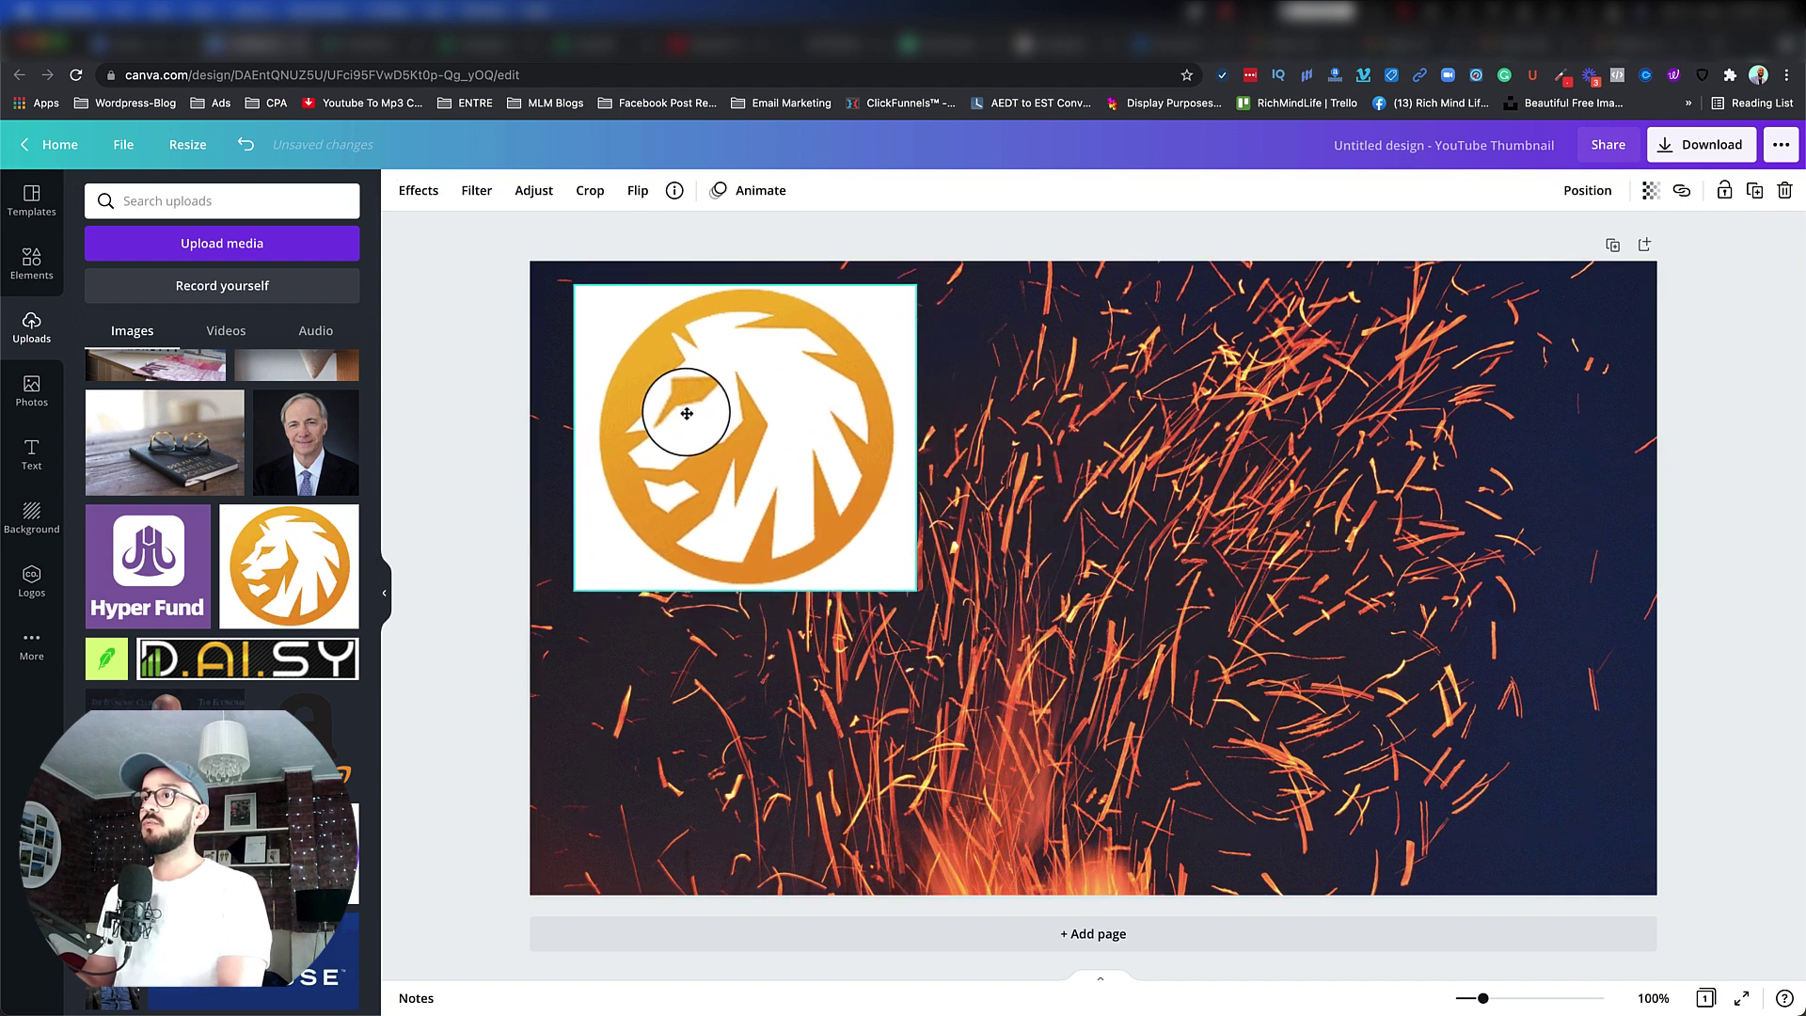
left_click_drag(915, 591, 880, 551)
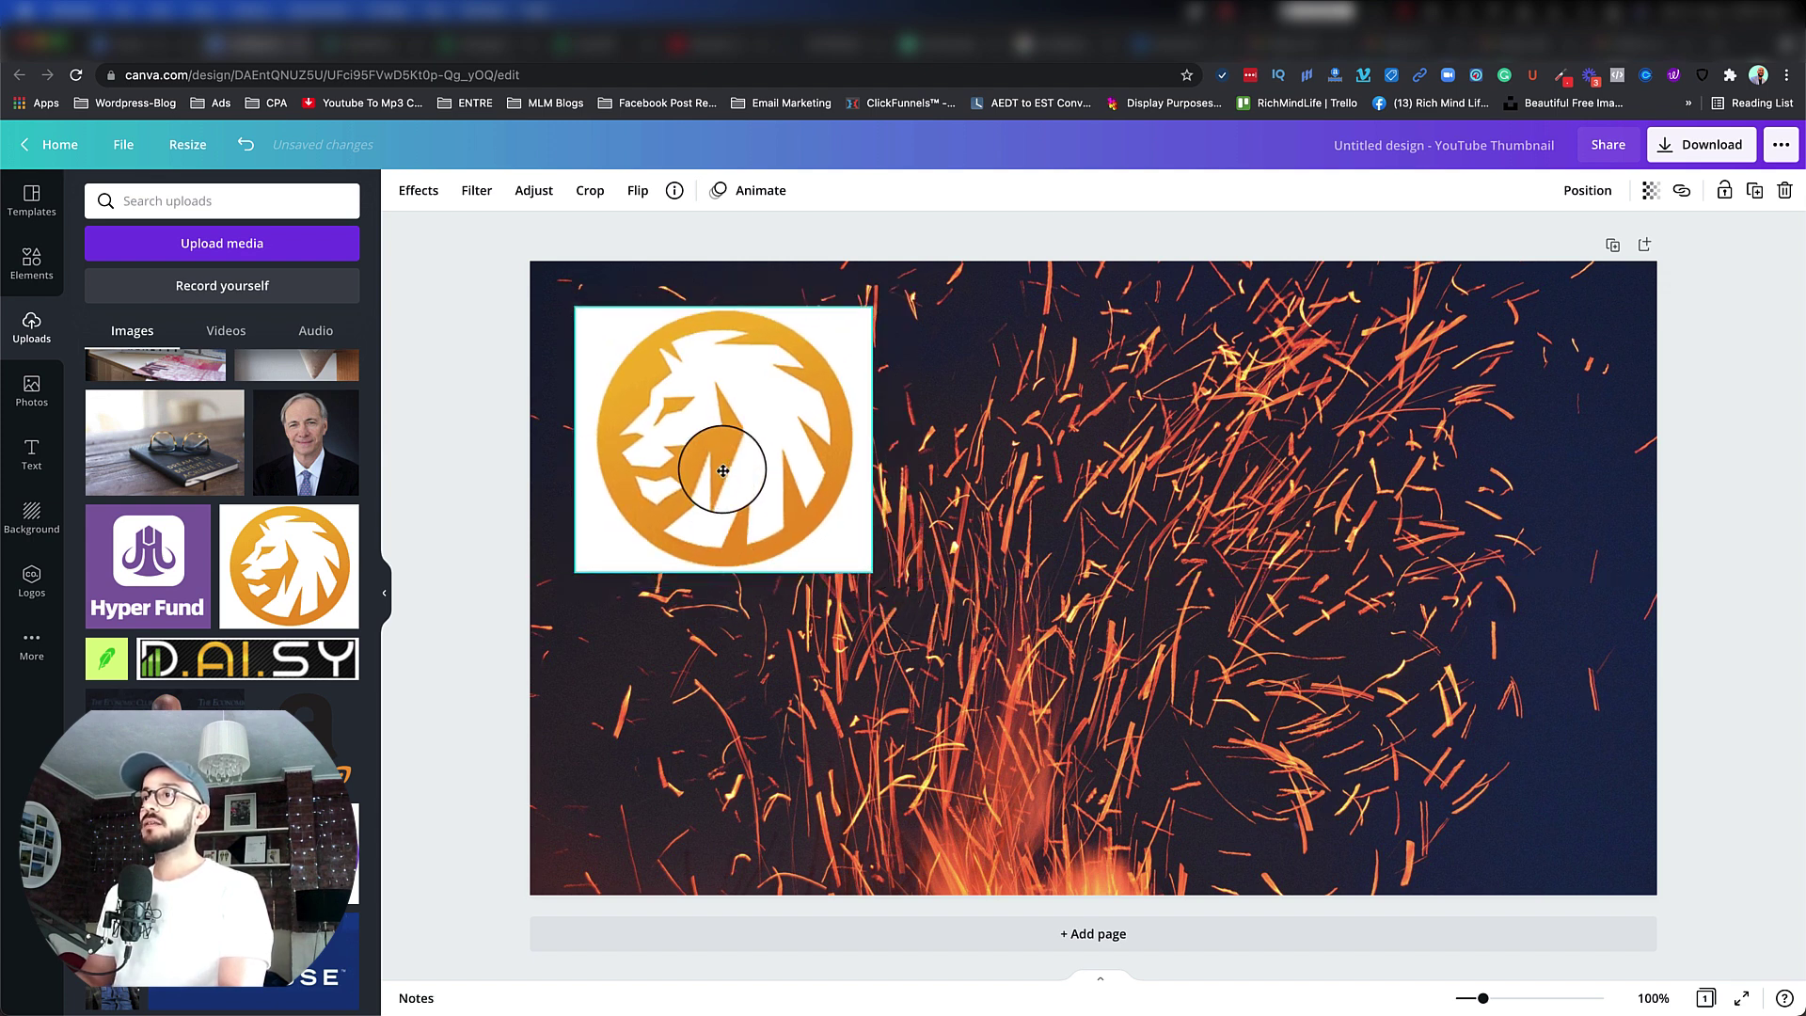
left_click_drag(684, 481, 1003, 505)
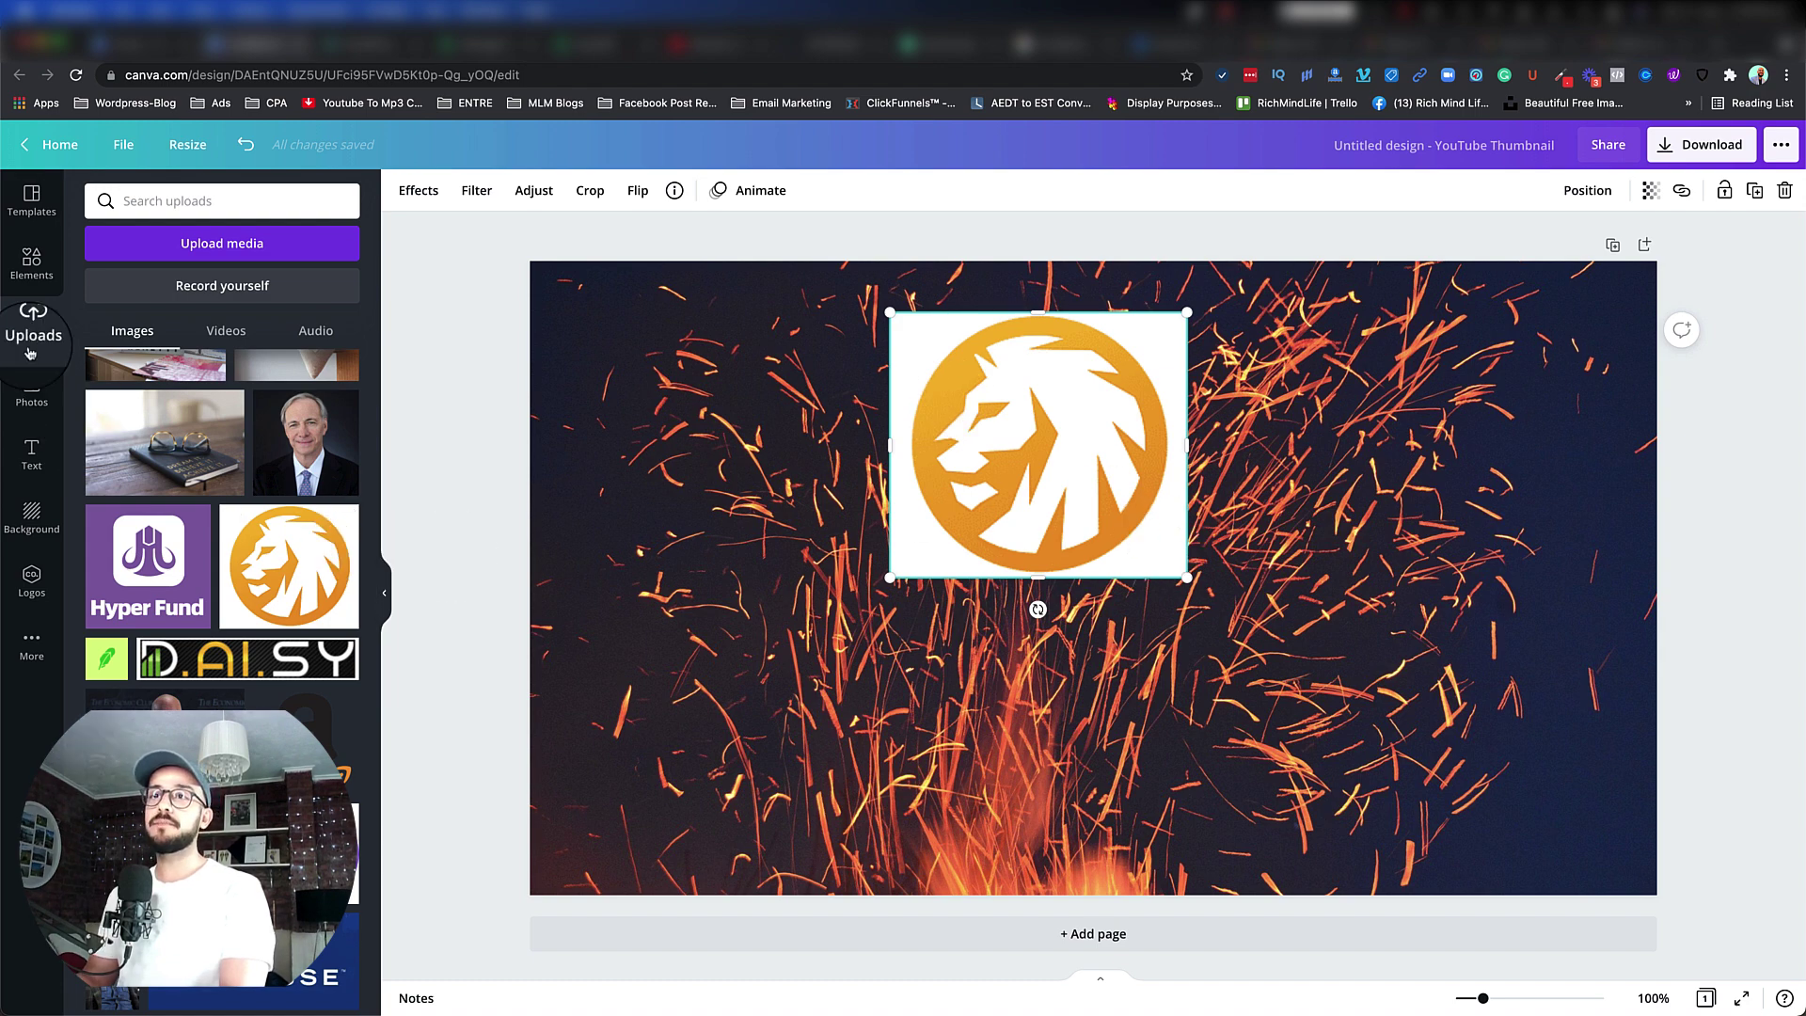
Put the lion logo into a circle frame, shrink it and place it at the top left
left_click(39, 282)
scroll(214, 588, "down", 3)
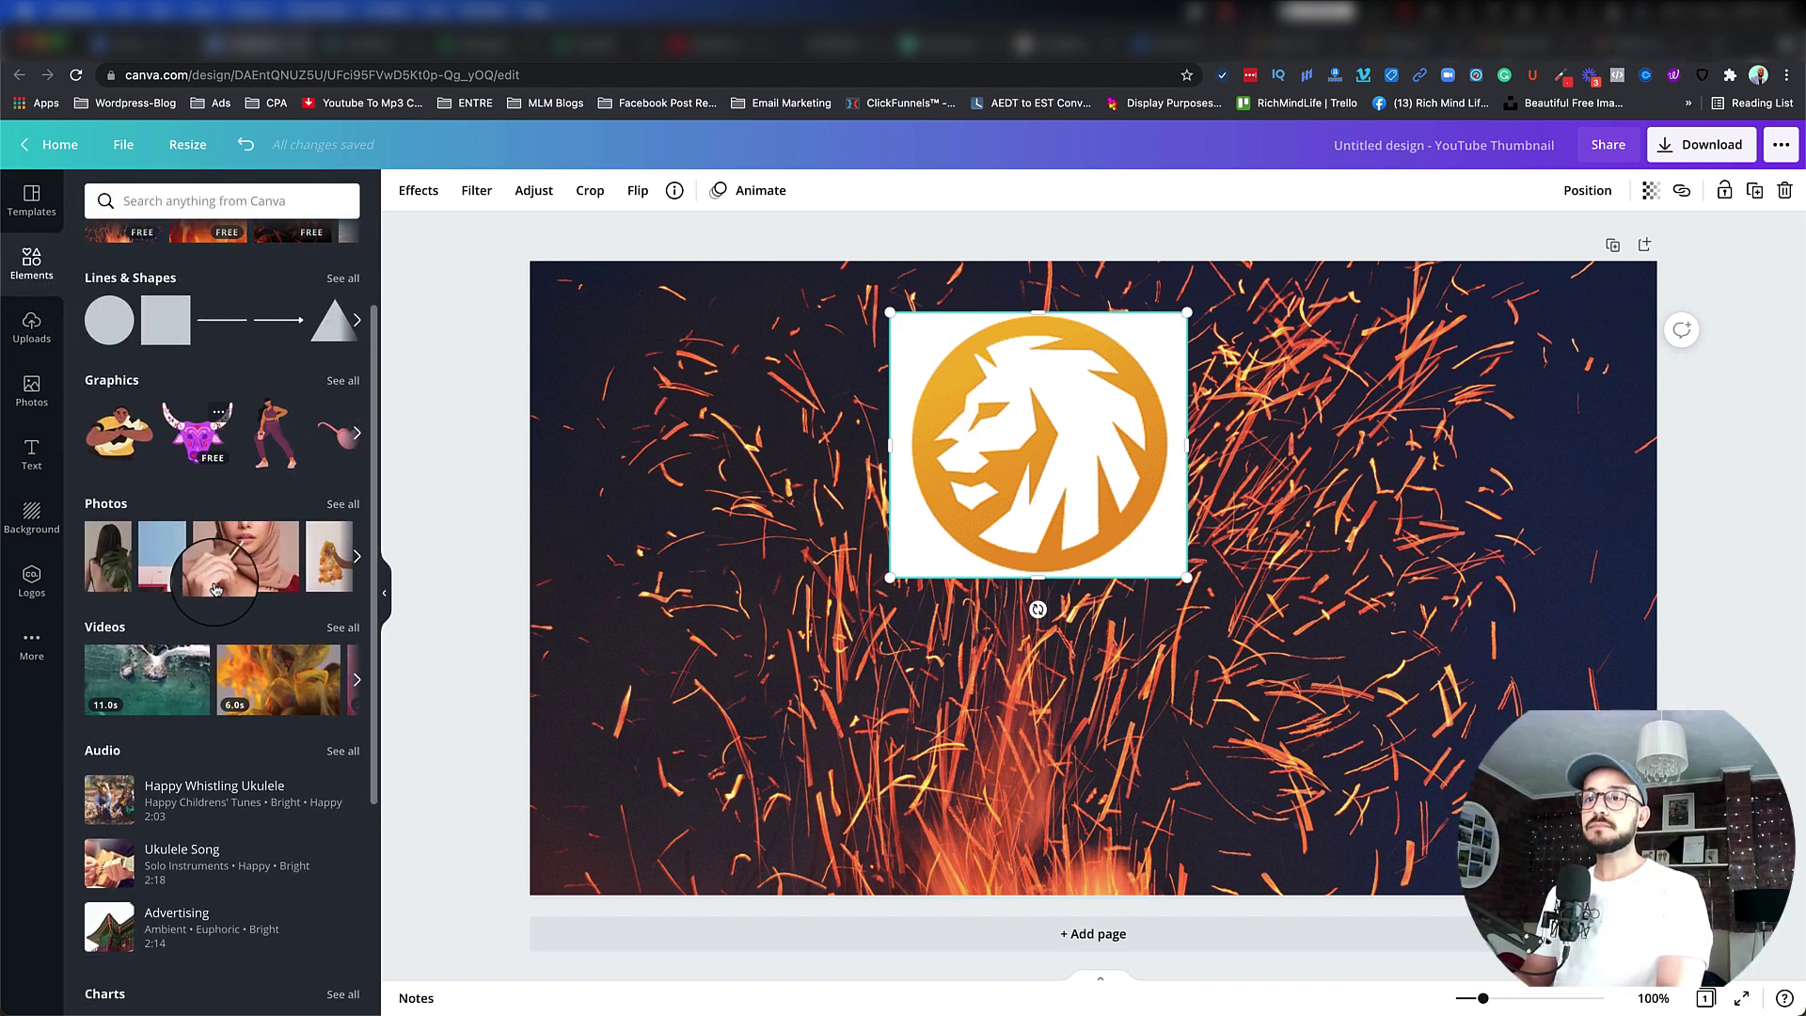
scroll(215, 588, "down", 3)
left_click(119, 832)
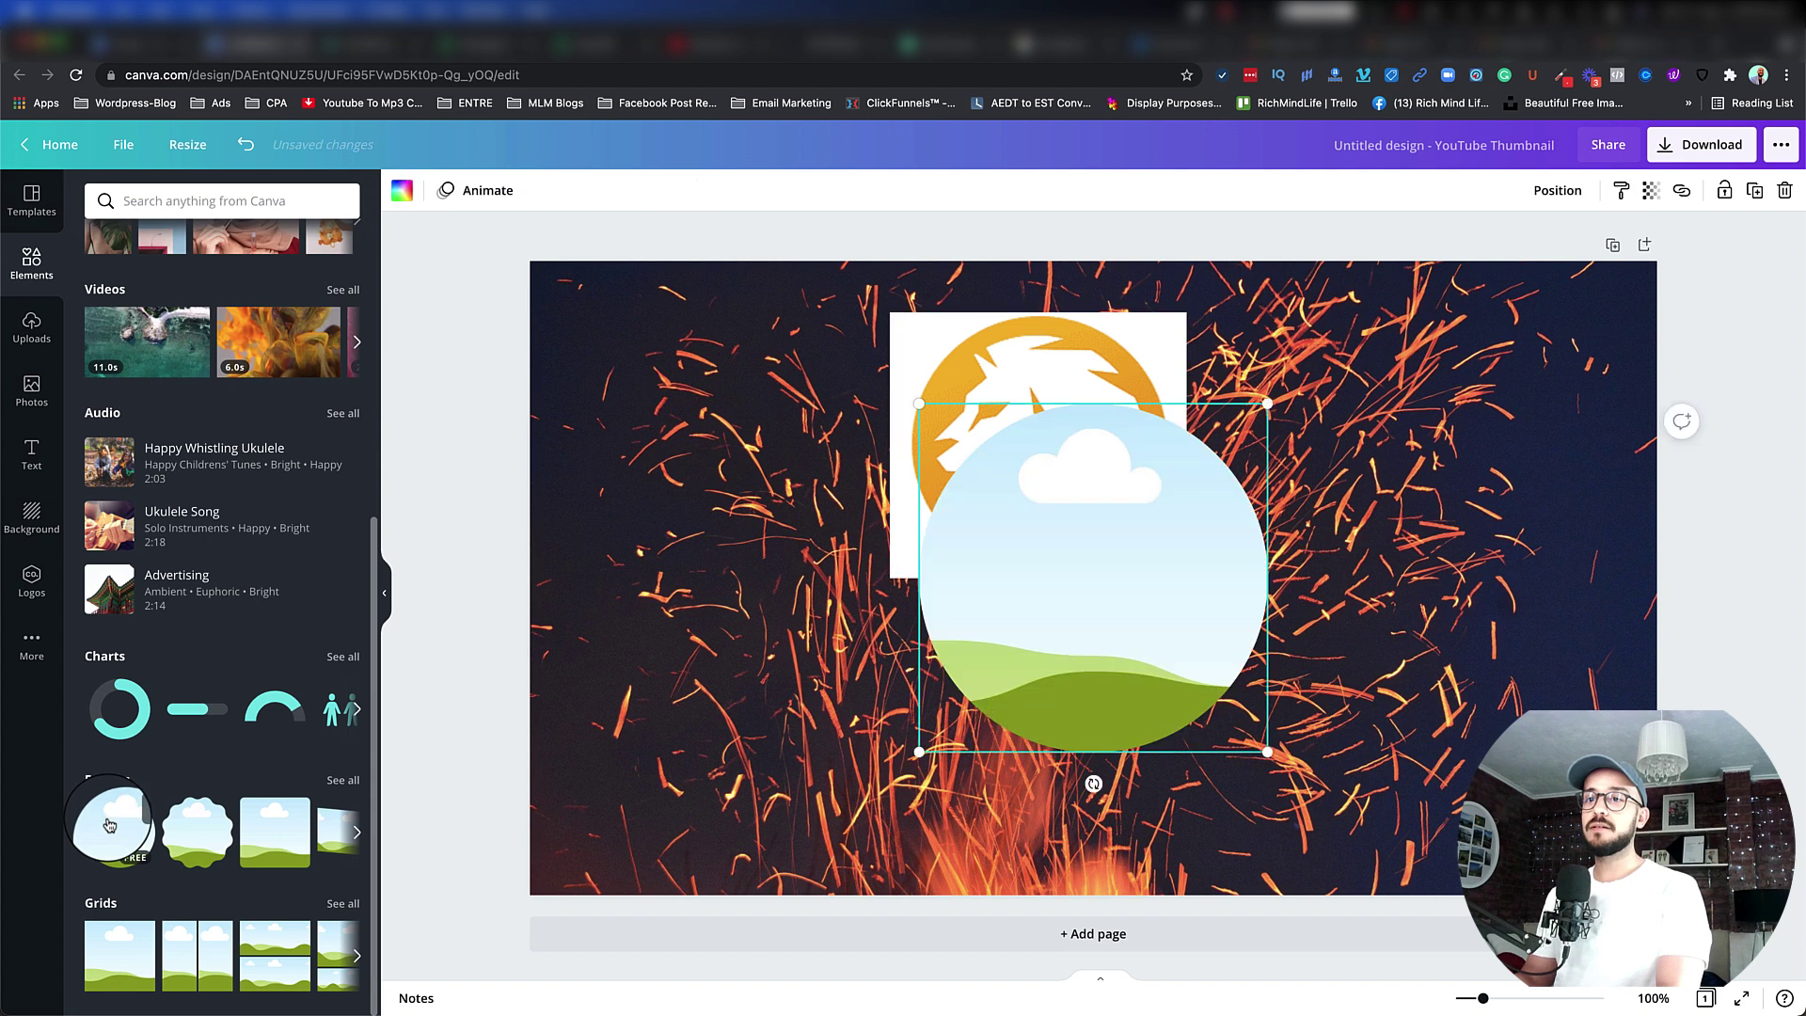
left_click_drag(1111, 522, 801, 449)
left_click_drag(1096, 421, 945, 478)
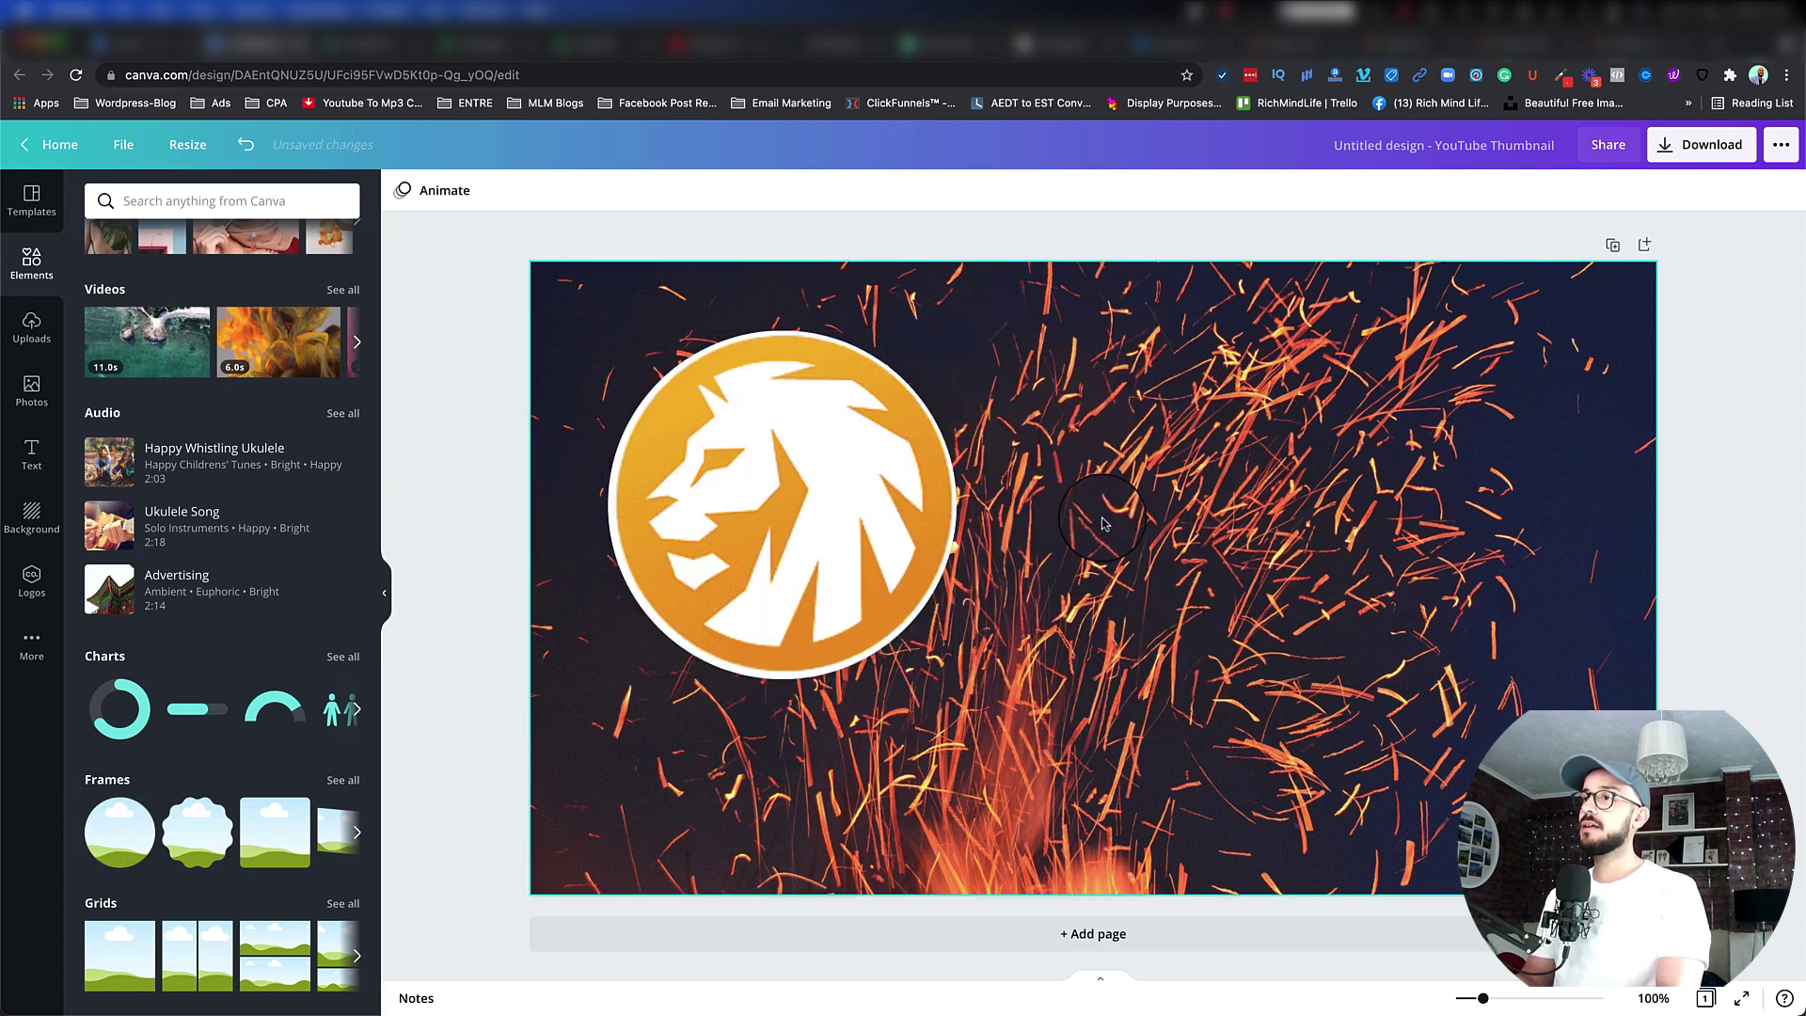
left_click_drag(779, 524, 738, 483)
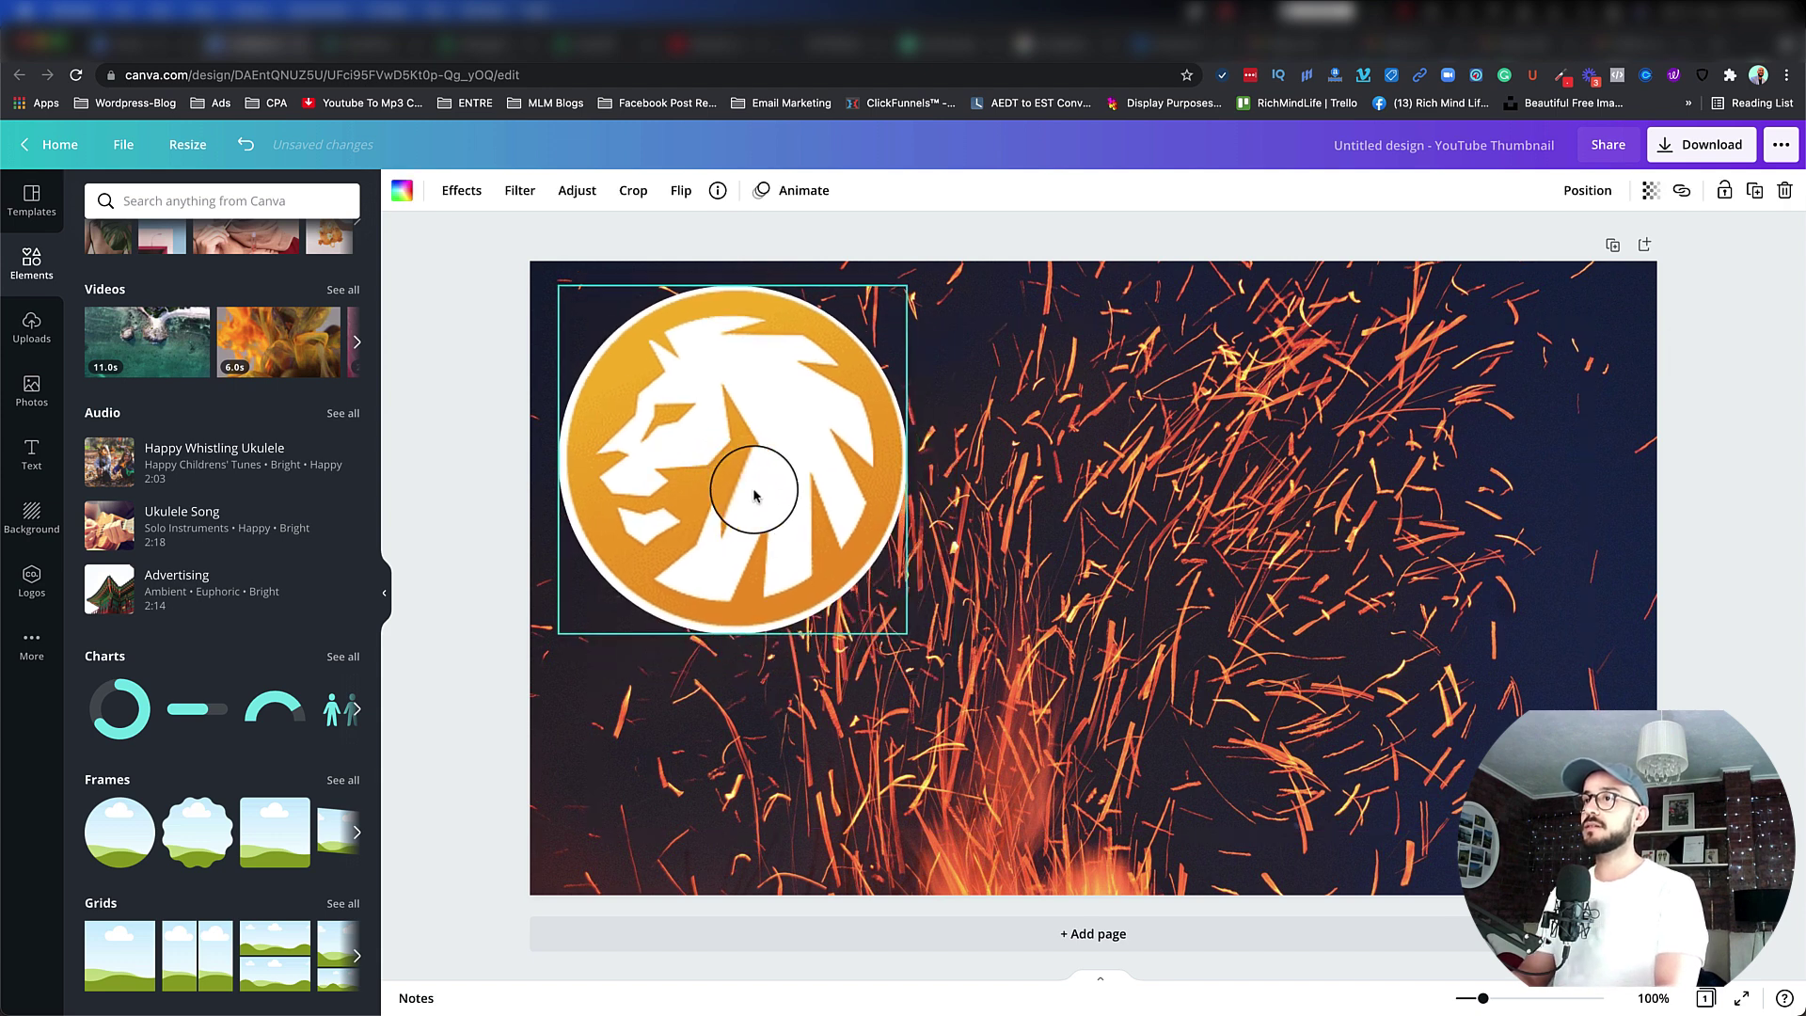
left_click_drag(906, 633, 807, 540)
mouse_move(696, 405)
left_mouse_down()
mouse_move(728, 406)
mouse_move(705, 403)
left_mouse_up()
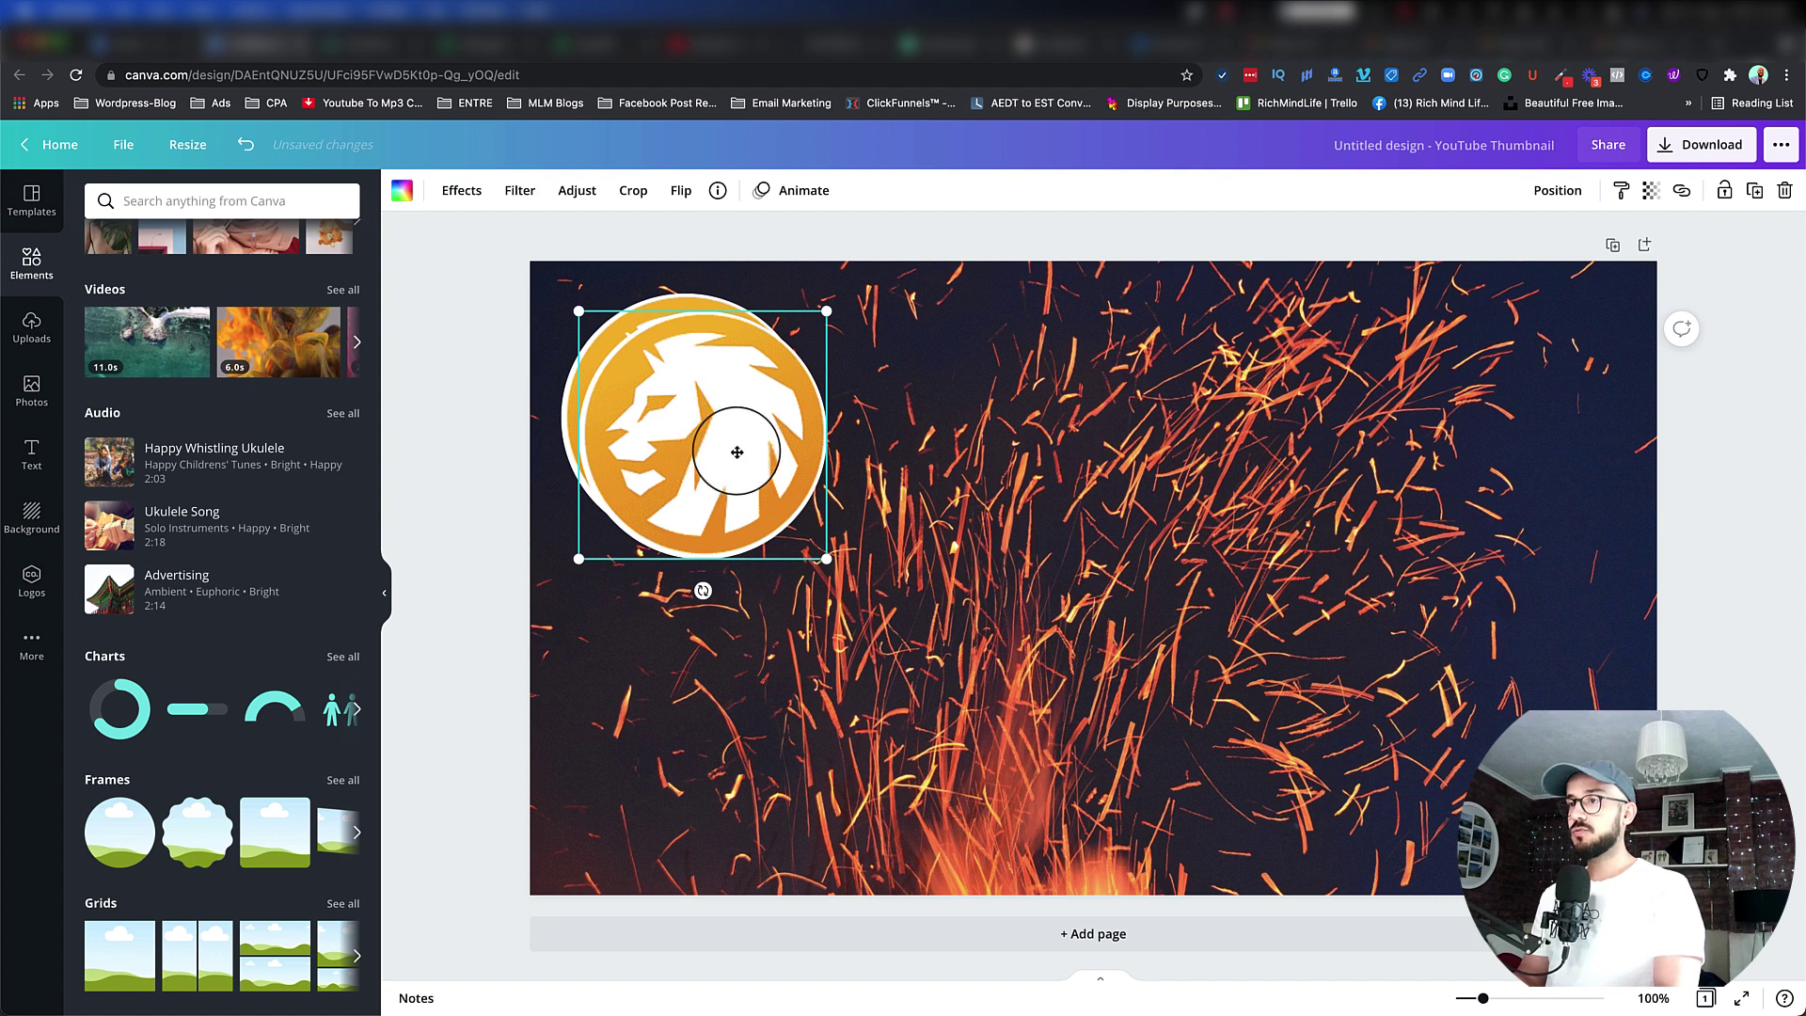
Add two lion circle copies to its right, the middle one smaller, the third larger
left_click_drag(707, 488, 920, 494)
left_click_drag(1041, 623, 967, 548)
key("super+d")
left_click_drag(832, 547, 889, 602)
left_click_drag(1015, 477, 1092, 417)
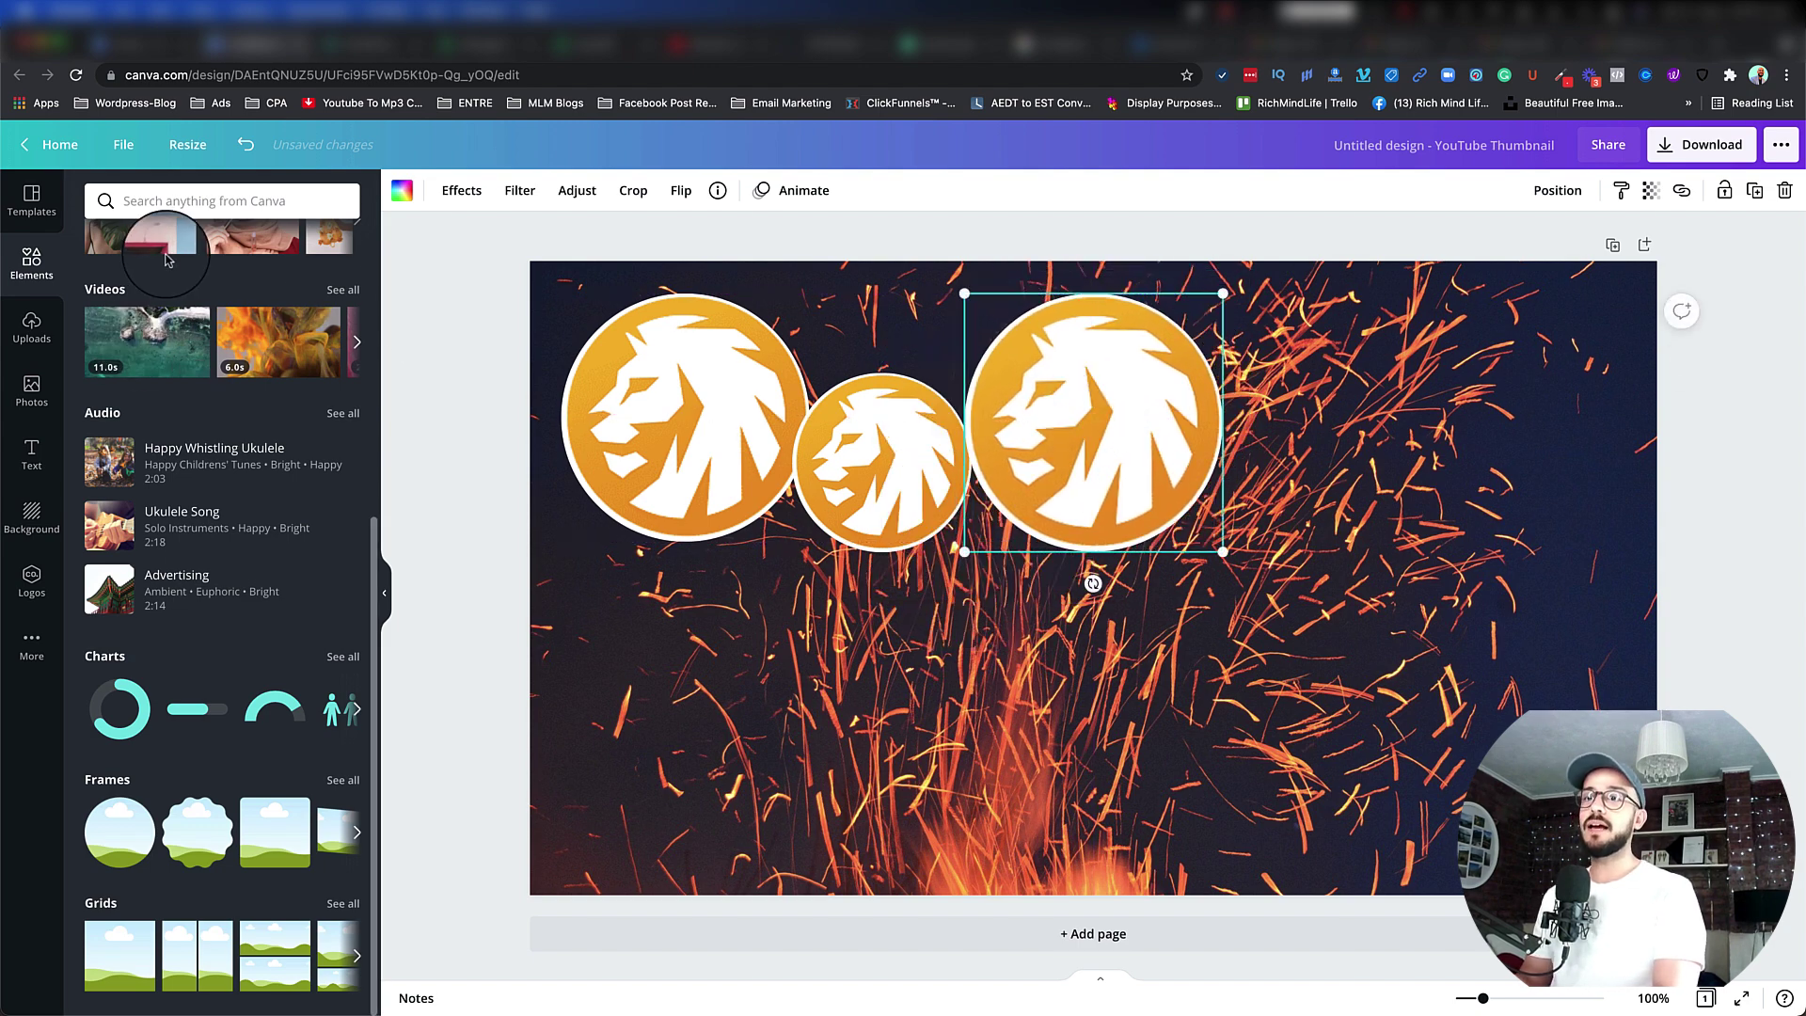
Search Photos for 'ring fires' and drop a fire-ring photo over the right lion logo
left_click(31, 325)
left_click(32, 391)
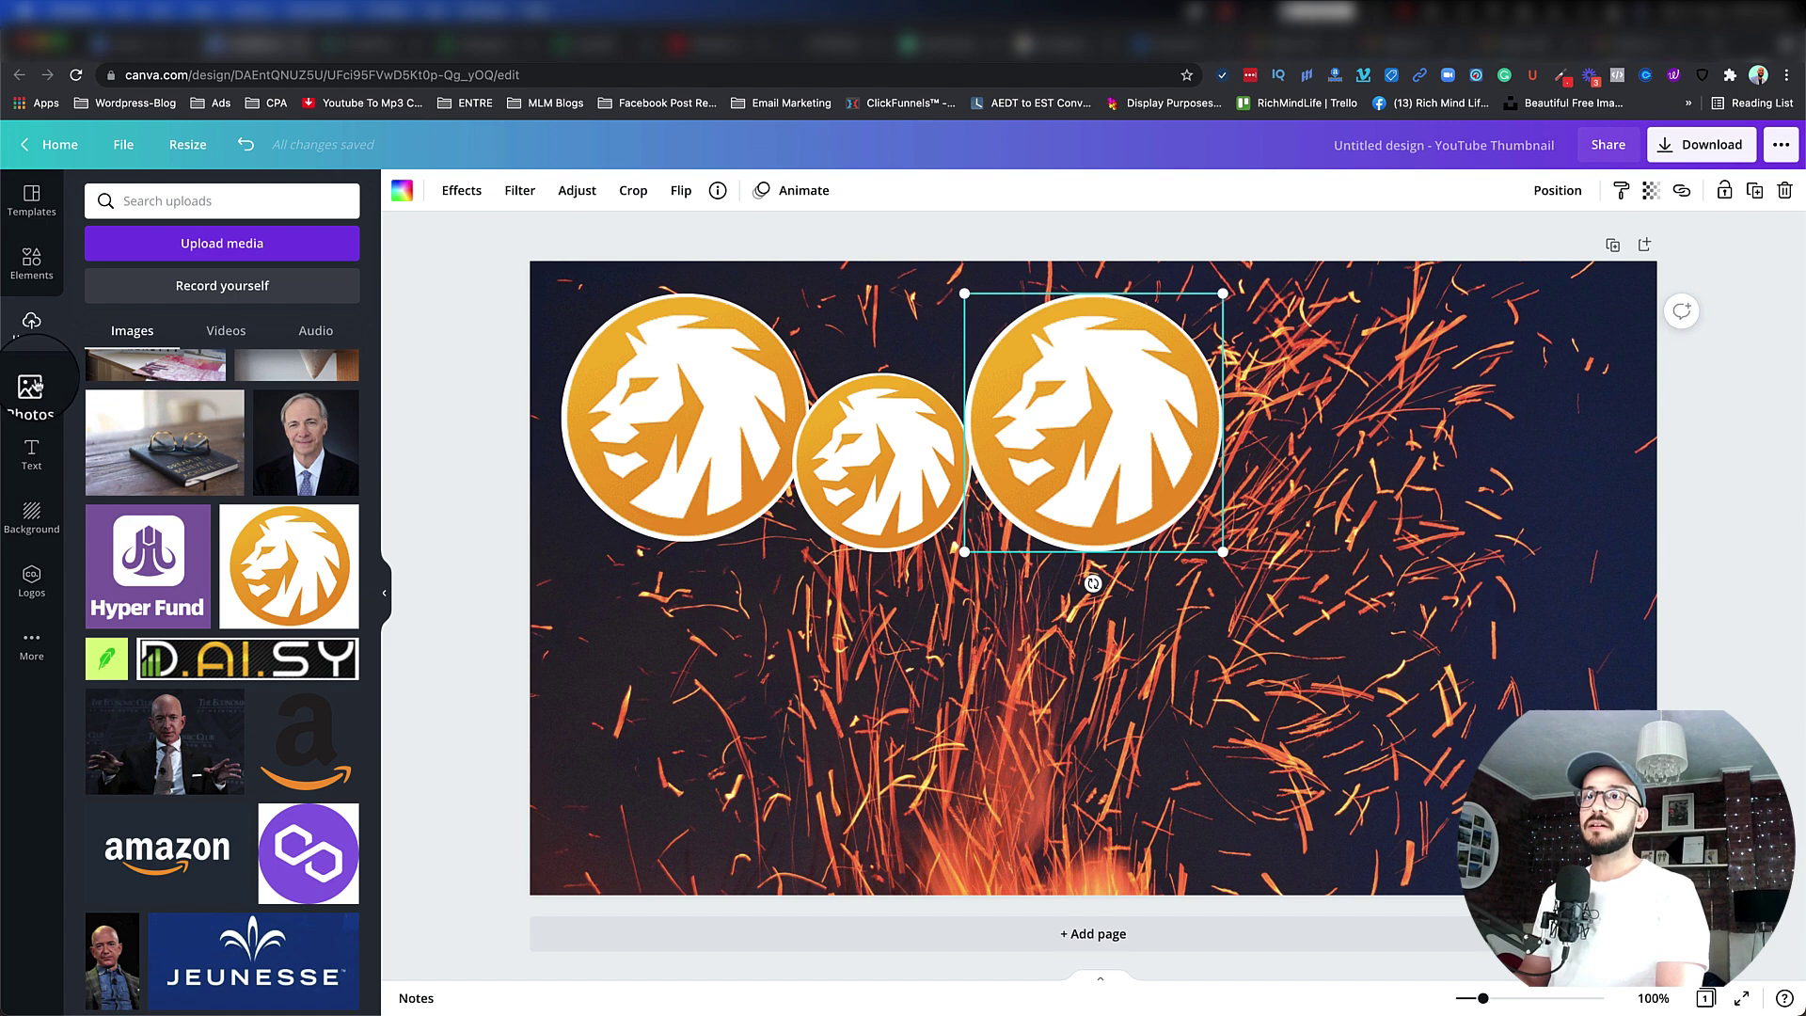
left_click(149, 203)
type("ring fires")
key("Return")
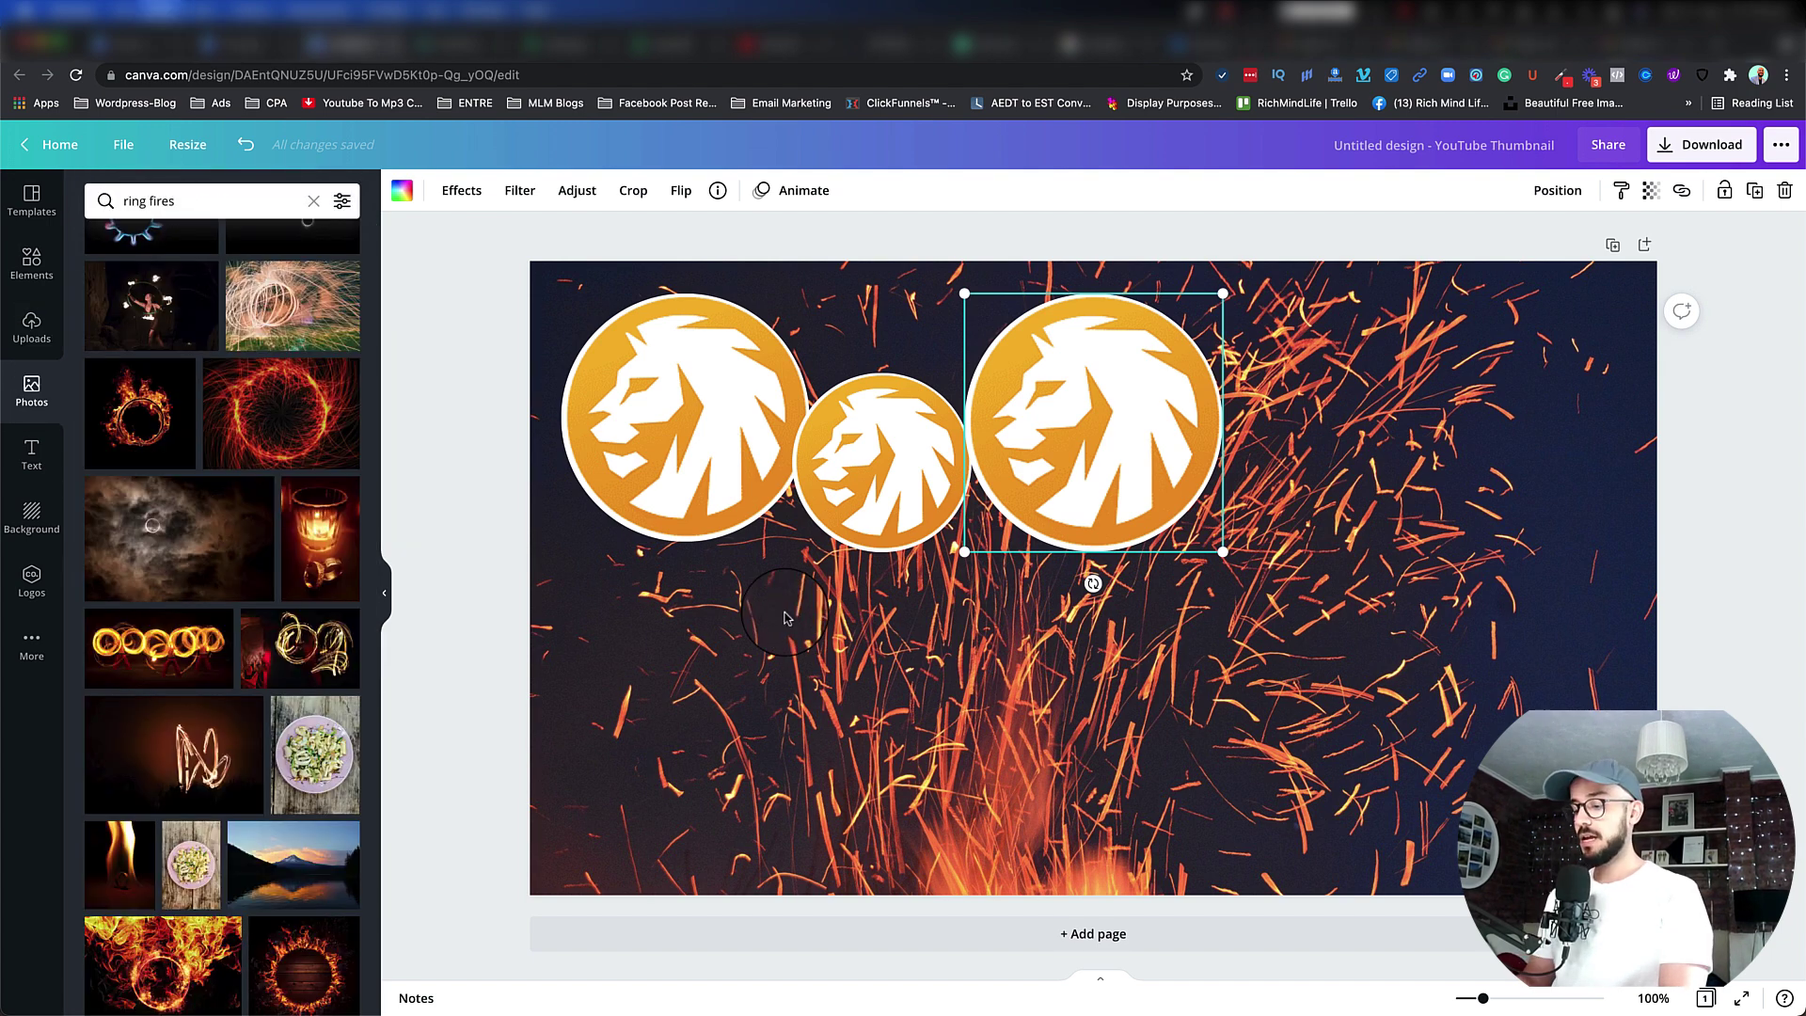
left_click_drag(140, 414, 1205, 282)
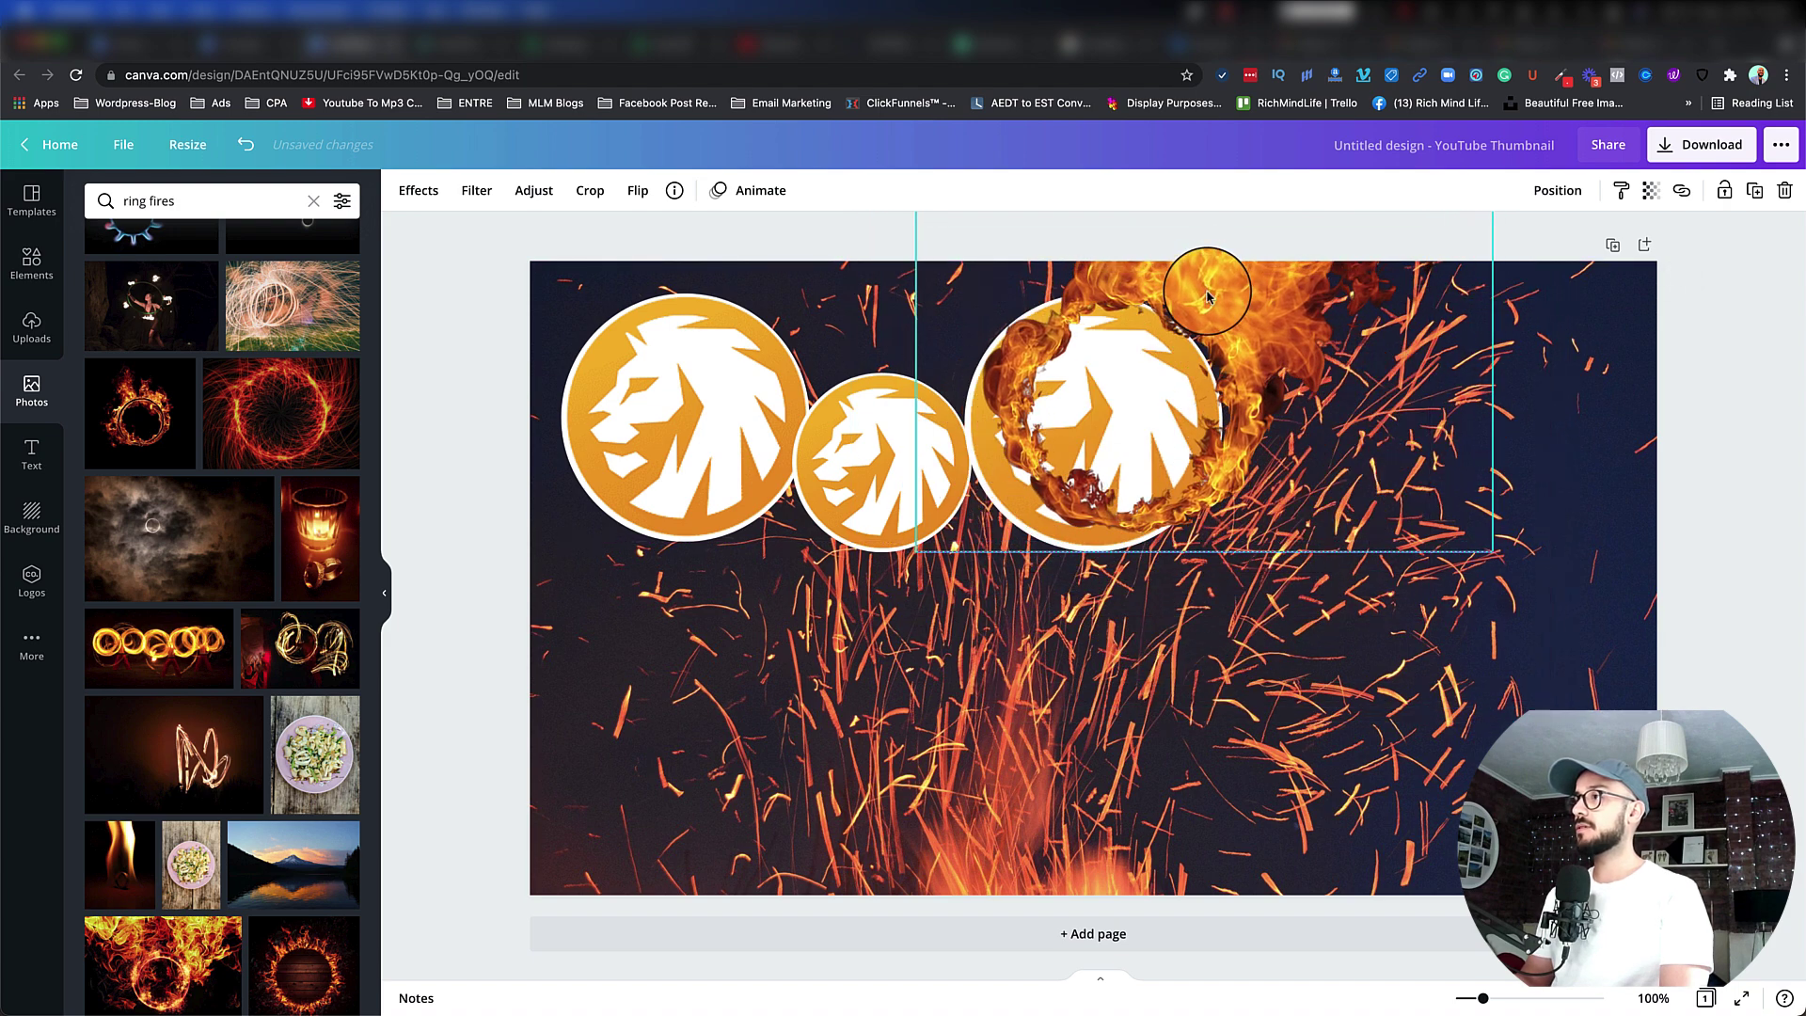
Enlarge the fire-ring photo and send it behind the right lion so flames surround it
right_click(1213, 292)
left_click(1266, 455)
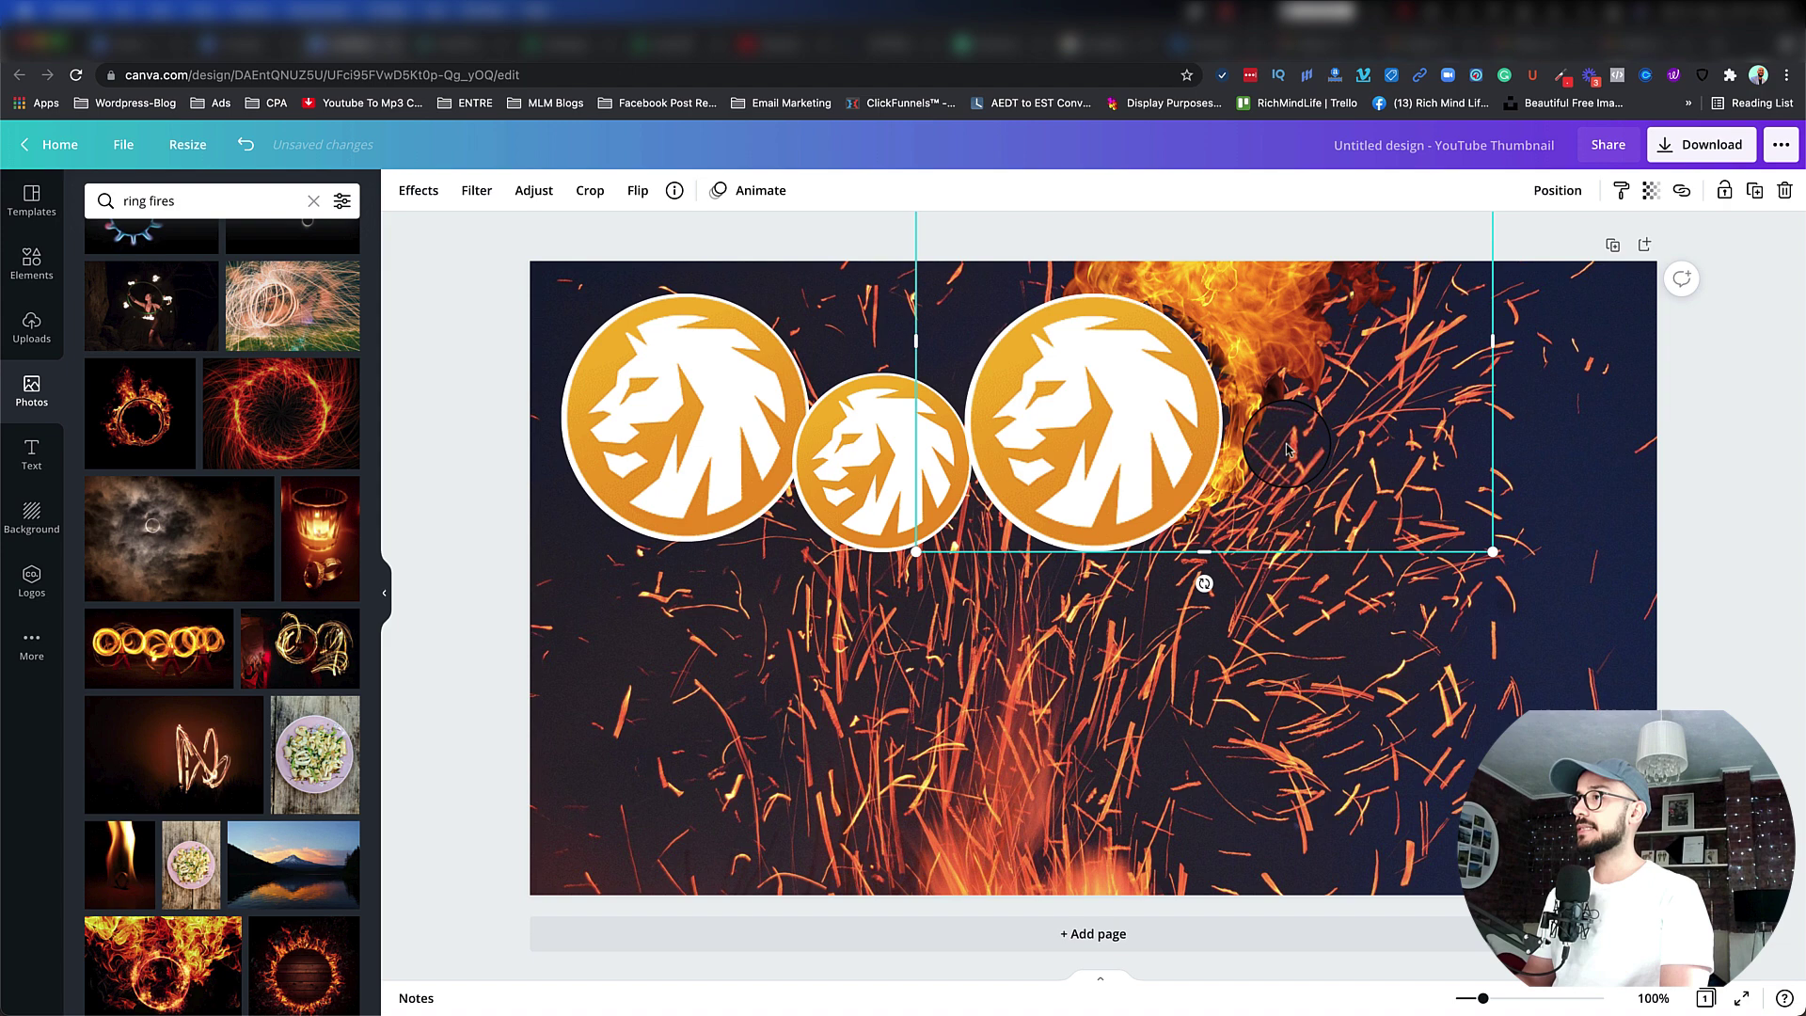
left_click_drag(1292, 312, 1257, 319)
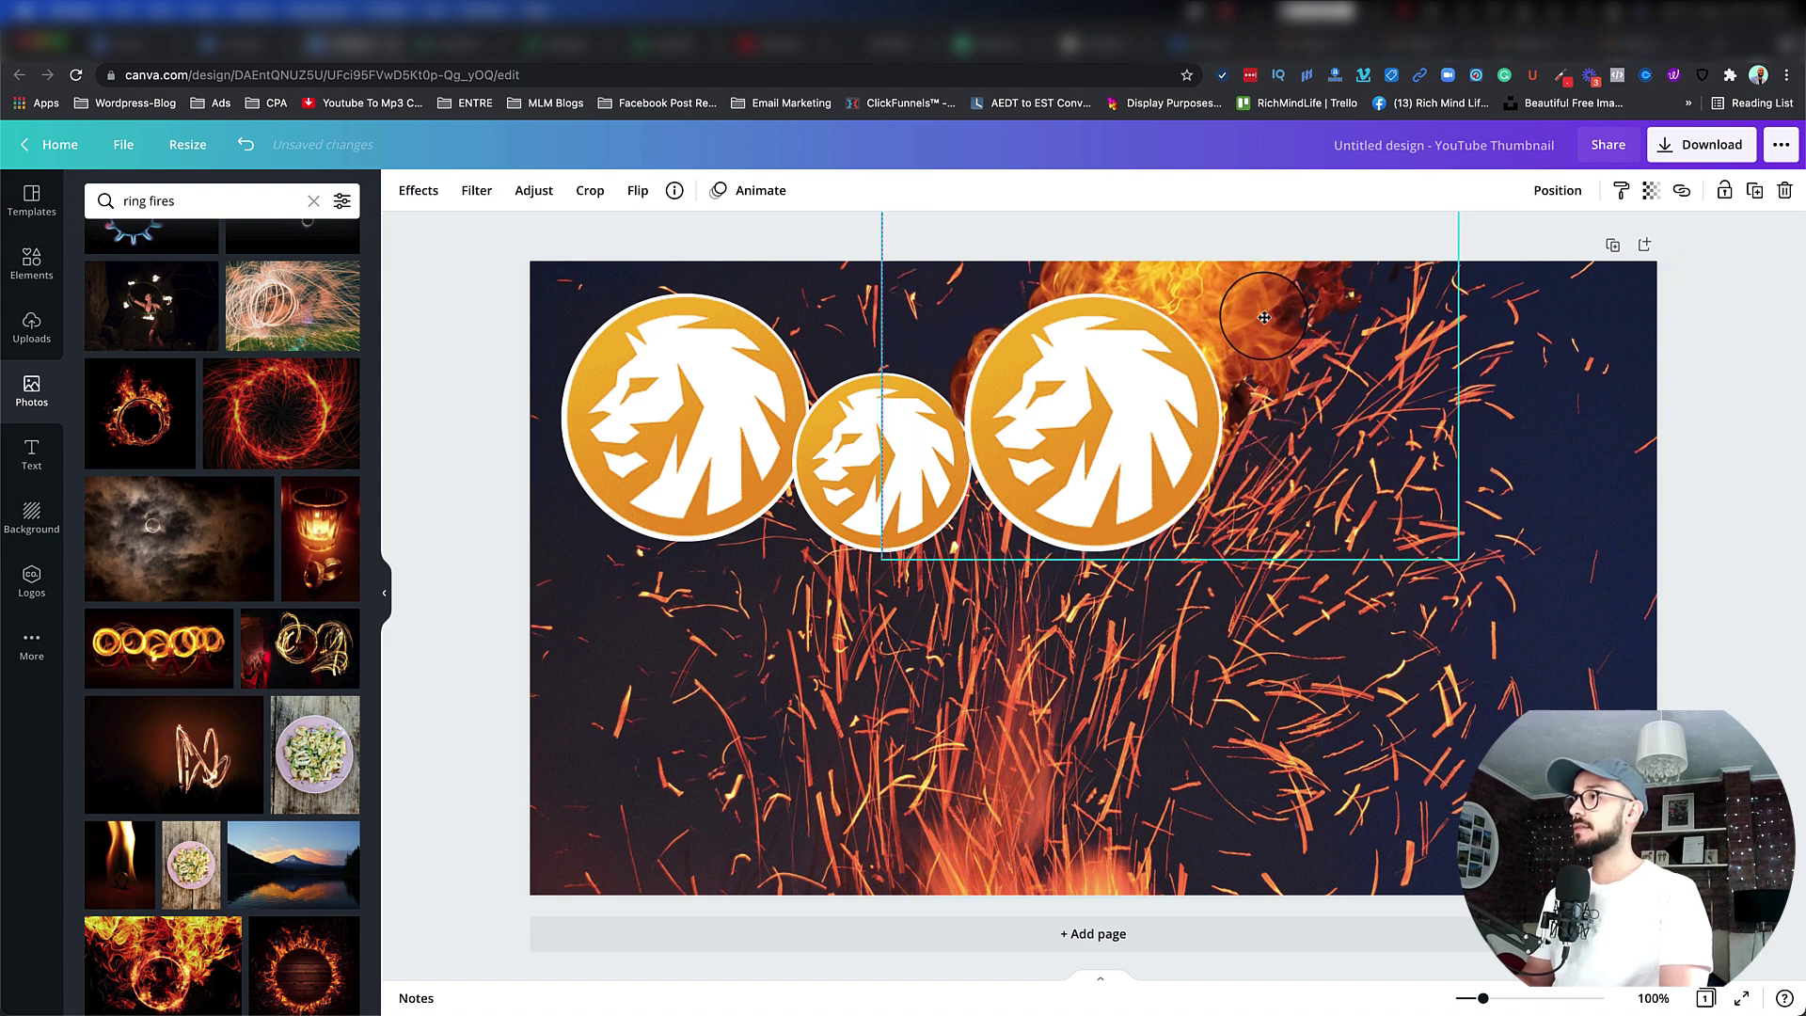
left_click_drag(1459, 567, 1549, 625)
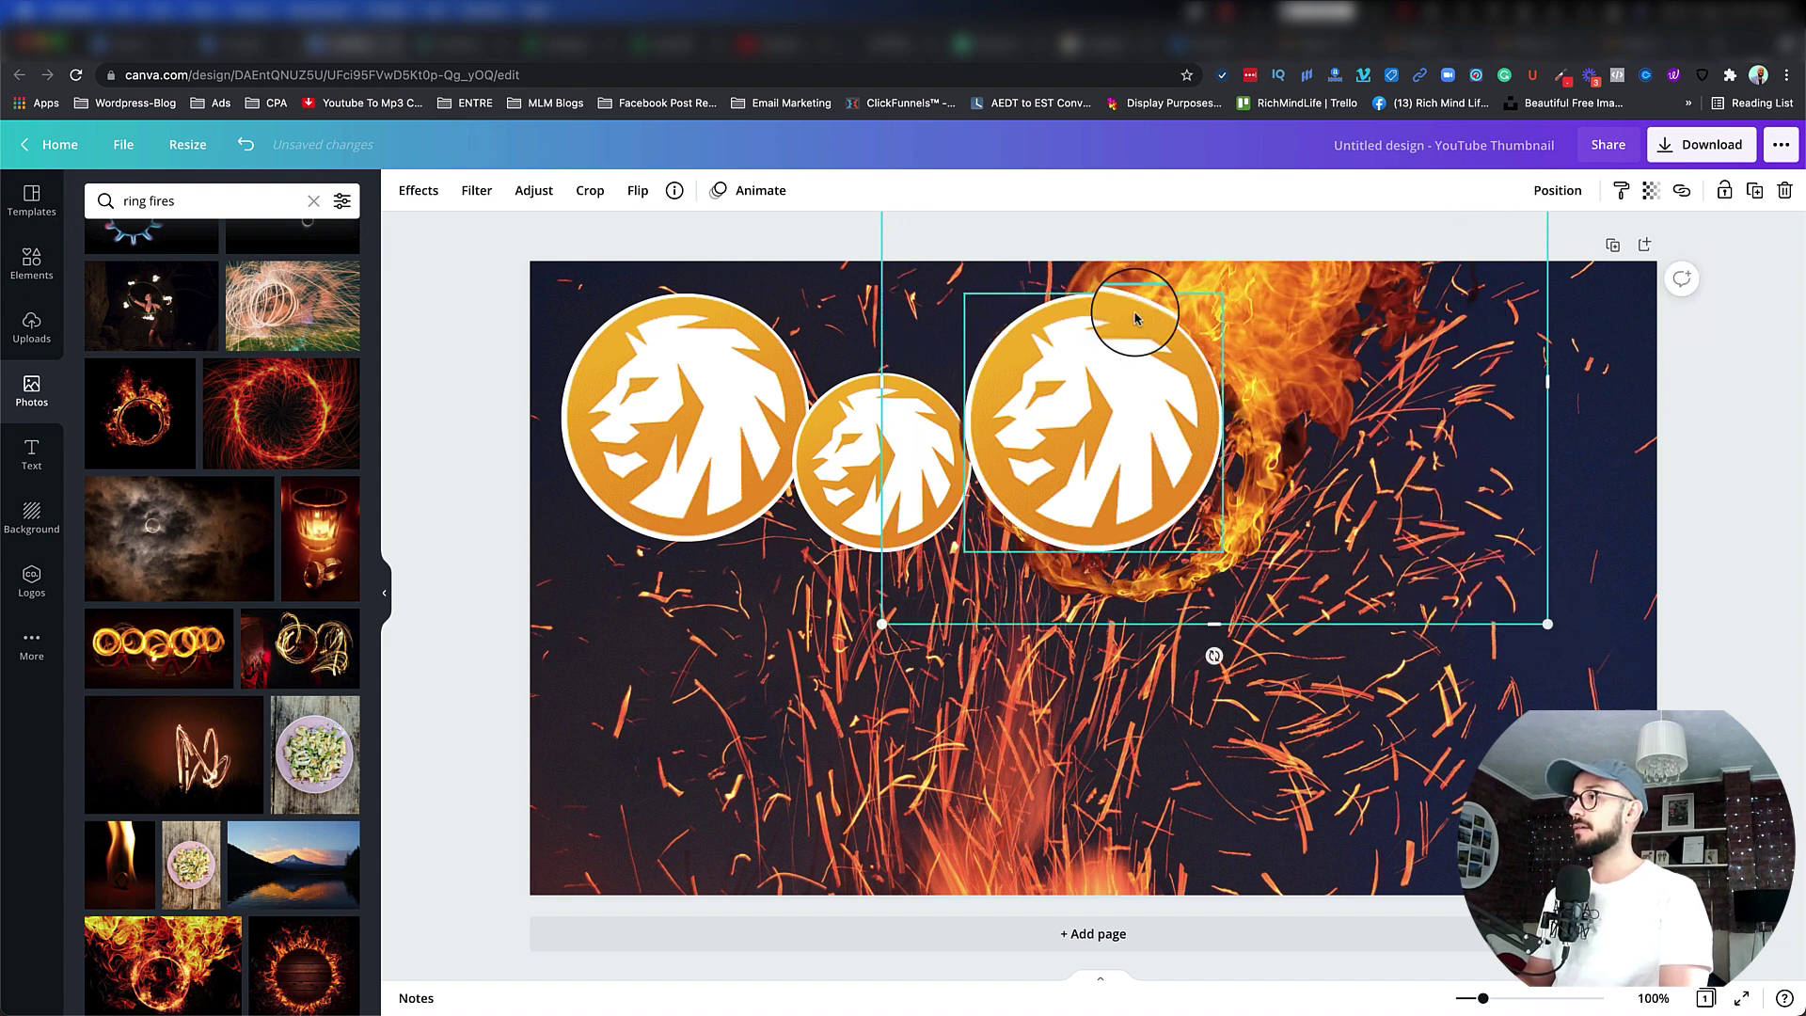
mouse_move(1261, 294)
left_mouse_down()
mouse_move(1241, 284)
mouse_move(1251, 270)
left_mouse_up()
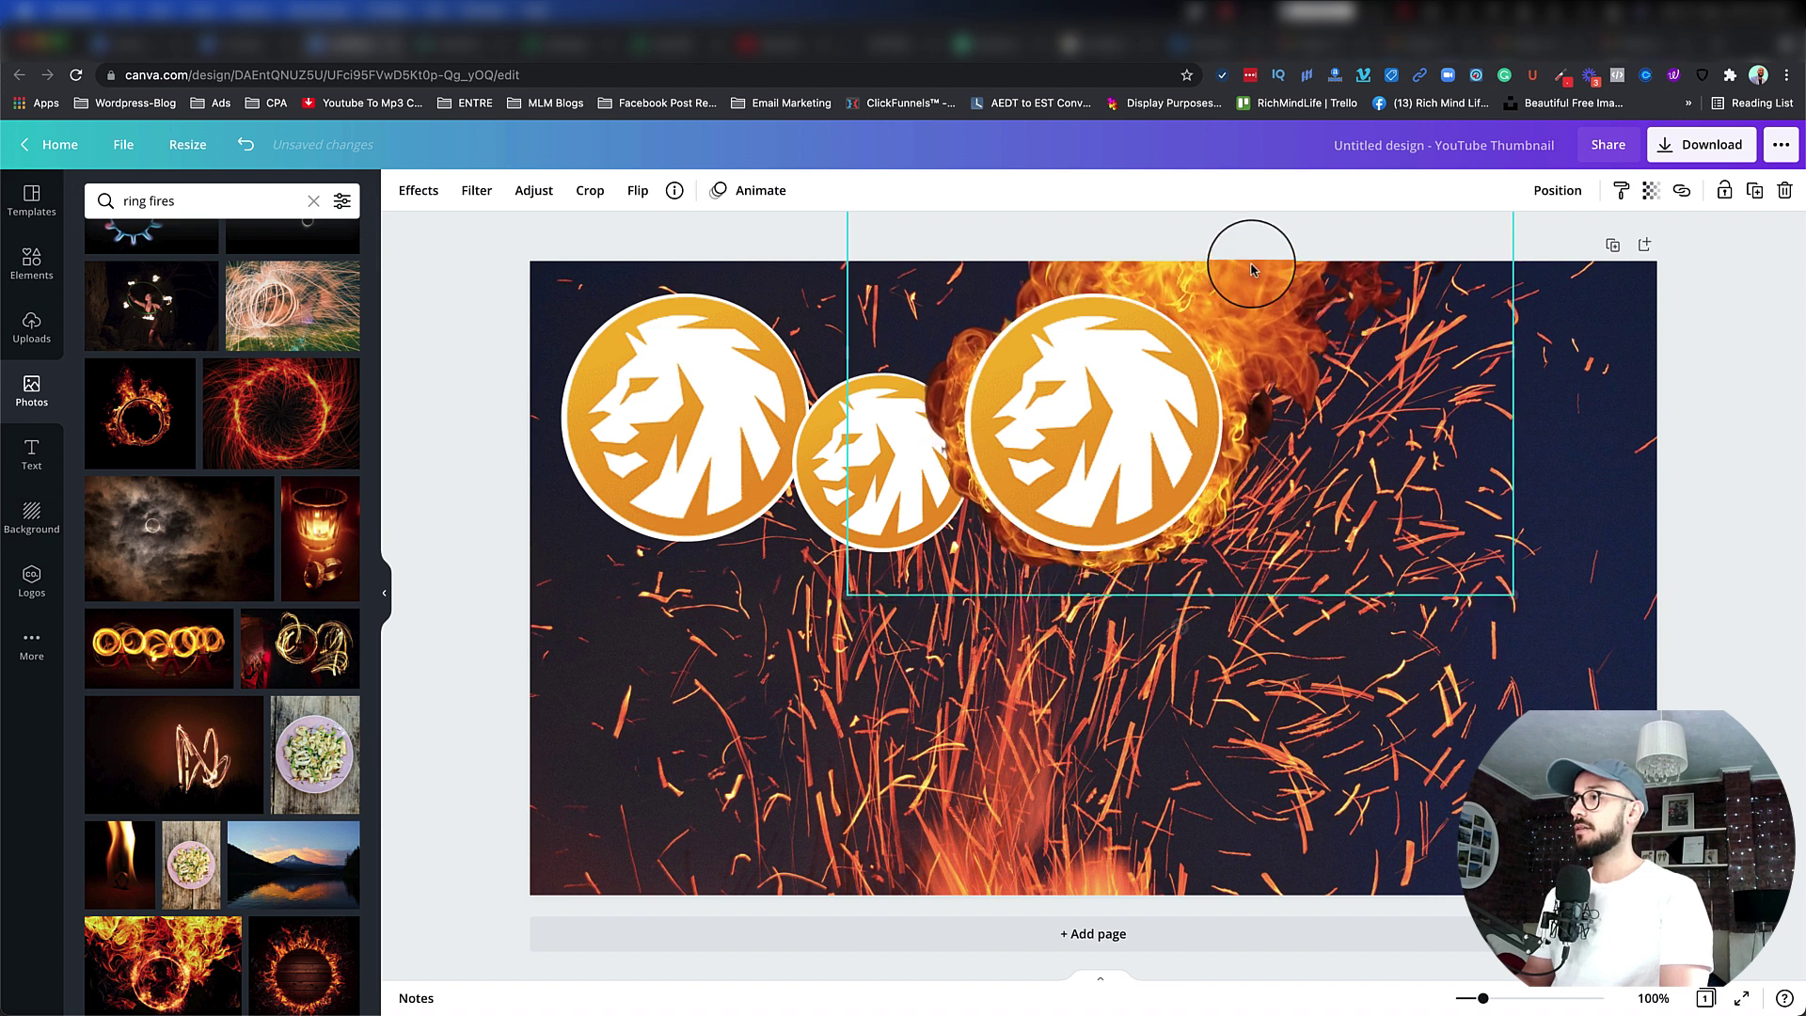
right_click(1262, 337)
left_click(1310, 447)
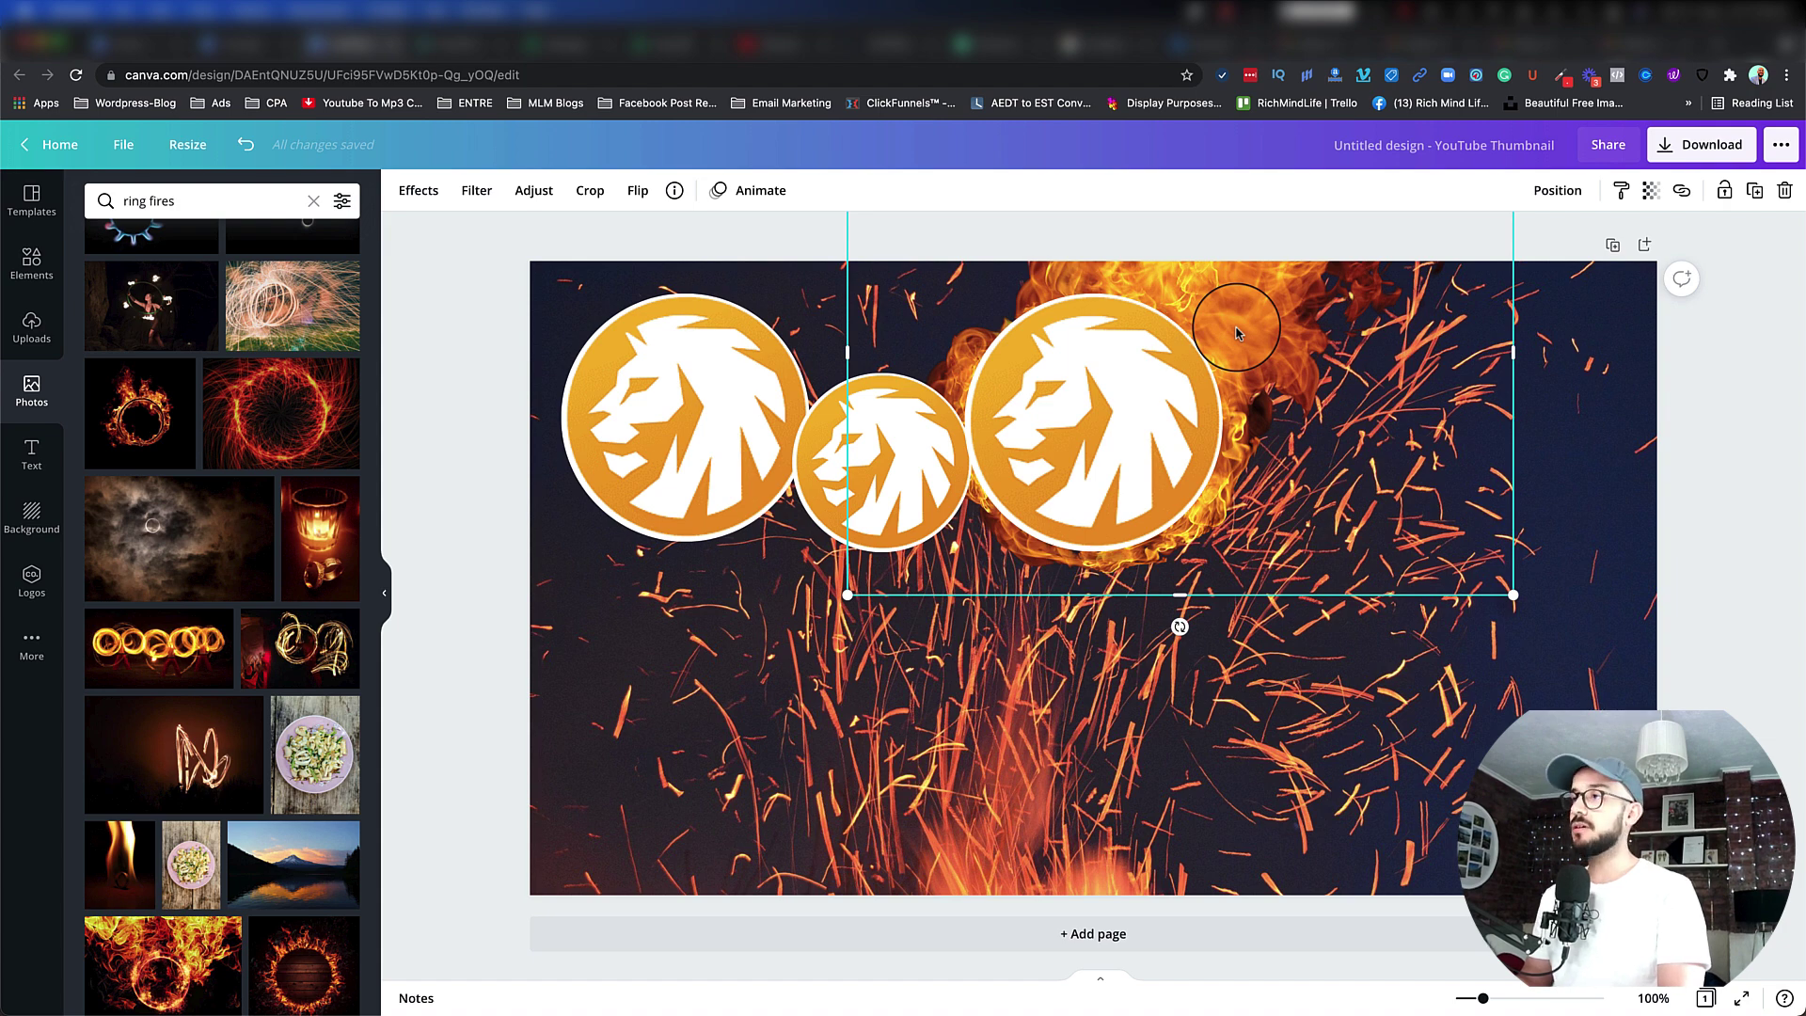
Move a fire-ring photo over the middle lion, shrink it and layer it behind that logo
left_click_drag(1236, 331, 824, 285)
right_click(832, 299)
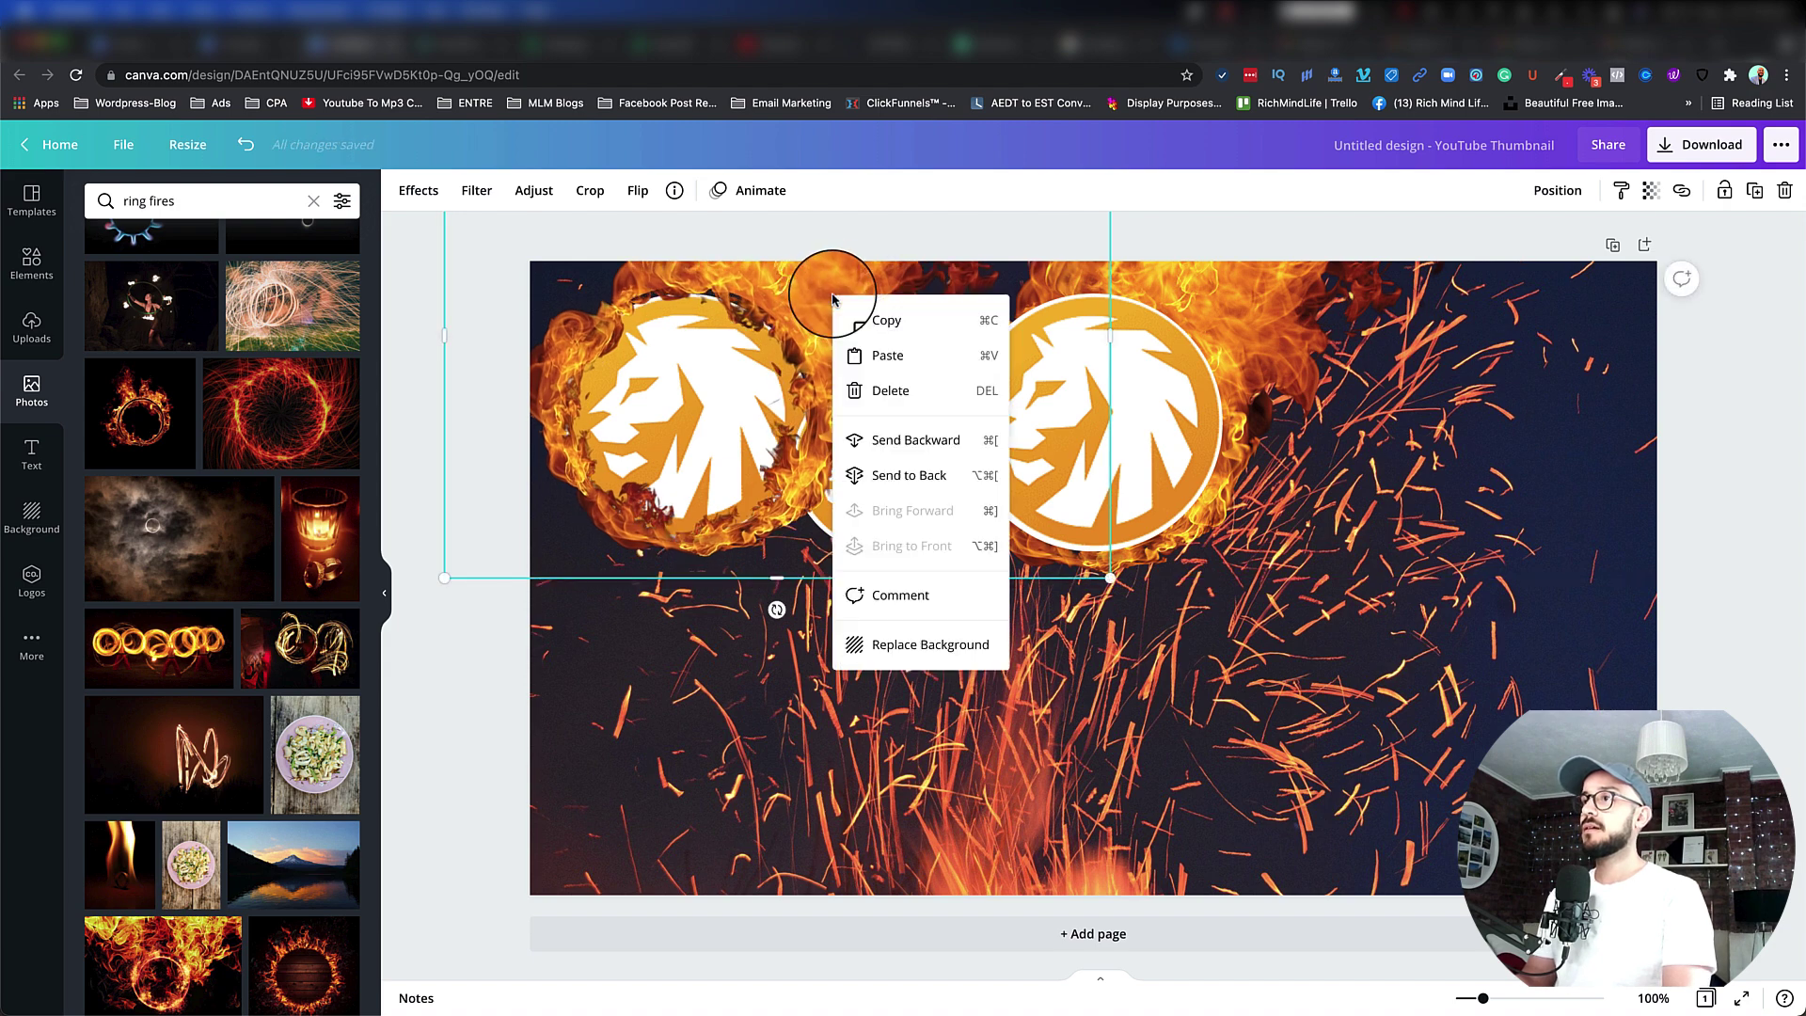
left_click(885, 434)
right_click(810, 321)
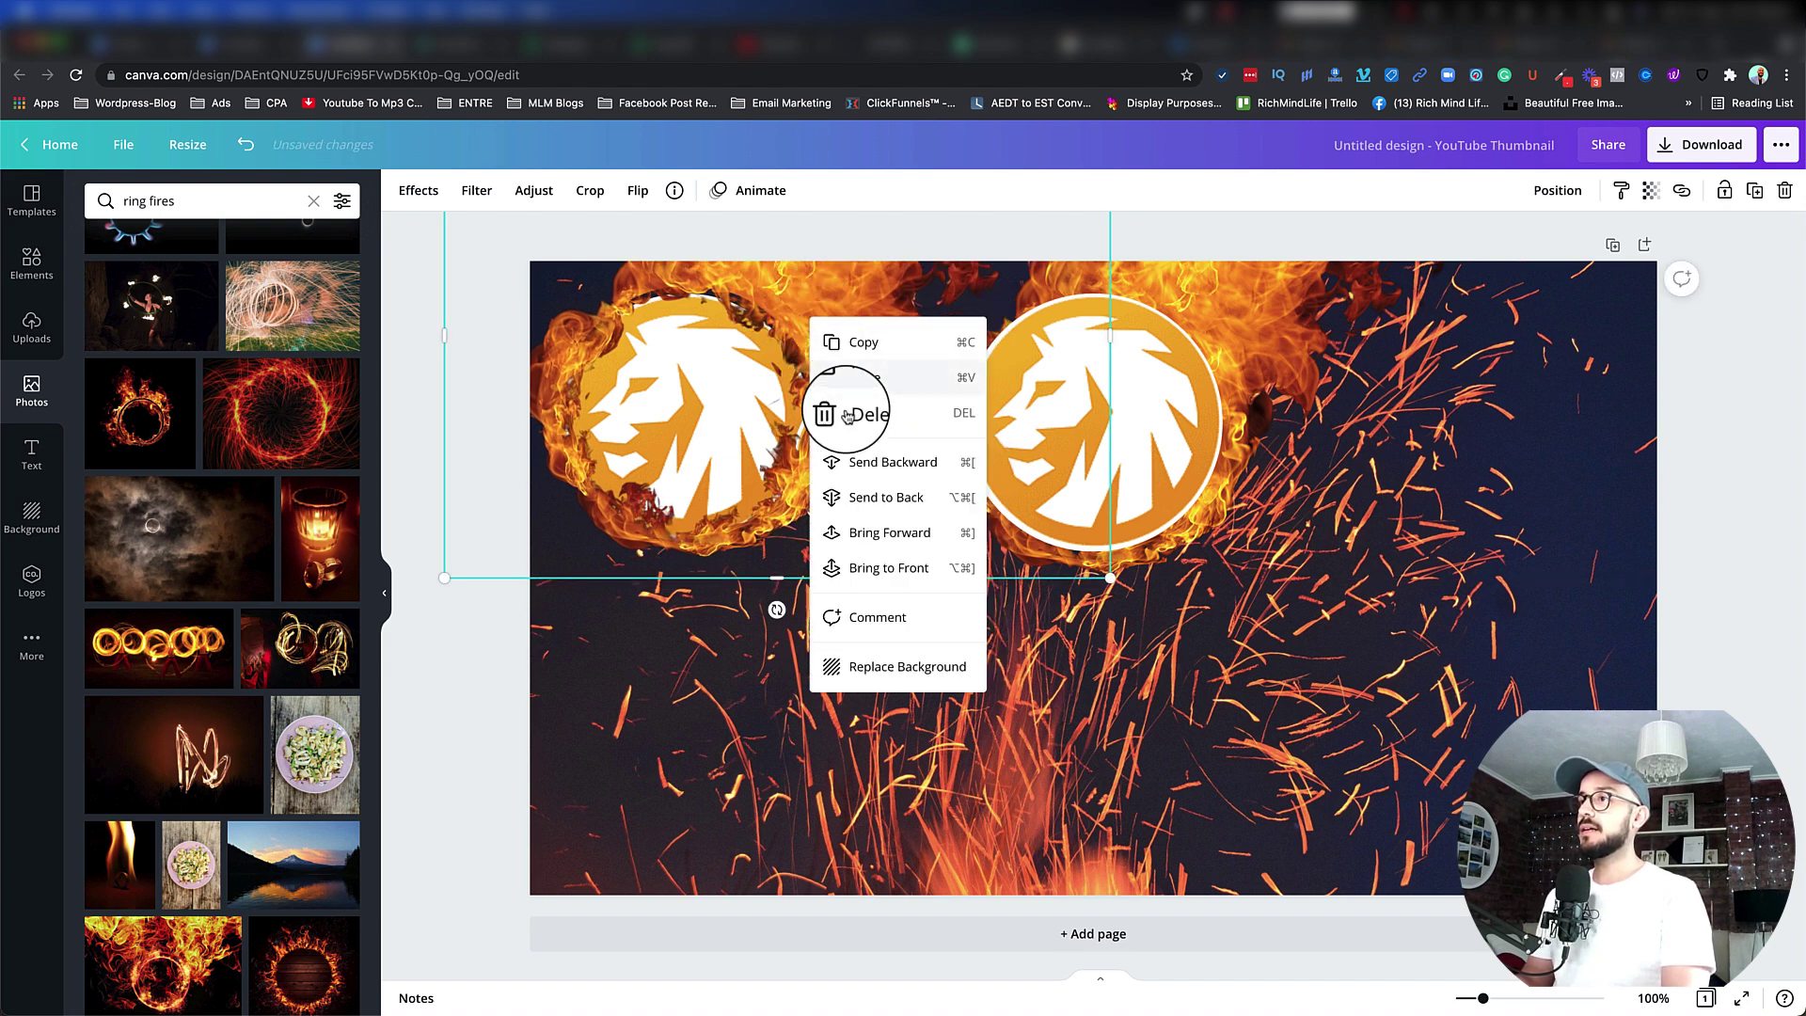
left_click(827, 460)
right_click(798, 294)
left_click(851, 436)
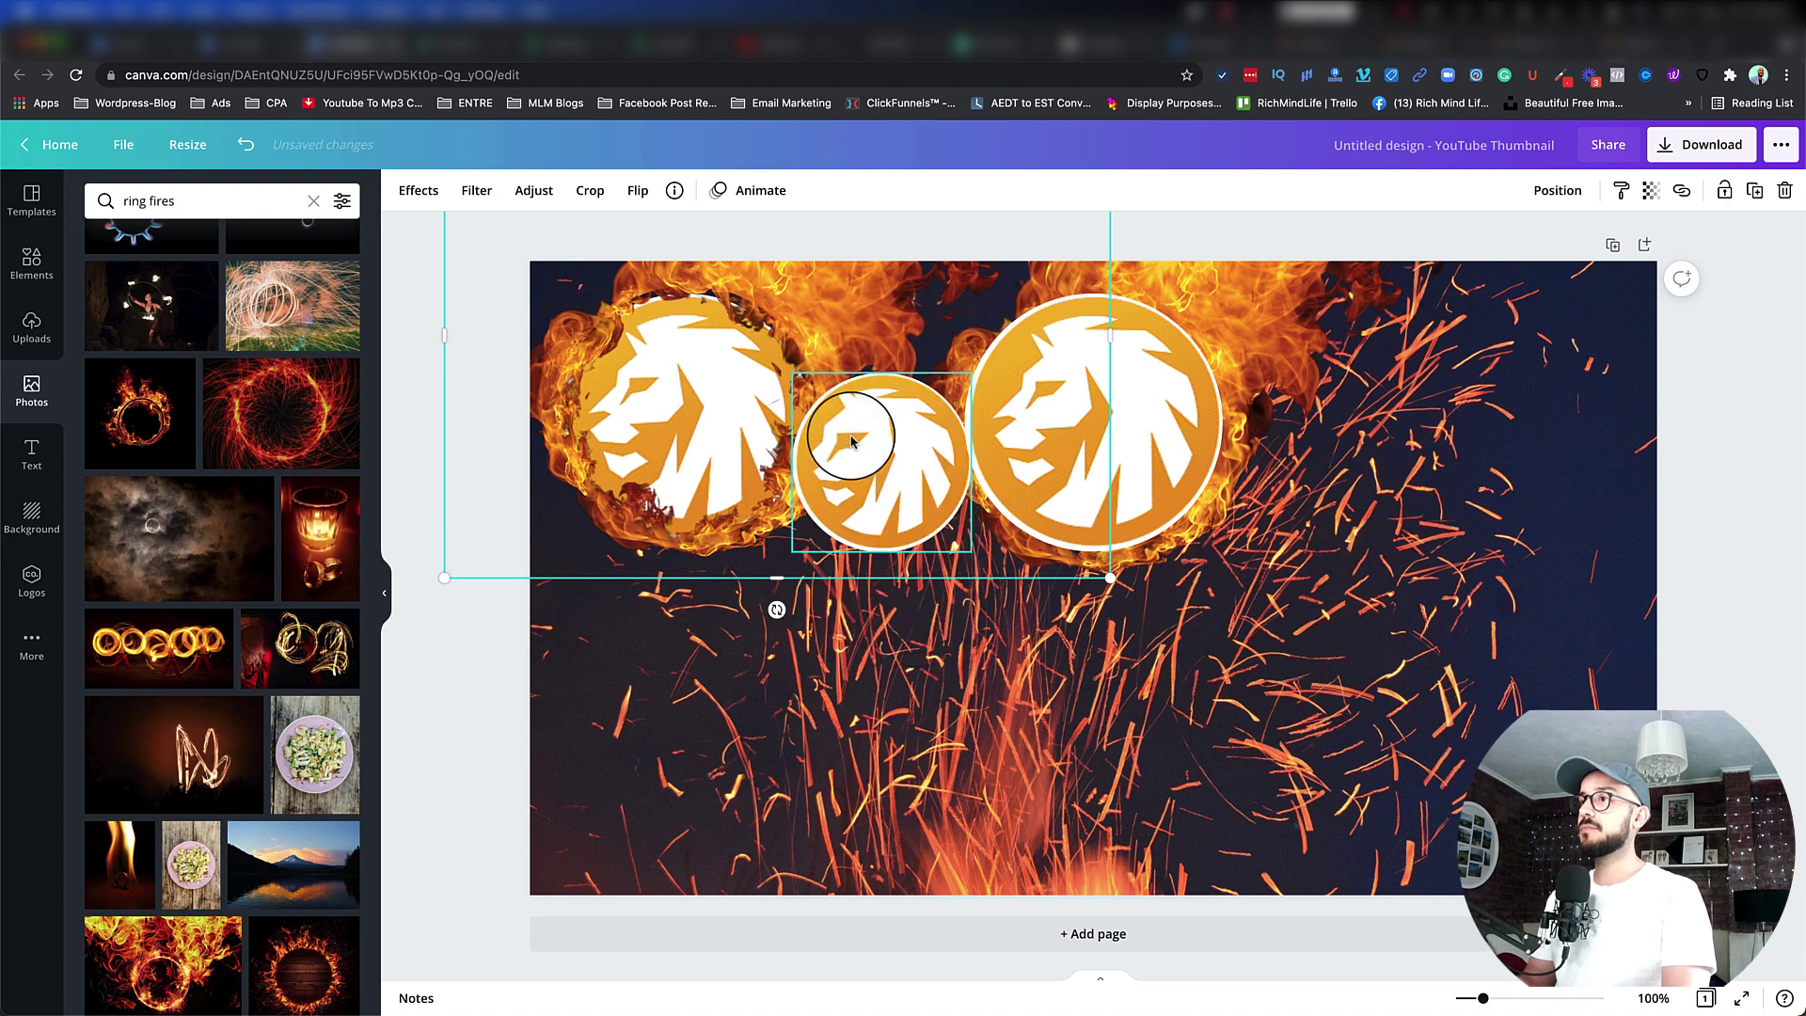
left_click_drag(799, 273, 786, 272)
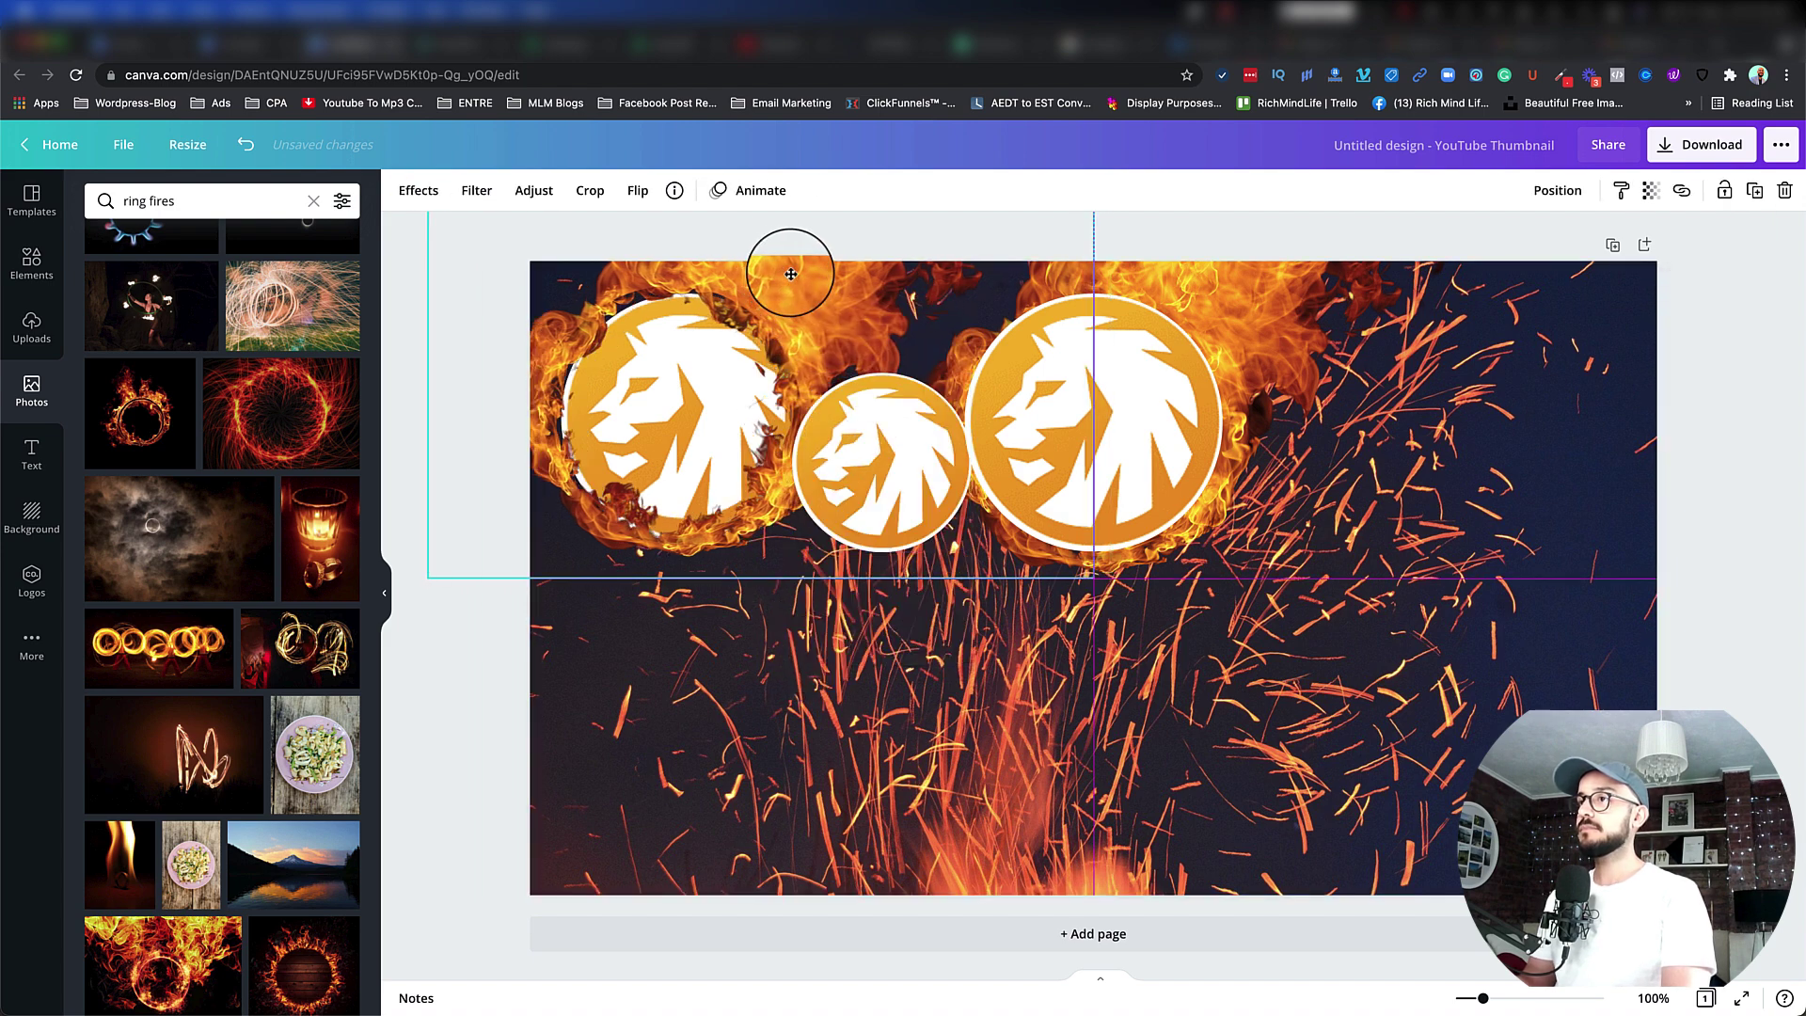
right_click(798, 294)
left_click(867, 443)
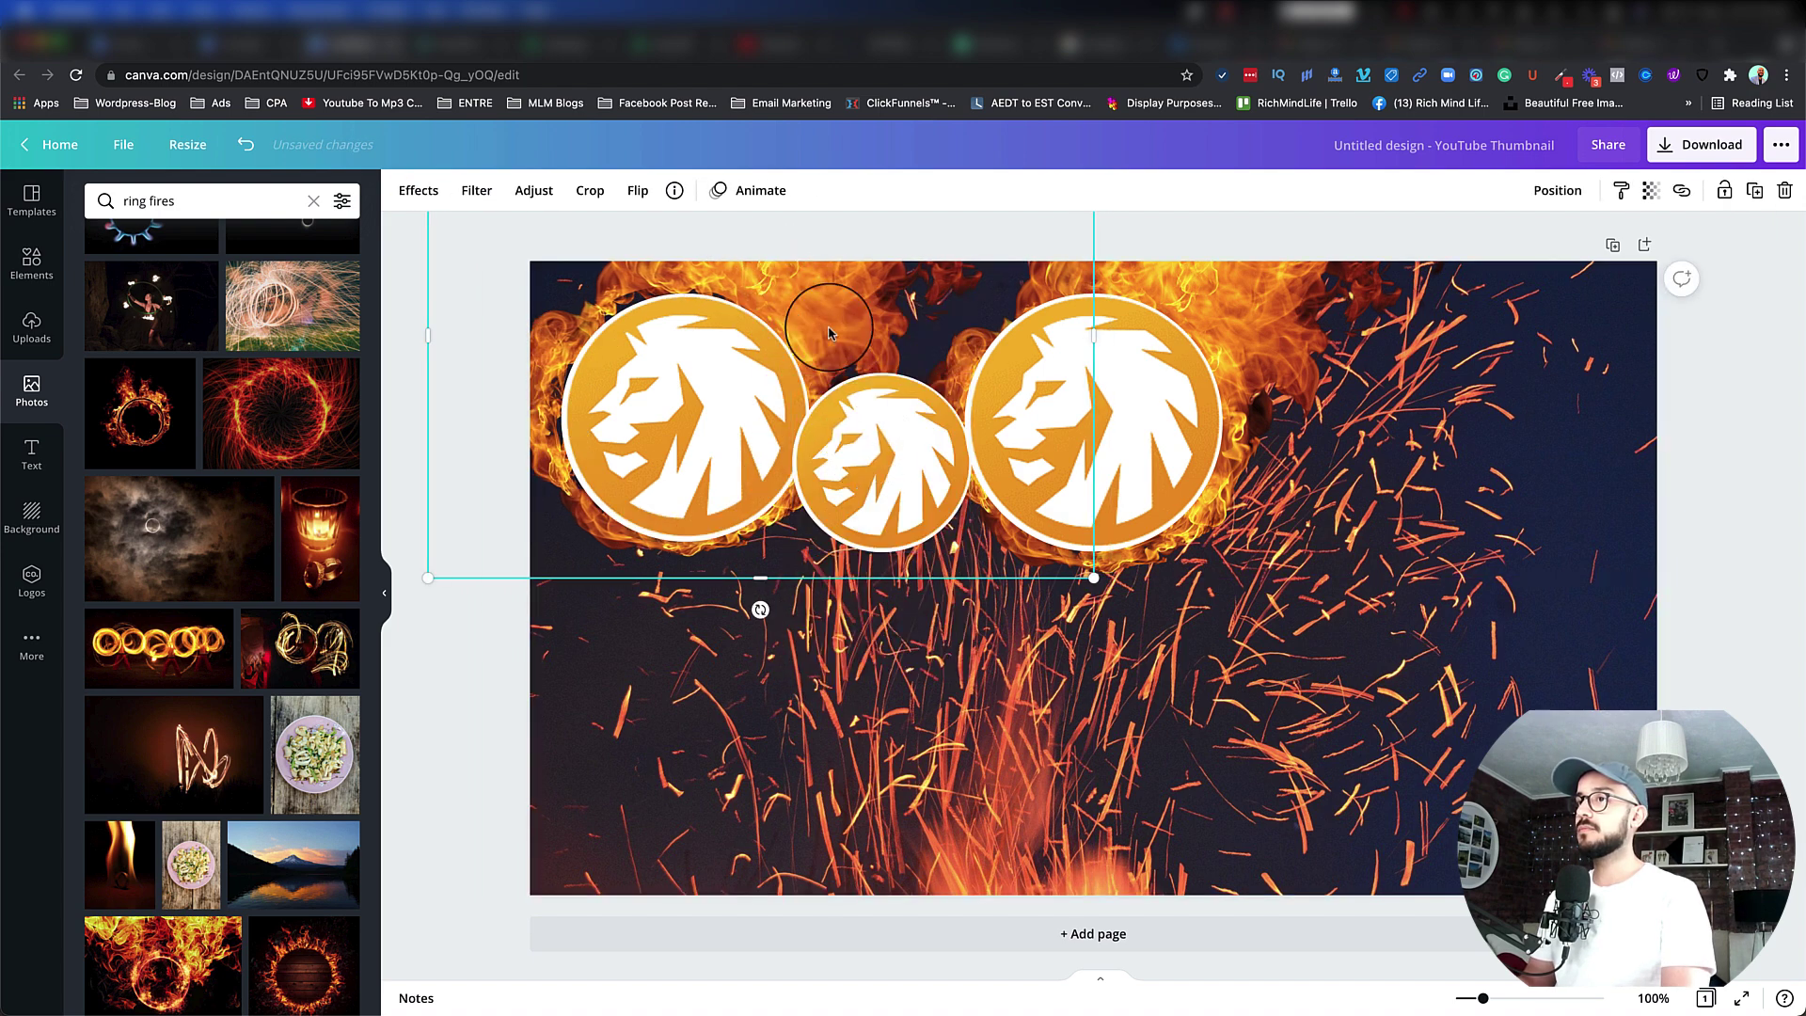
left_click_drag(818, 287, 834, 296)
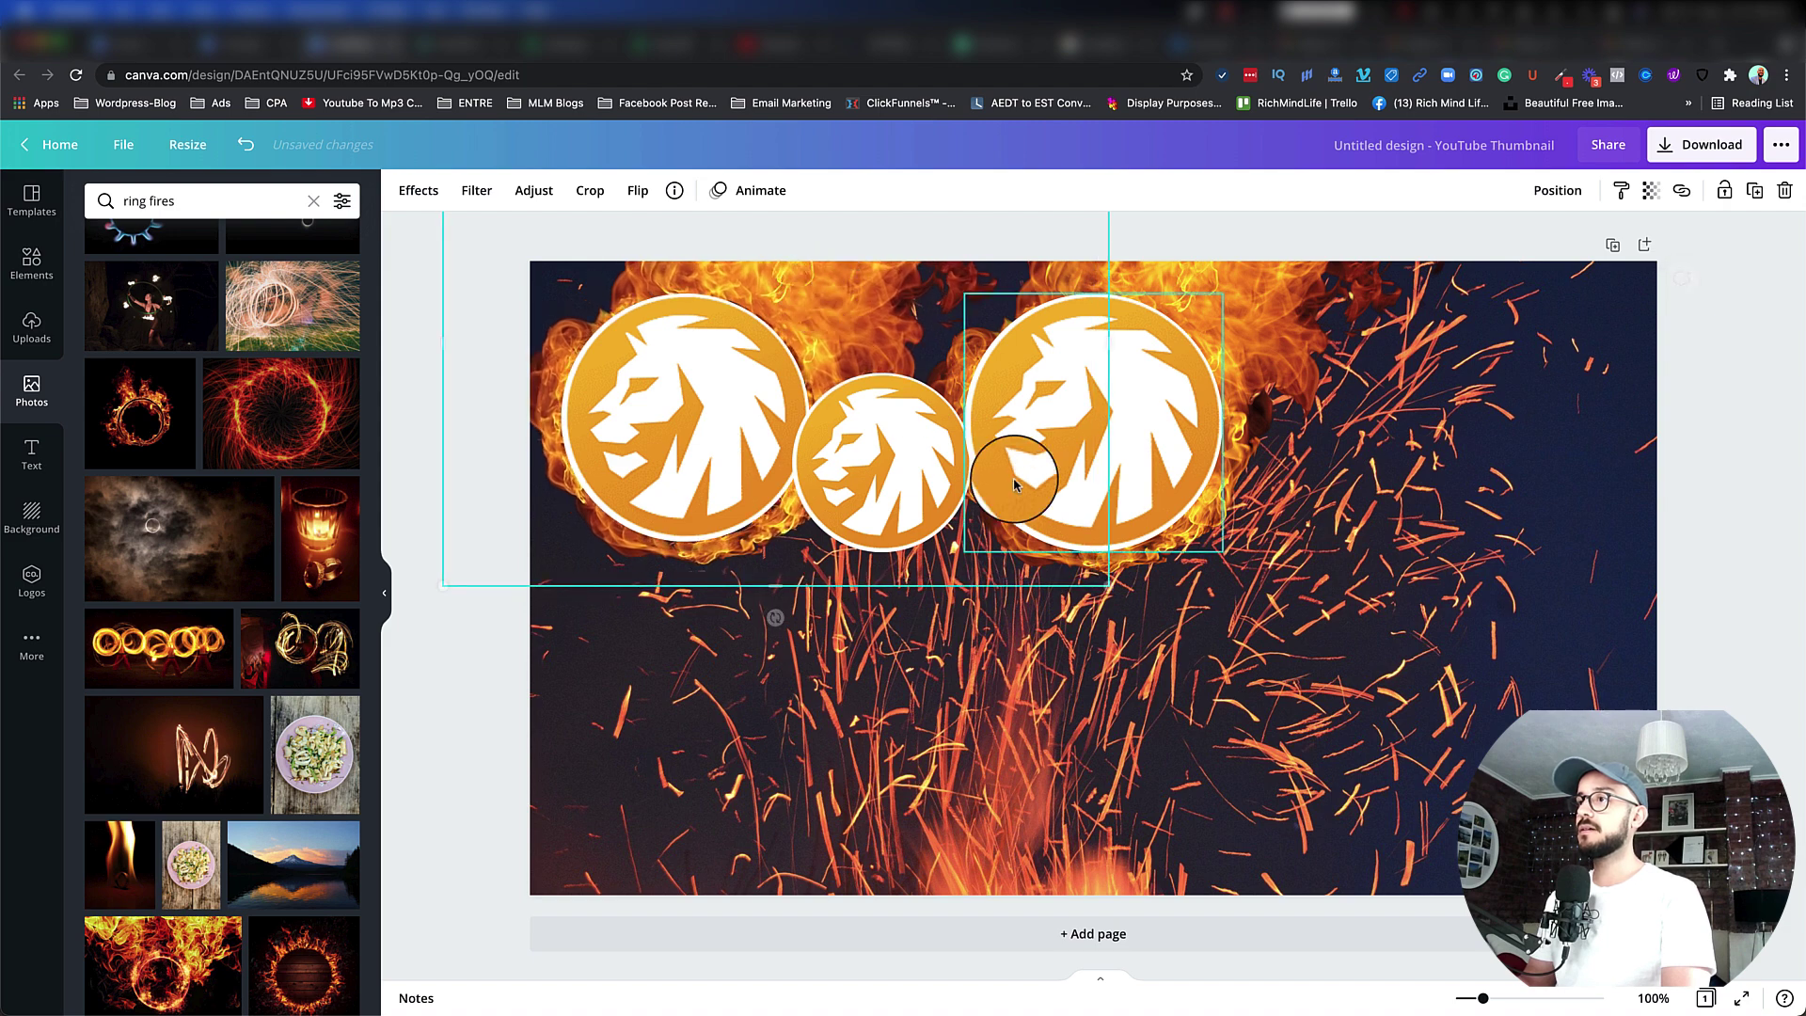
left_click_drag(1109, 583, 1093, 577)
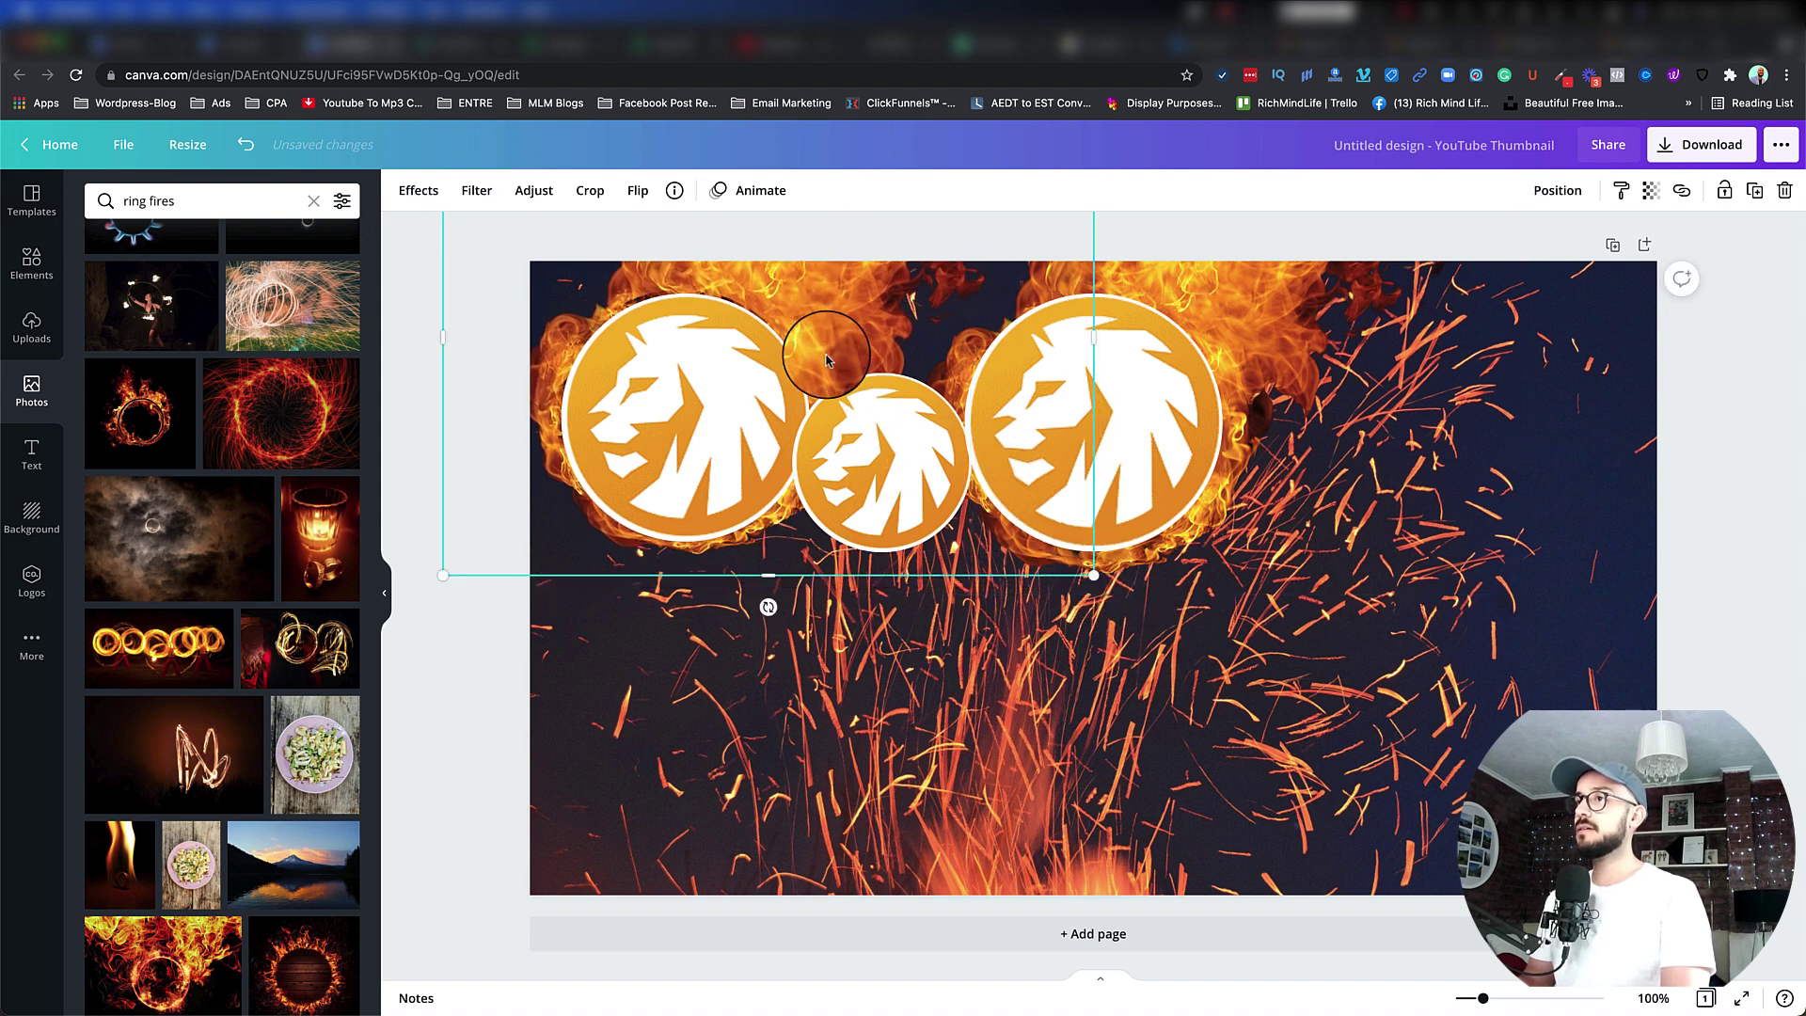
left_click_drag(810, 295, 966, 352)
Flip flames horizontally, shrink them and send them behind the left lion logo
left_click(637, 198)
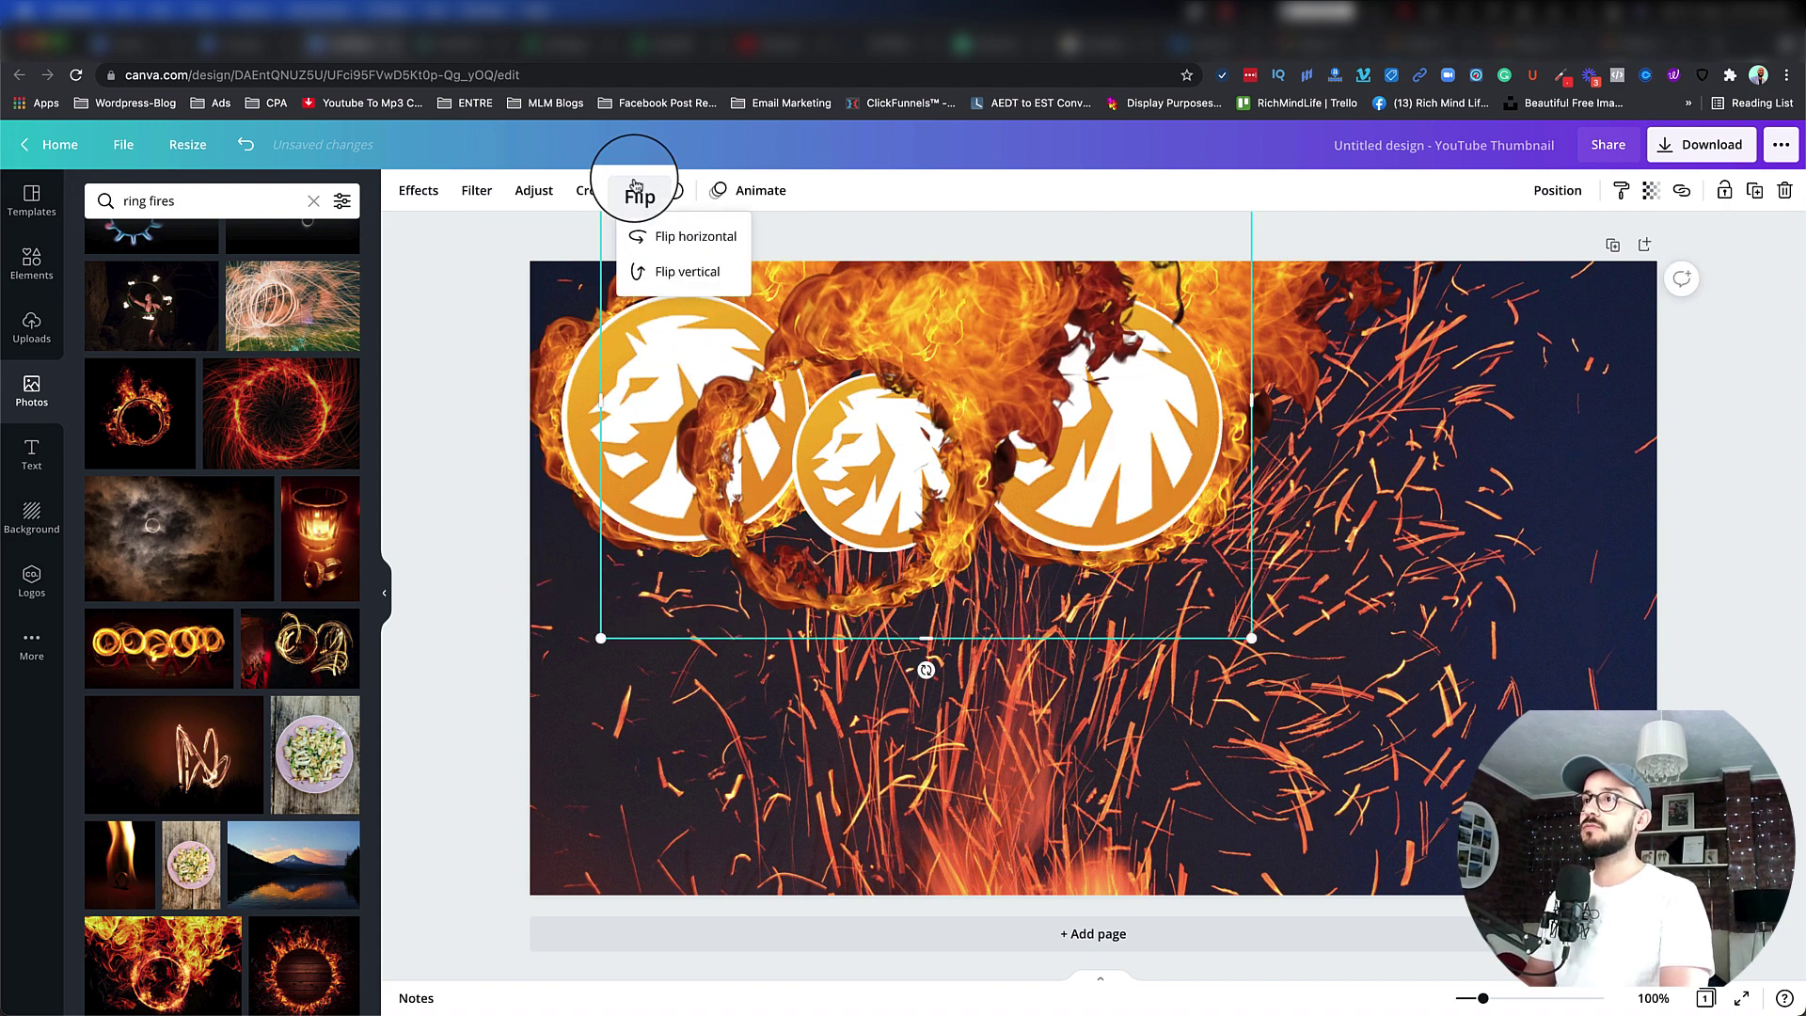
left_click(671, 246)
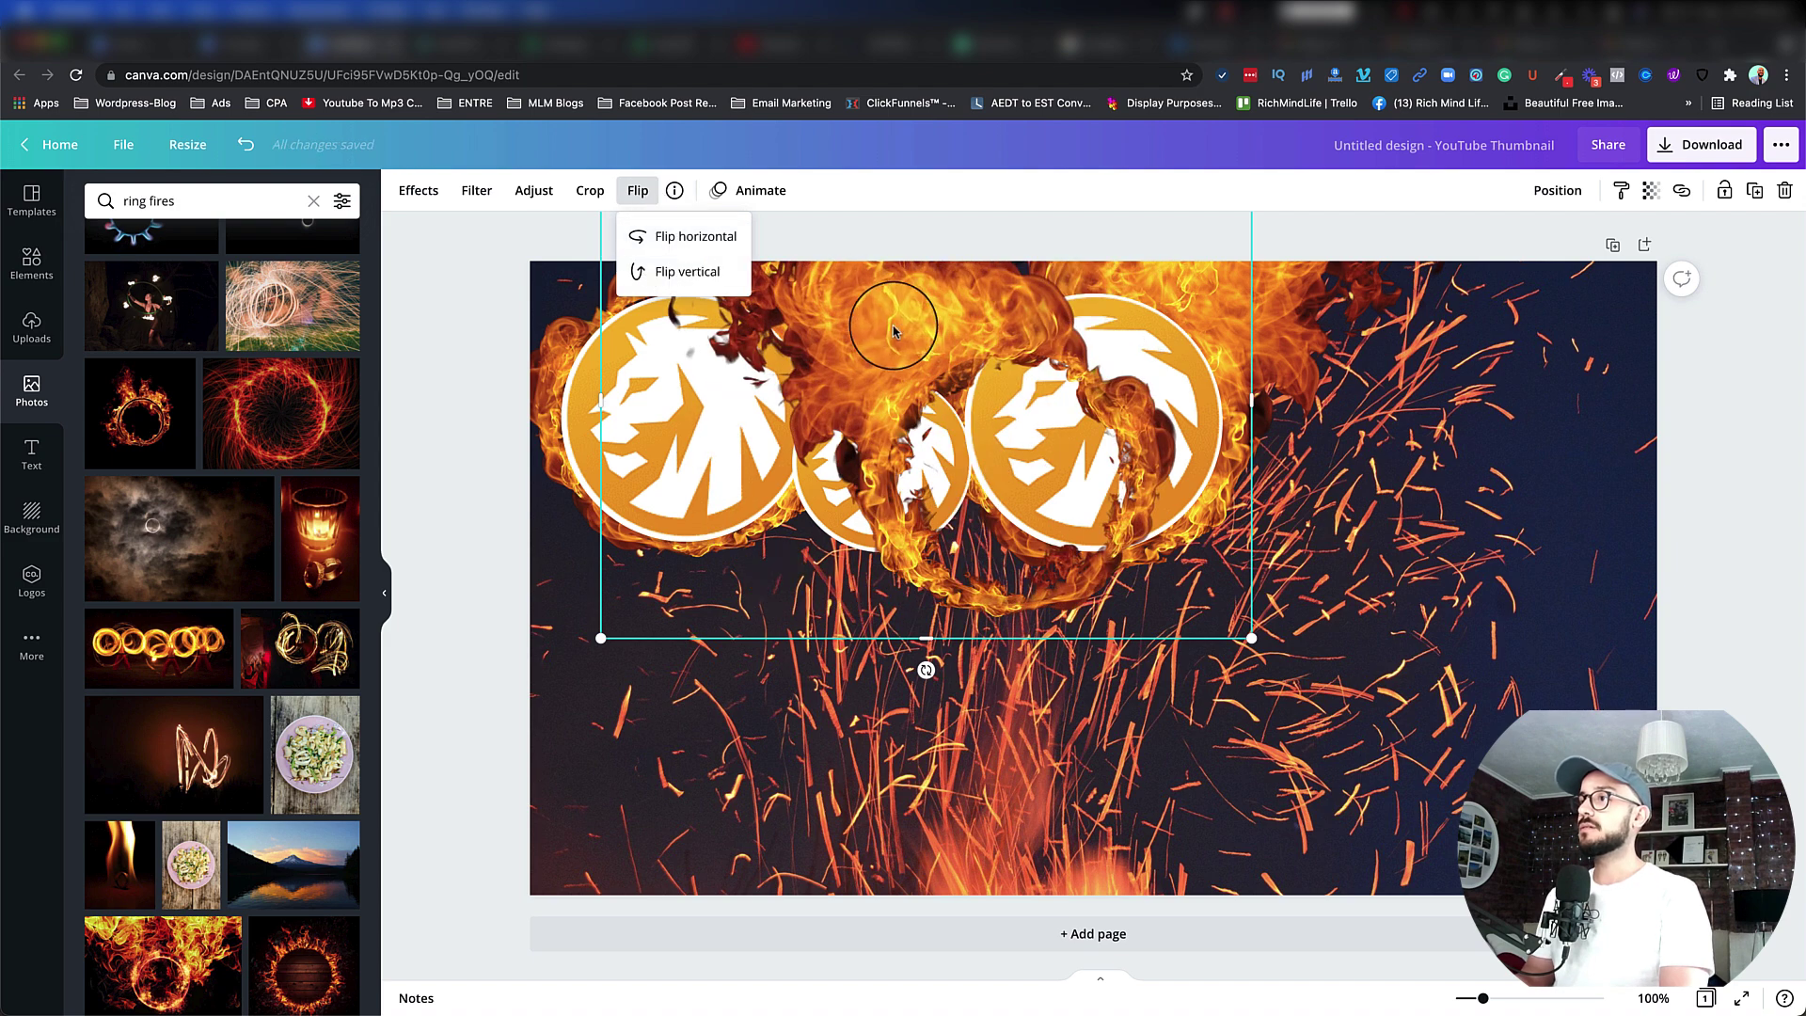
left_click_drag(894, 314, 757, 312)
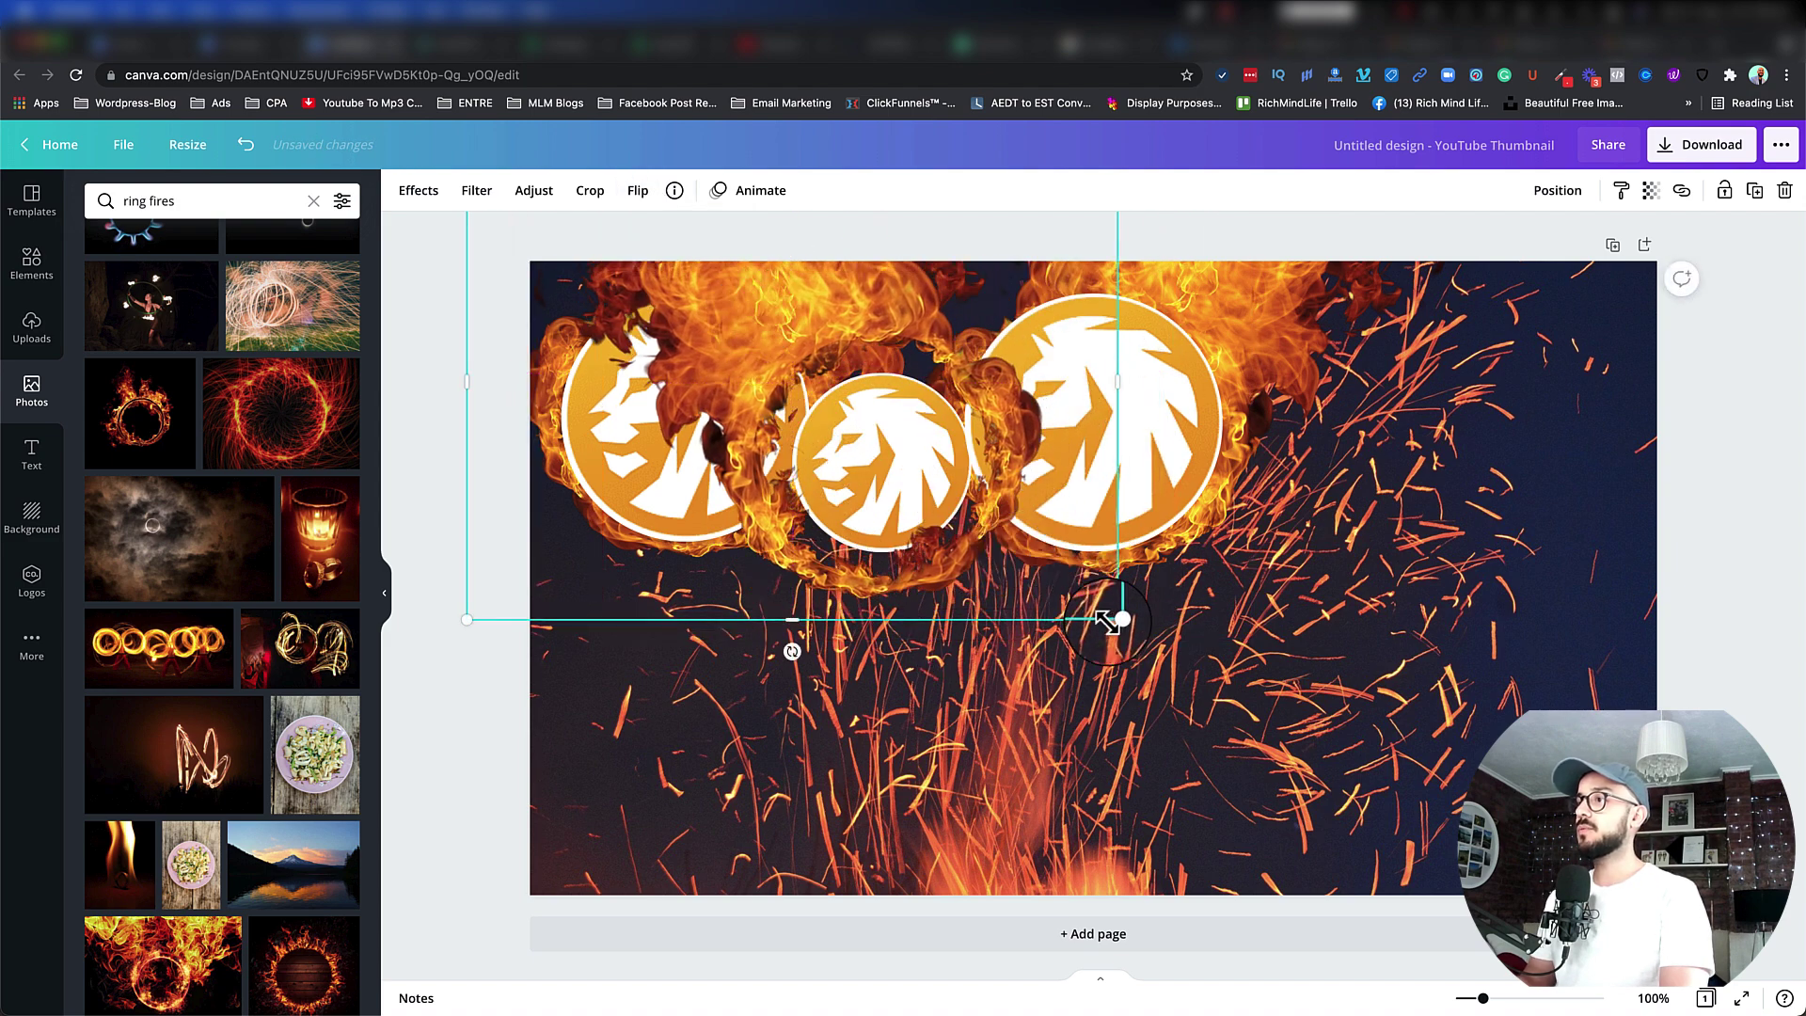
left_click_drag(1117, 610, 924, 491)
left_click_drag(679, 281, 801, 373)
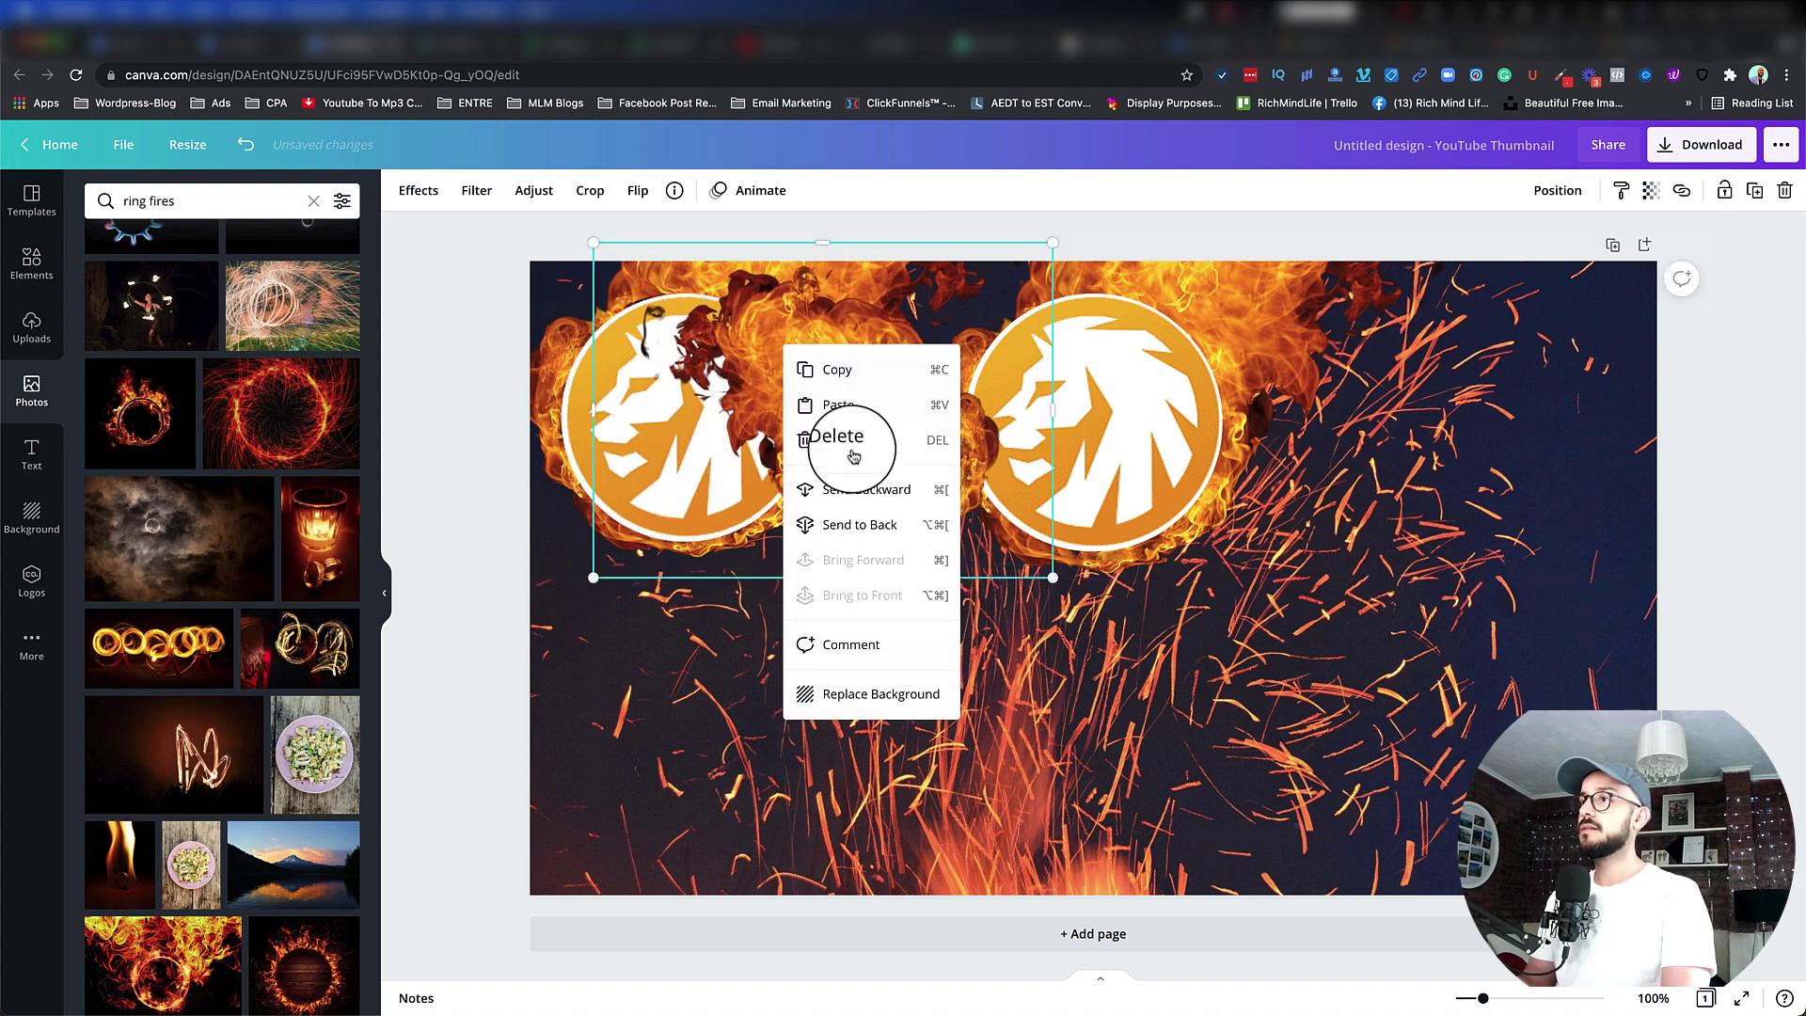
left_click(867, 487)
right_click(820, 339)
left_click(873, 457)
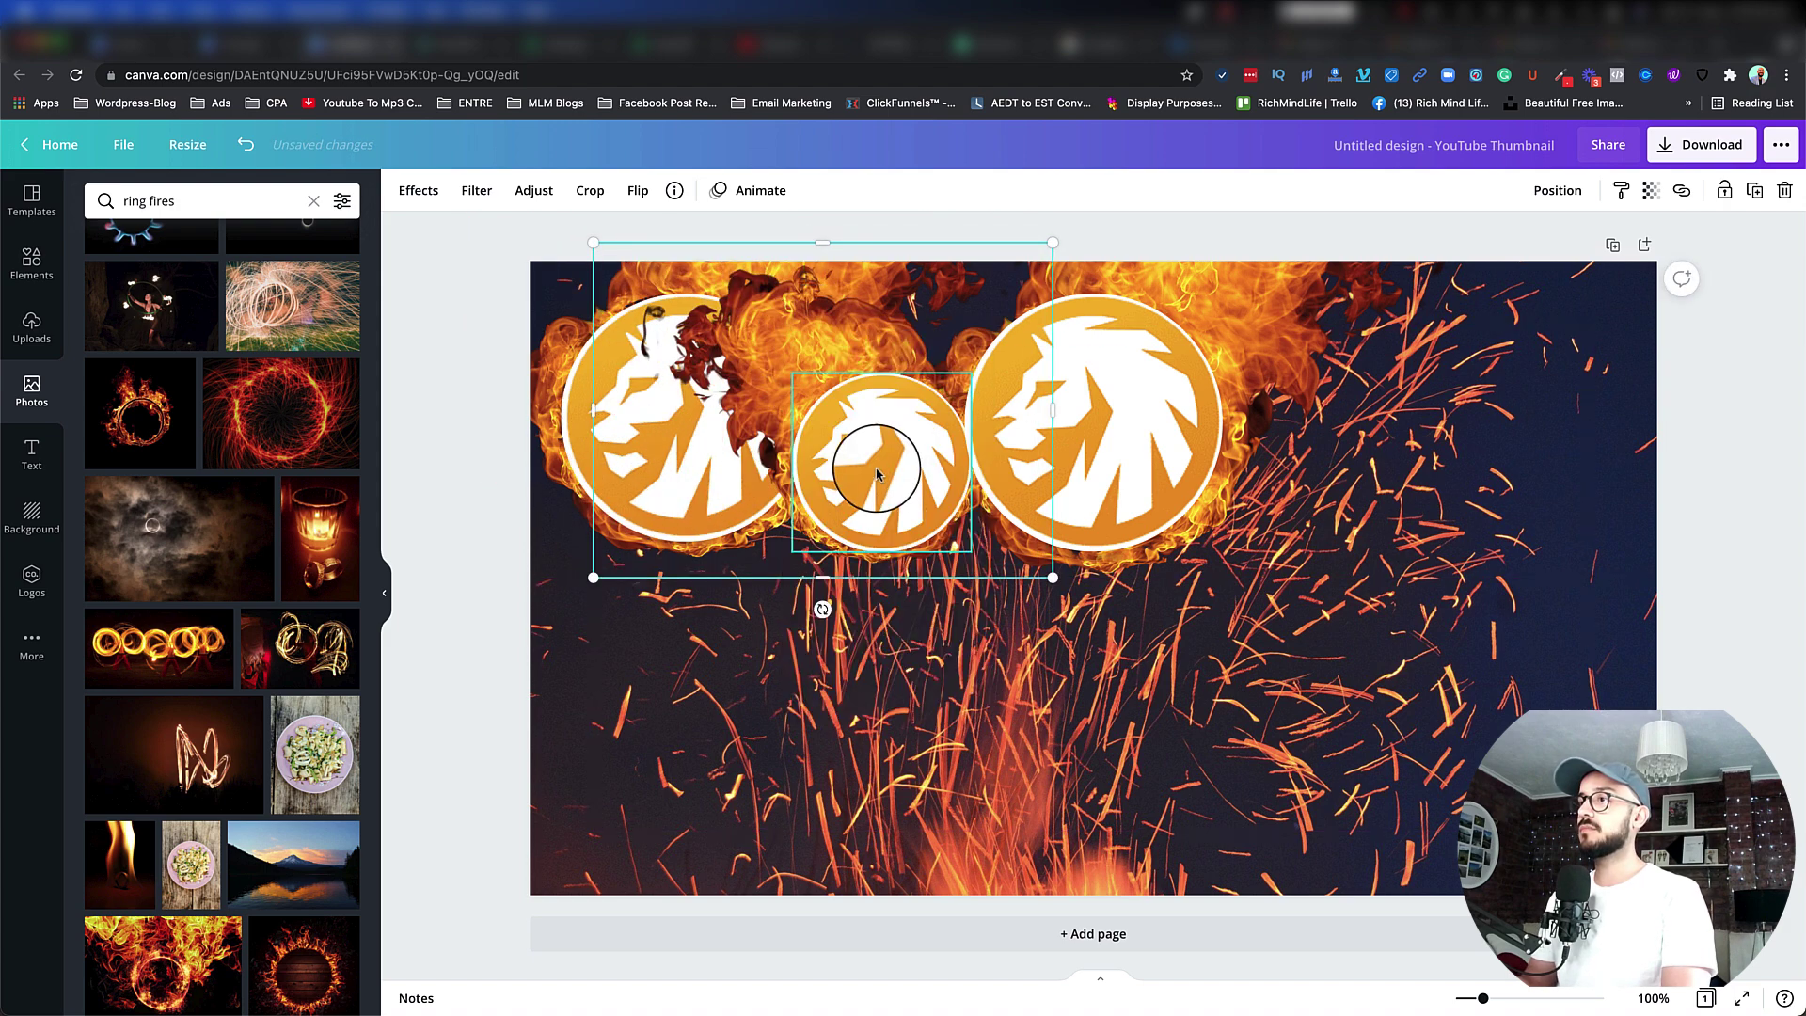
right_click(783, 339)
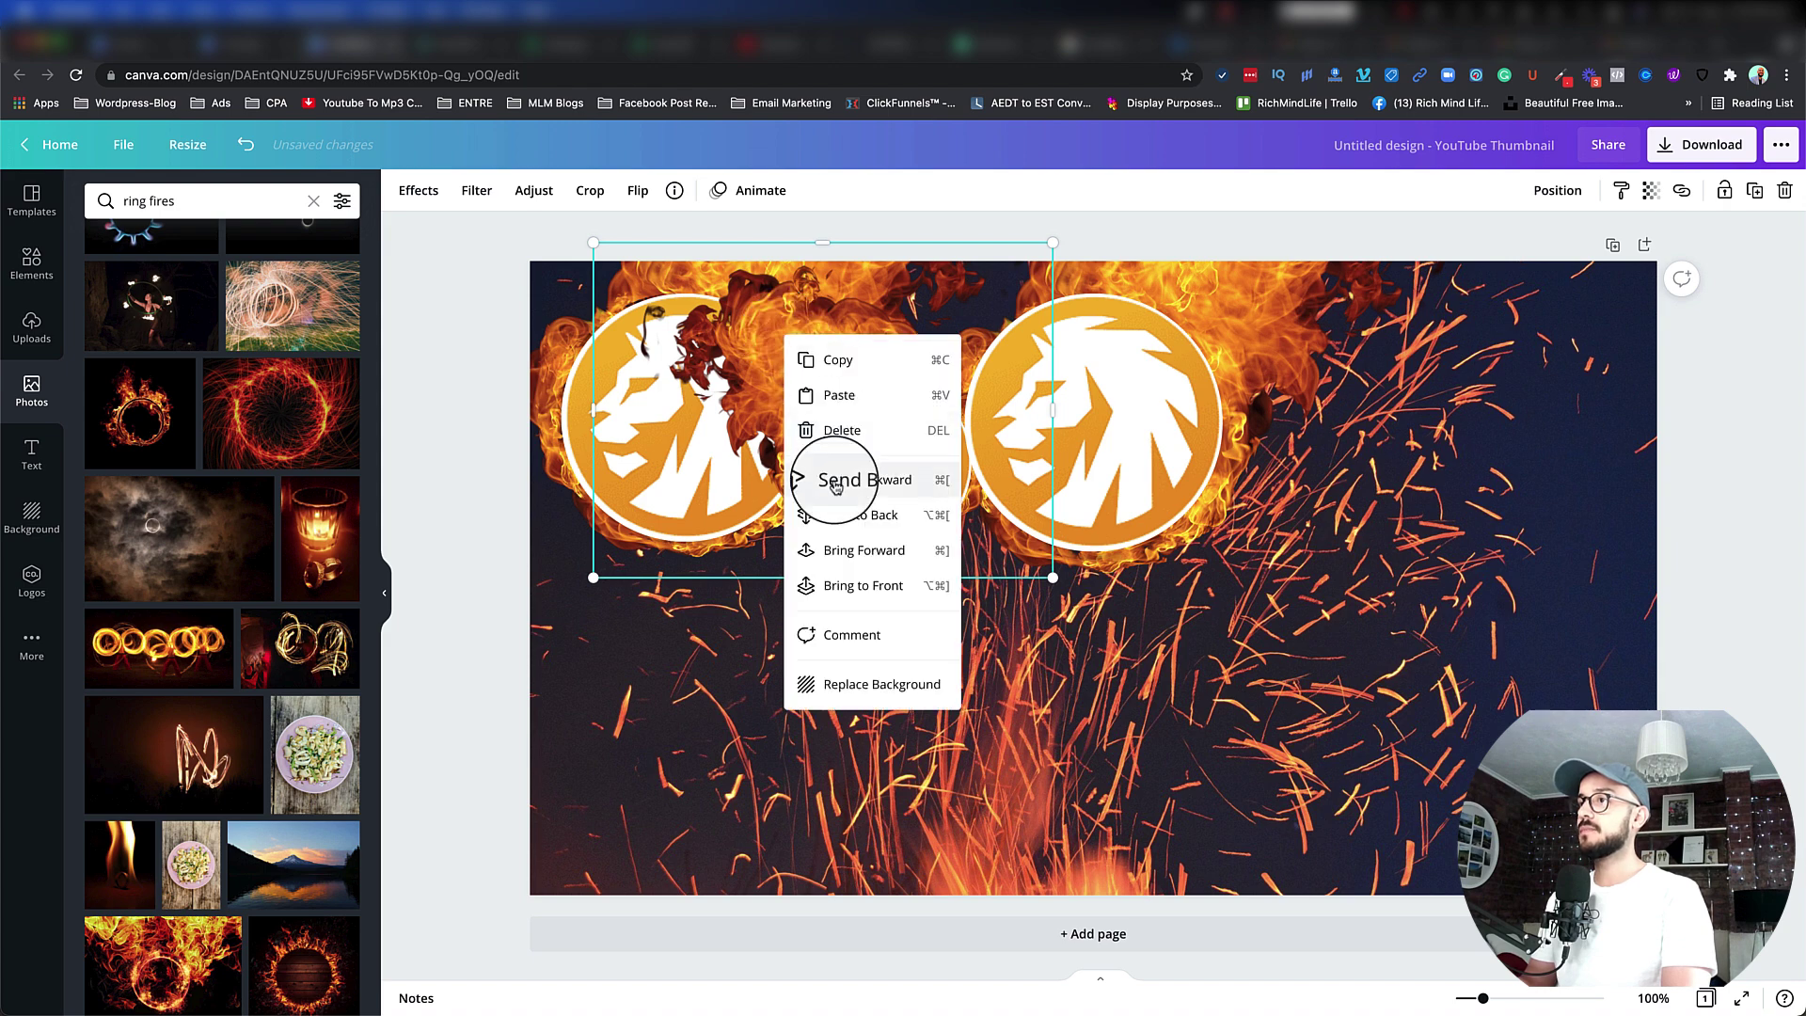
left_click(833, 476)
right_click(804, 344)
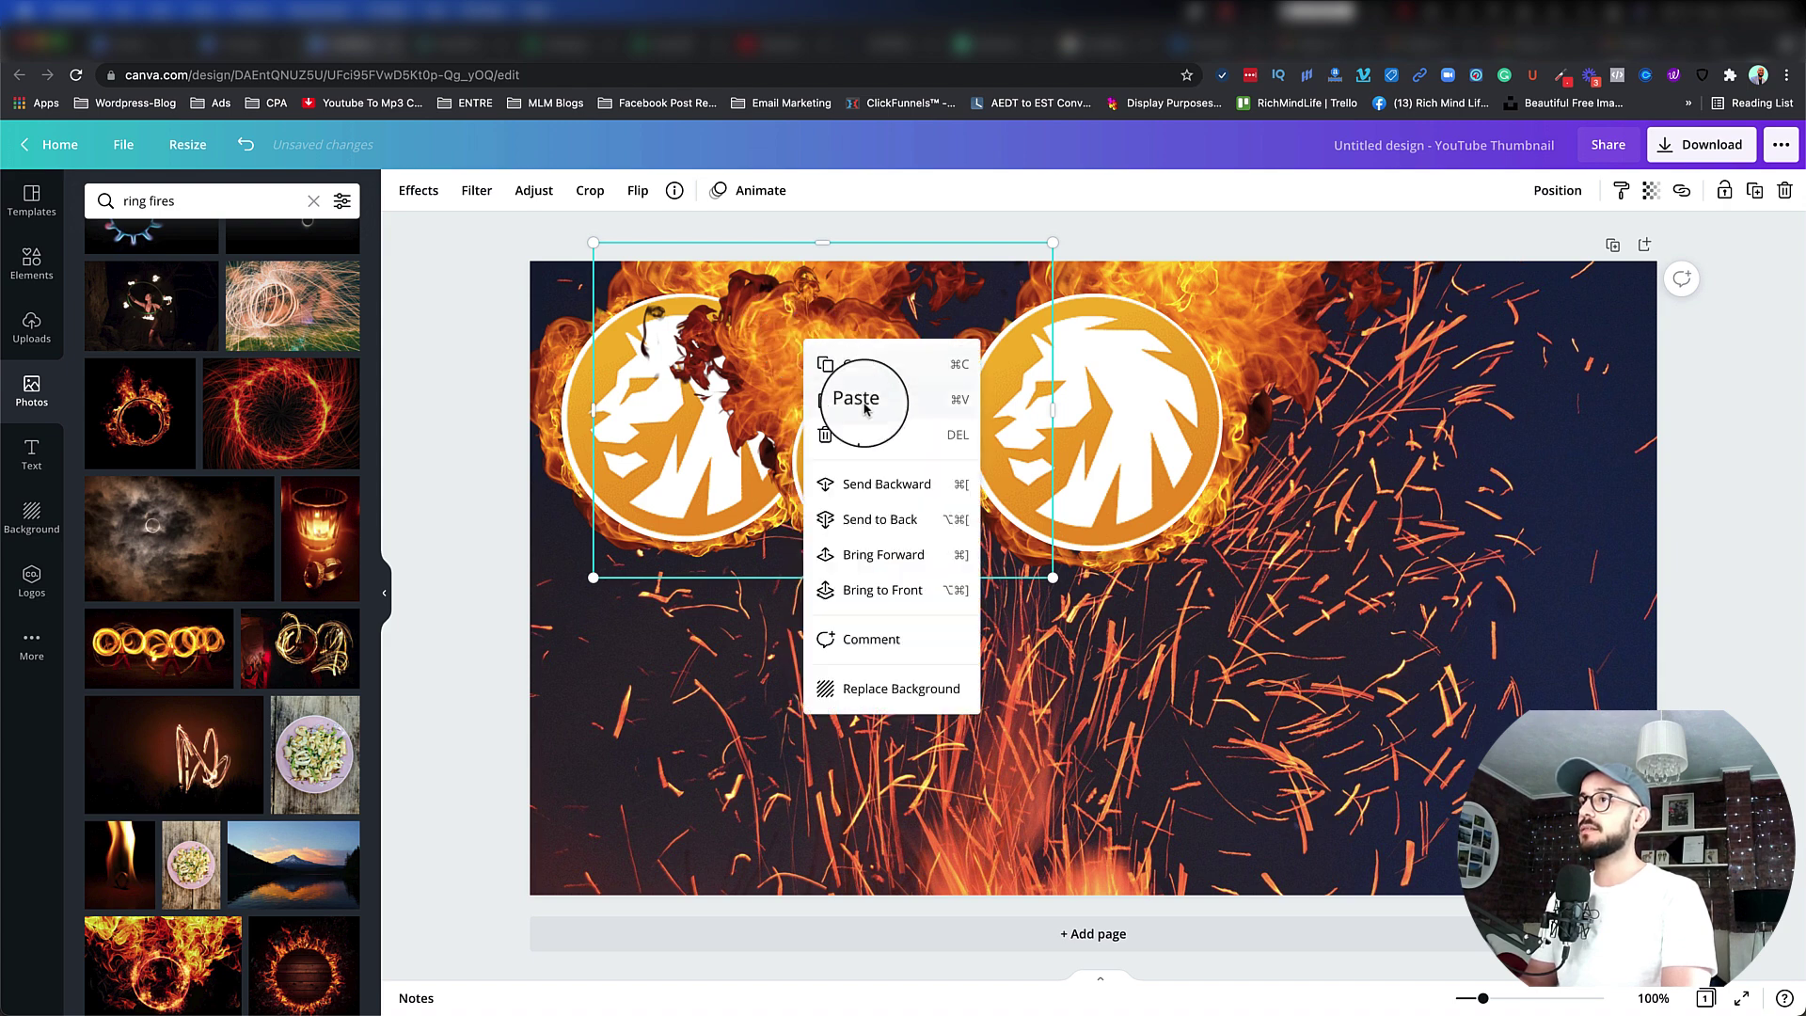
left_click(873, 485)
left_click(1244, 284)
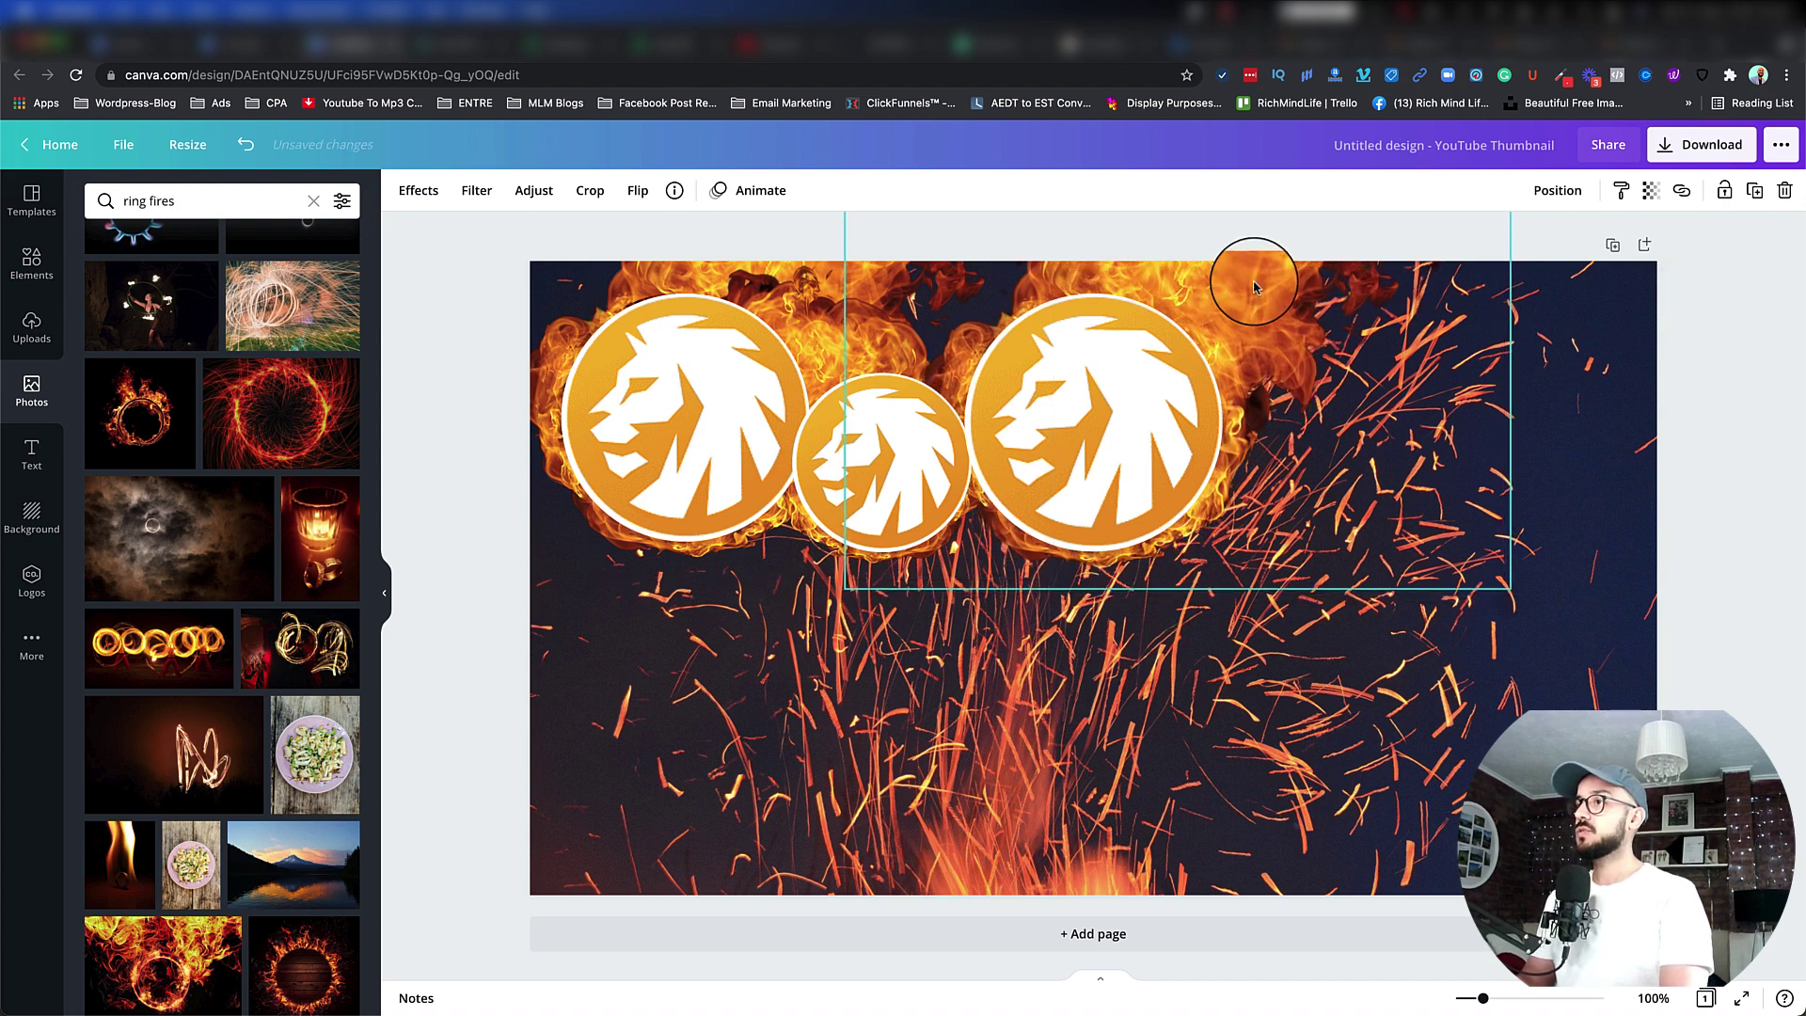
Search Elements for 'brush' and add a black brush stroke to the canvas
left_click(795, 611)
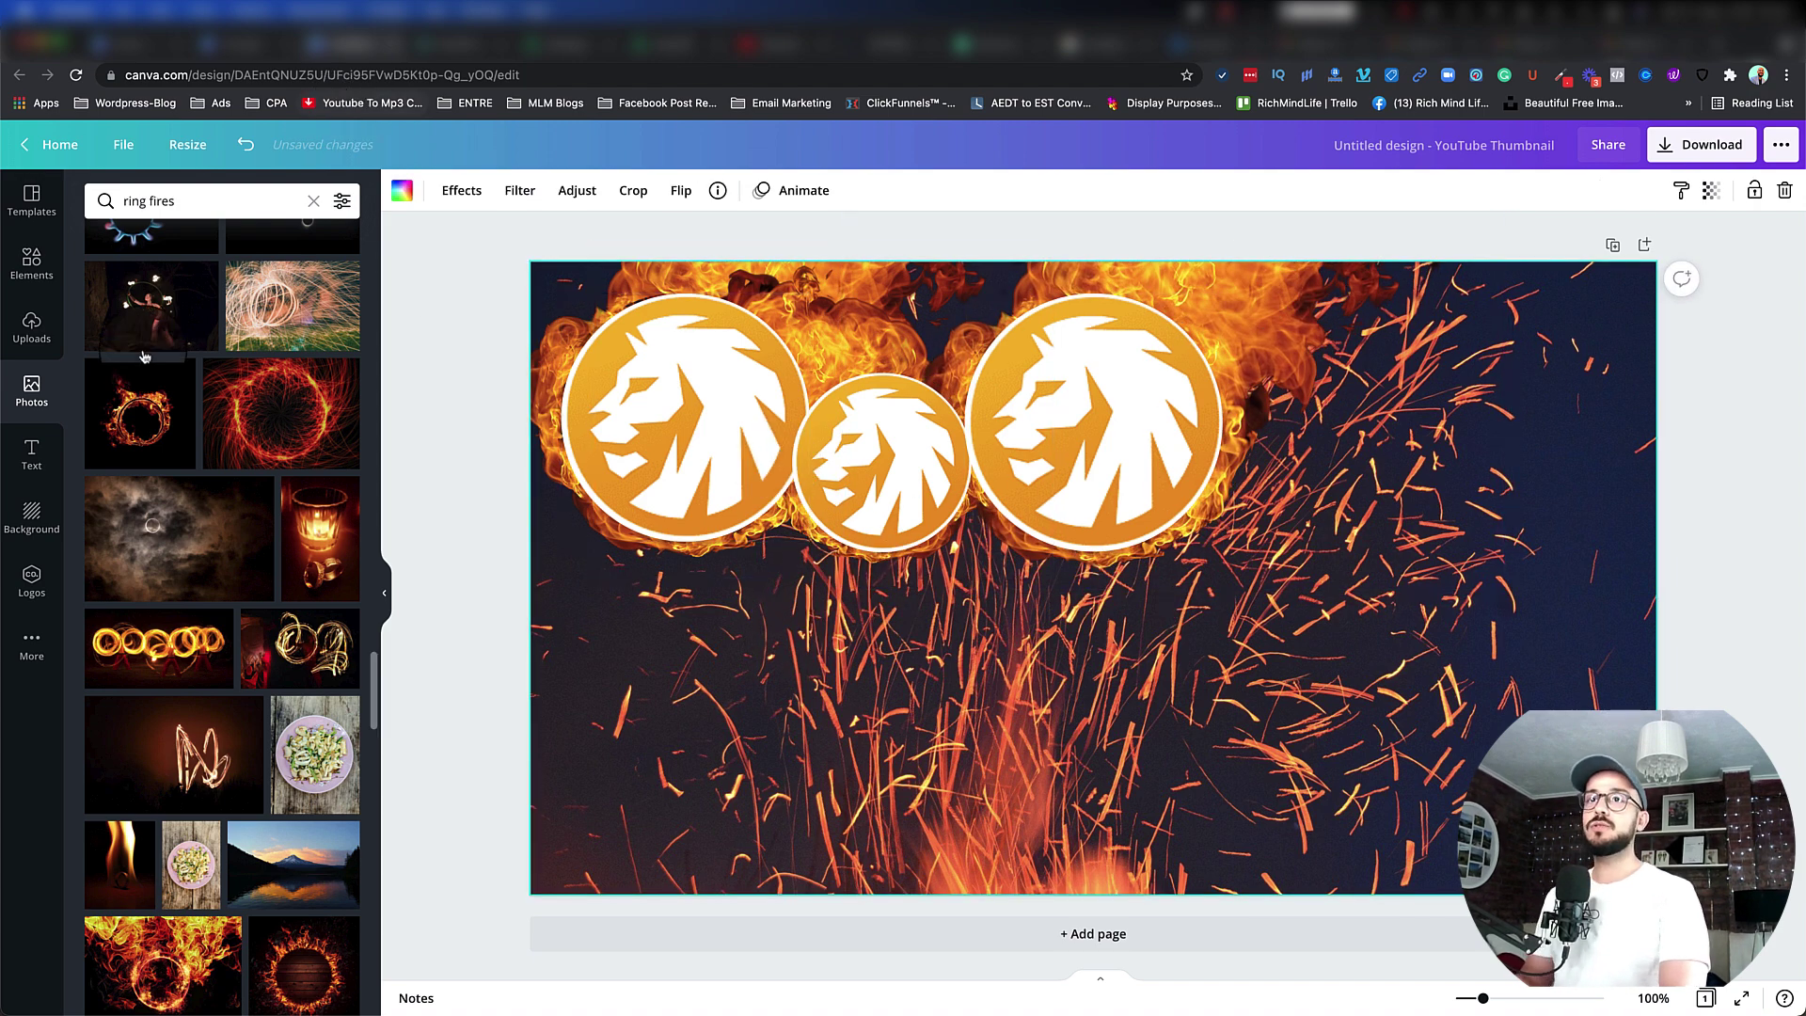
left_click(313, 200)
left_click(209, 199)
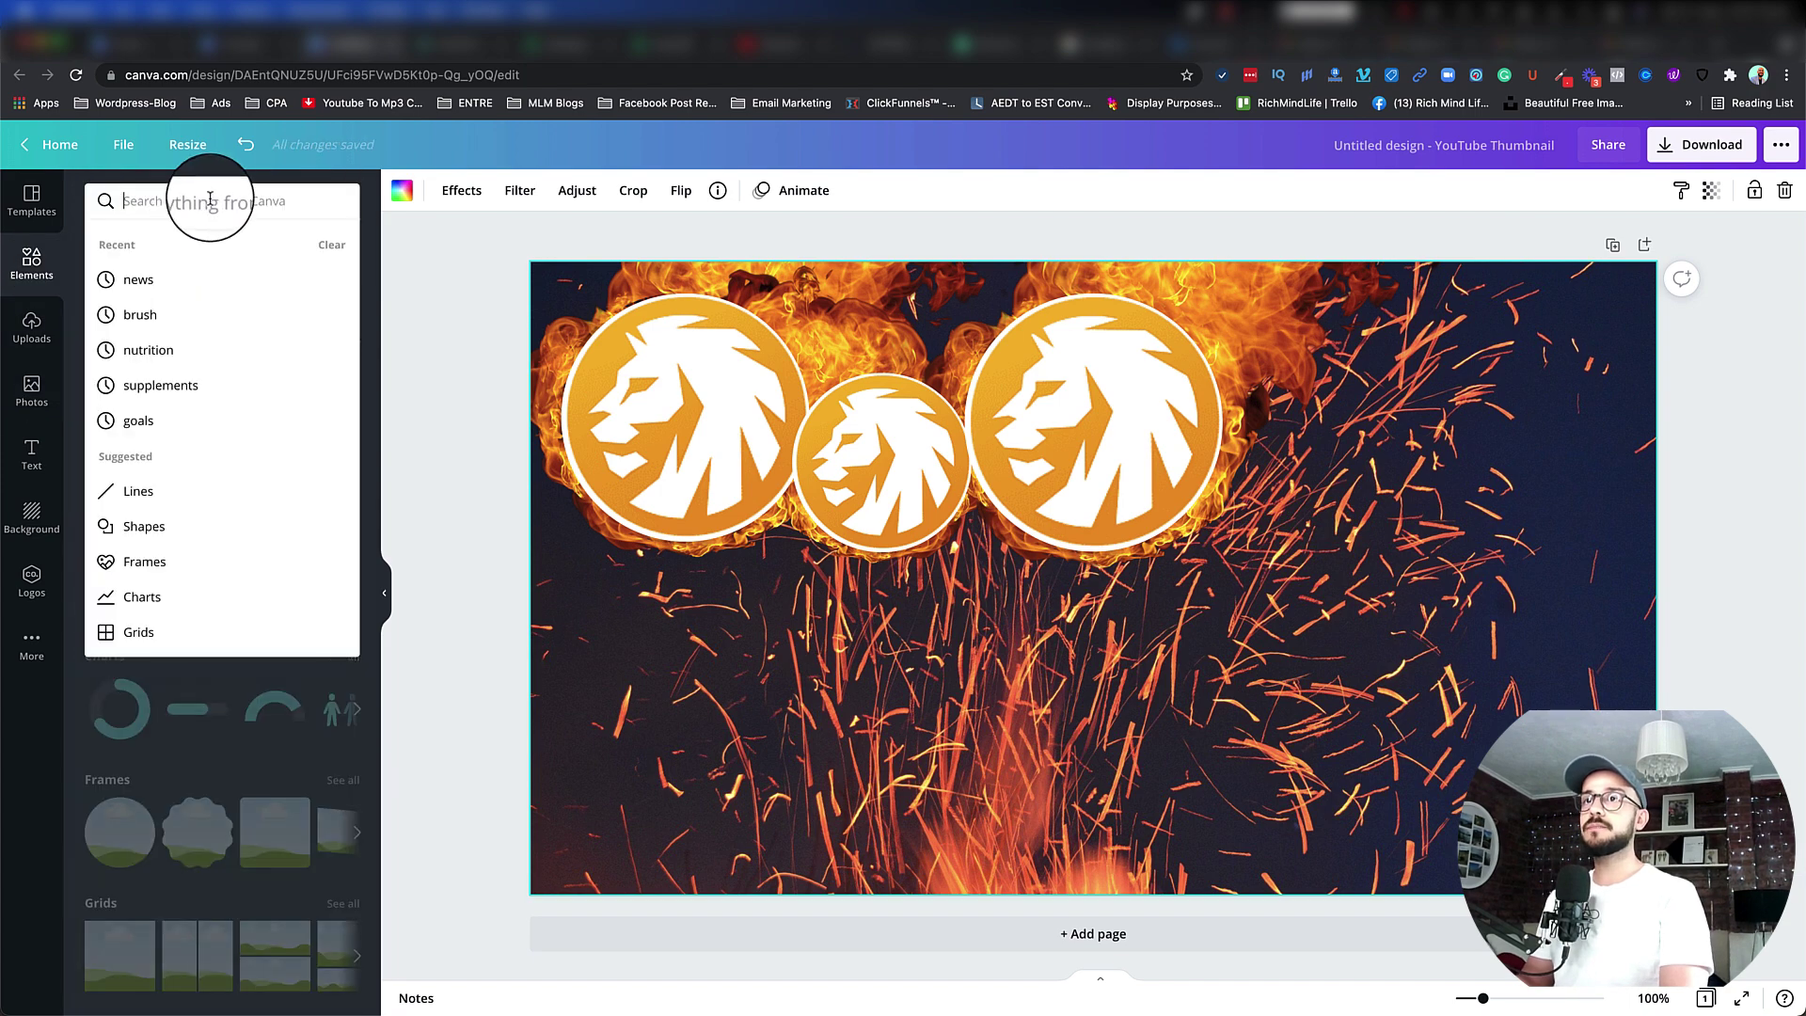
type("brush")
key("Return")
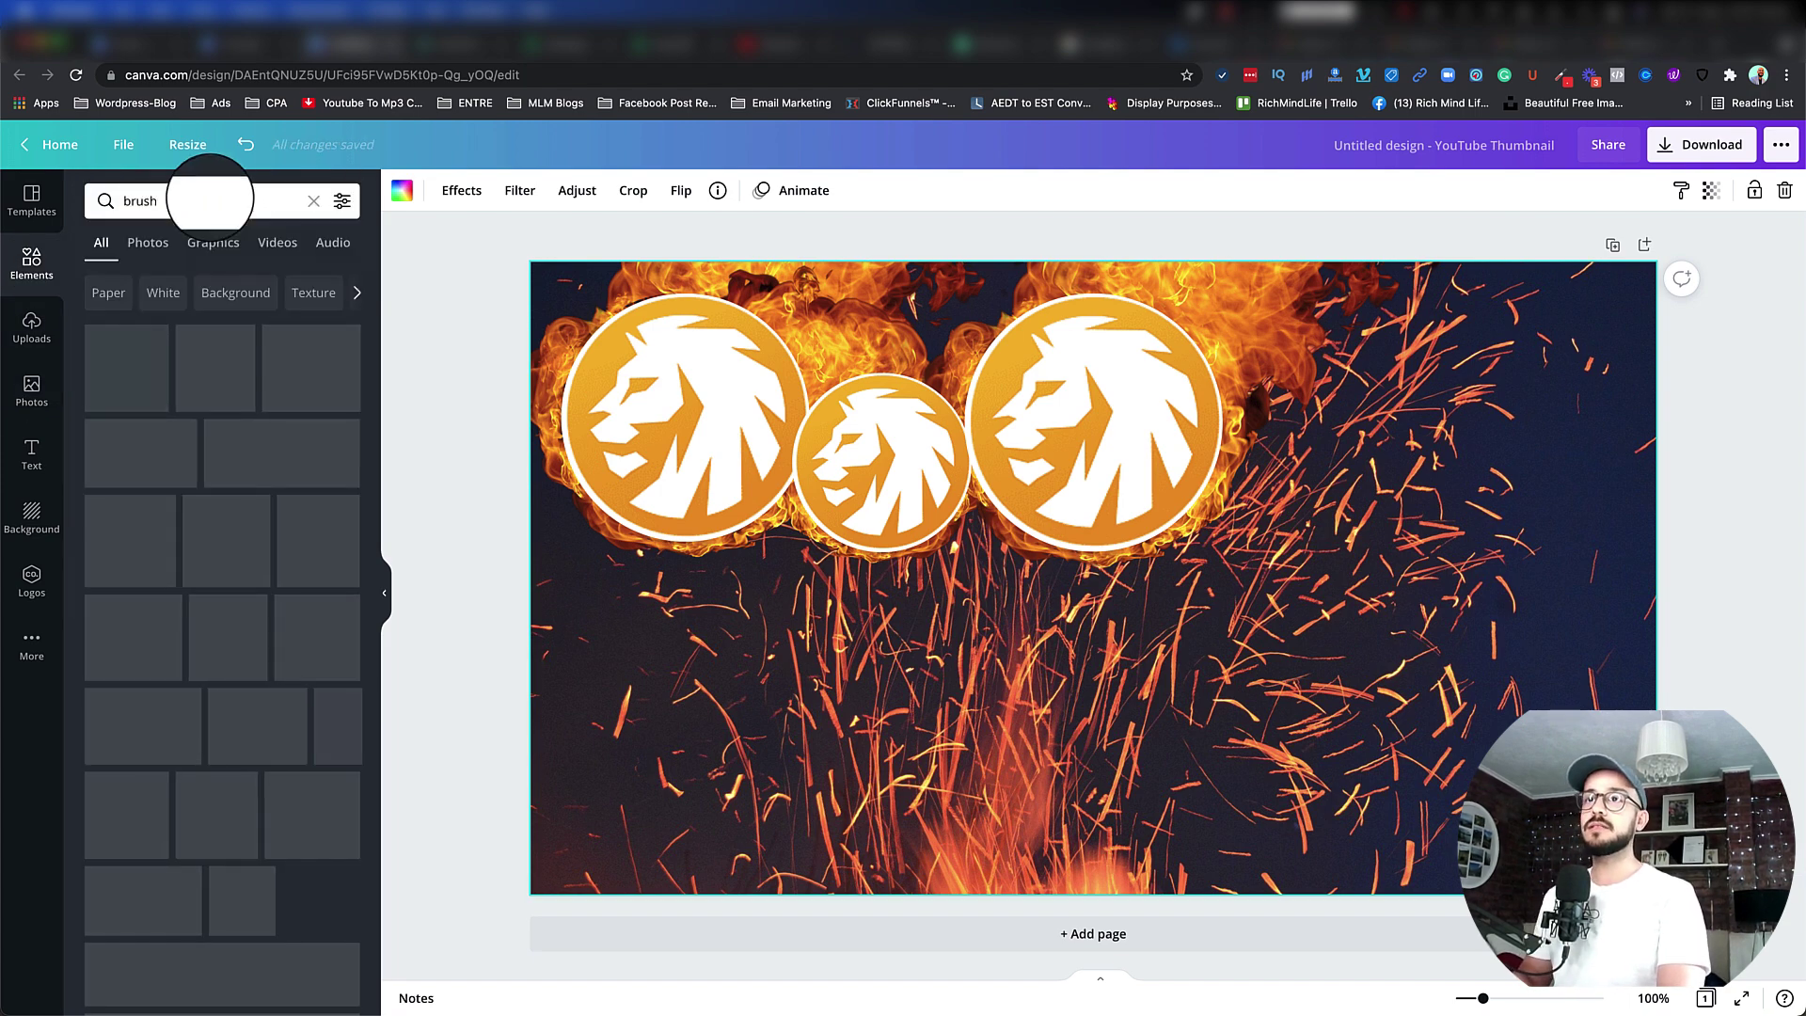
scroll(190, 599, "down", 4)
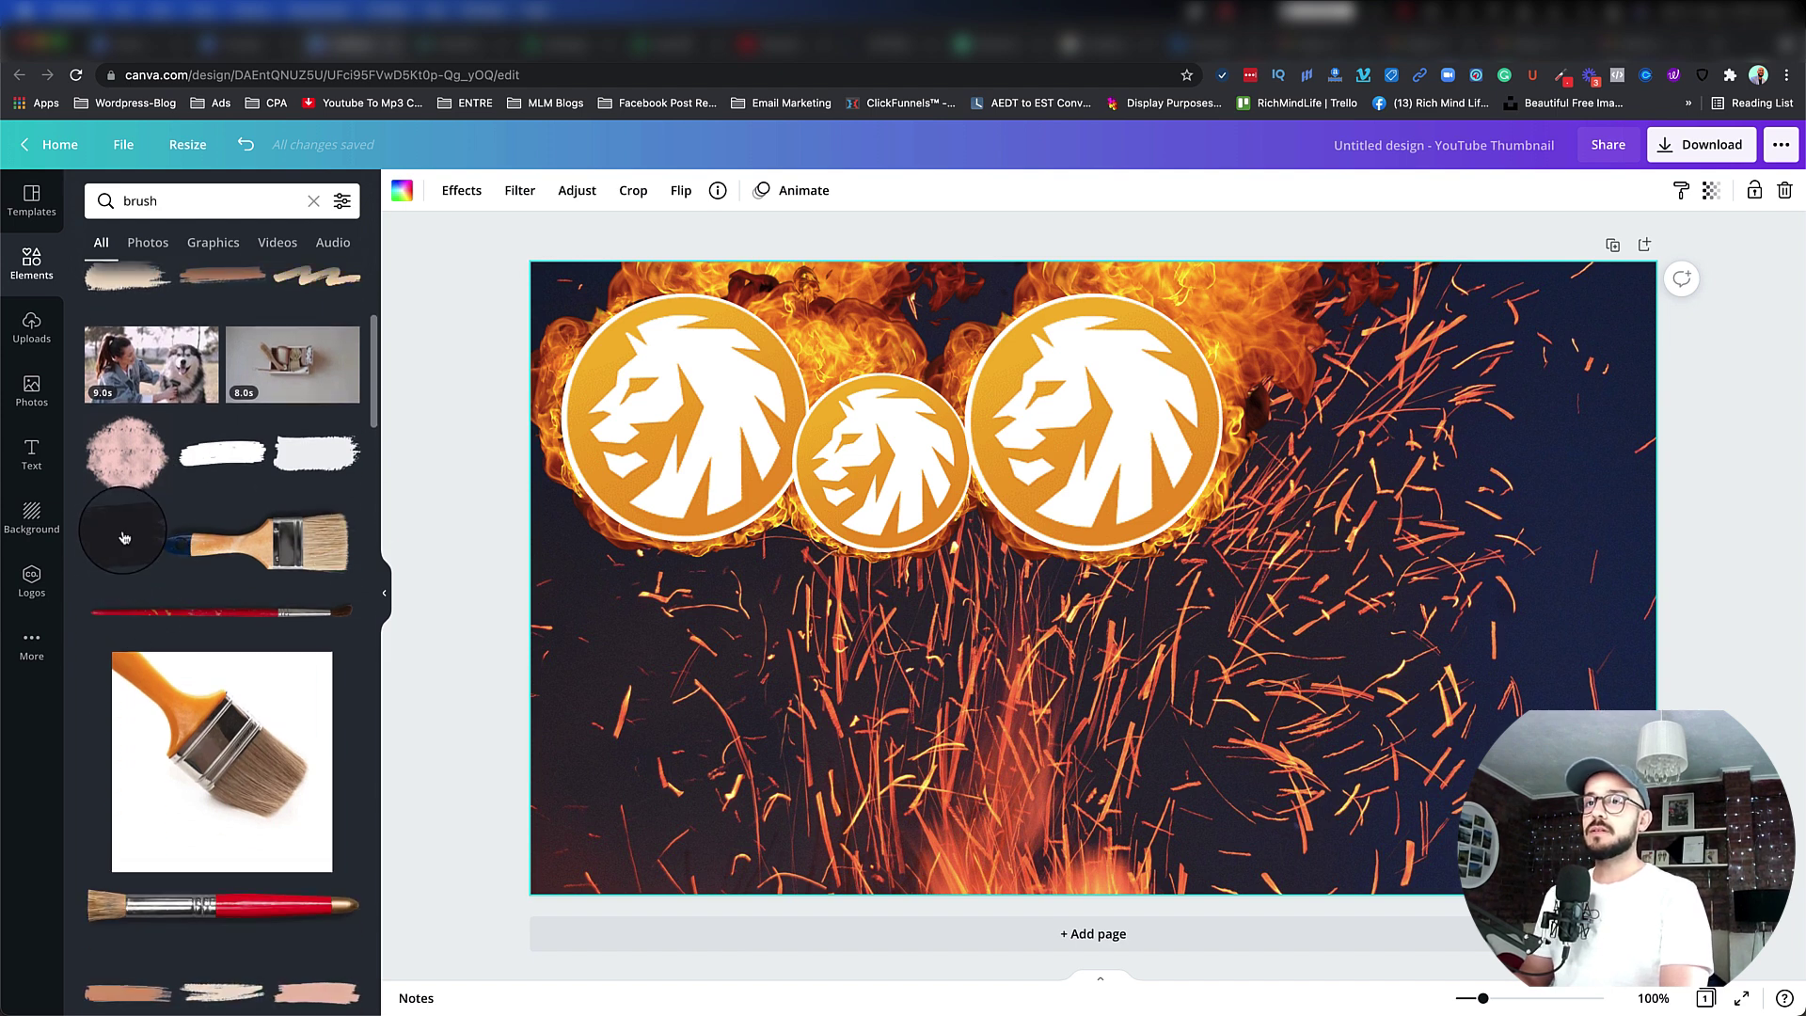
mouse_move(112, 540)
left_mouse_down()
mouse_move(950, 687)
mouse_move(737, 657)
mouse_move(693, 632)
left_mouse_up()
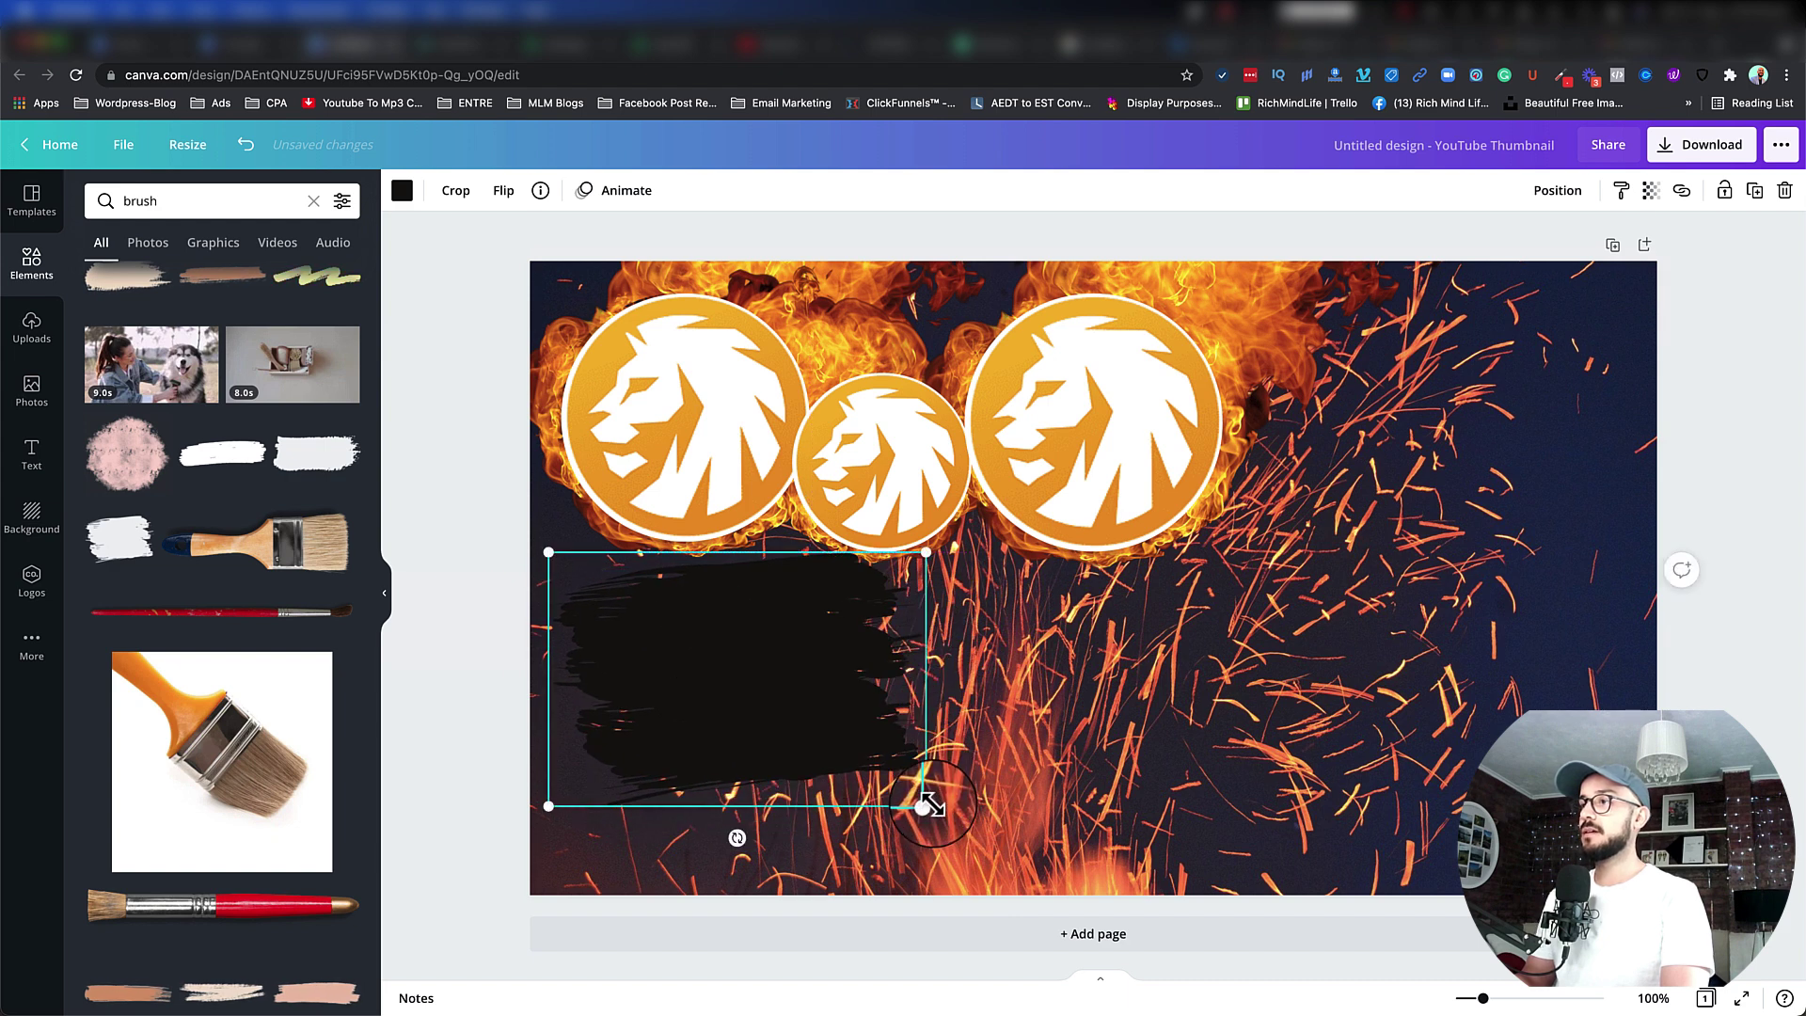
Enlarge the brush stroke over the lower left and send it behind the lion logos
left_click_drag(919, 806, 1310, 894)
mouse_move(864, 768)
left_mouse_down()
mouse_move(783, 702)
mouse_move(799, 694)
left_mouse_up()
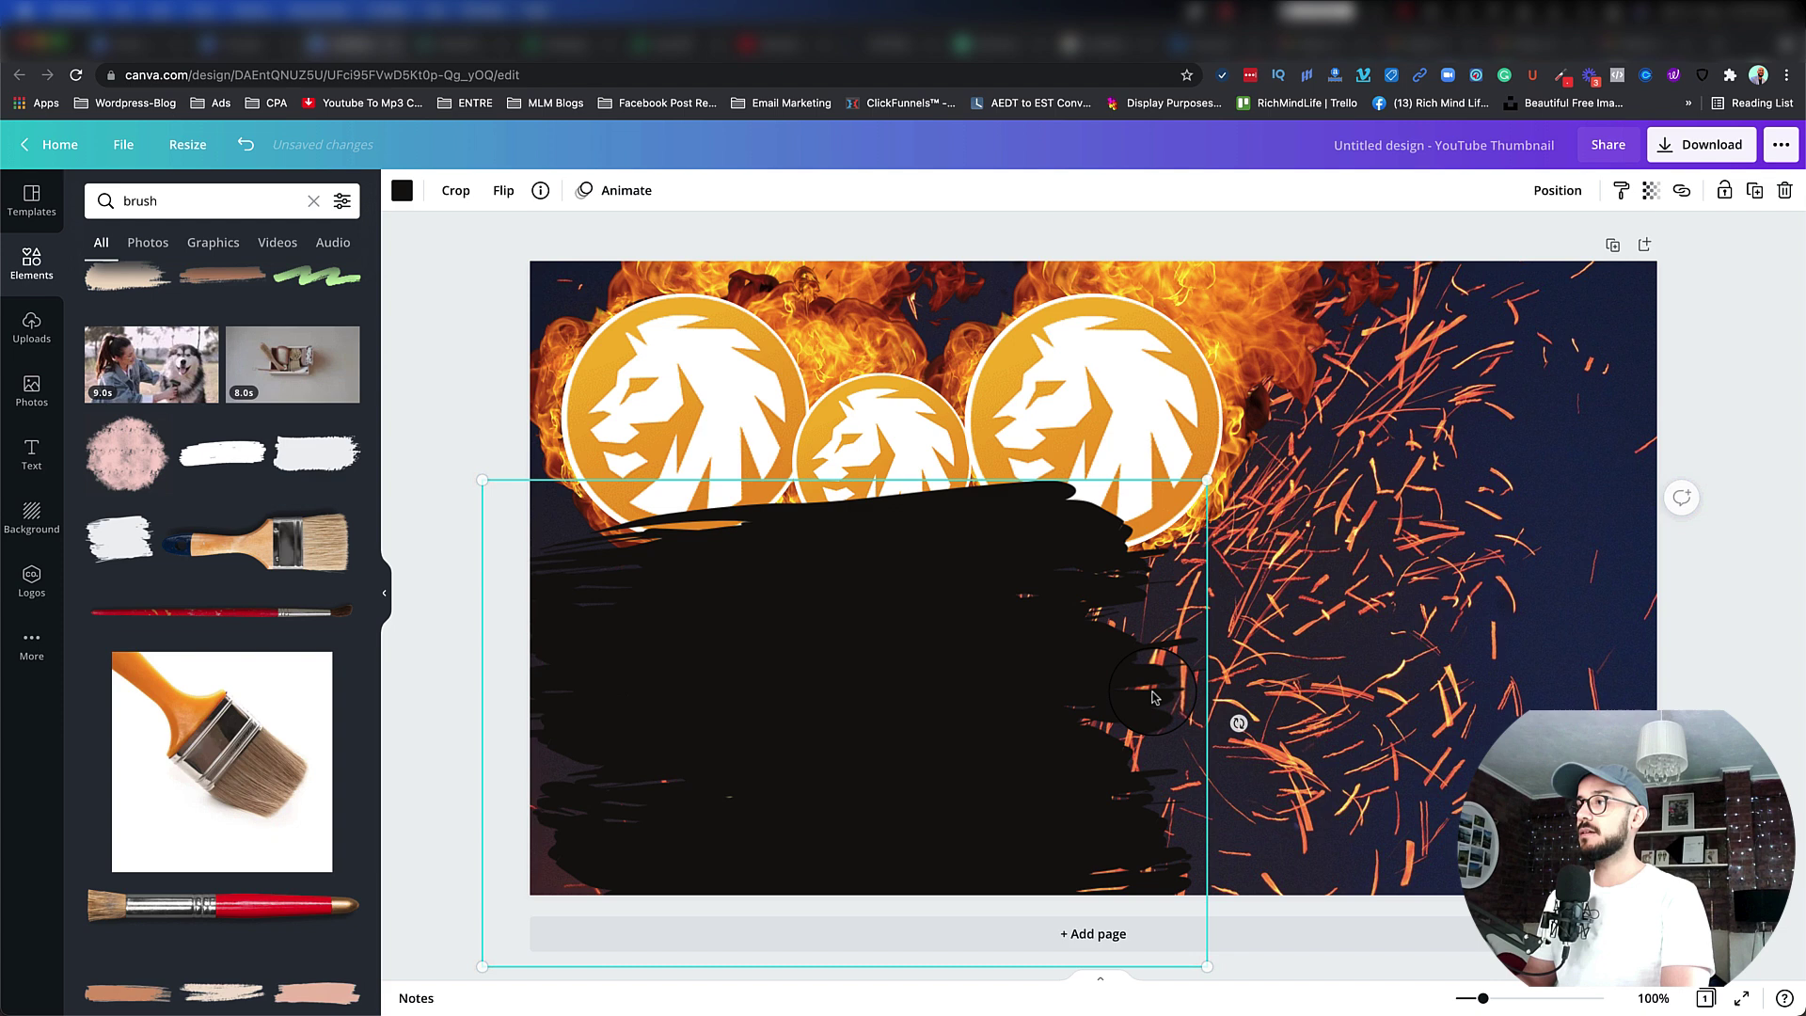
right_click(1005, 689)
left_click(1052, 832)
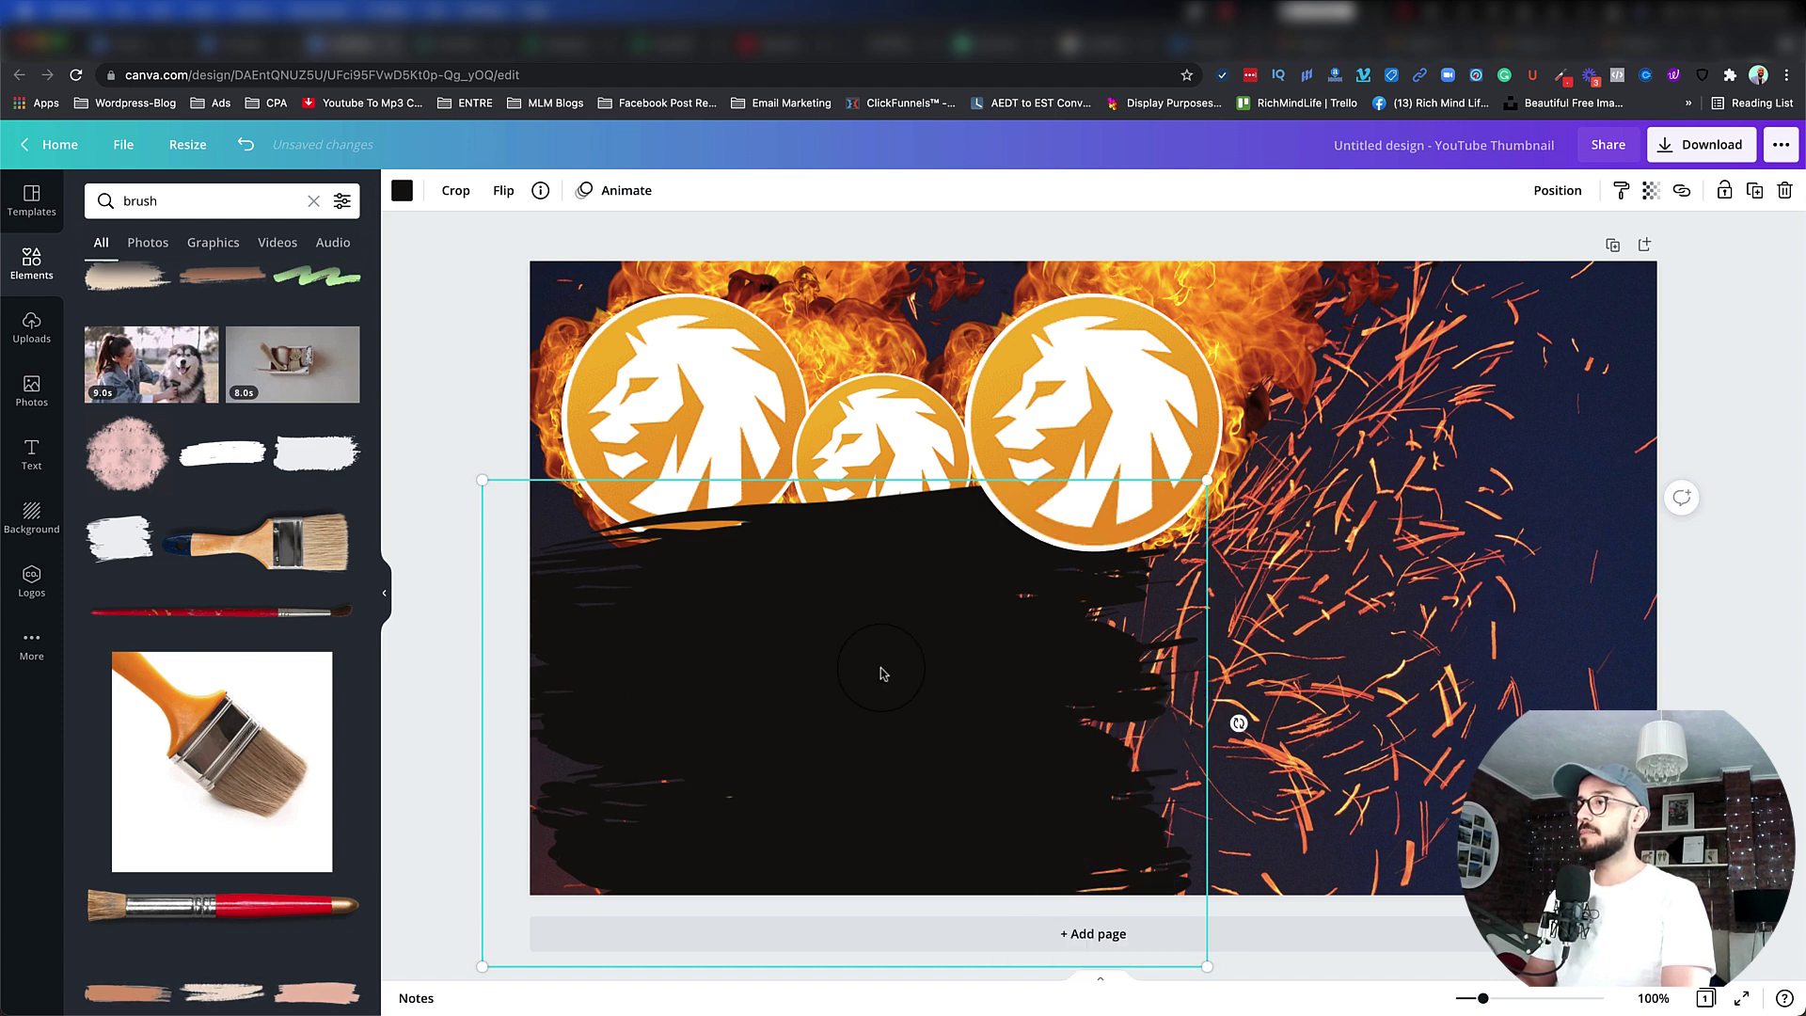
left_click_drag(879, 668, 899, 687)
right_click(893, 646)
left_click(771, 654)
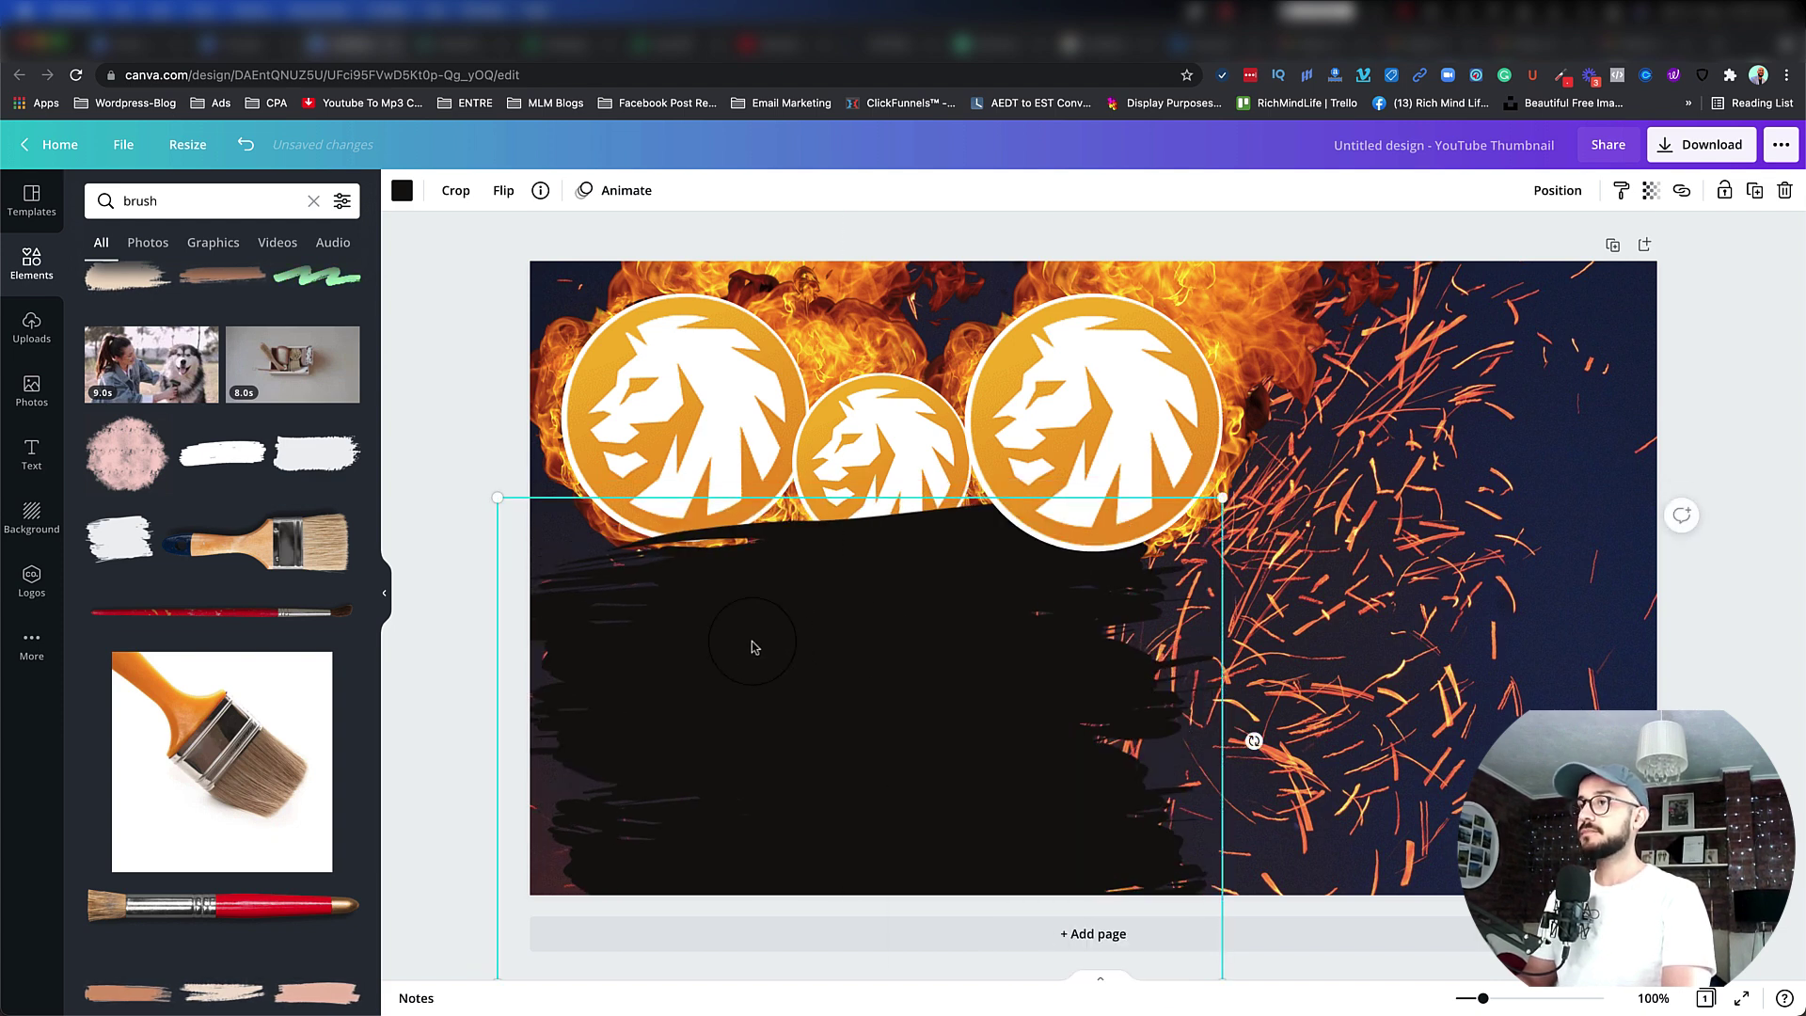
left_click_drag(761, 652, 753, 639)
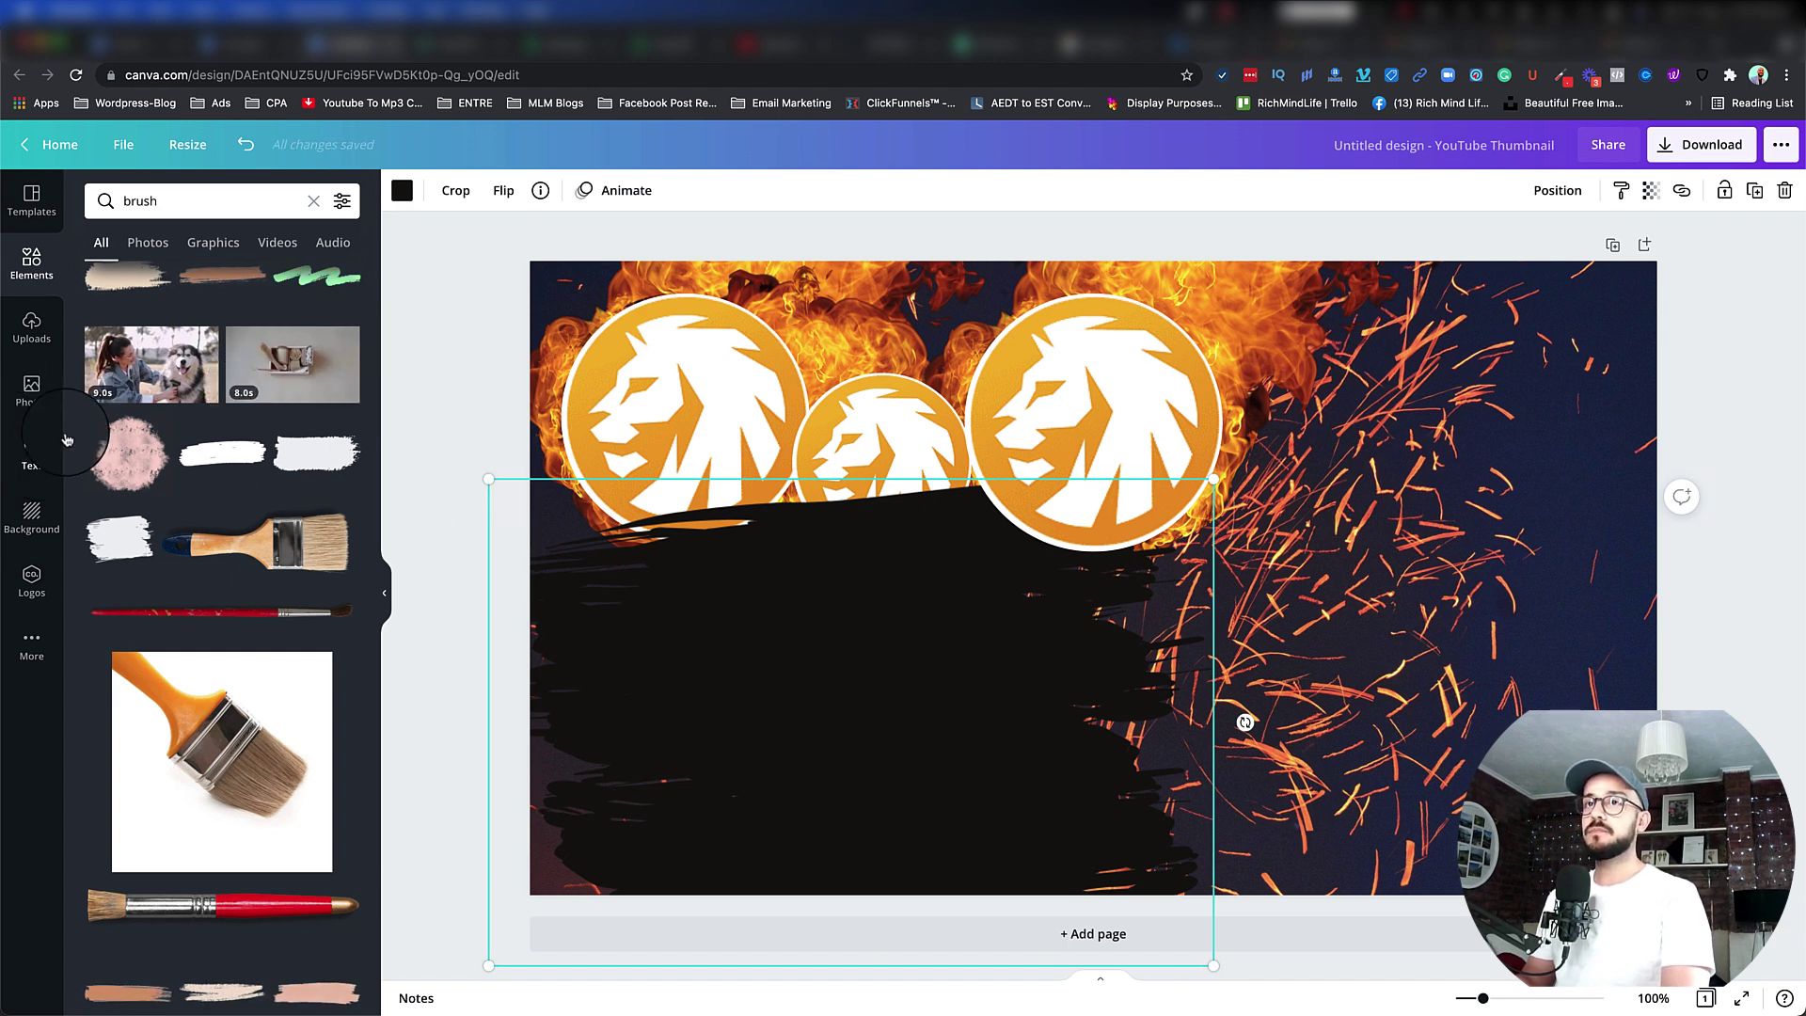
Add the BAKED FRESH text combination, shrink it and place it on the brush stroke
left_click(44, 459)
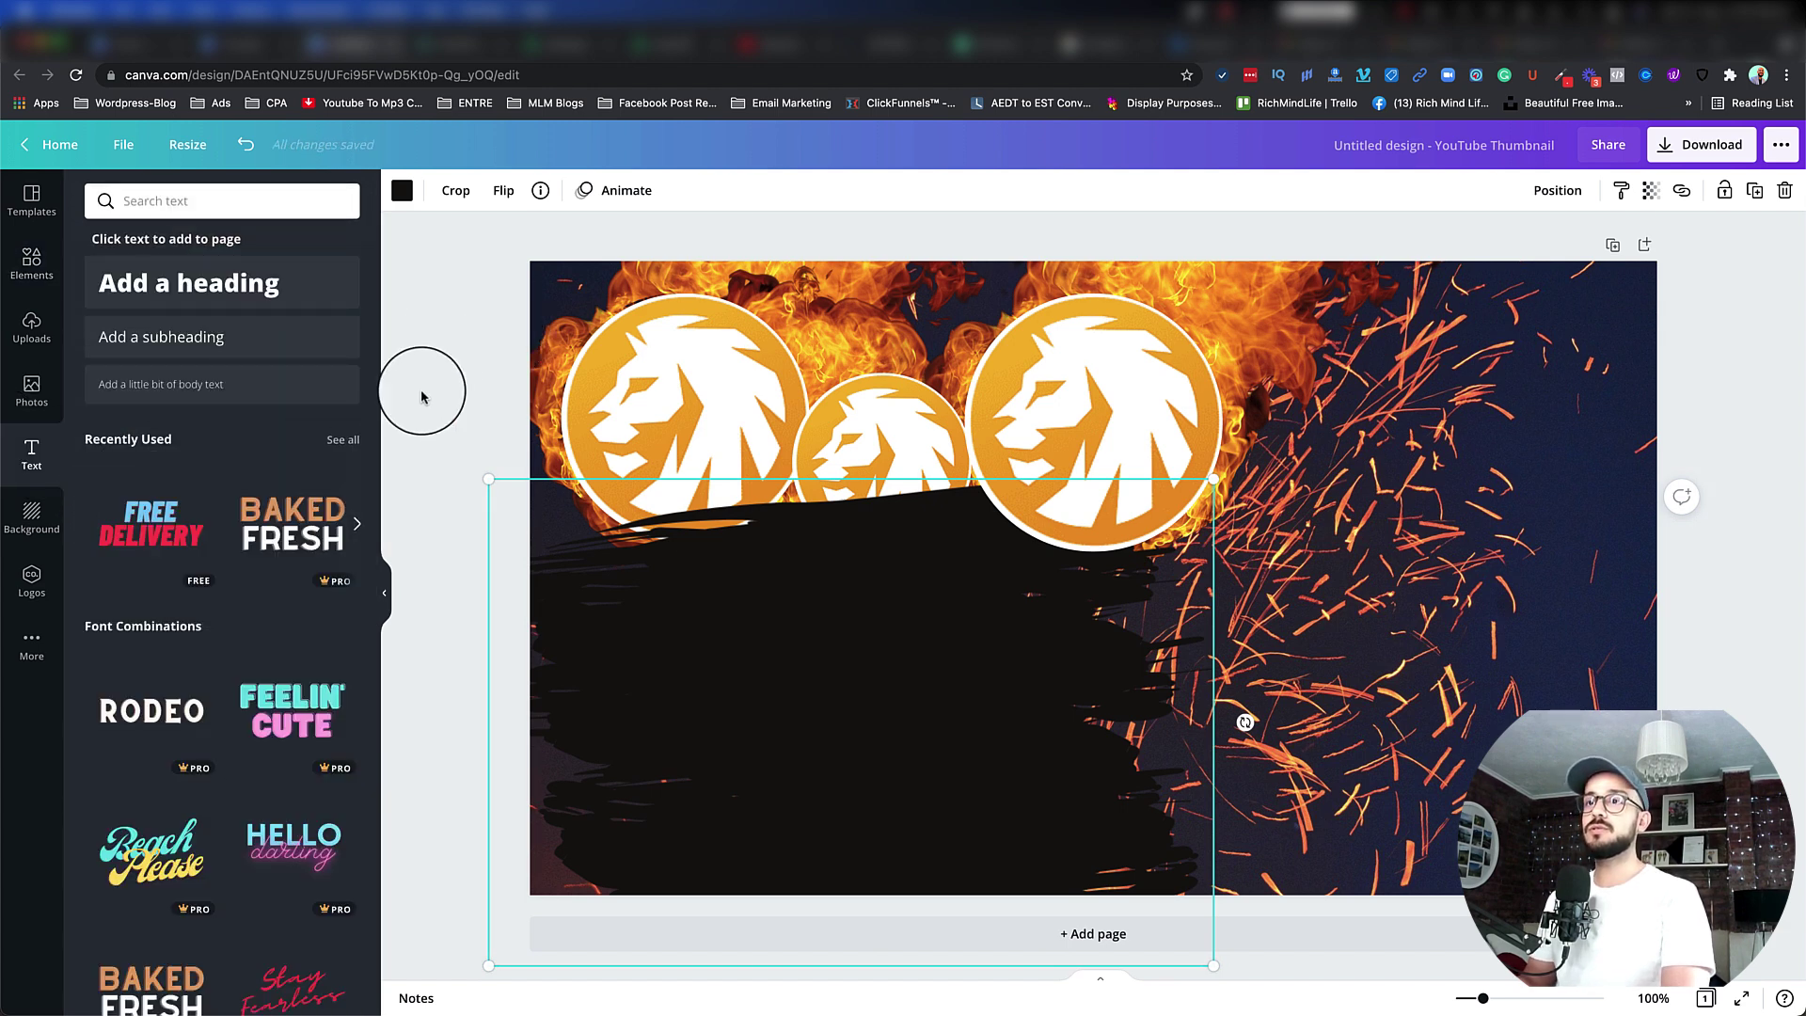
left_click(284, 532)
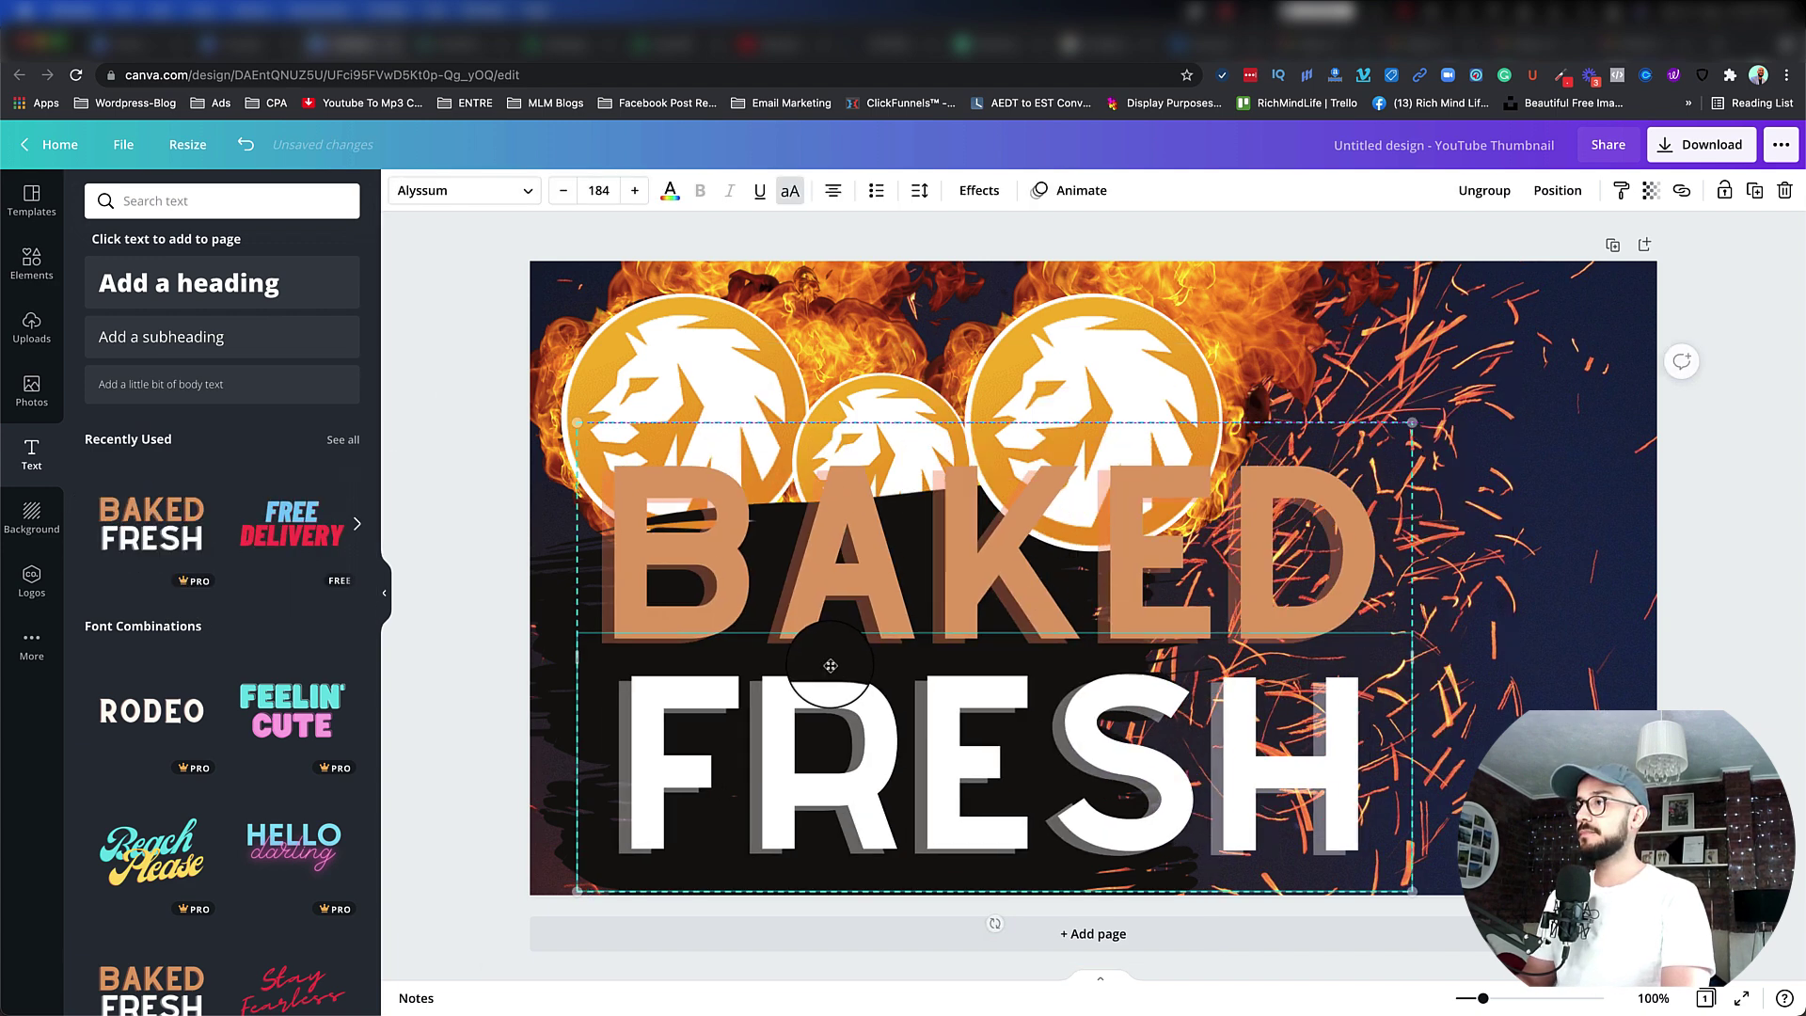
left_click_drag(831, 665, 783, 669)
left_click_drag(1365, 428, 1121, 568)
left_click_drag(835, 645, 851, 622)
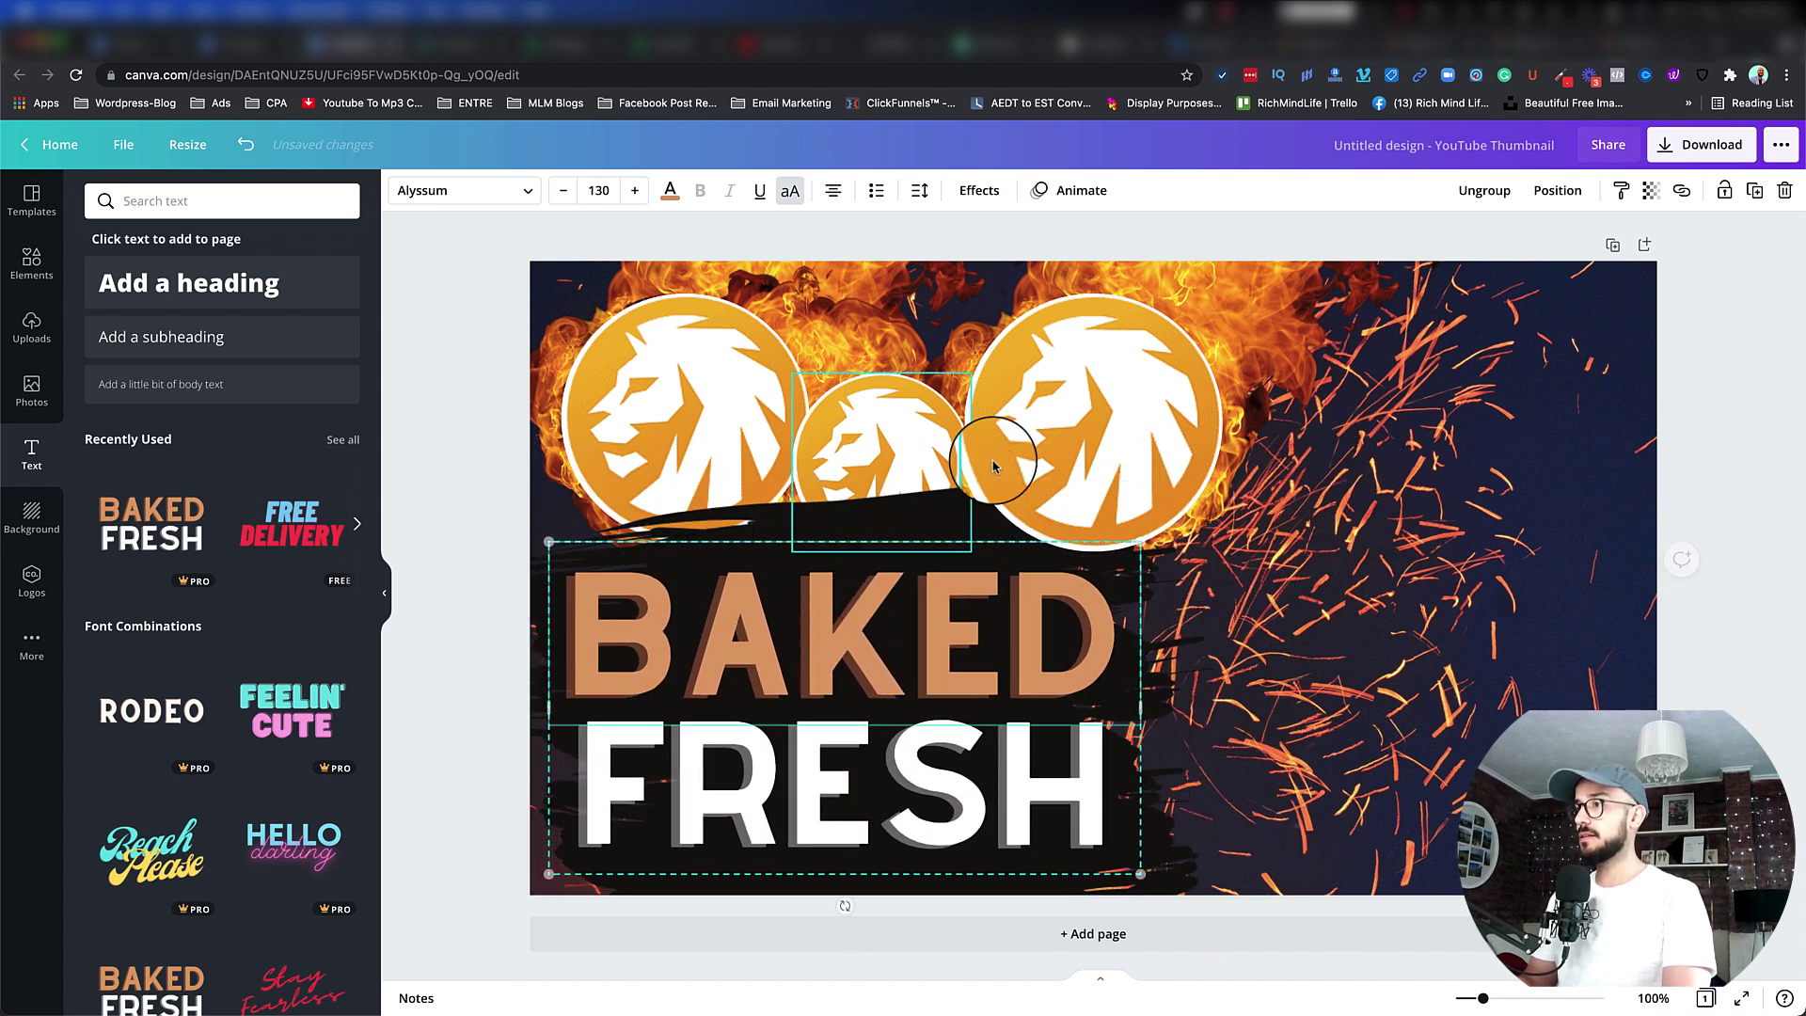
Retype BAKED as 'MILLION', widen the box and add 'TOKEN' on a second line
double_click(773, 636)
type("MILLION")
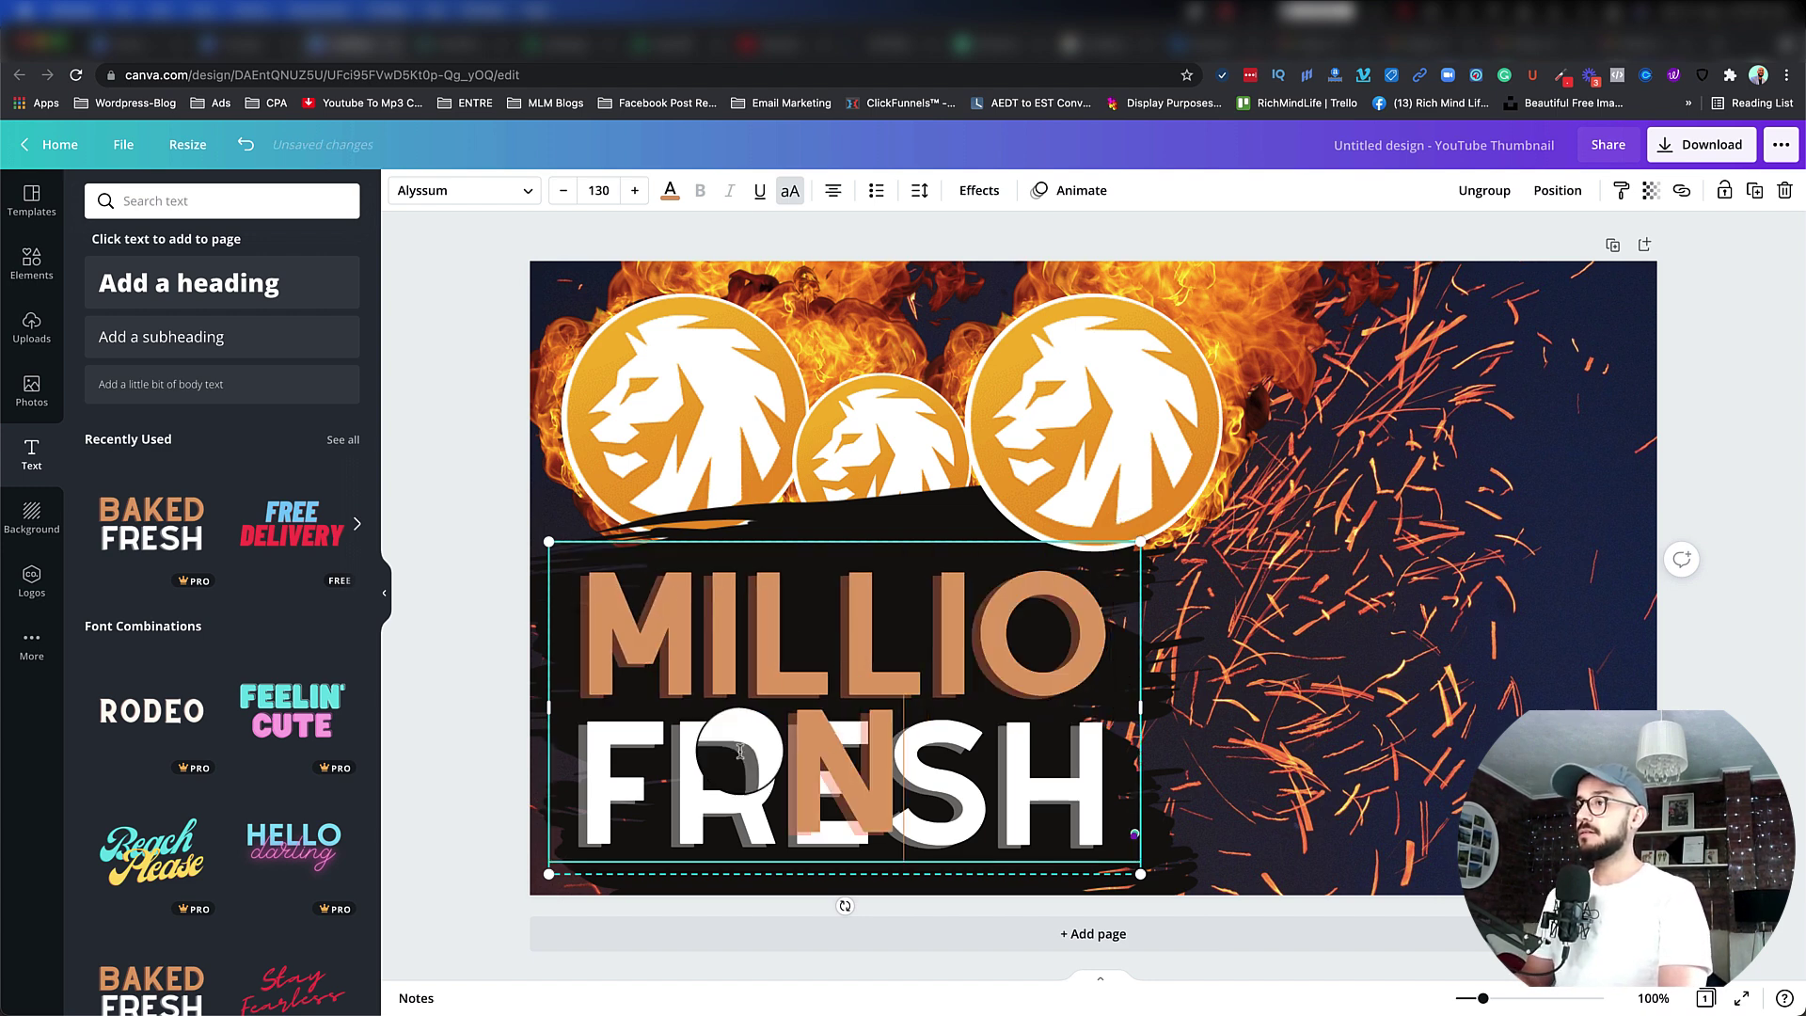
key("super+a")
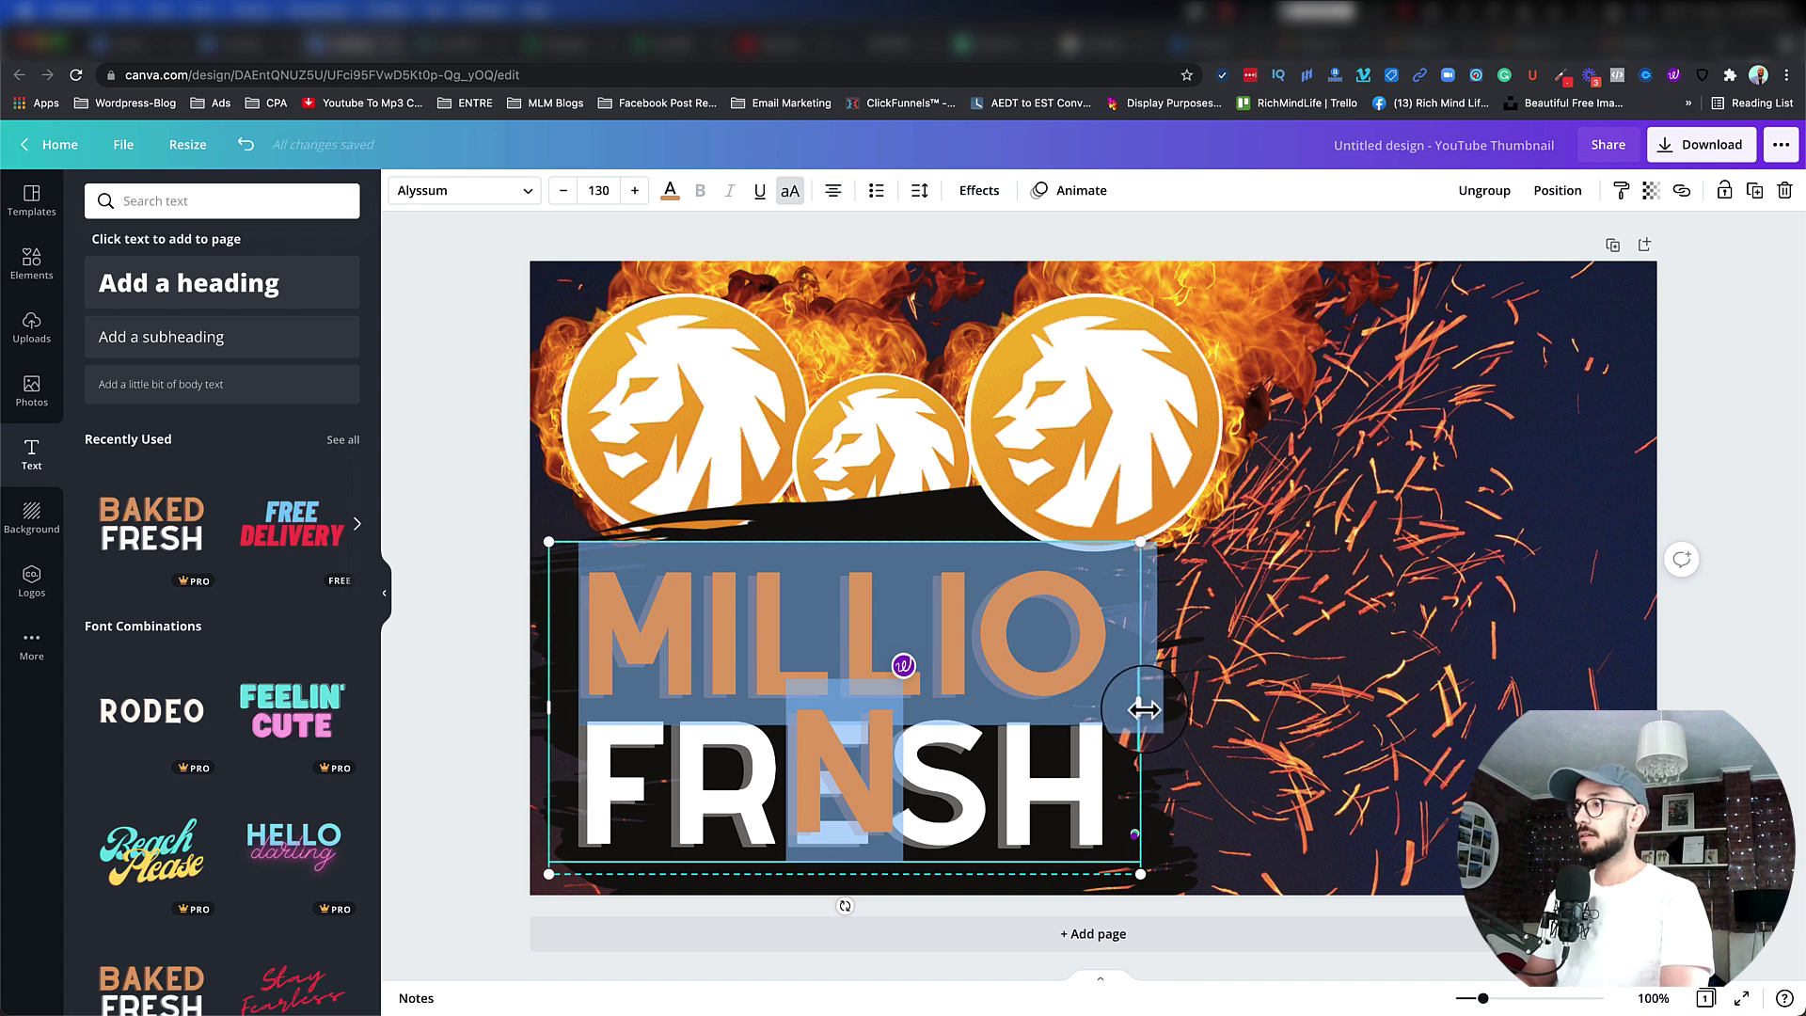
left_click_drag(1144, 709, 1416, 875)
left_click(1129, 649)
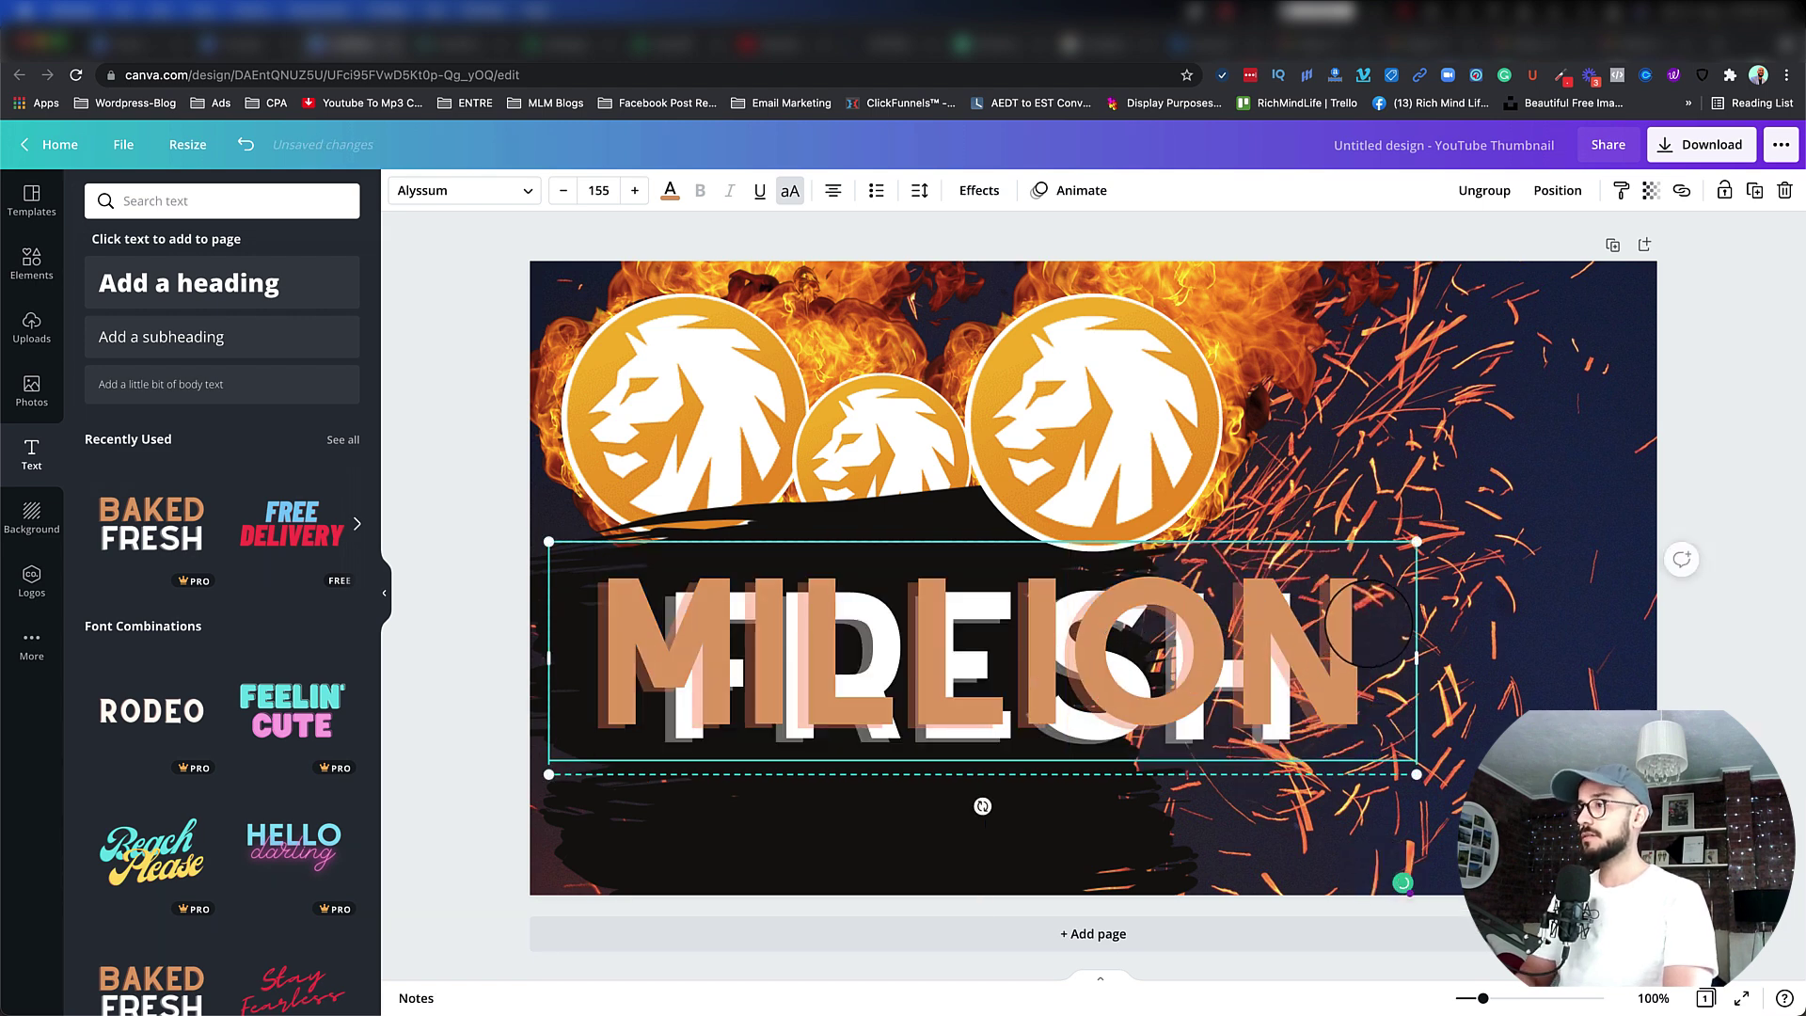
key("Return")
type("TOKEN")
Replace the white FRESH text with the MILLION TOKEN wording
key("ctrl+a")
key("super+c")
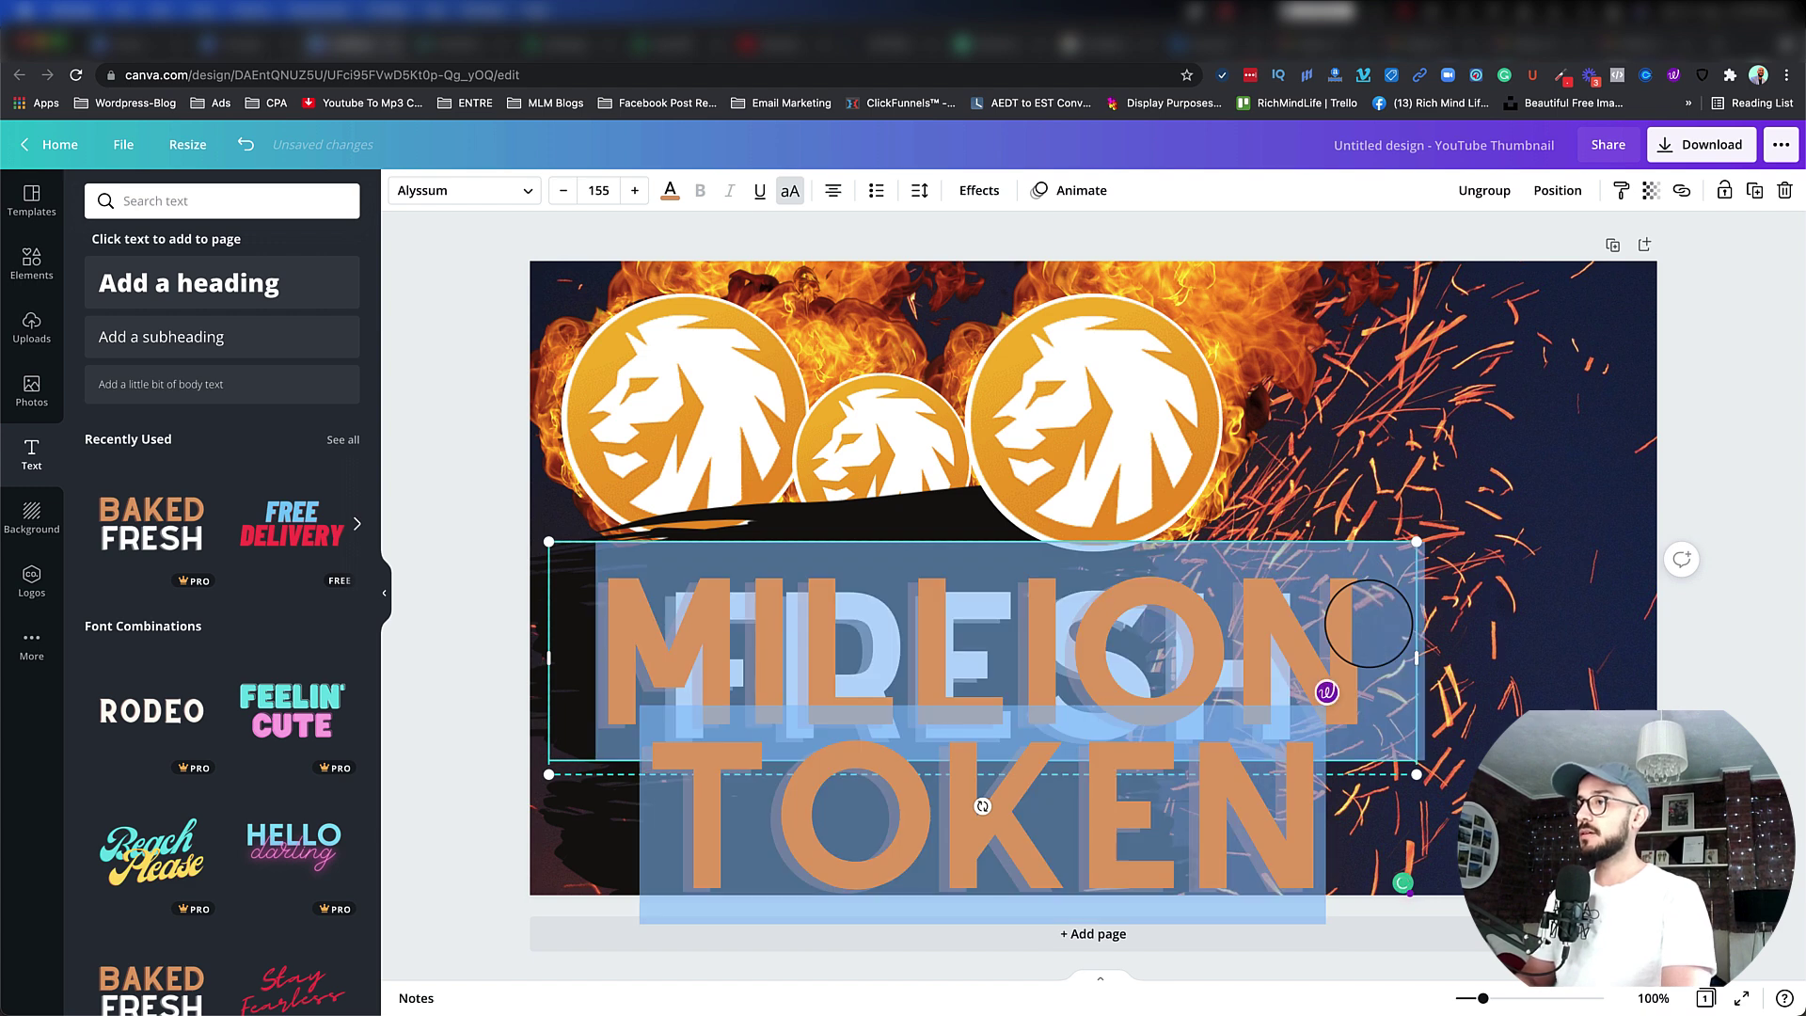
key("BackSpace")
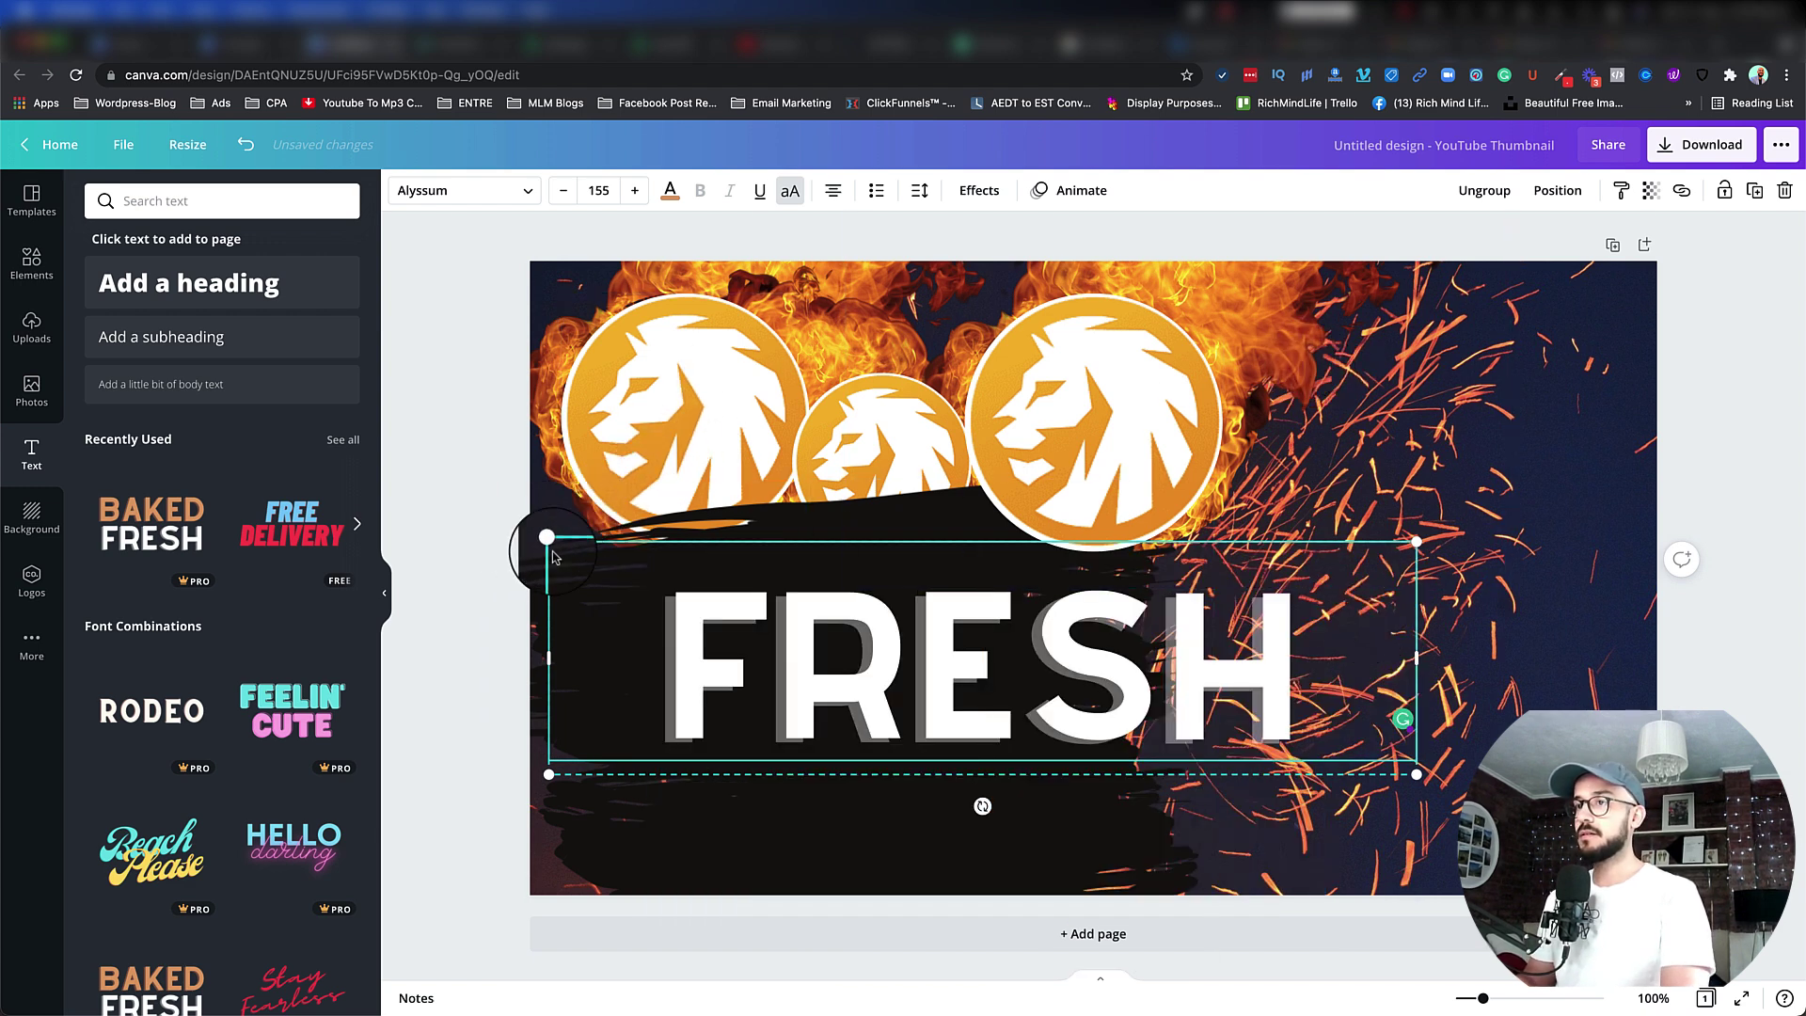
left_click_drag(553, 557, 853, 760)
double_click(990, 676)
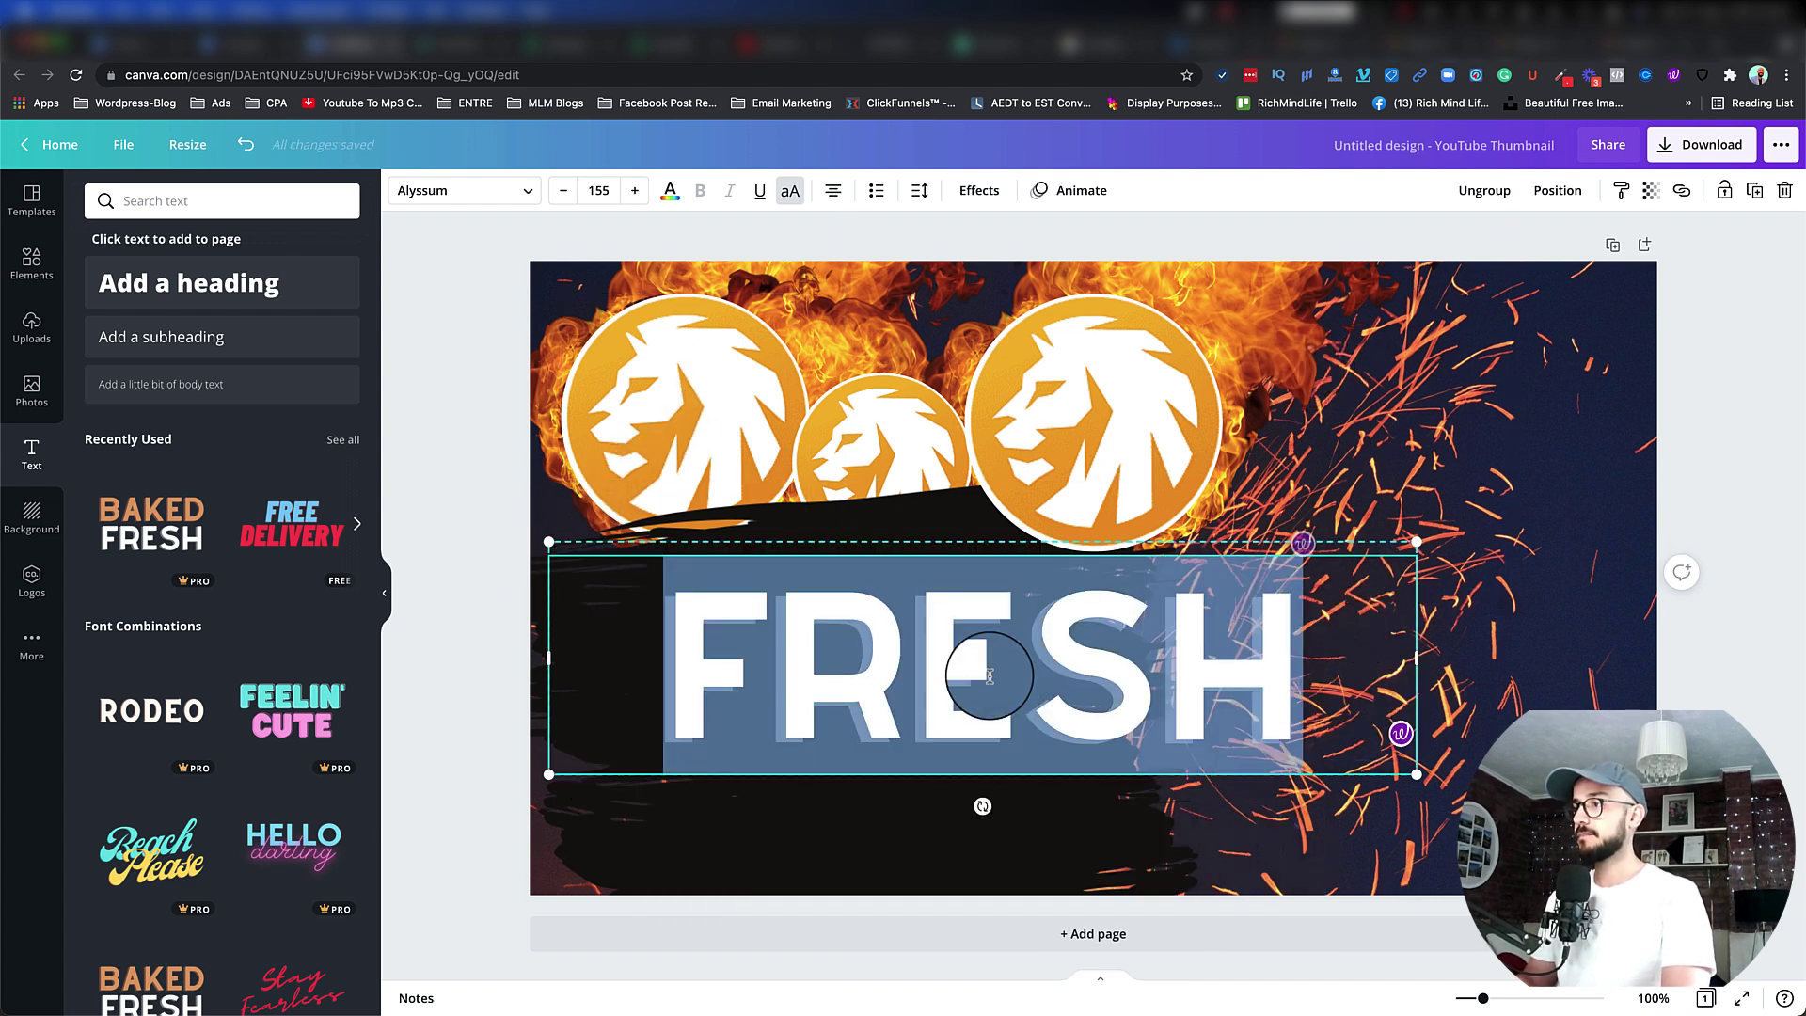
key("BackSpace")
key("super+v")
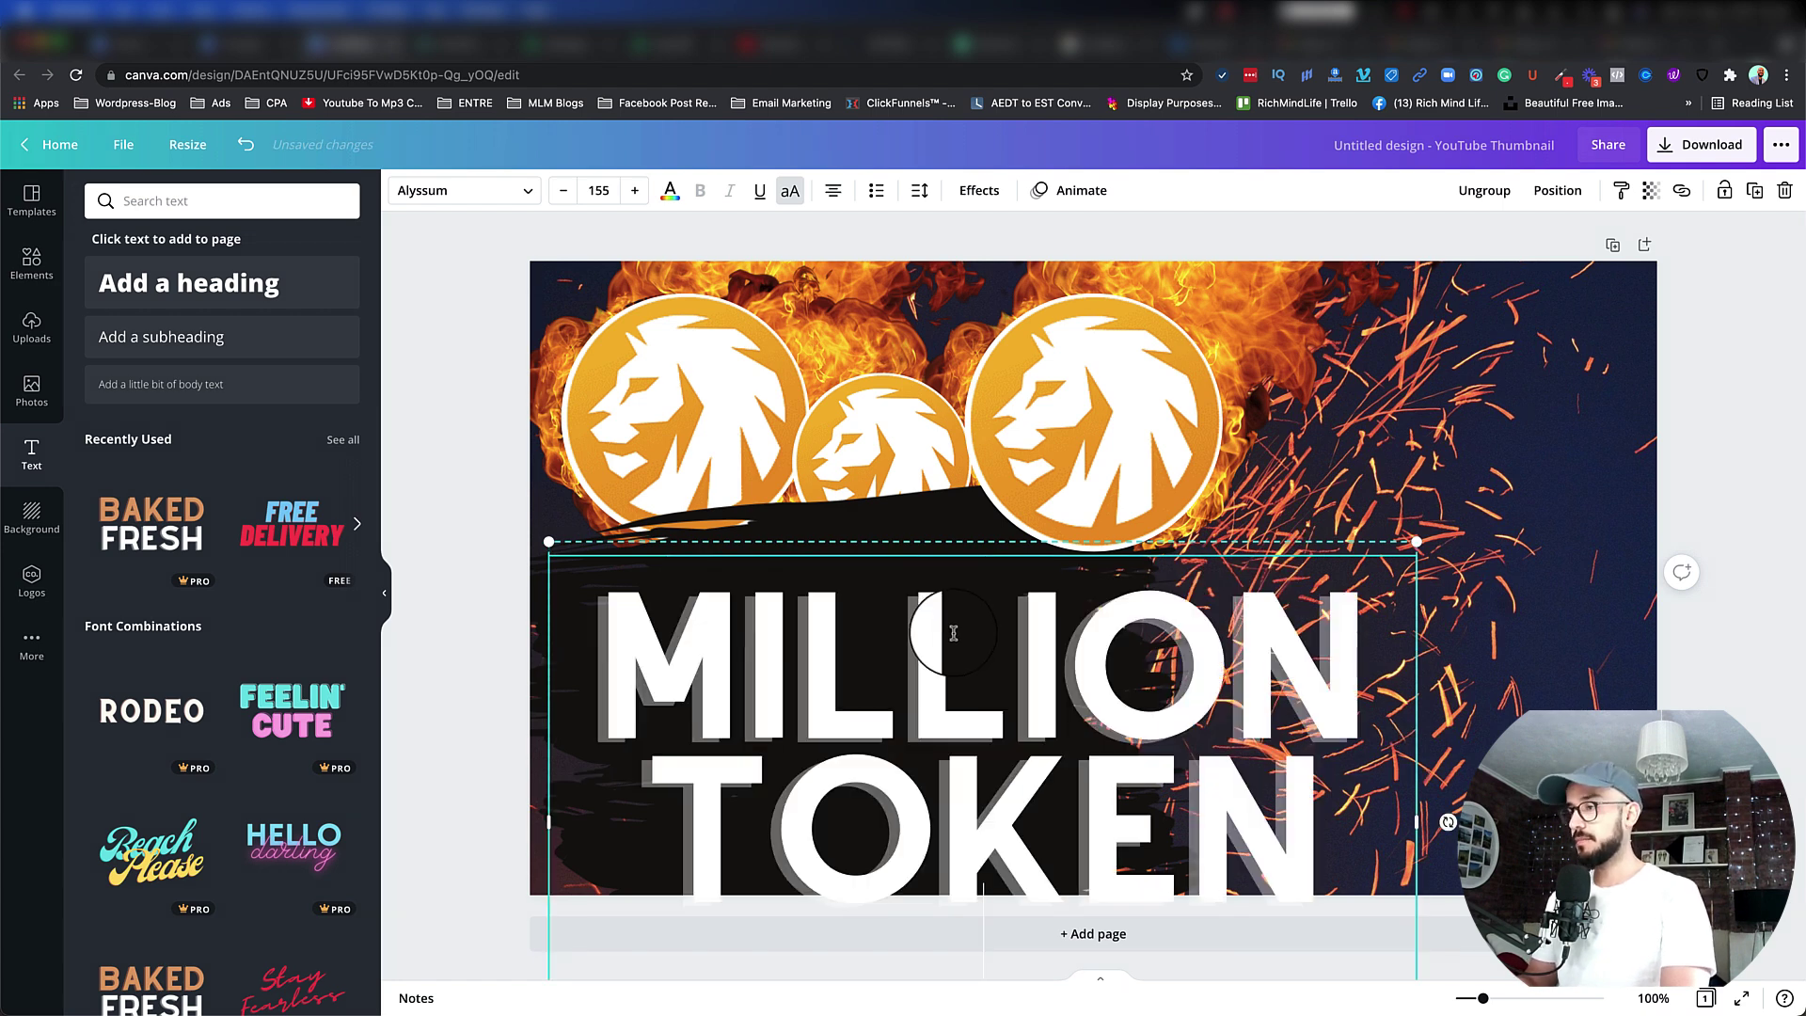
Reduce the MILLION TOKEN font size and position it on the brush stroke
left_click_drag(854, 574, 816, 511)
left_click(561, 196)
left_click(566, 192)
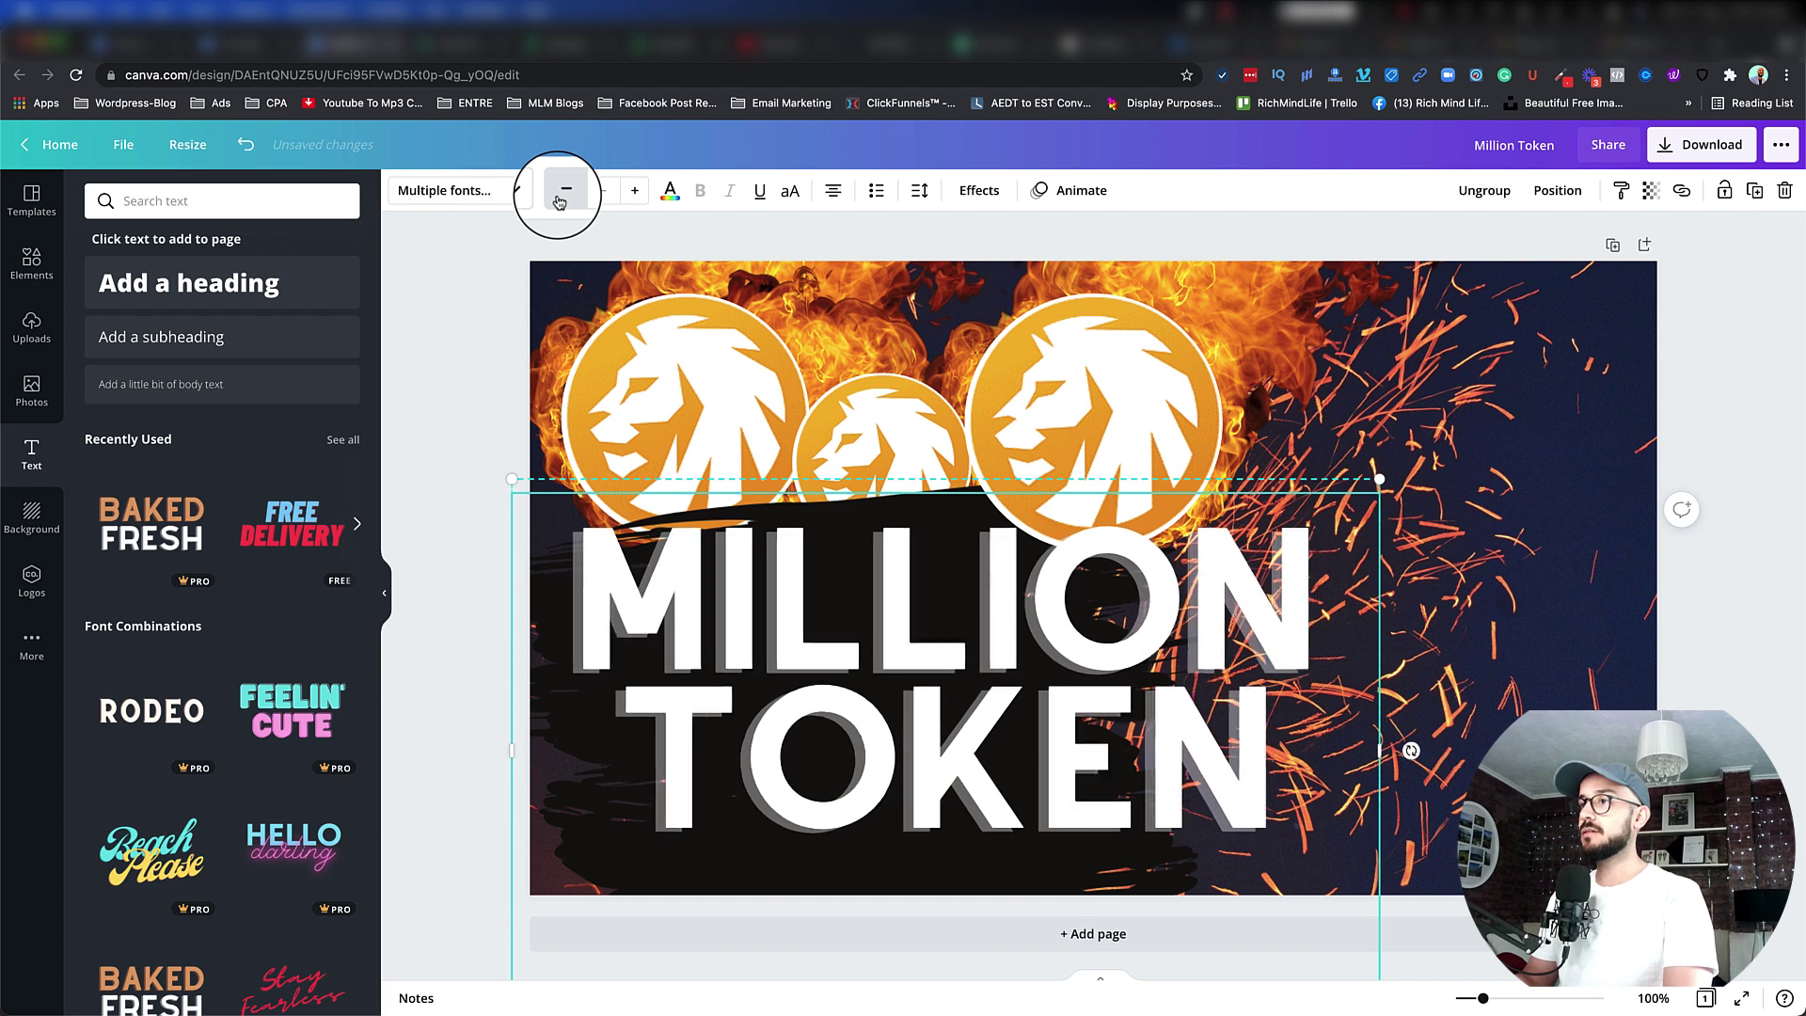
left_click(565, 192)
left_click(565, 192)
left_click(565, 192)
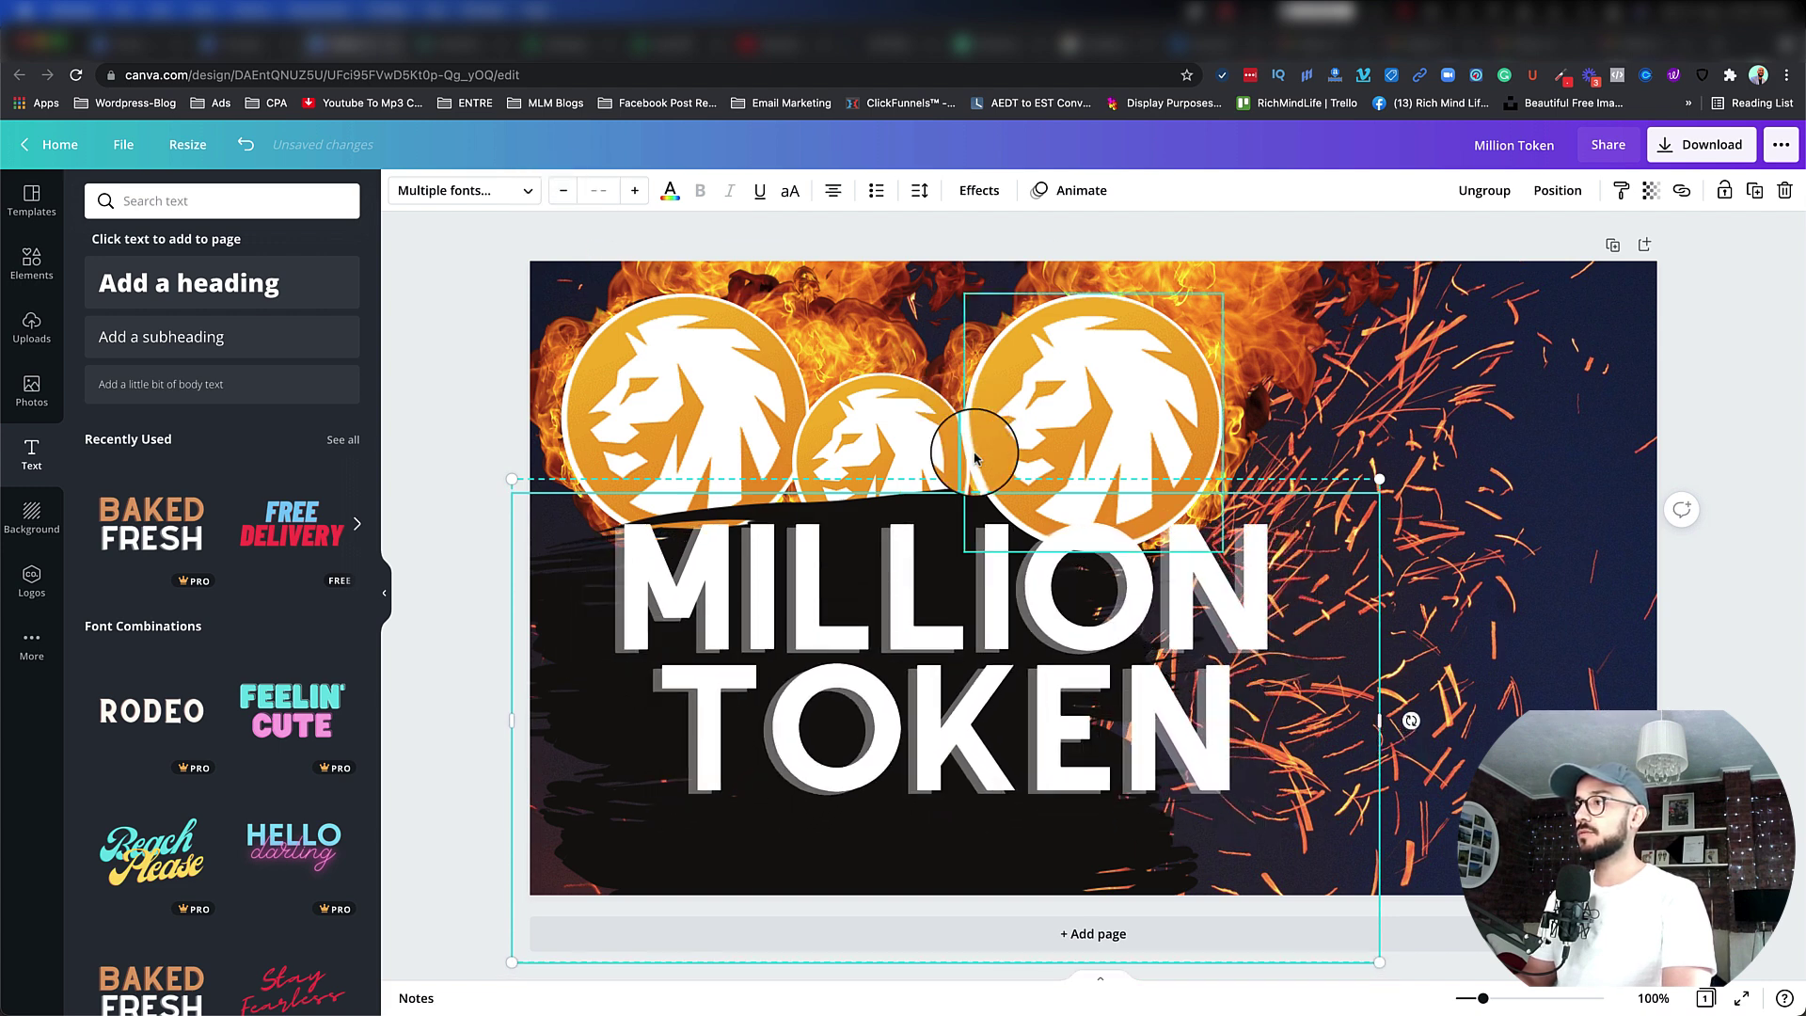
left_click_drag(920, 605, 871, 654)
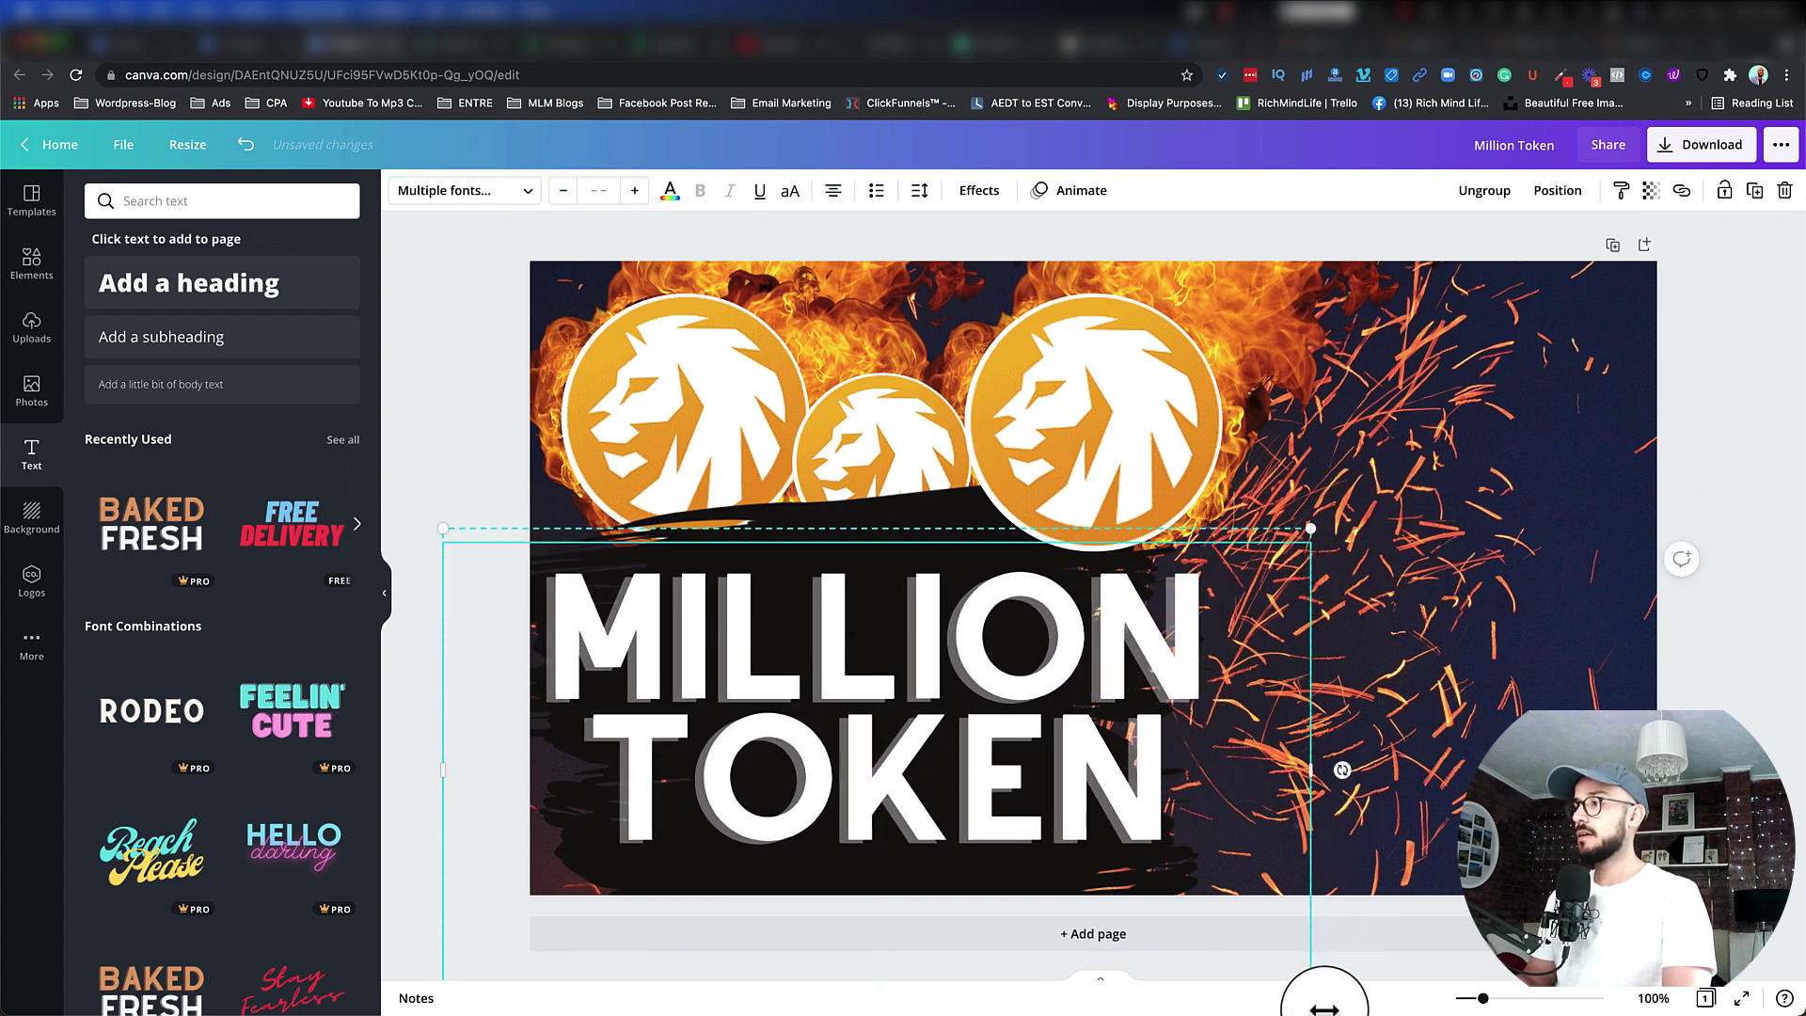
left_click_drag(1345, 525, 1128, 641)
left_click_drag(934, 712, 922, 646)
left_click(455, 483)
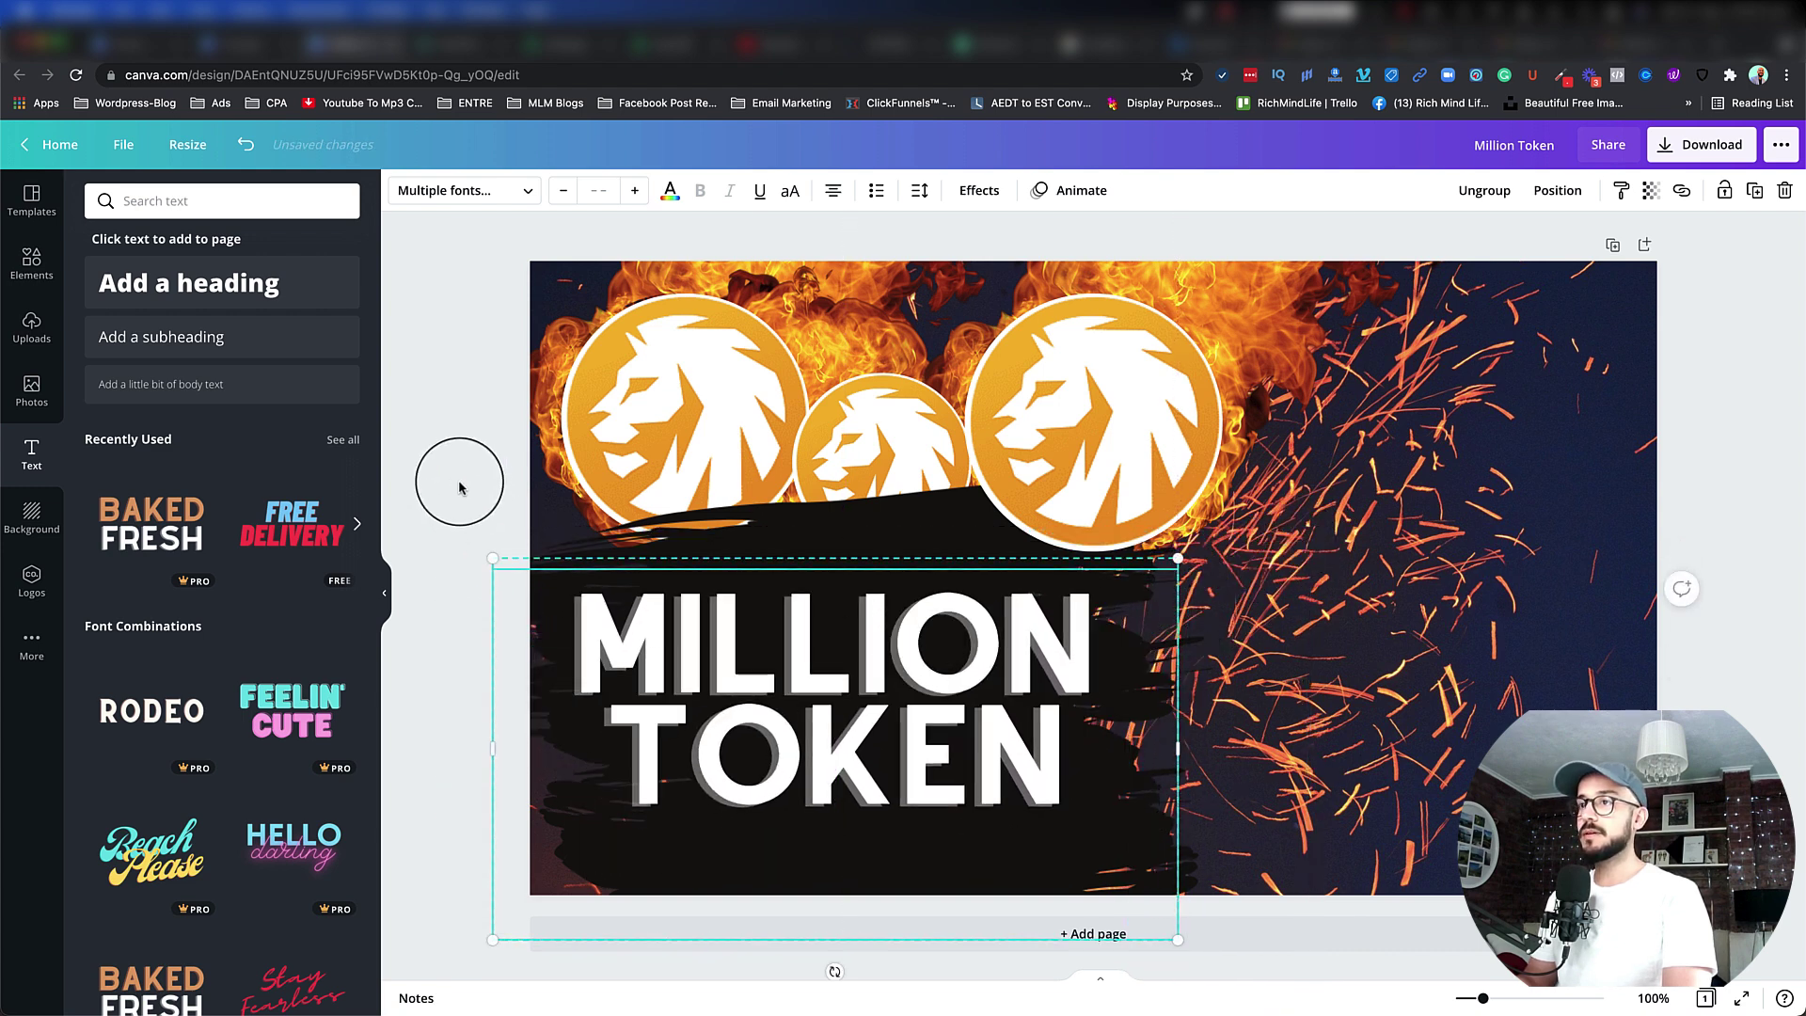
Enlarge the black brush stroke and shift it slightly down
left_click(832, 539)
left_click_drag(475, 484, 440, 447)
mouse_move(811, 551)
left_mouse_down()
mouse_move(815, 591)
mouse_move(811, 576)
left_mouse_up()
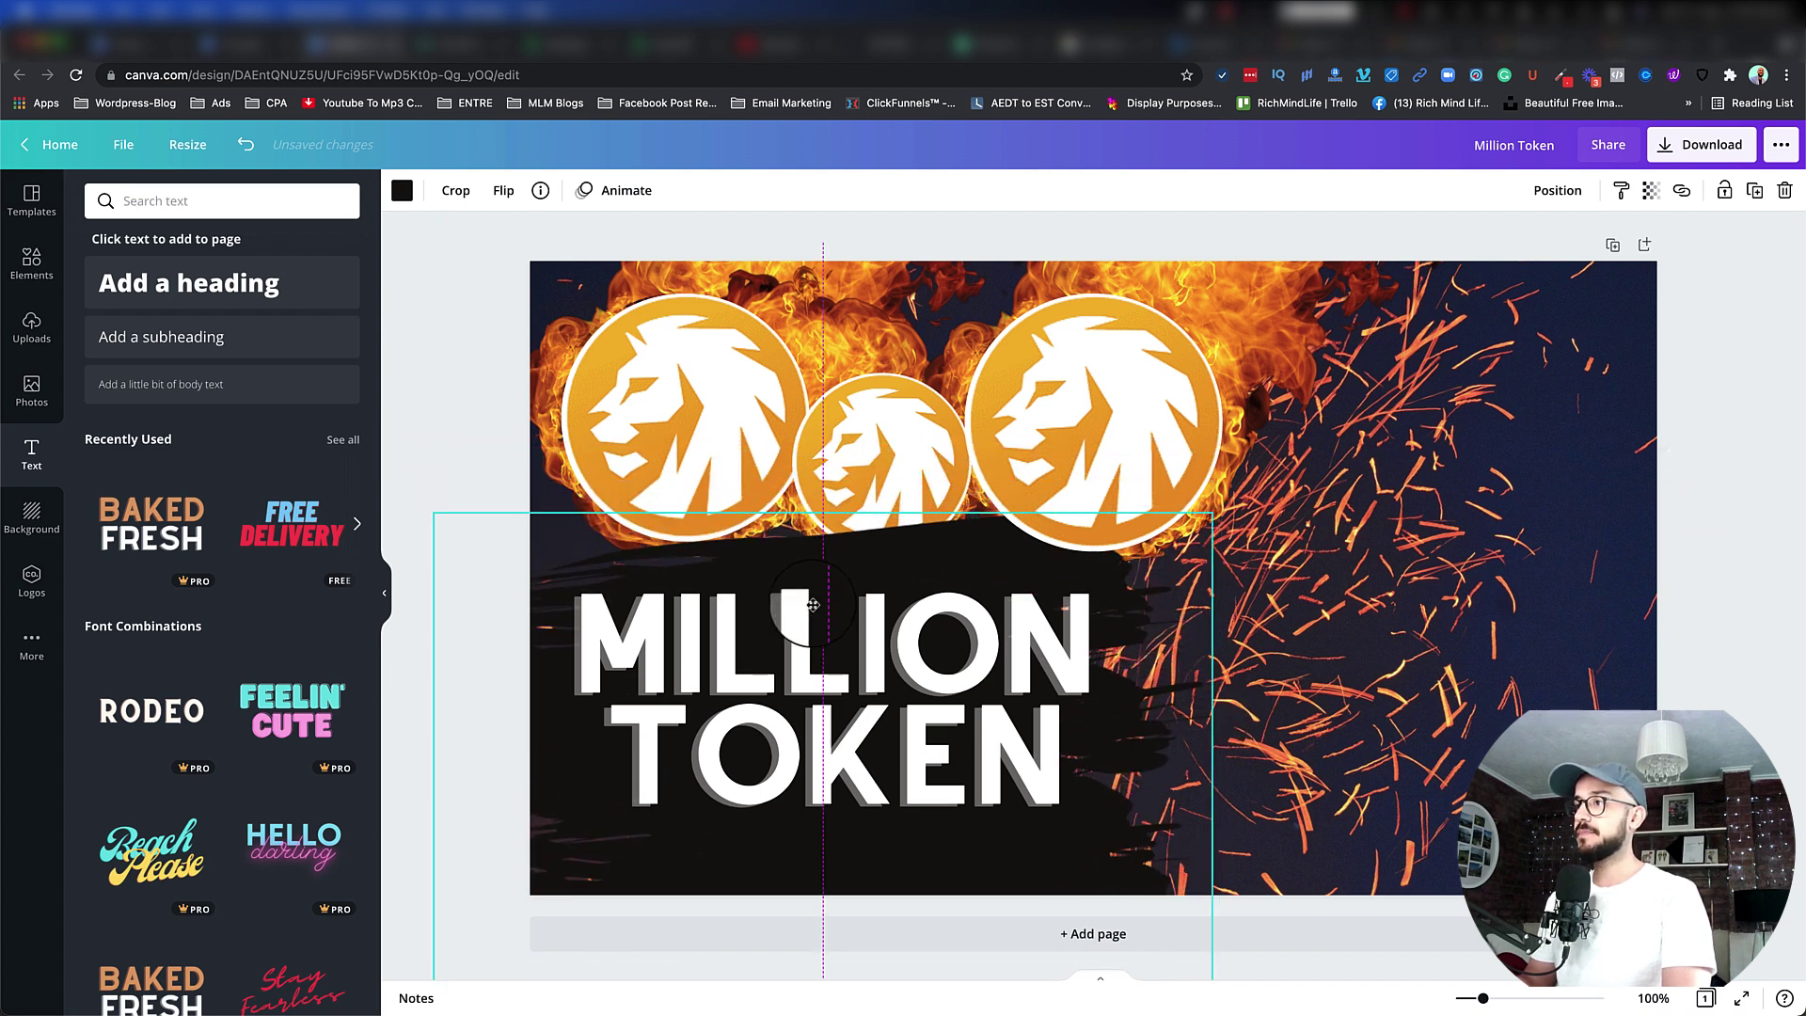
Move the MILLION TOKEN text over the brush and colour it yellow
left_click_drag(693, 637, 696, 367)
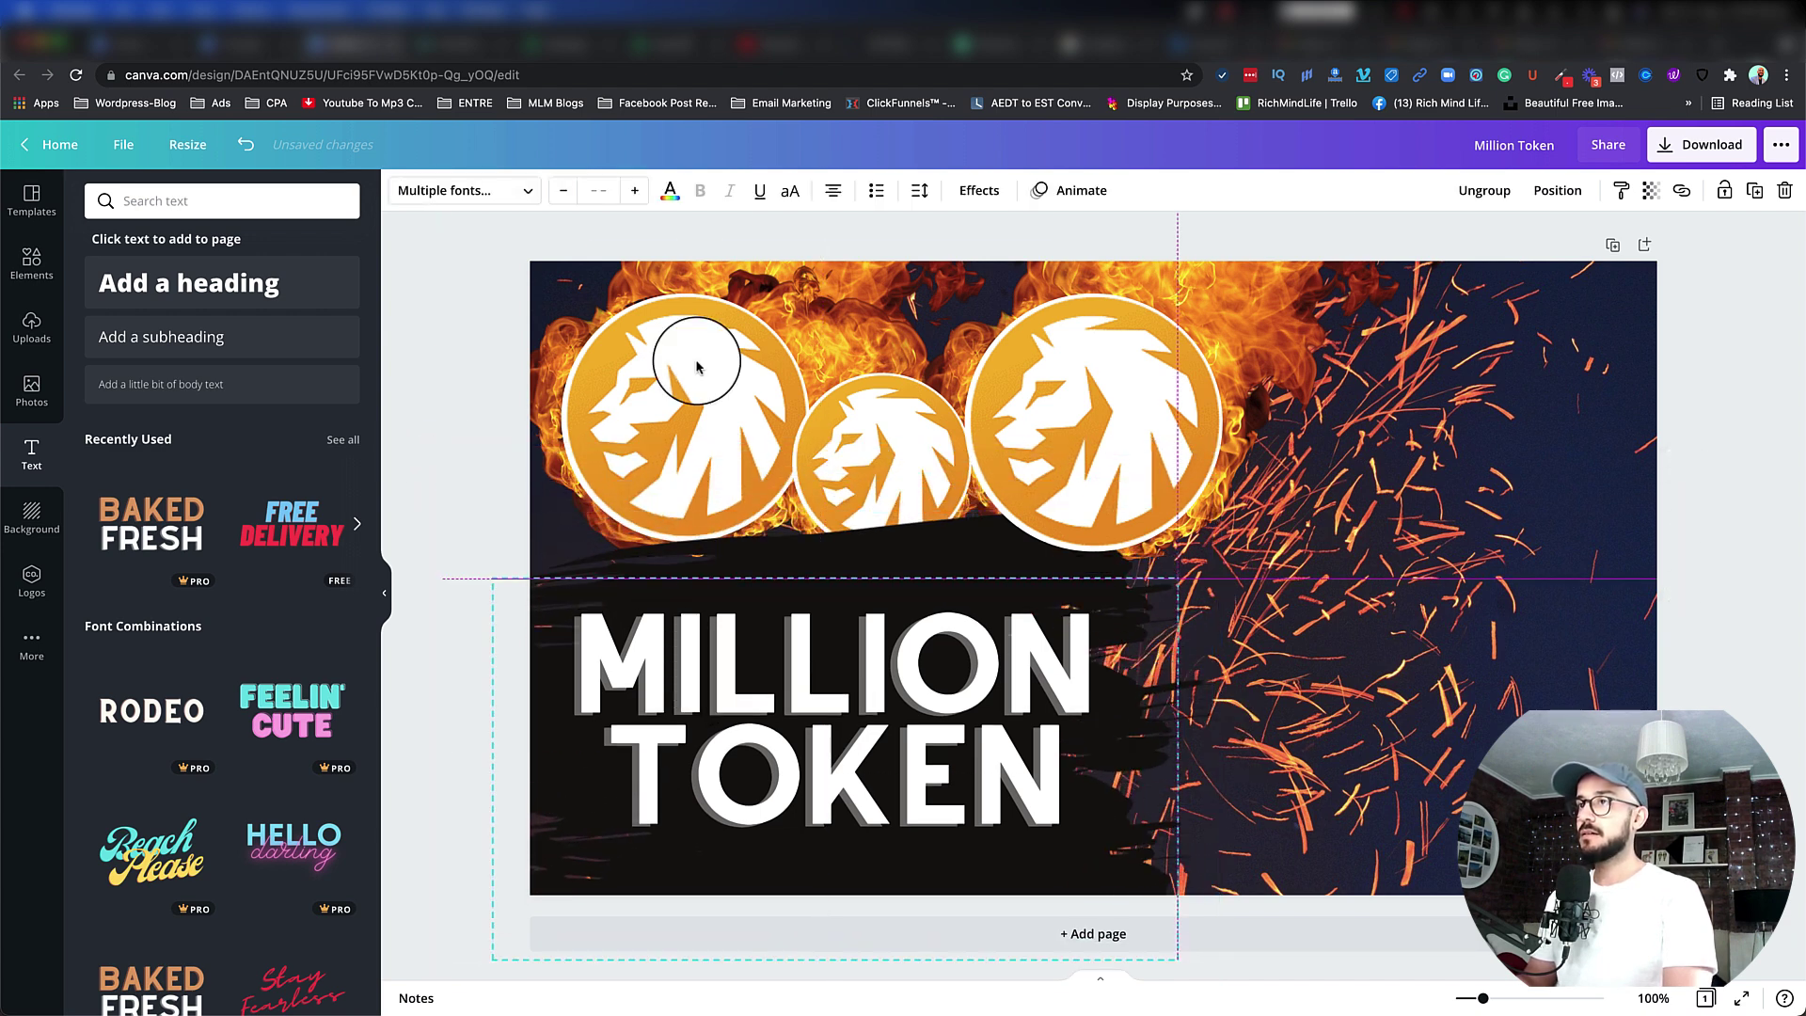
left_click(670, 190)
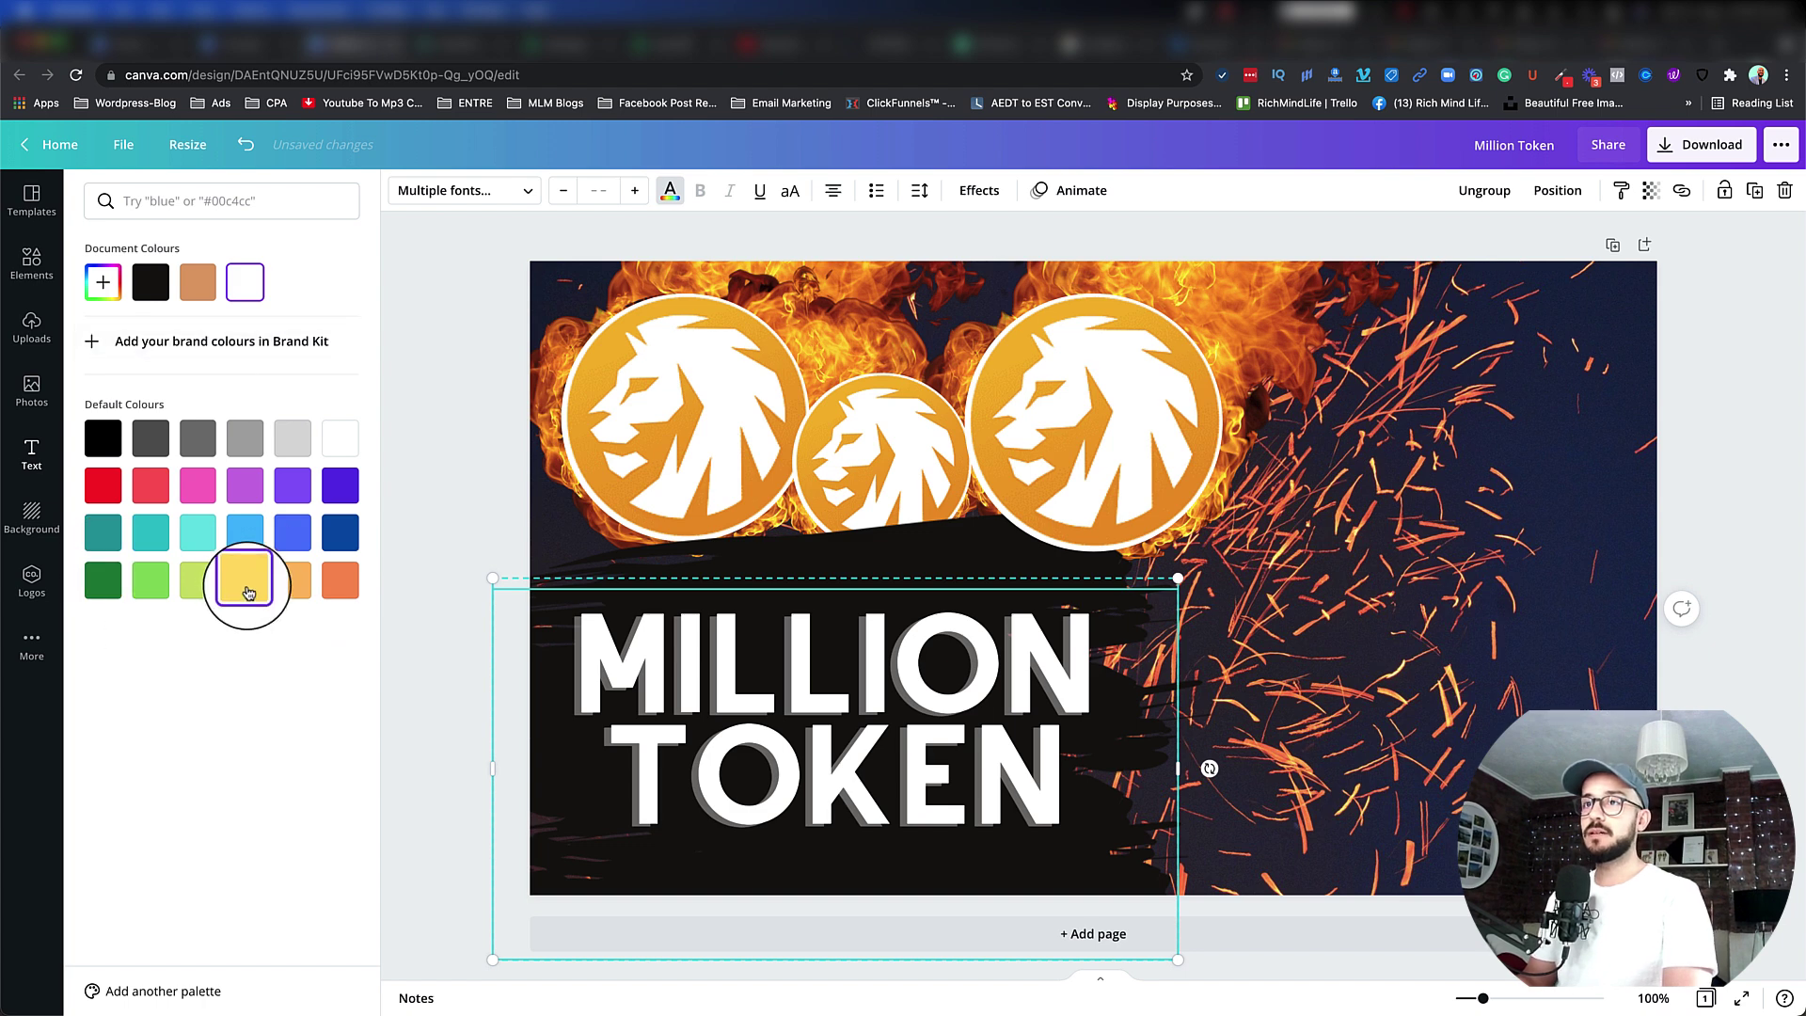
left_click(247, 591)
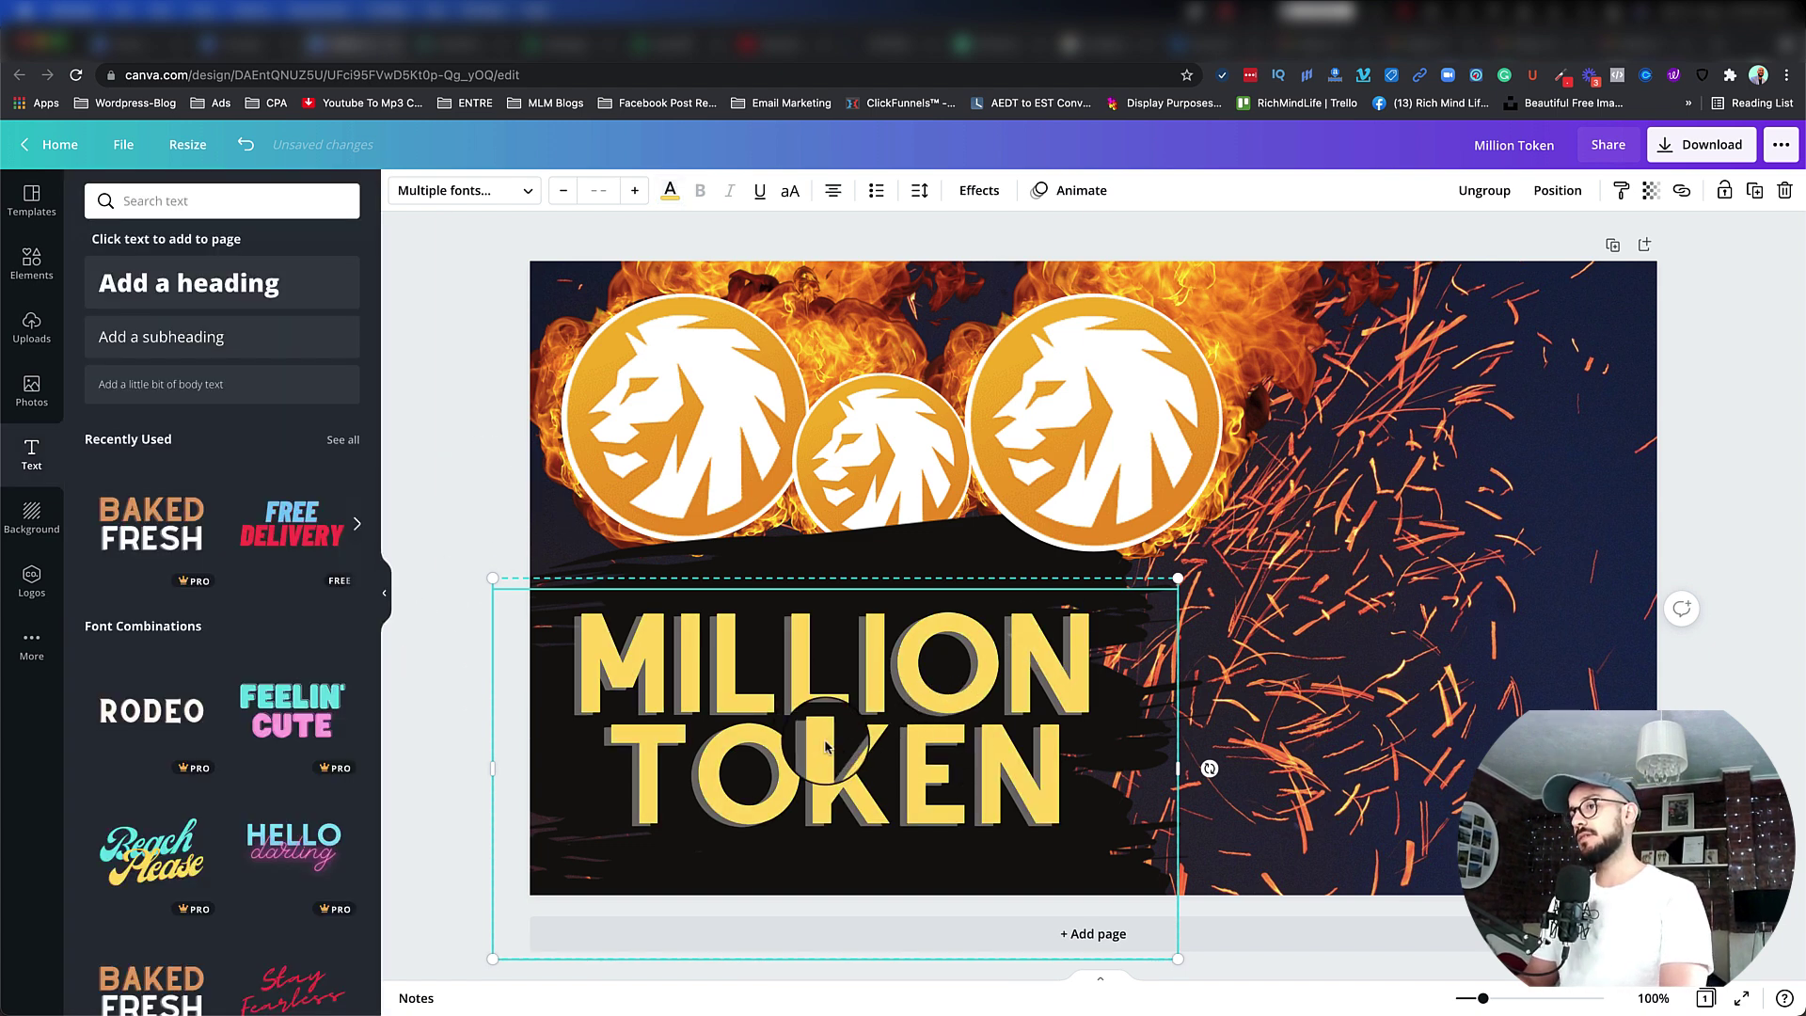
Give the text a dark orange Shadow effect with offset 28 and direction -32
left_click(979, 190)
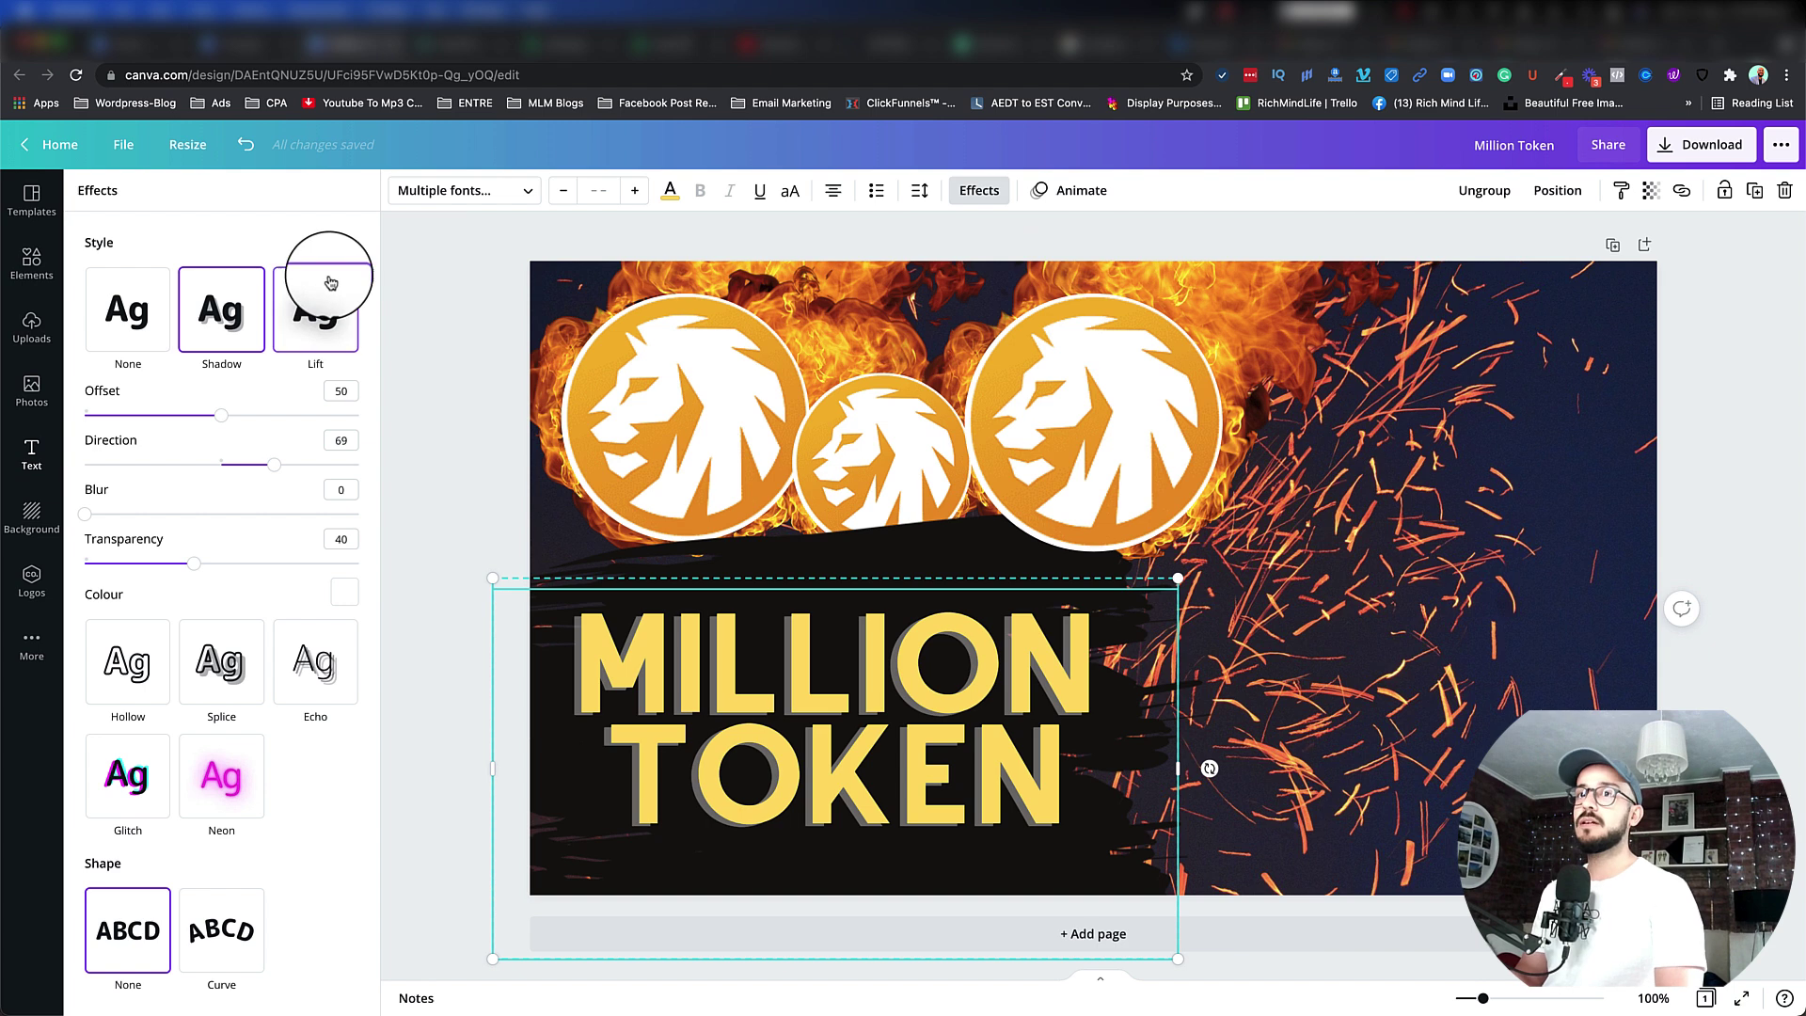
left_click(128, 310)
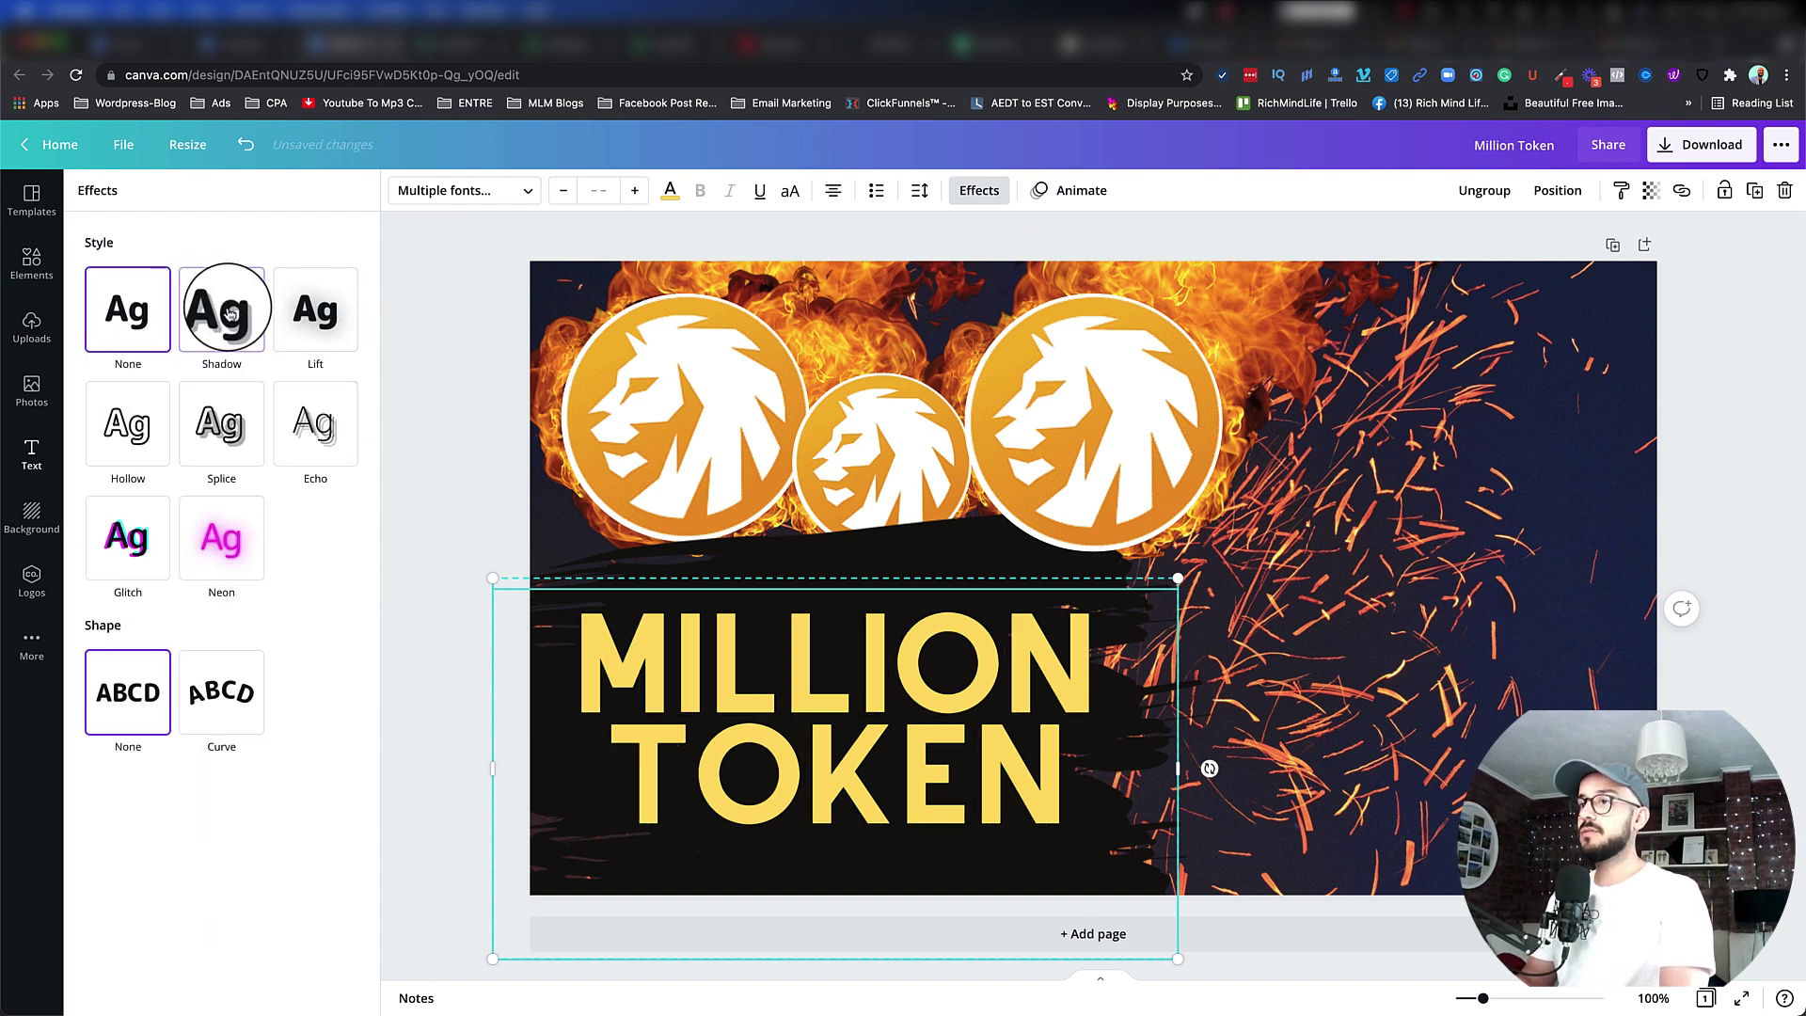
left_click(314, 315)
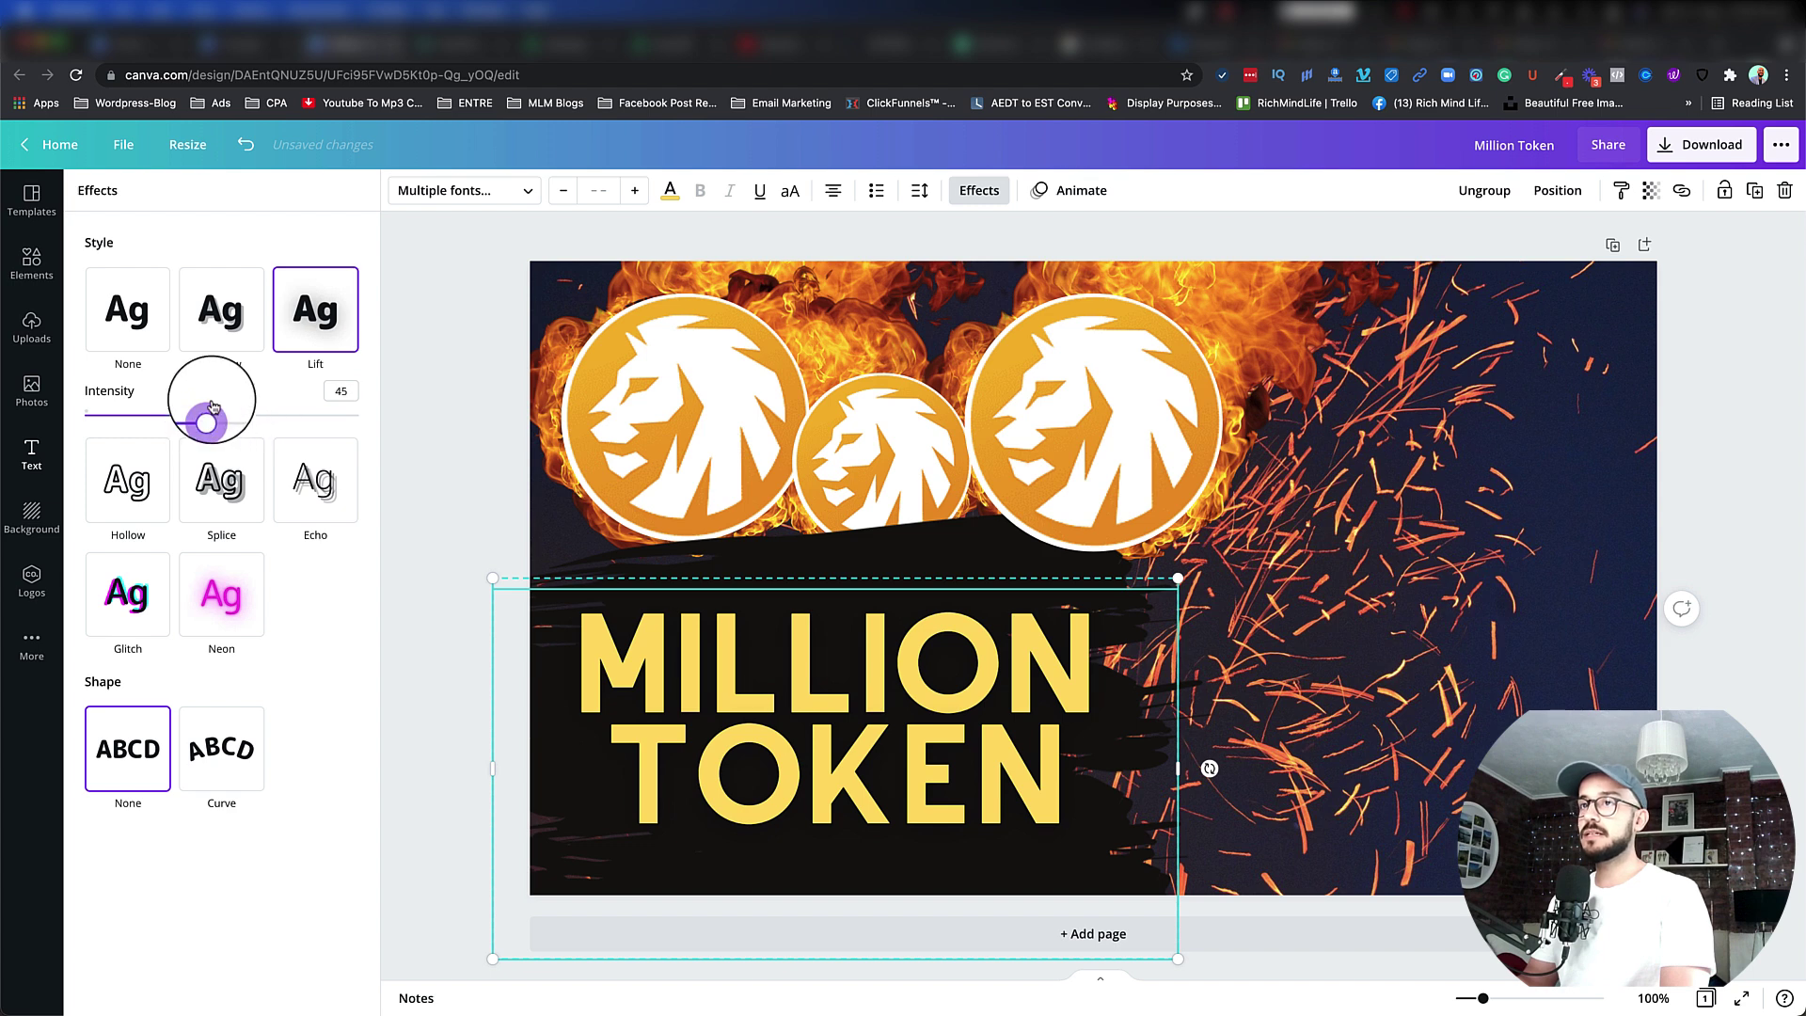
left_click(221, 329)
left_click(344, 588)
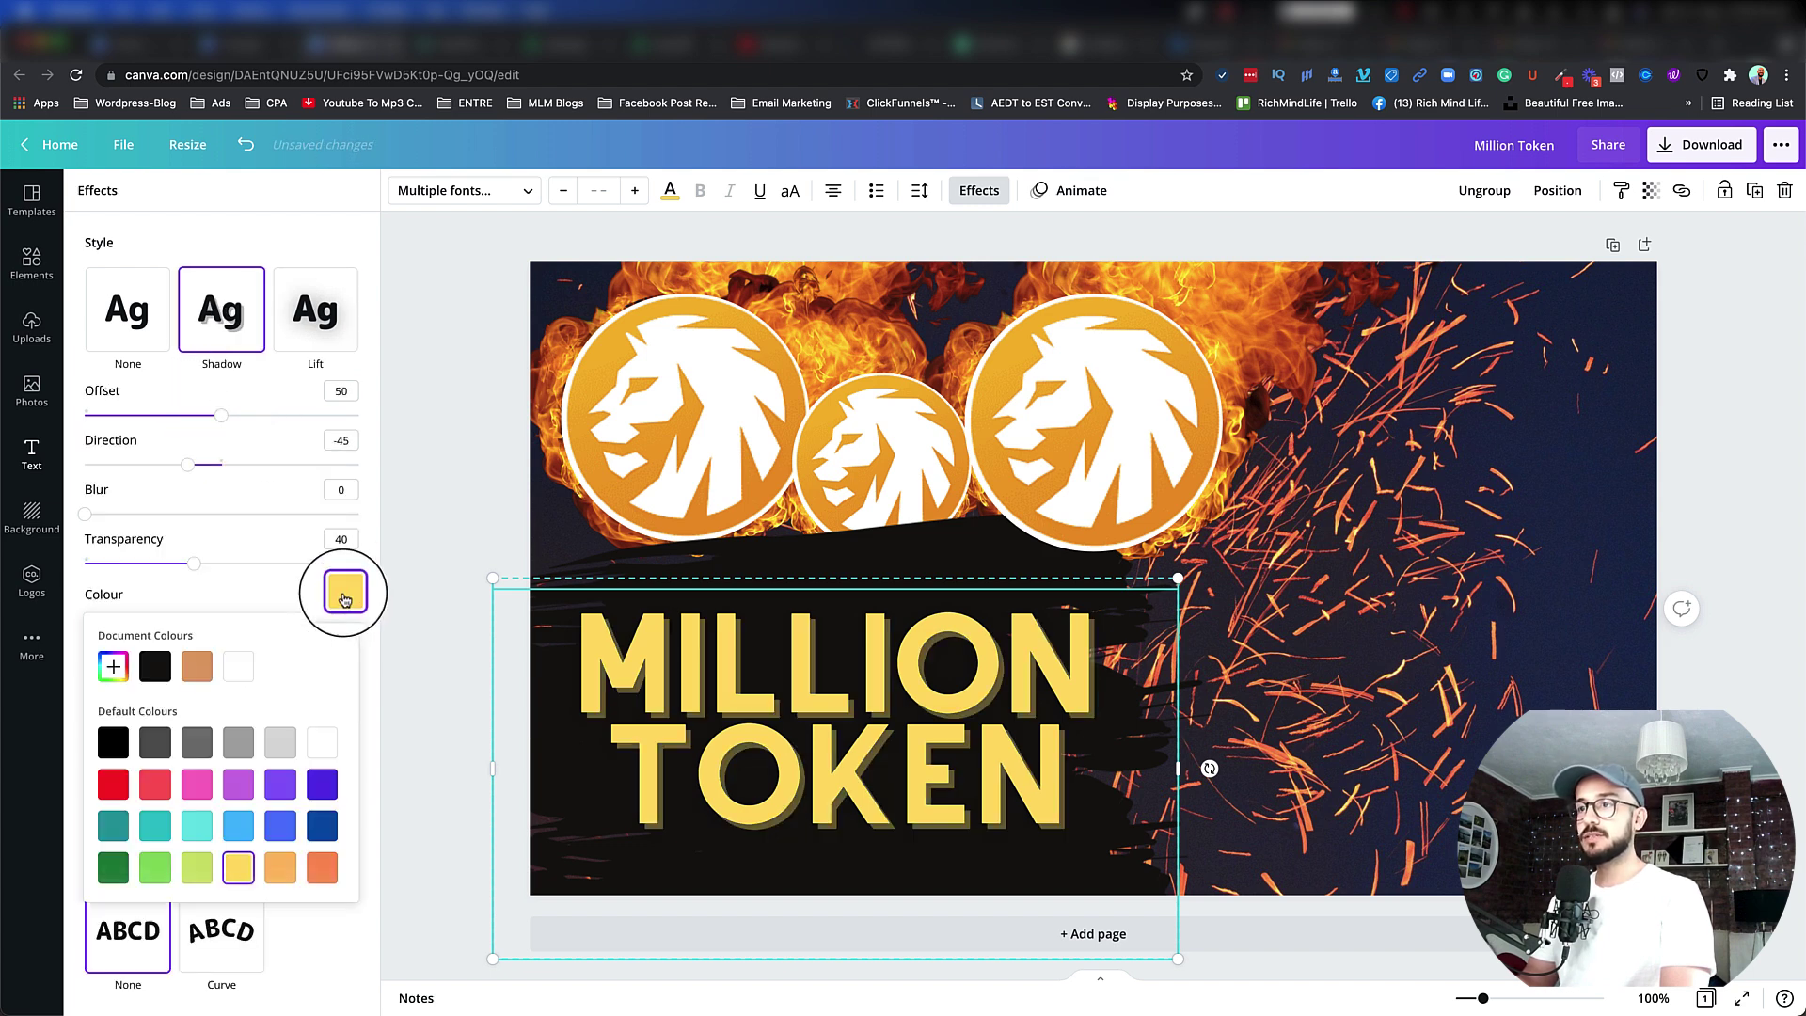
left_click(322, 866)
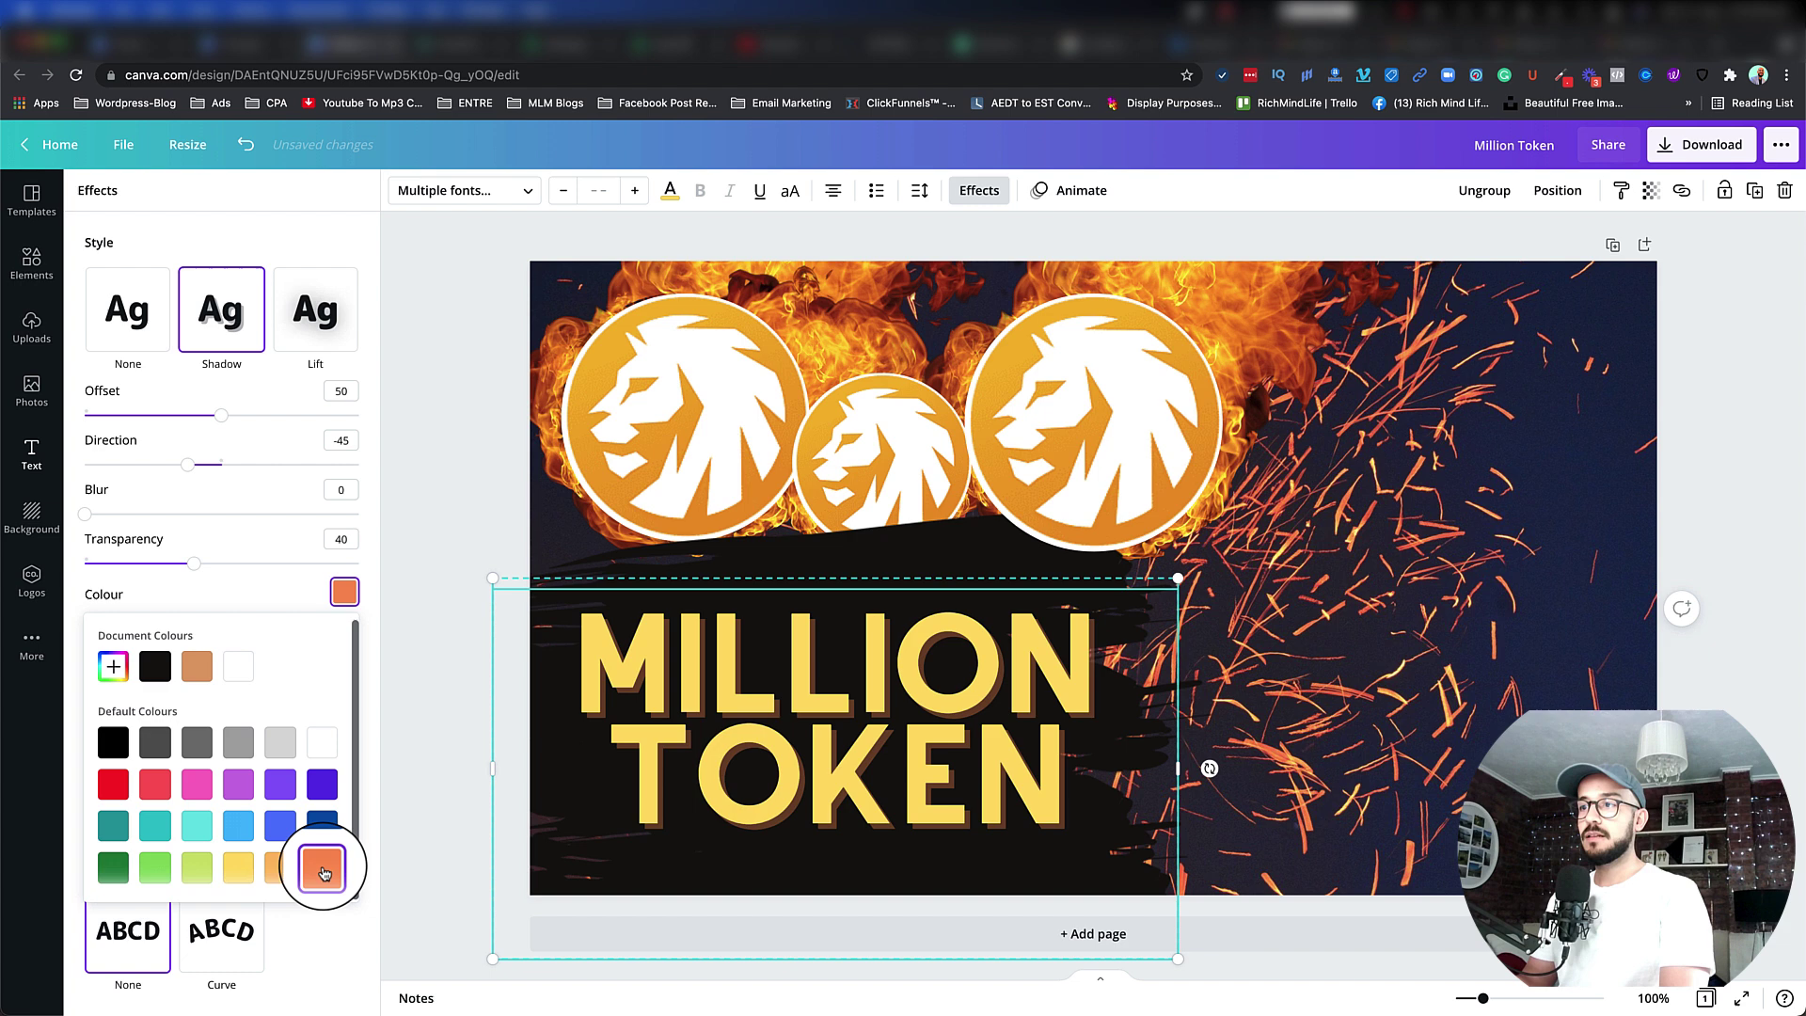
left_click_drag(196, 469, 179, 420)
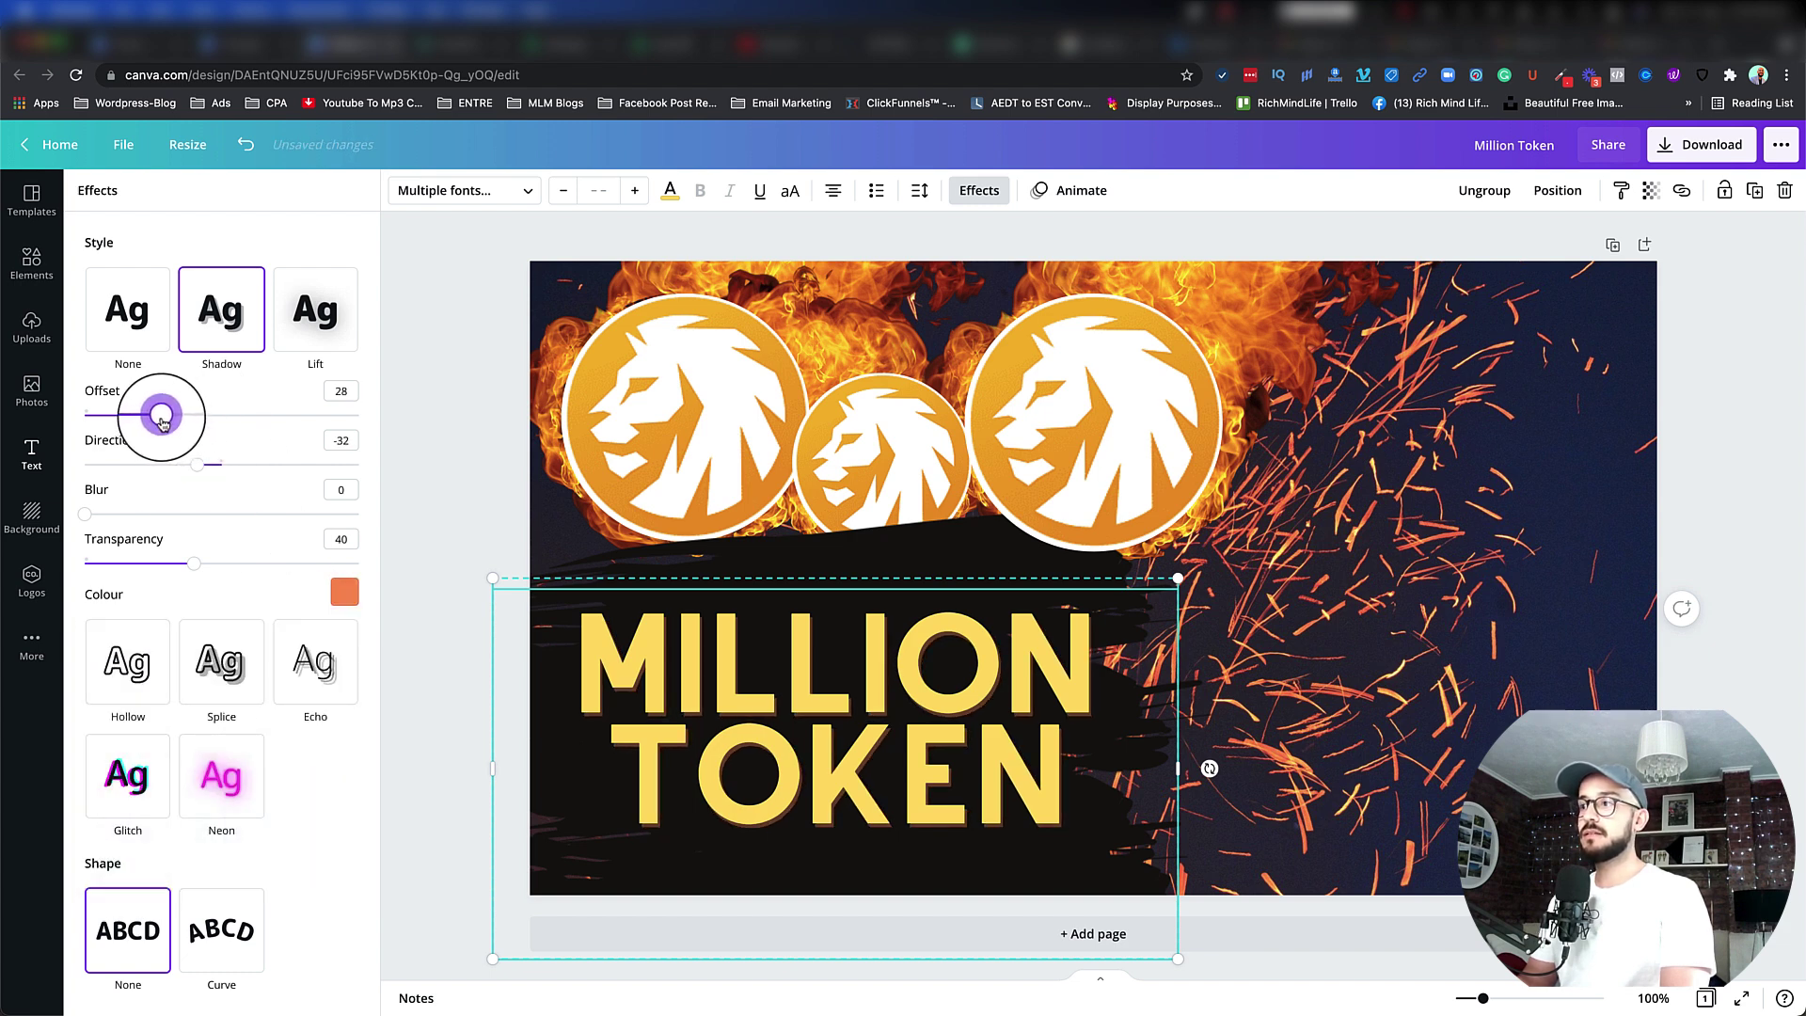
left_click(409, 493)
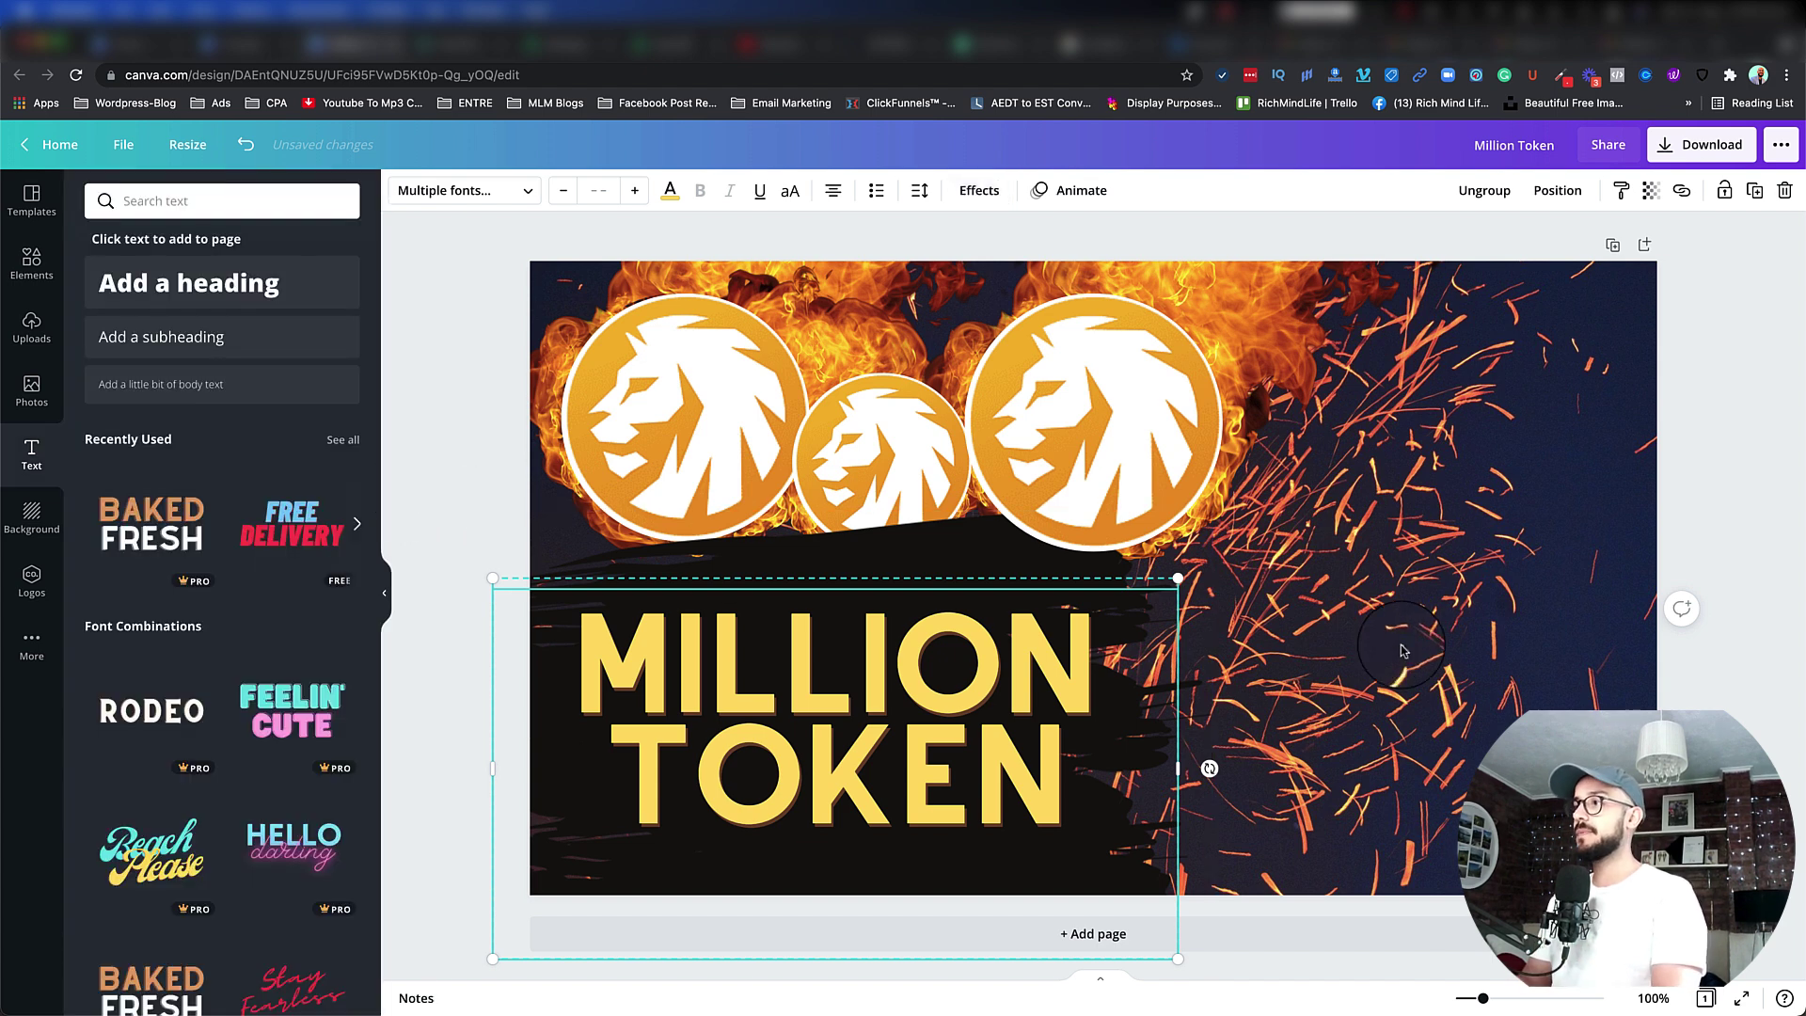
left_click(1364, 607)
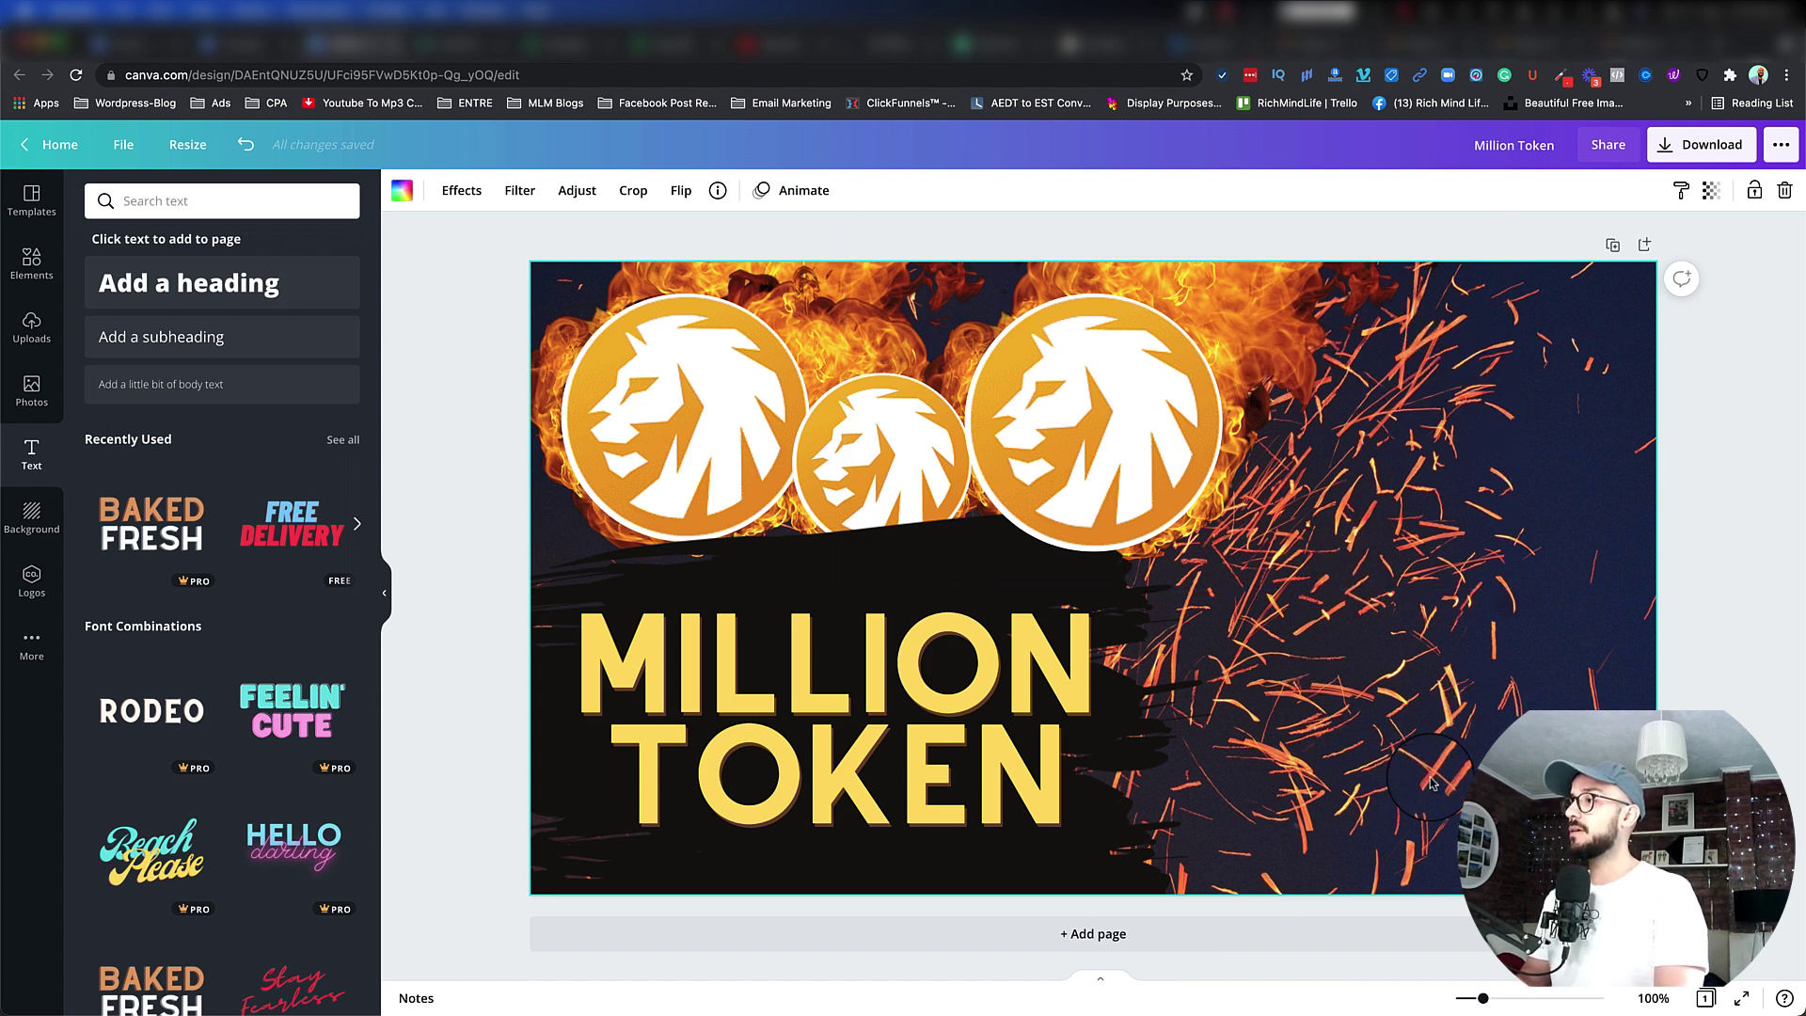
Move the MILLION TOKEN headline up and add 'REVIEW' on a new third line
left_click(737, 743)
left_click_drag(738, 743, 758, 670)
left_click(885, 725)
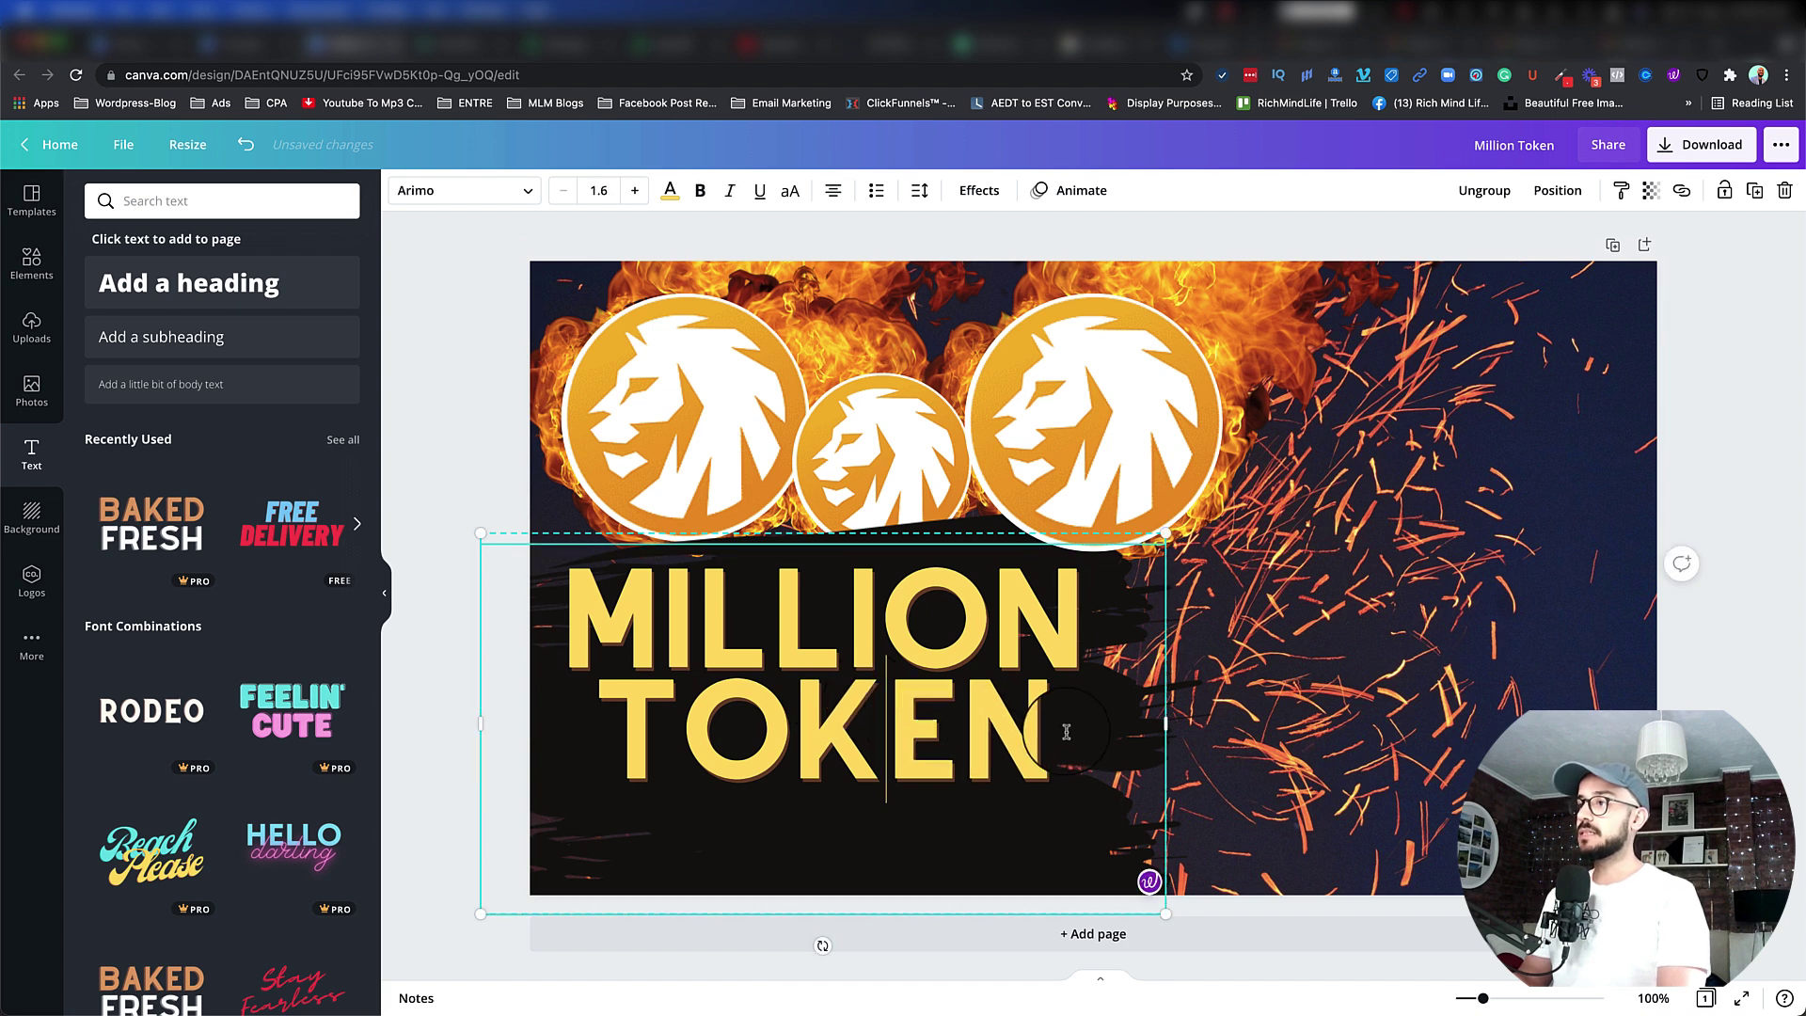
key("Return")
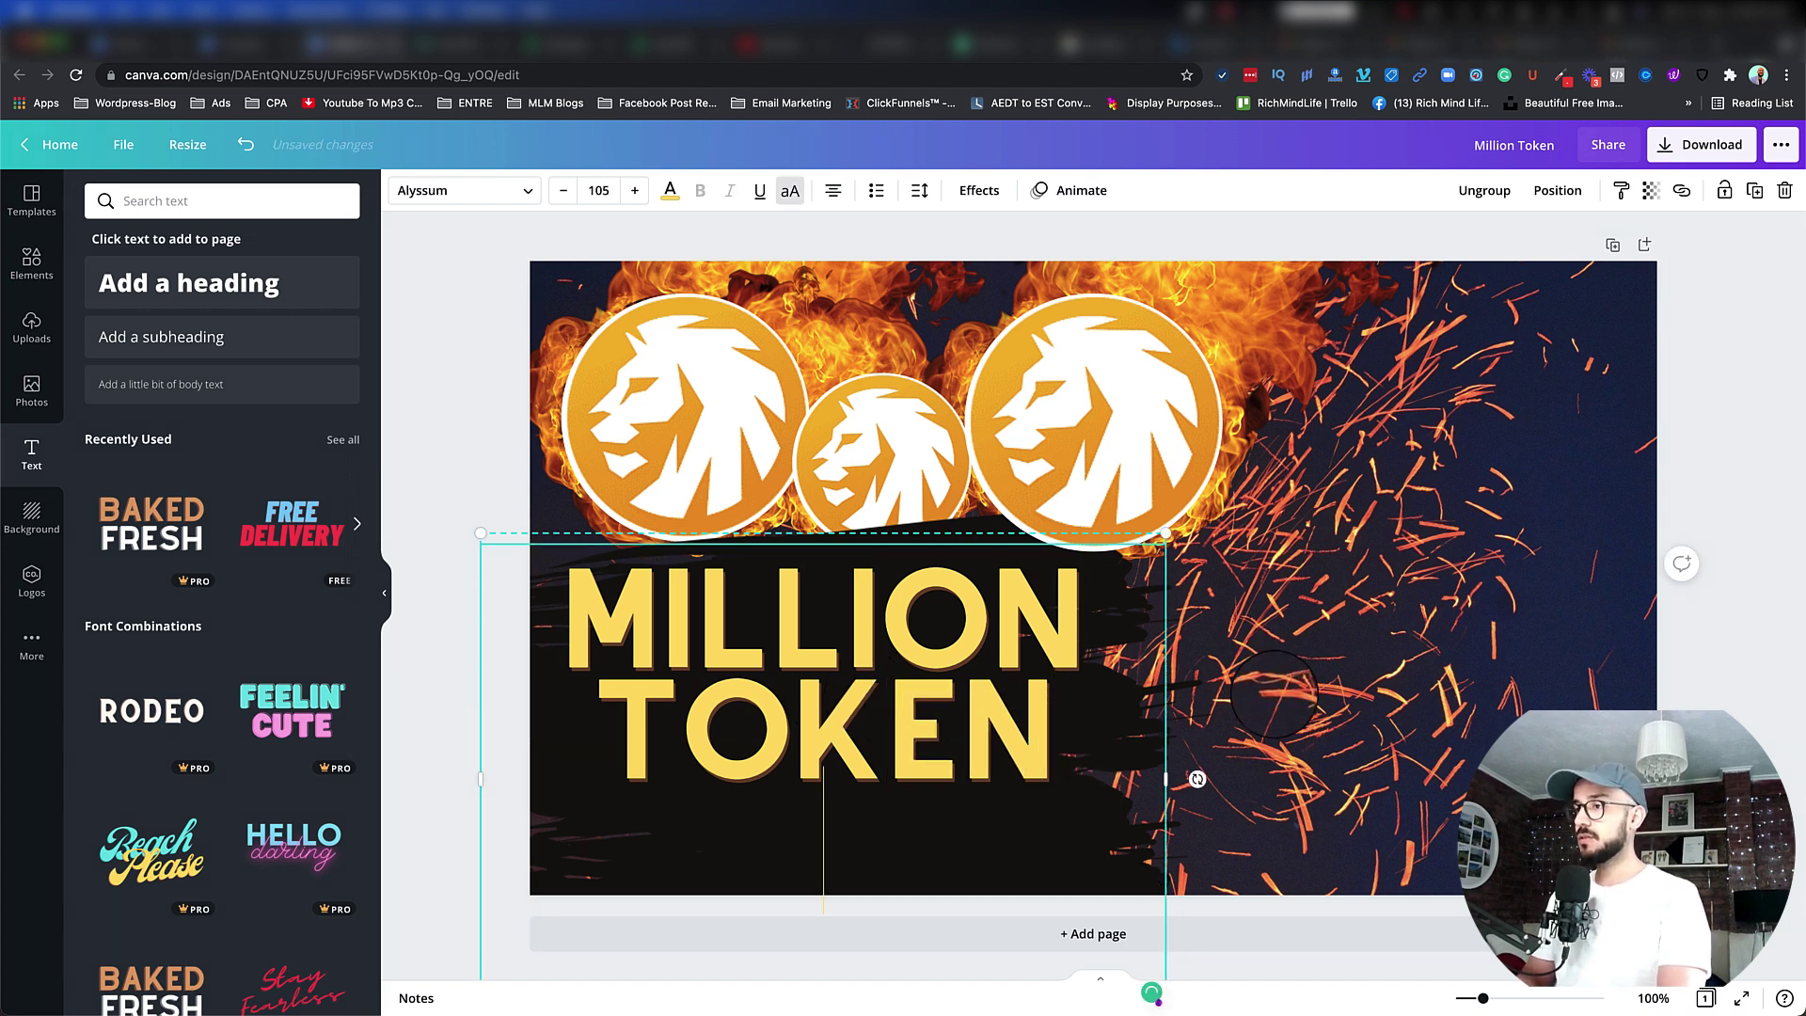
type("REVIEW")
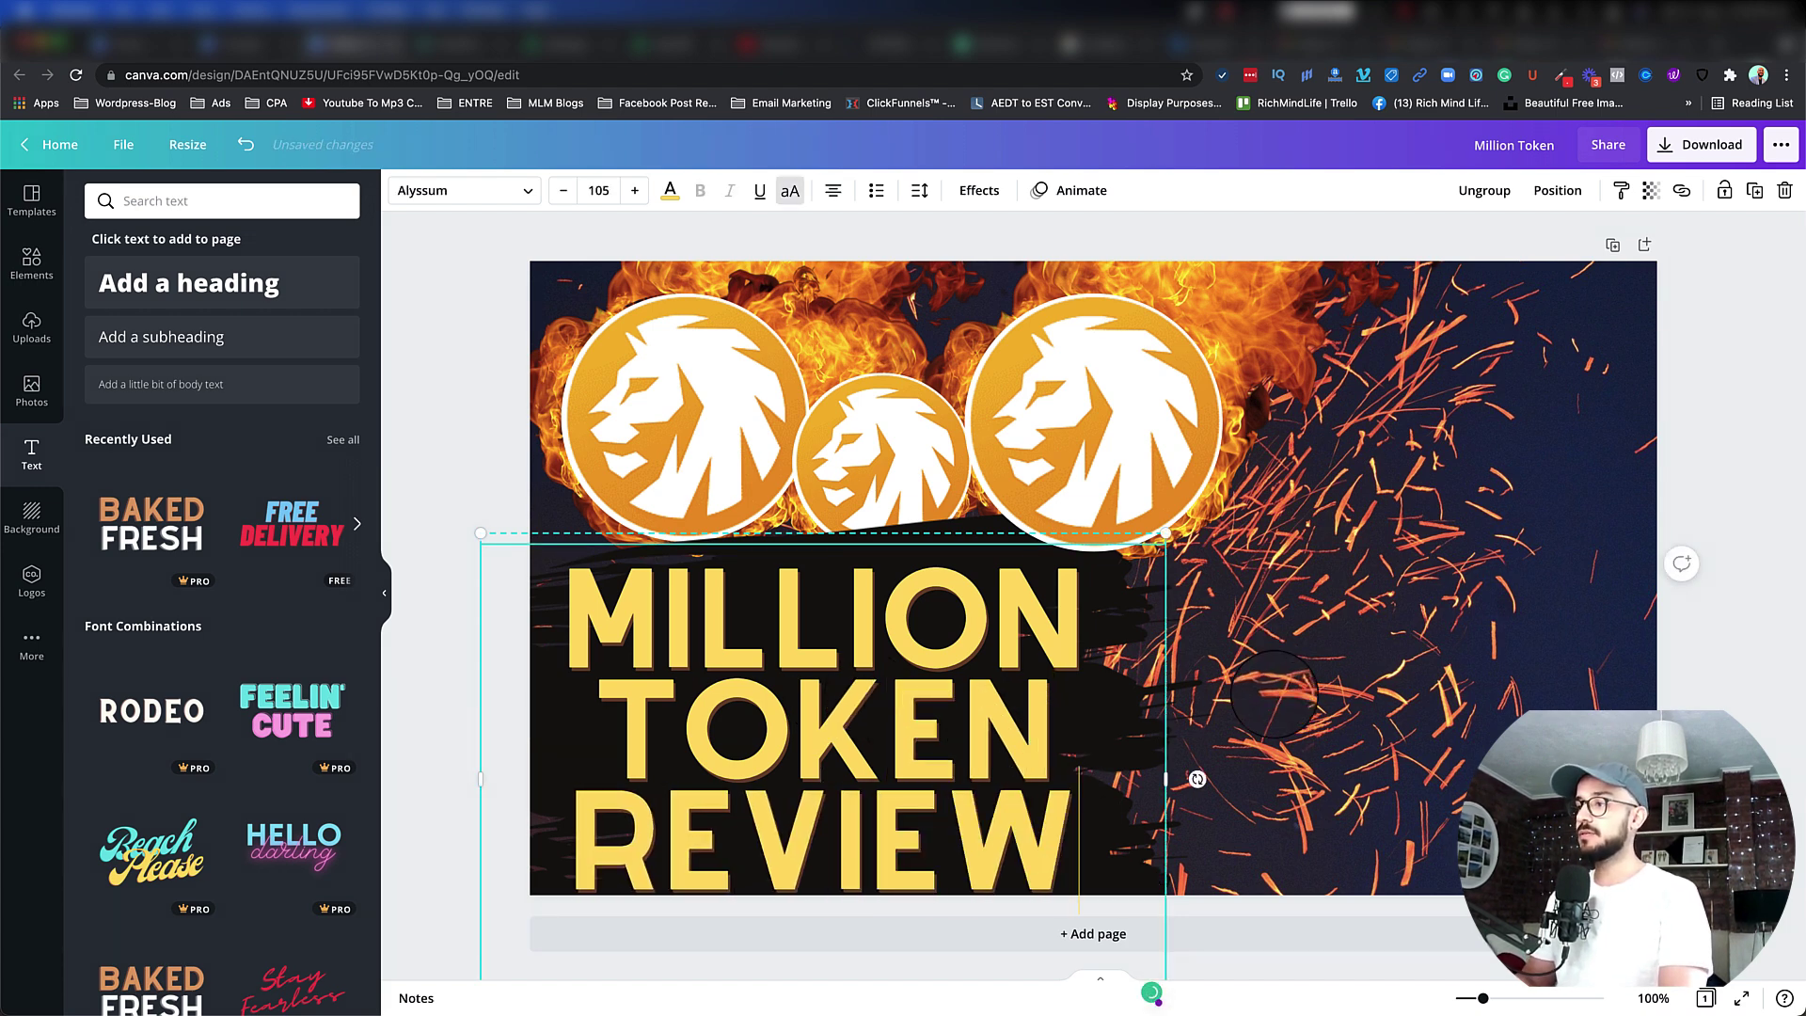
key("super+shift+Left")
Color the word REVIEW white and nudge the title text group upward
left_click(670, 191)
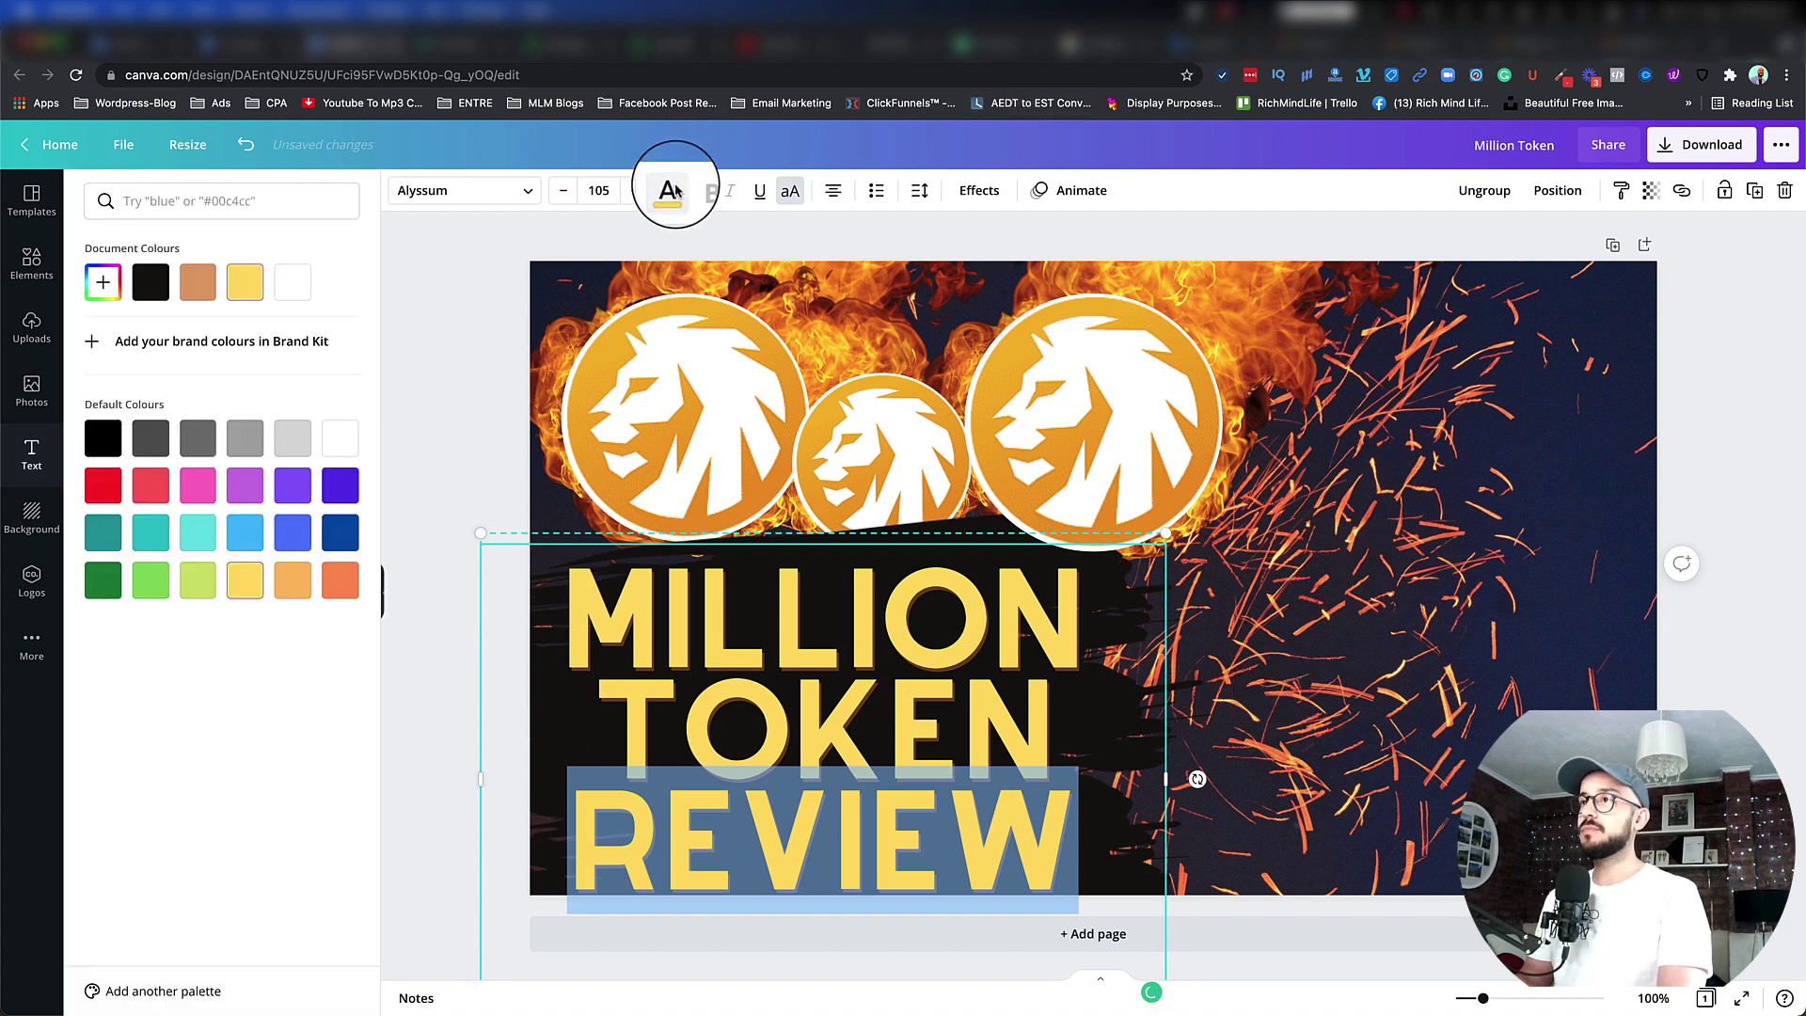
left_click(340, 449)
left_click(463, 471)
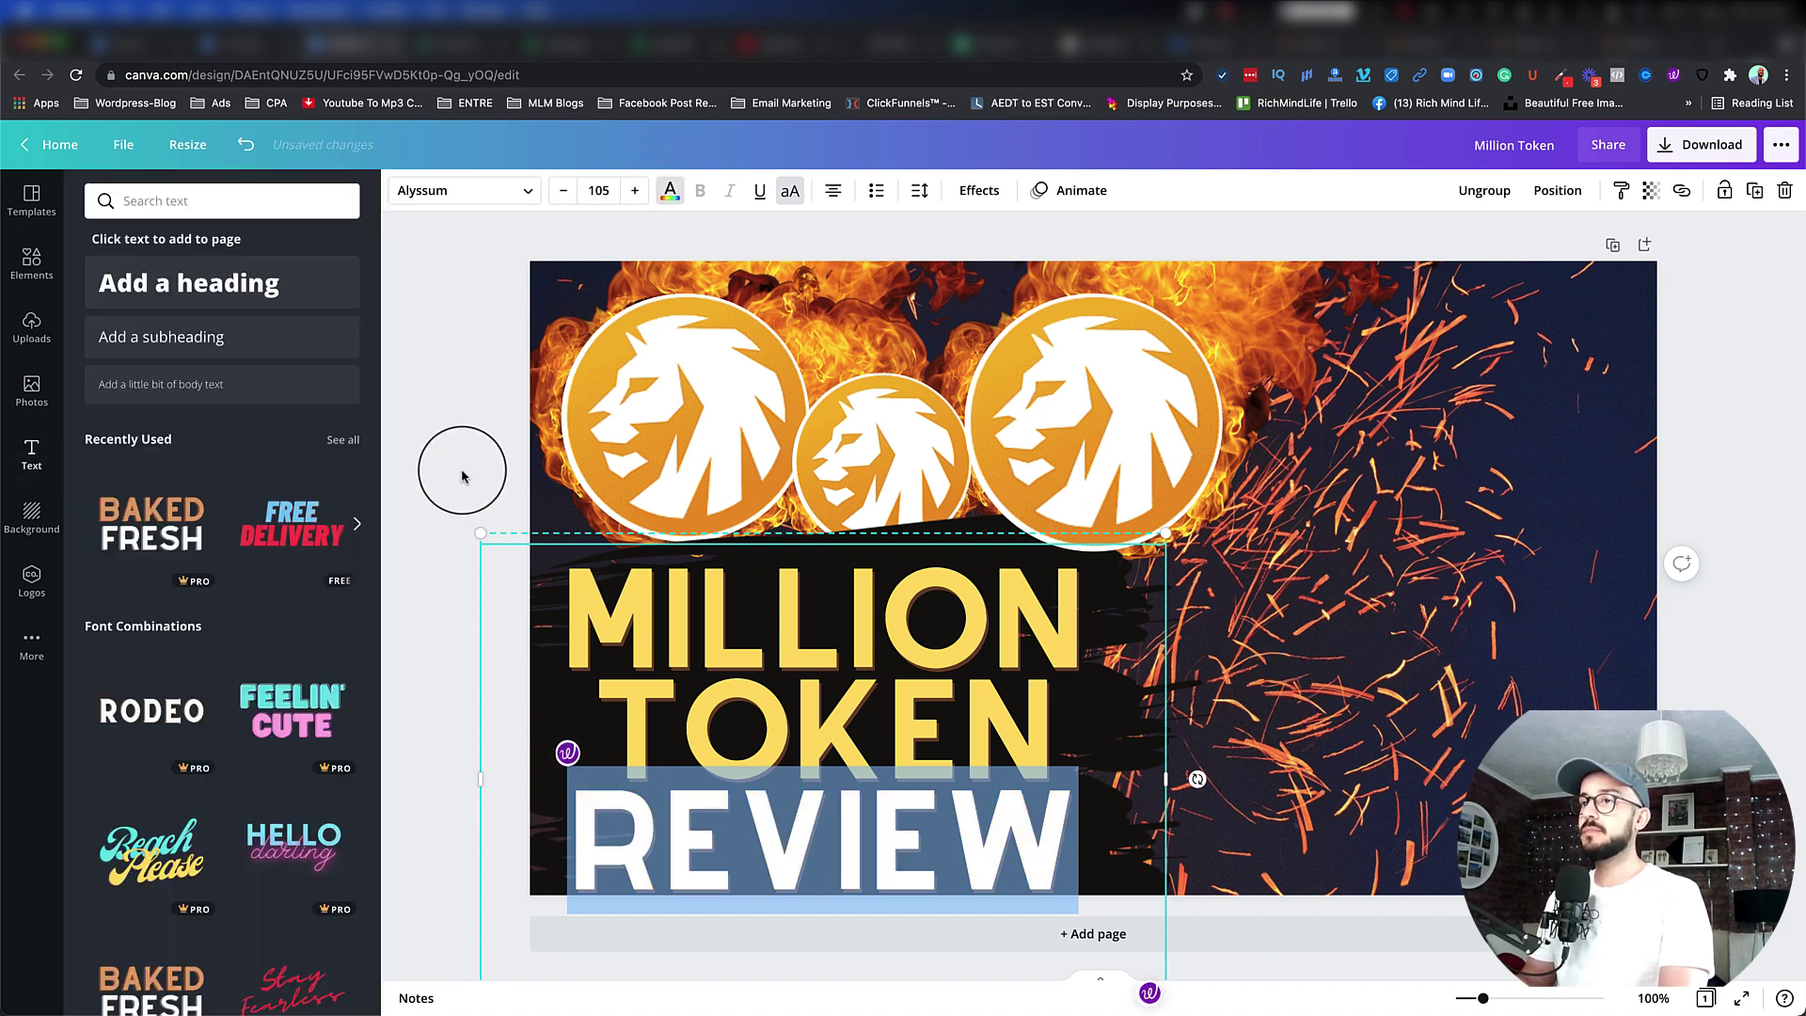
left_click(955, 817)
left_click_drag(955, 816, 953, 804)
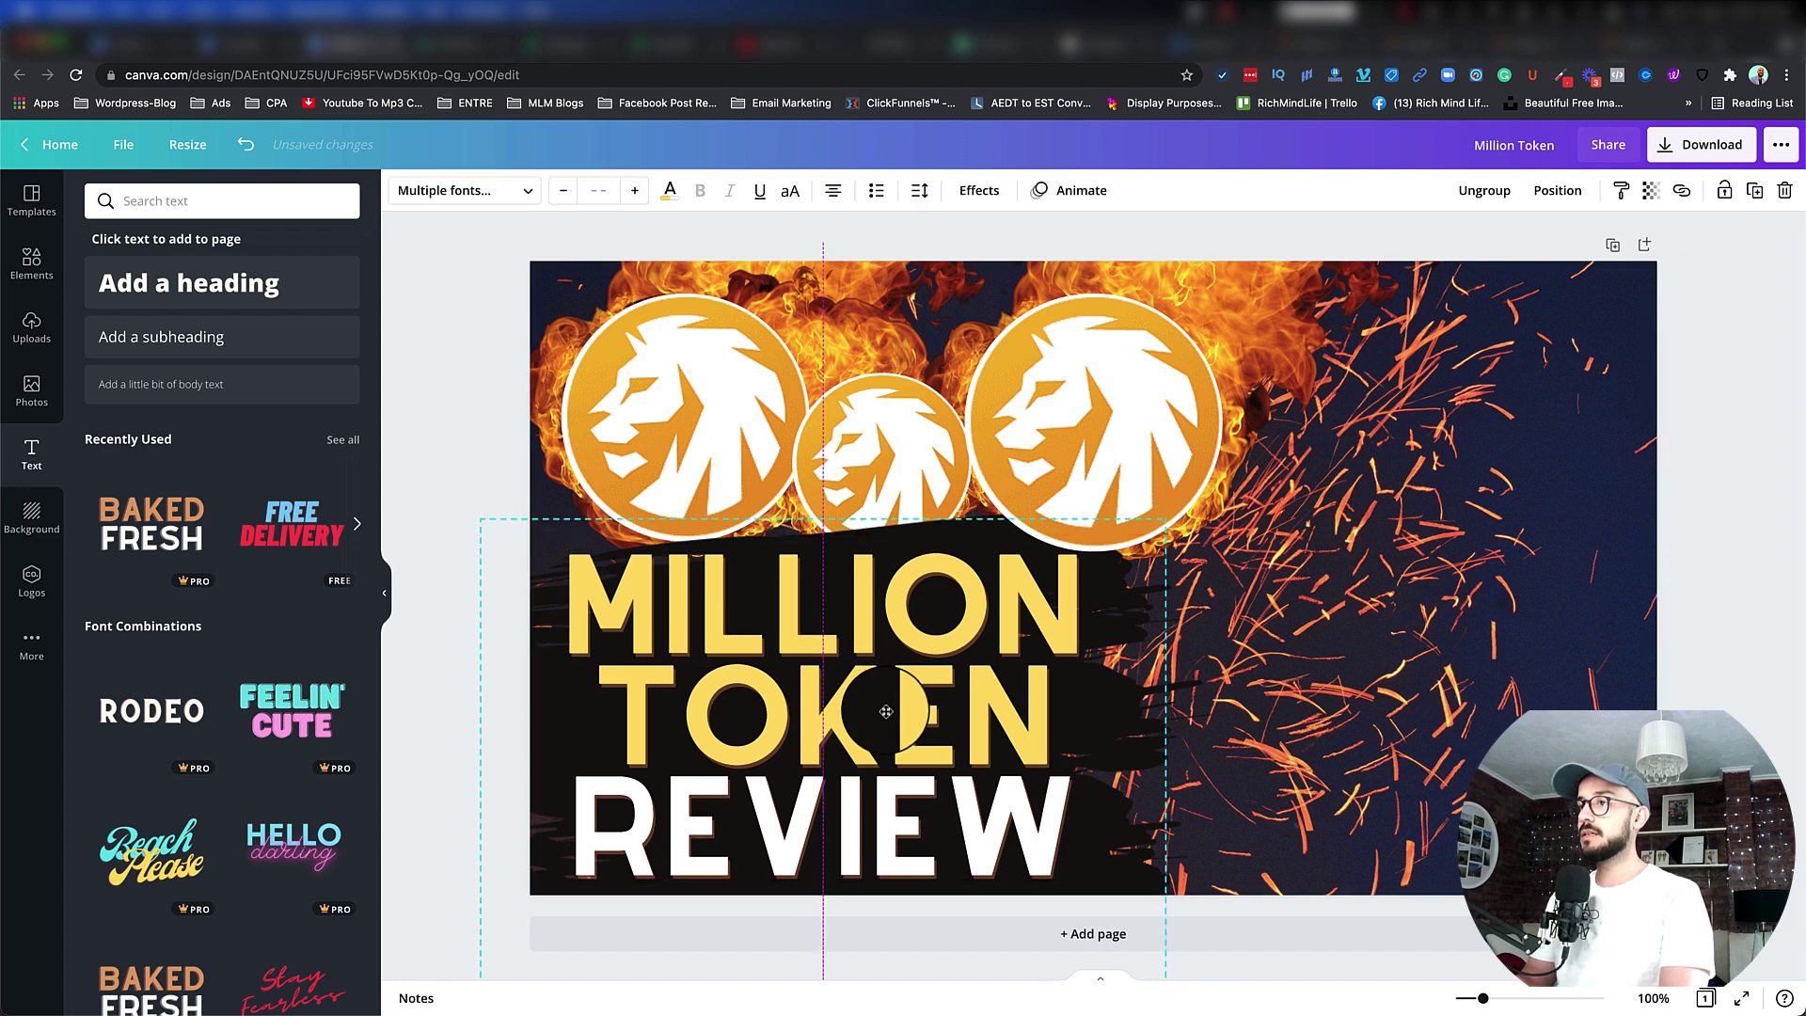
Move the three lion logos higher and shift the title slightly left
left_click_drag(504, 230, 1129, 438)
left_click_drag(873, 393, 863, 369)
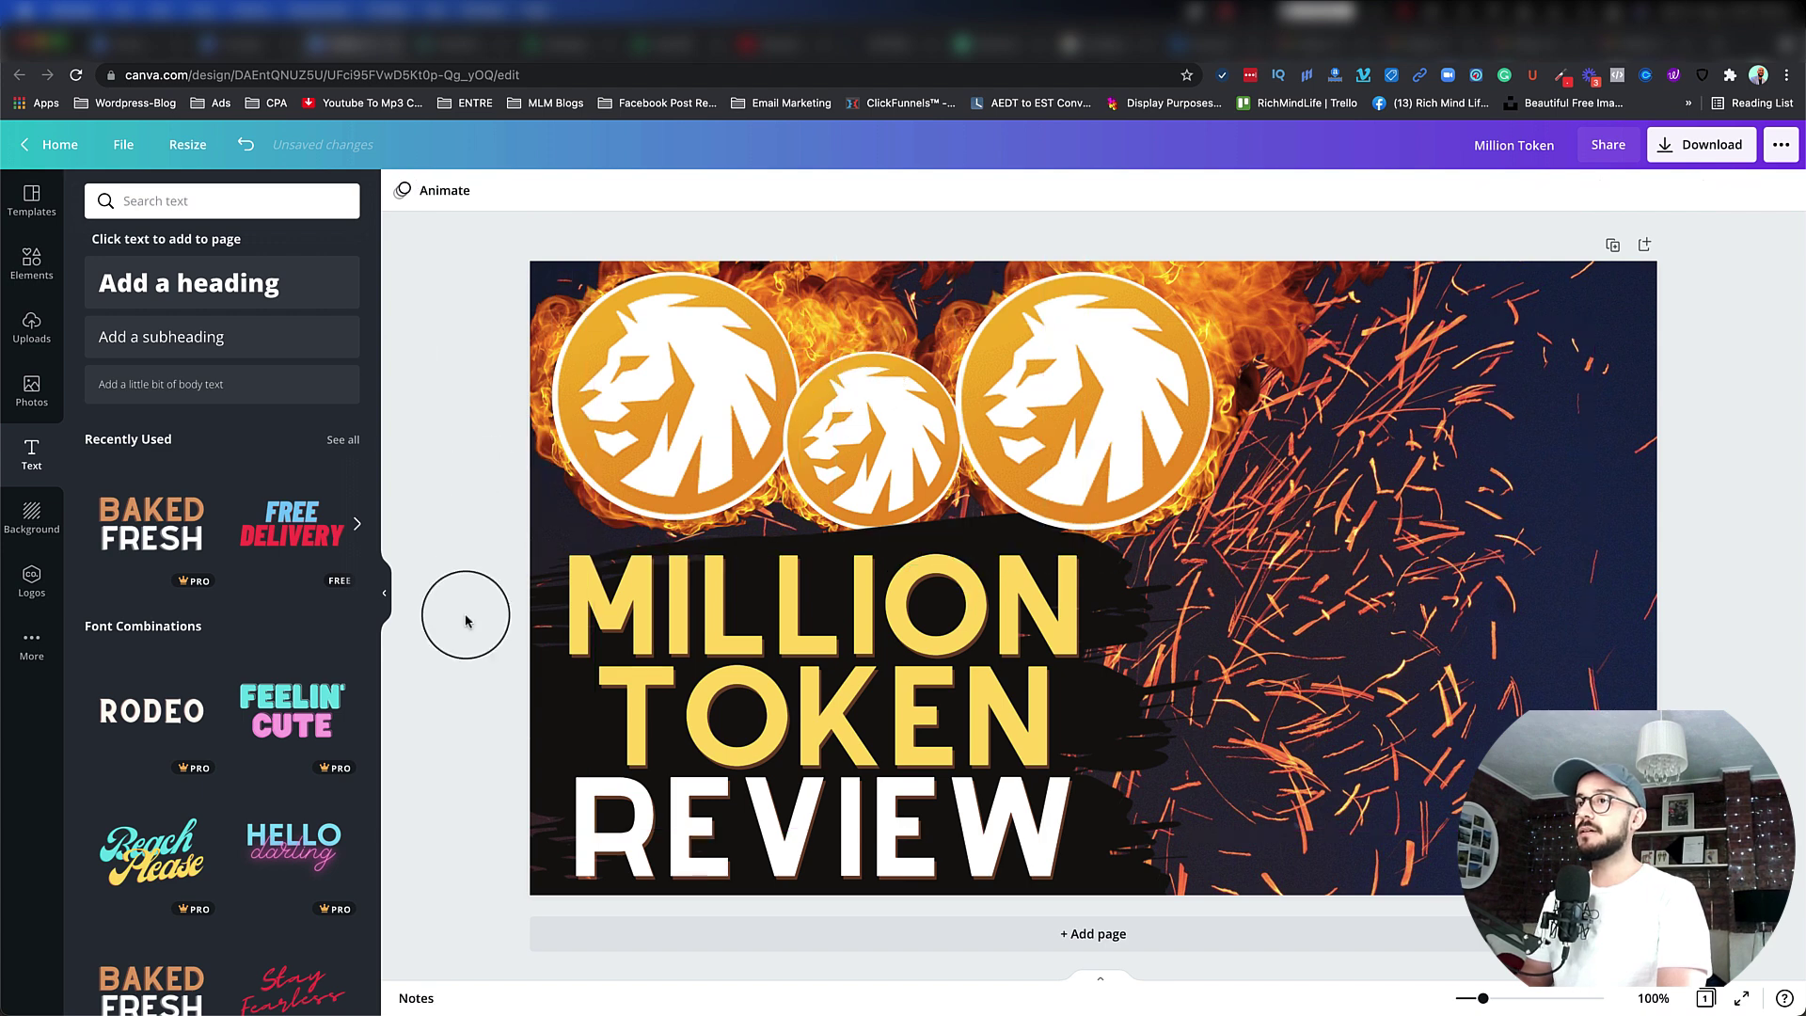
left_click_drag(790, 671, 781, 673)
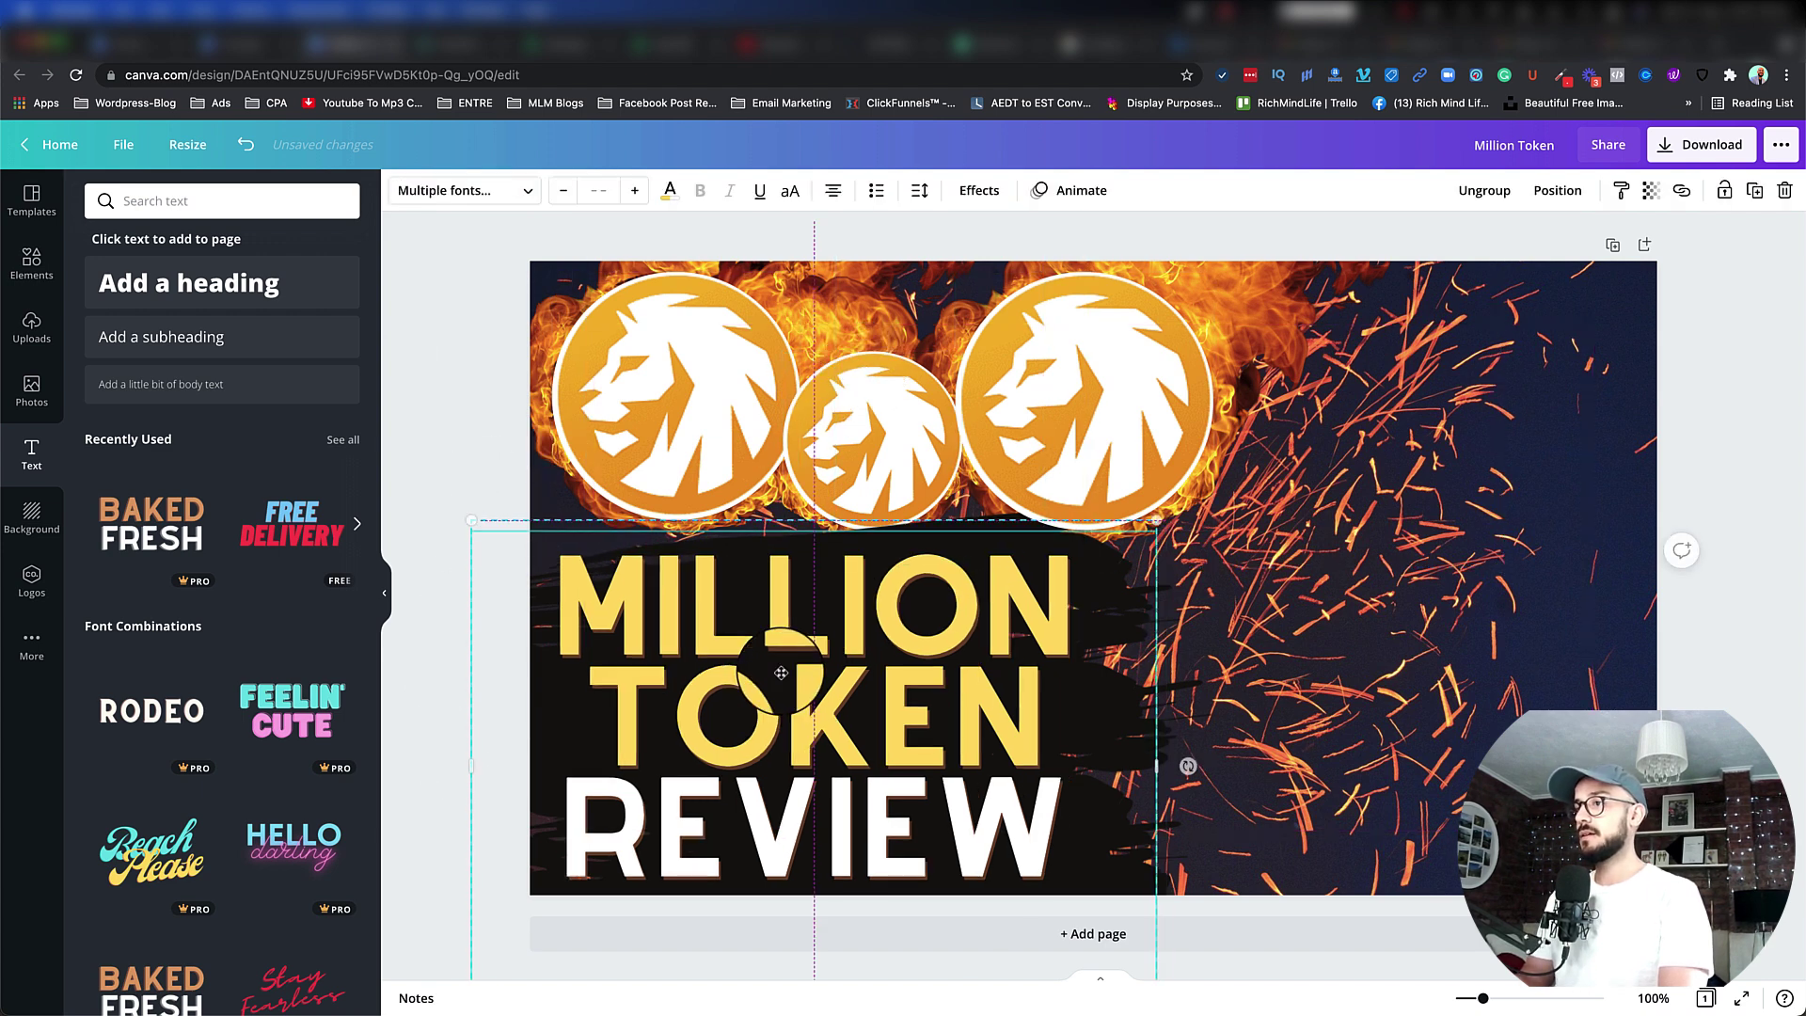
Search the stock photo library for 'wow'
left_click(420, 448)
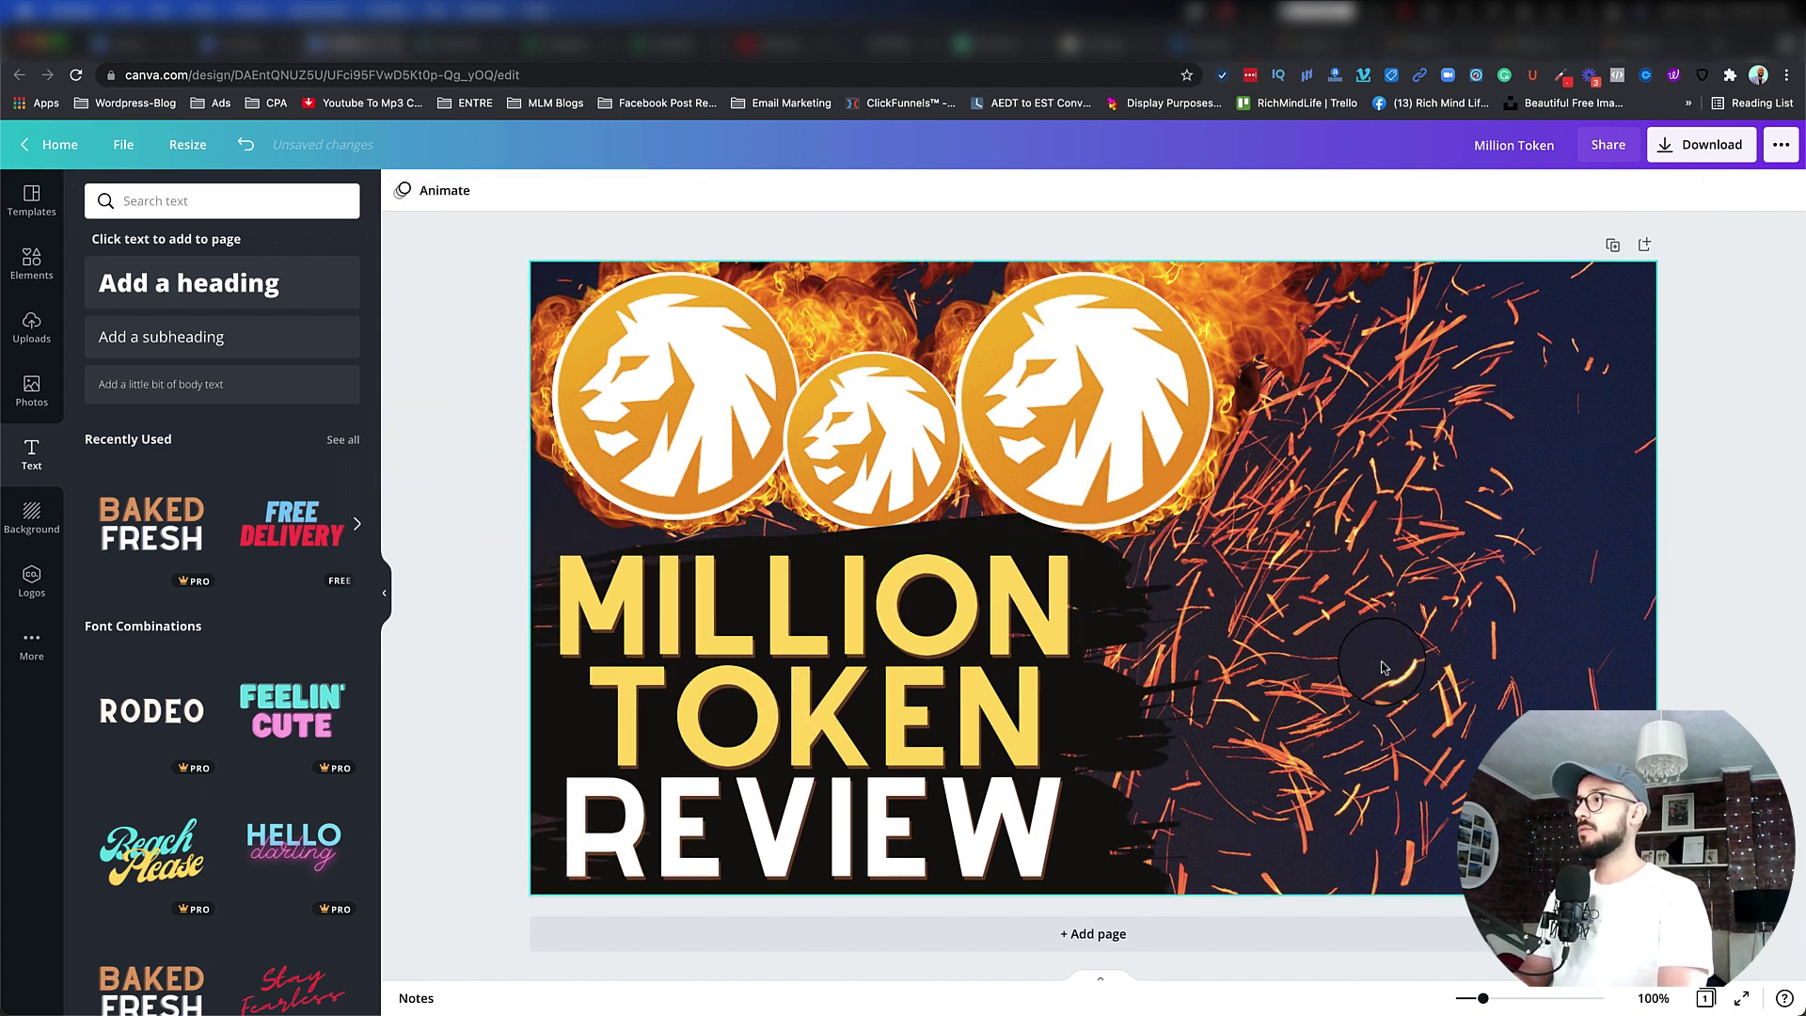
left_click(32, 376)
left_click(201, 204)
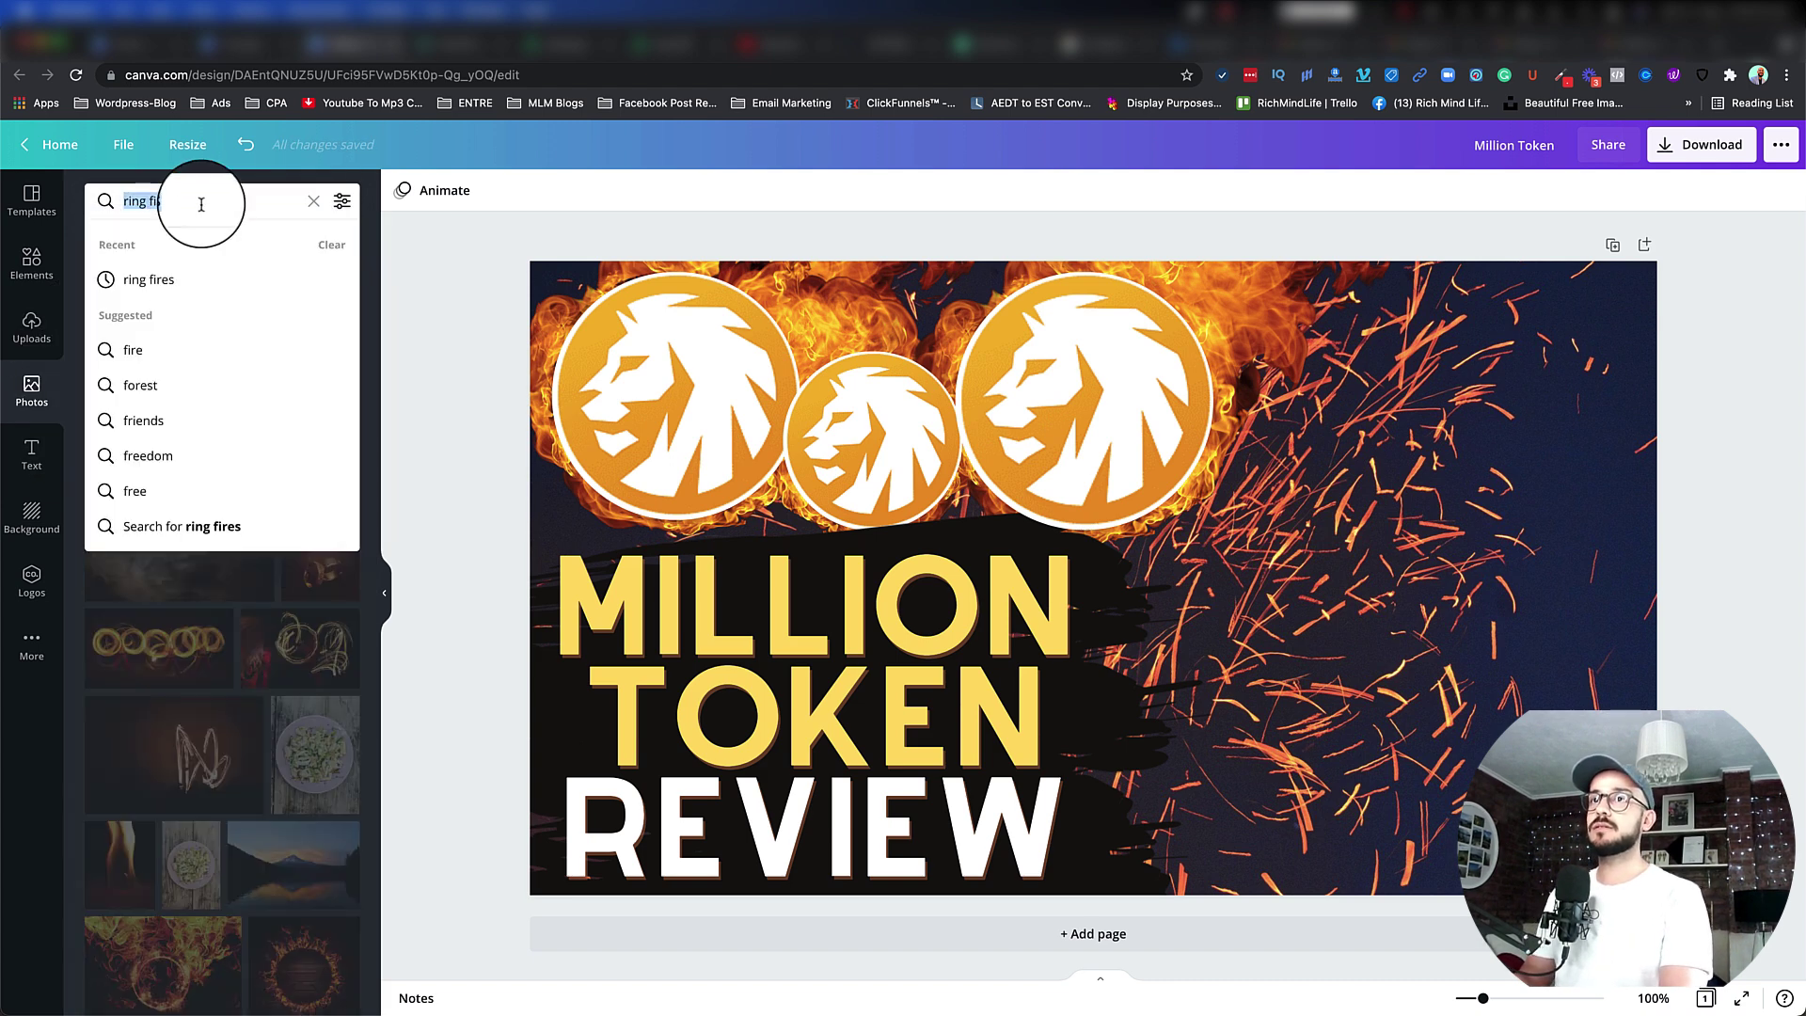
type("wow")
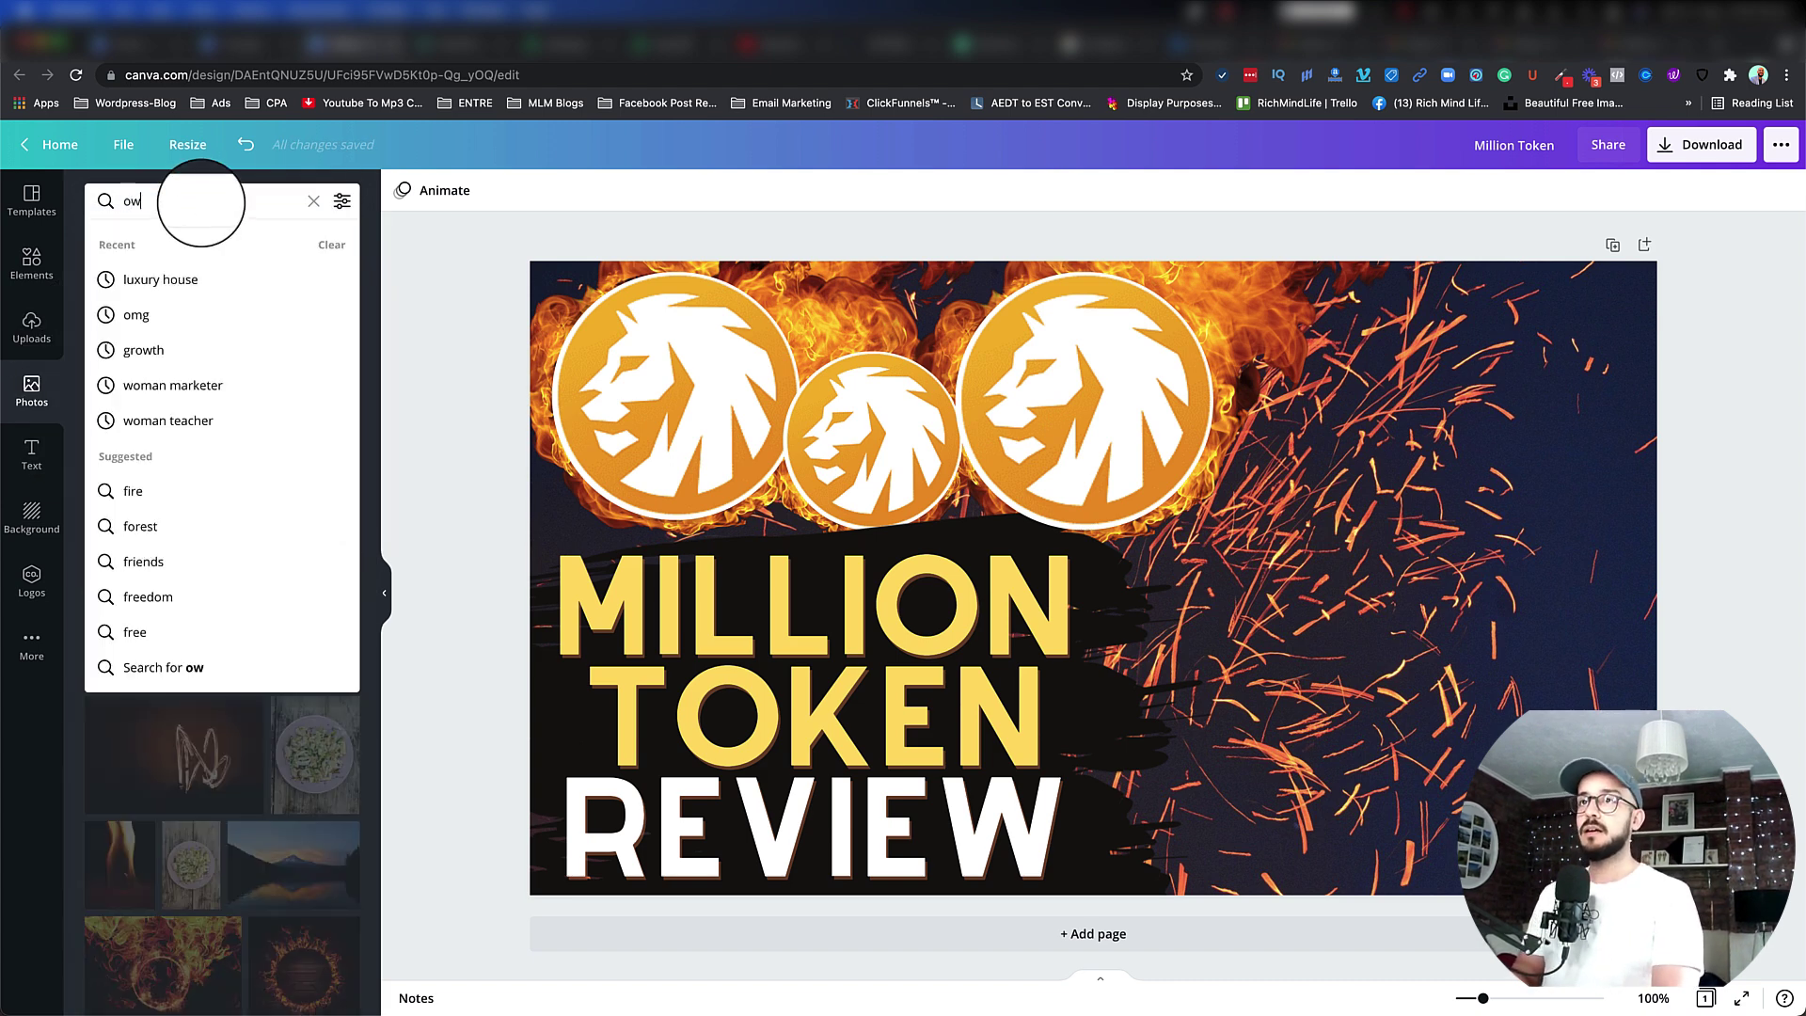
key("Return")
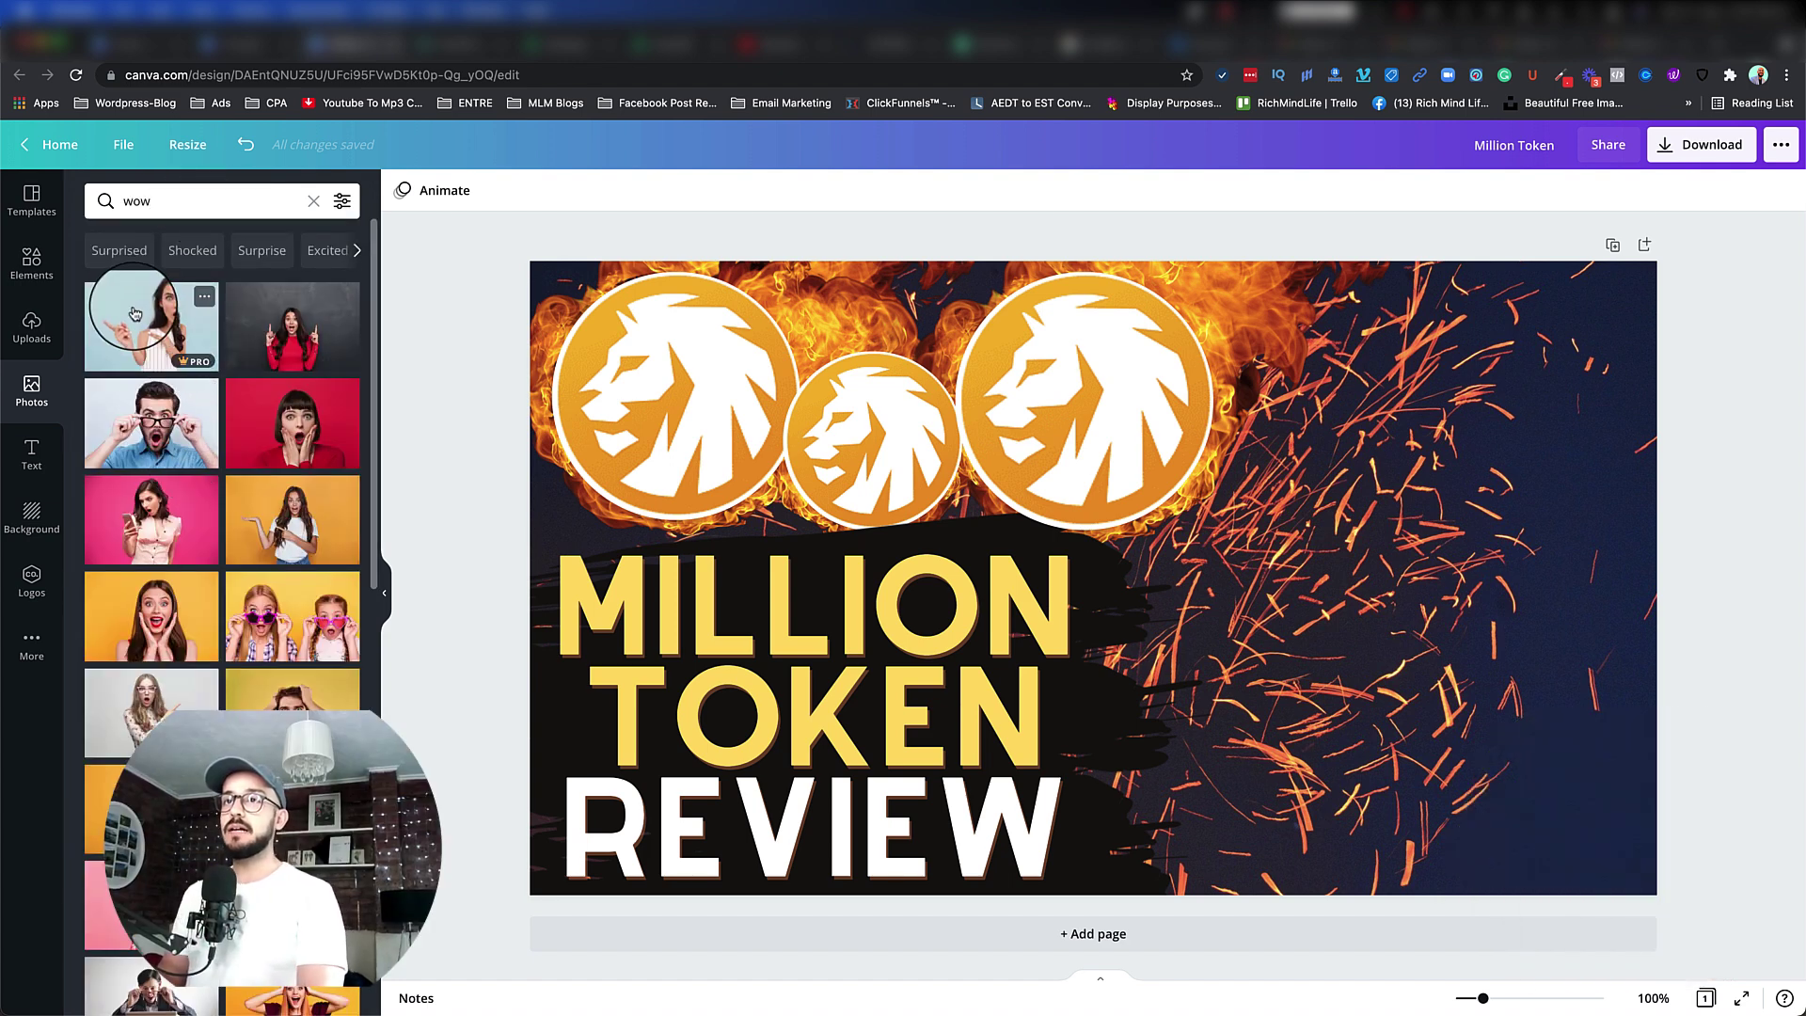
Add the surprised pointing woman photo and move it toward the right side
left_click(169, 334)
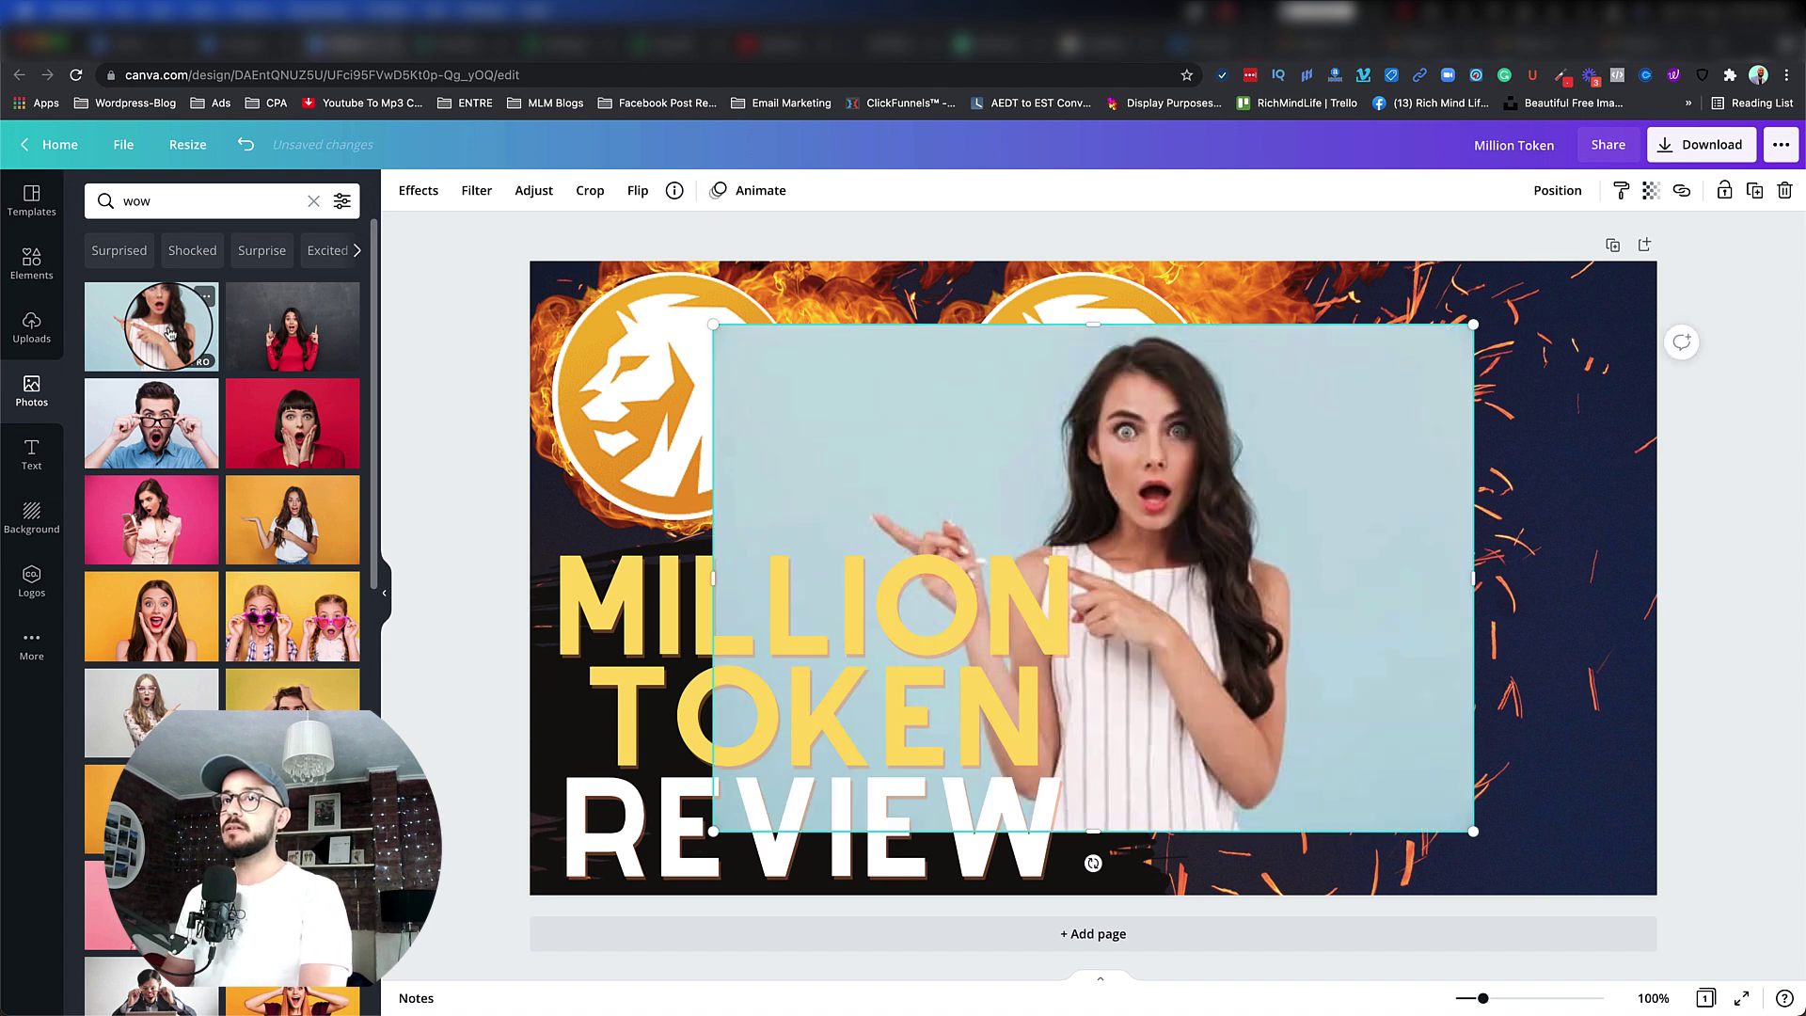
left_click_drag(1118, 470, 1289, 470)
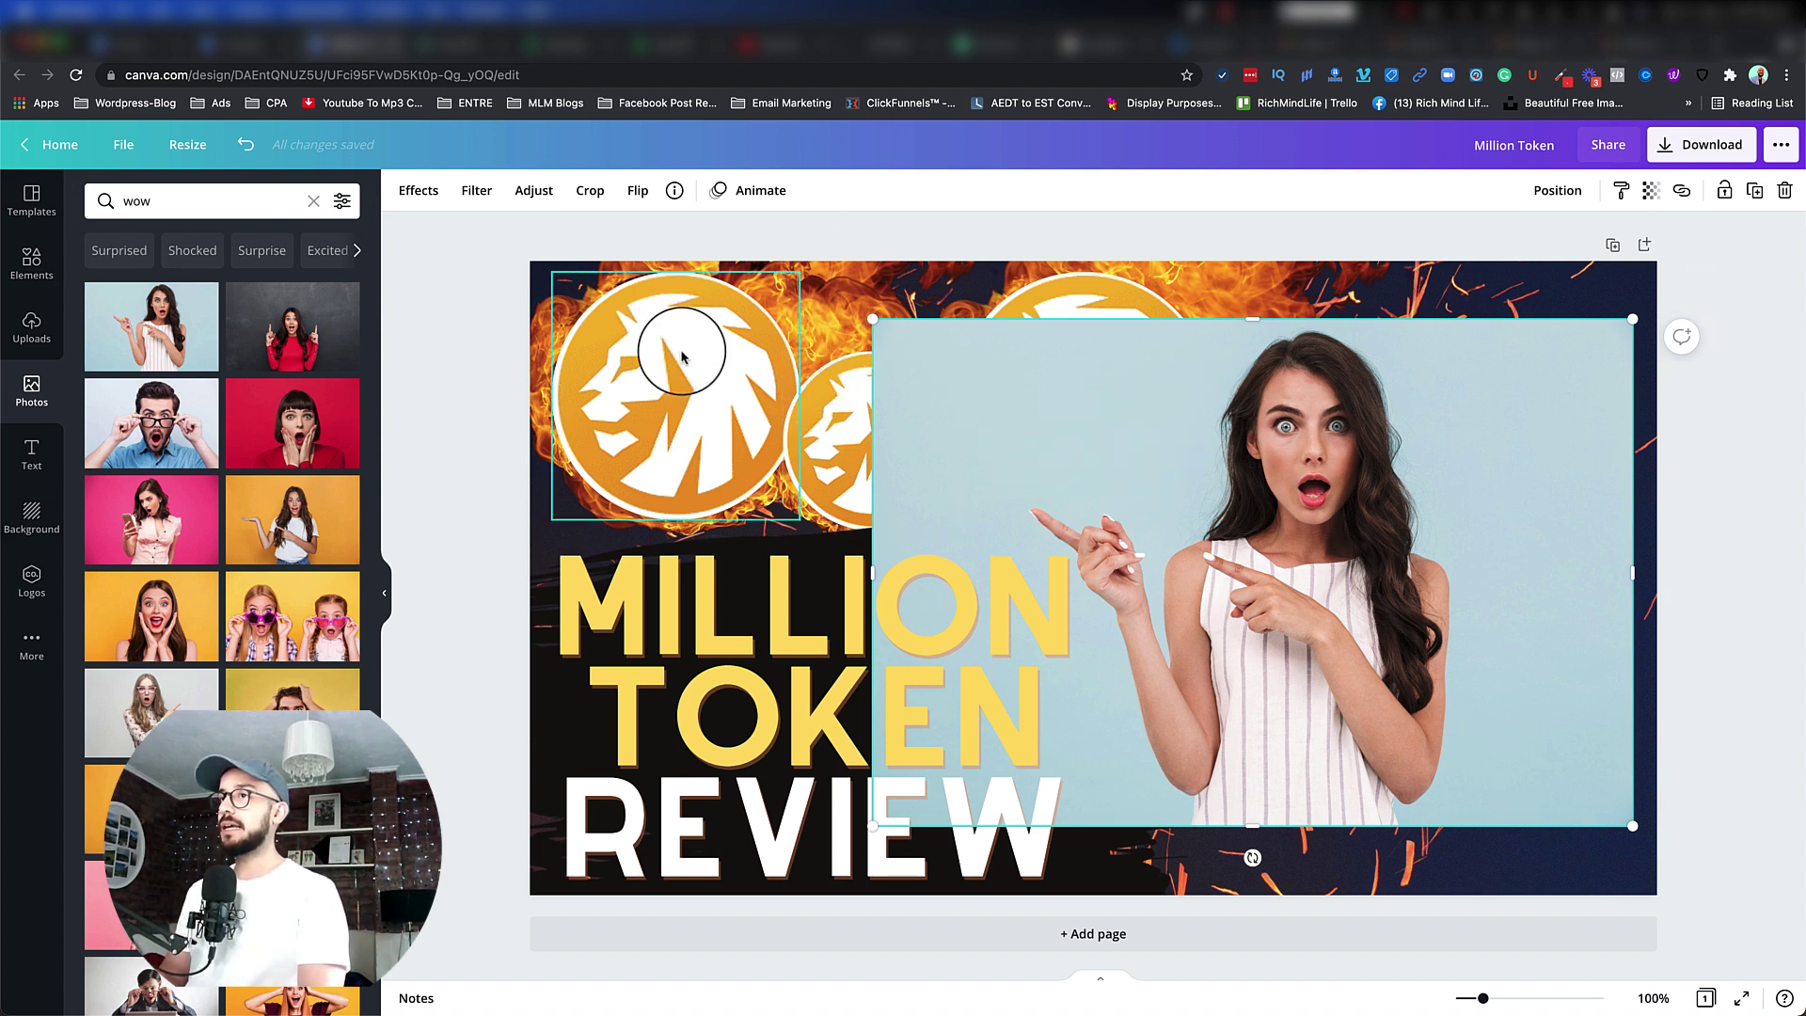
left_click(403, 201)
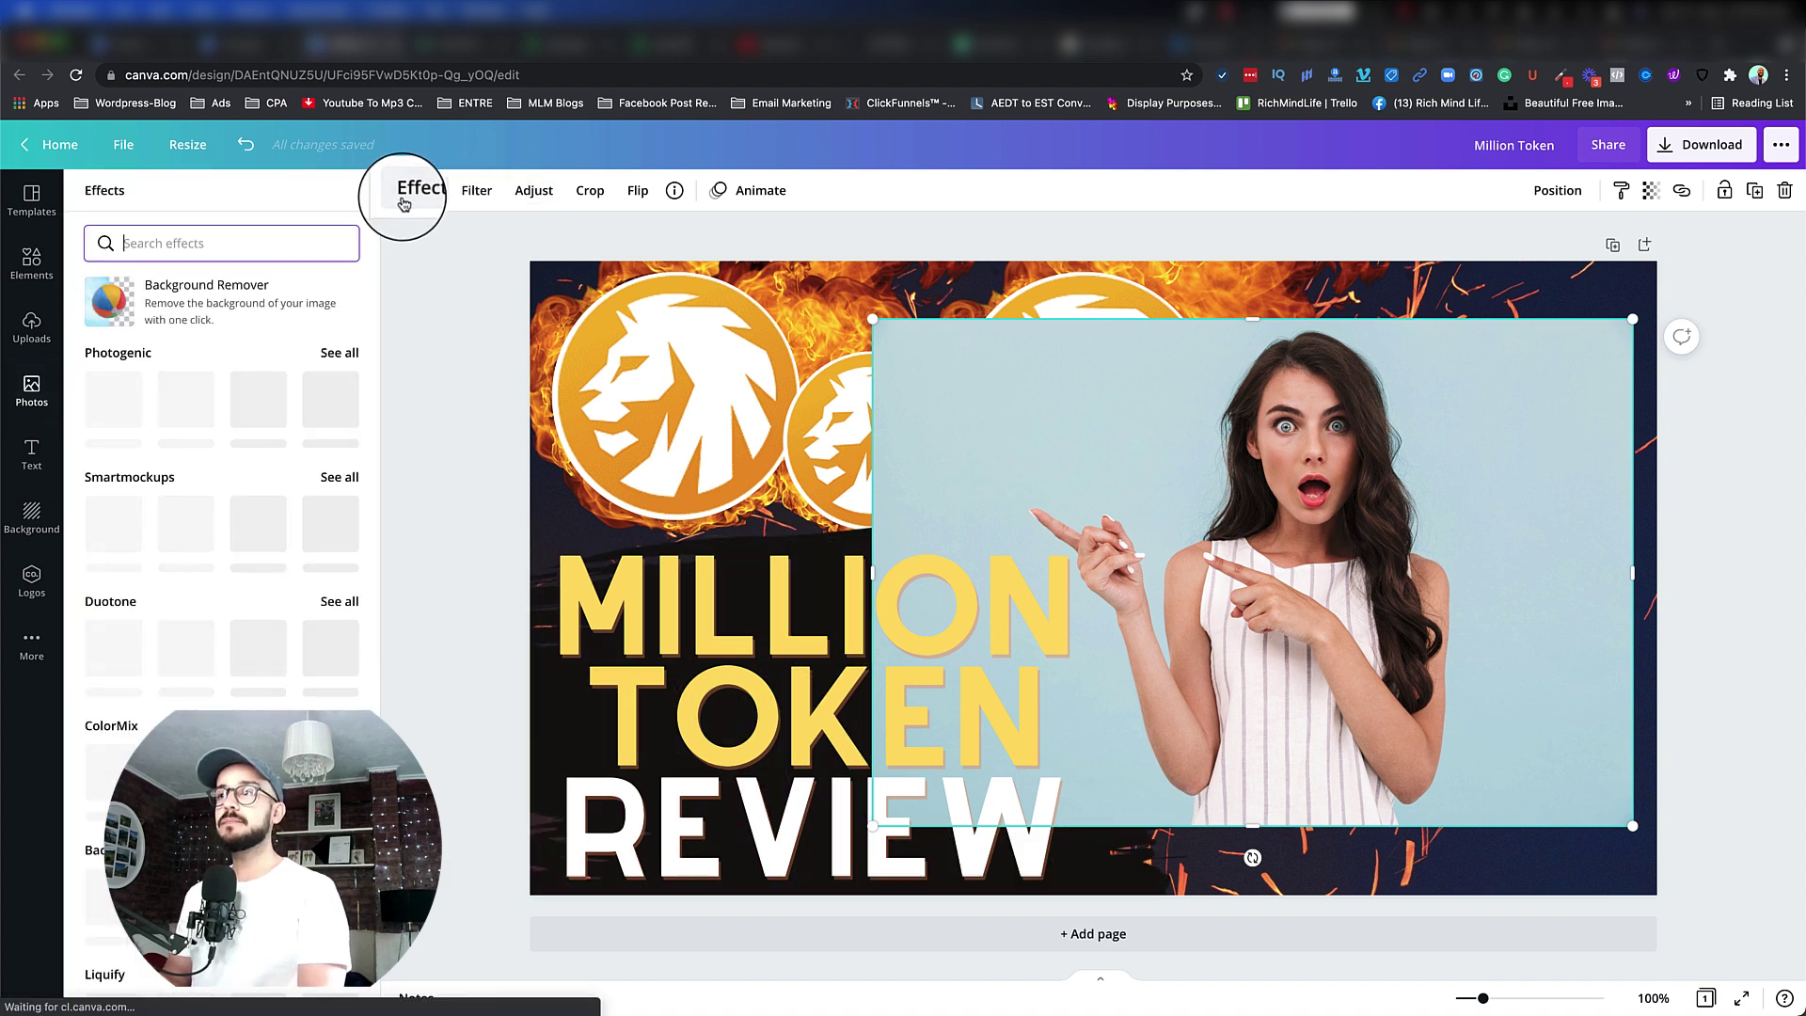
Apply Background Remover to the woman photo to cut out her light blue background
left_click(237, 303)
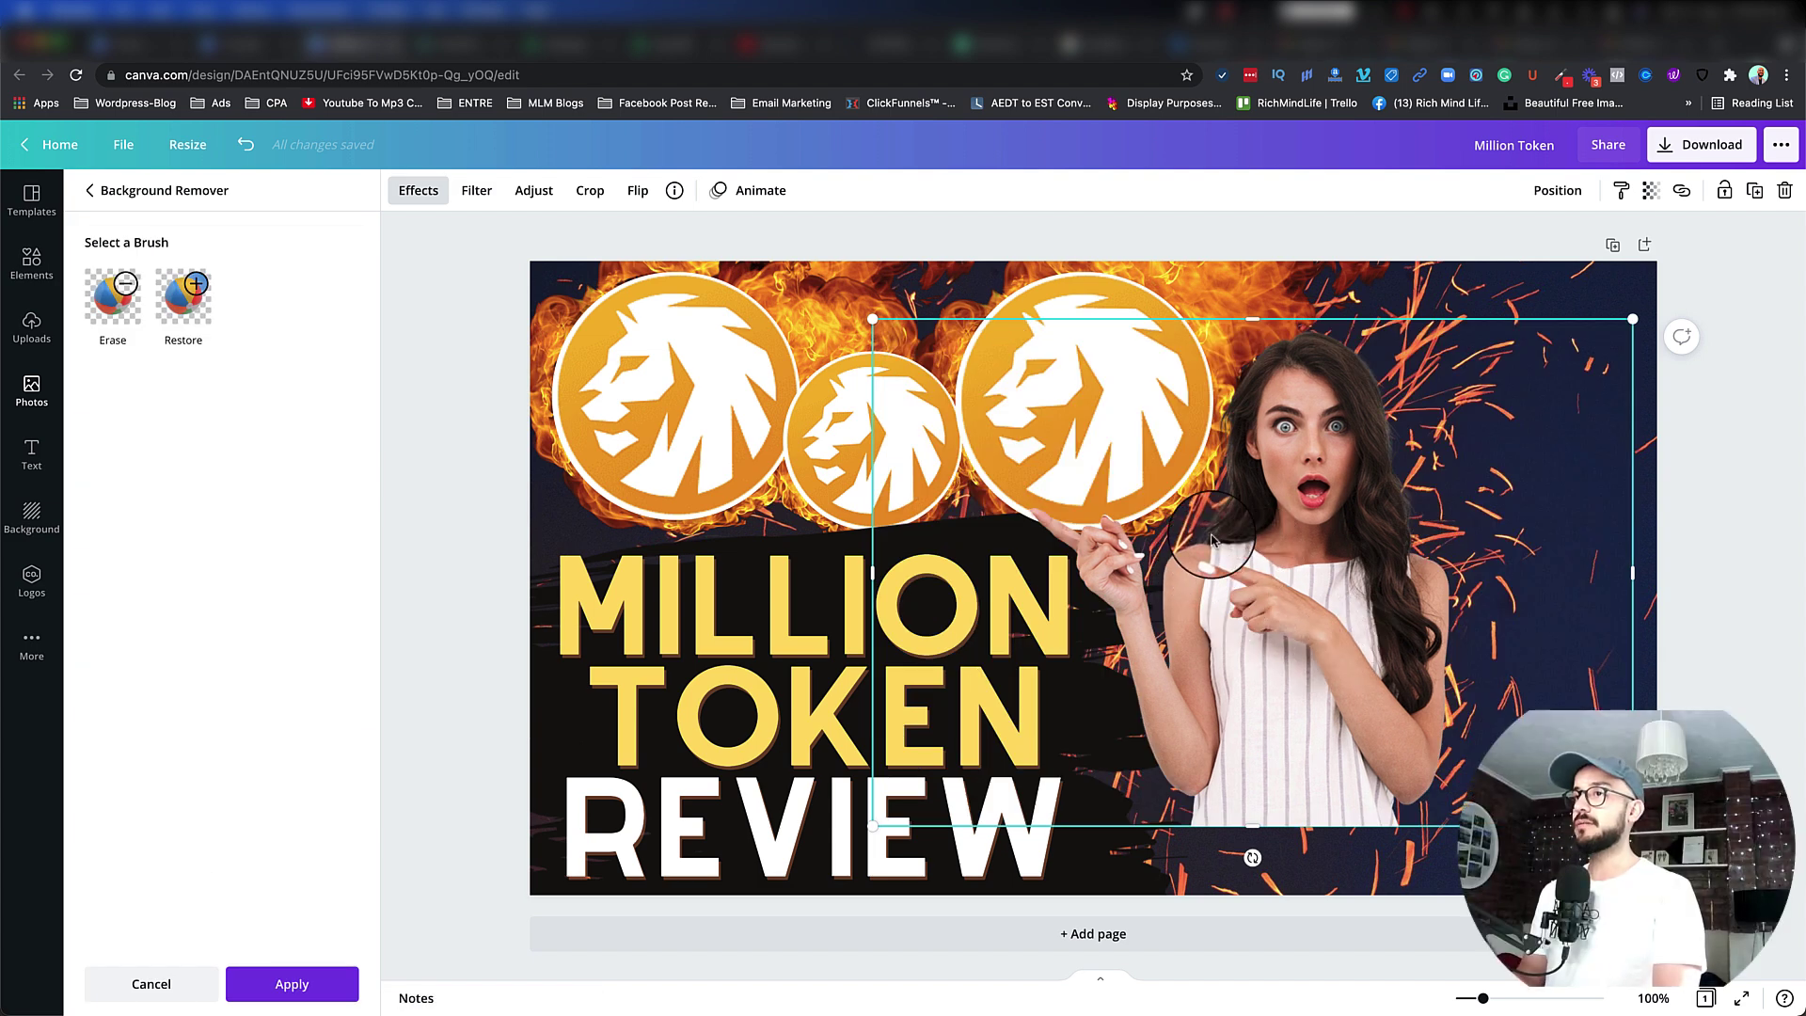
left_click(294, 988)
scroll(163, 849, "down", 10)
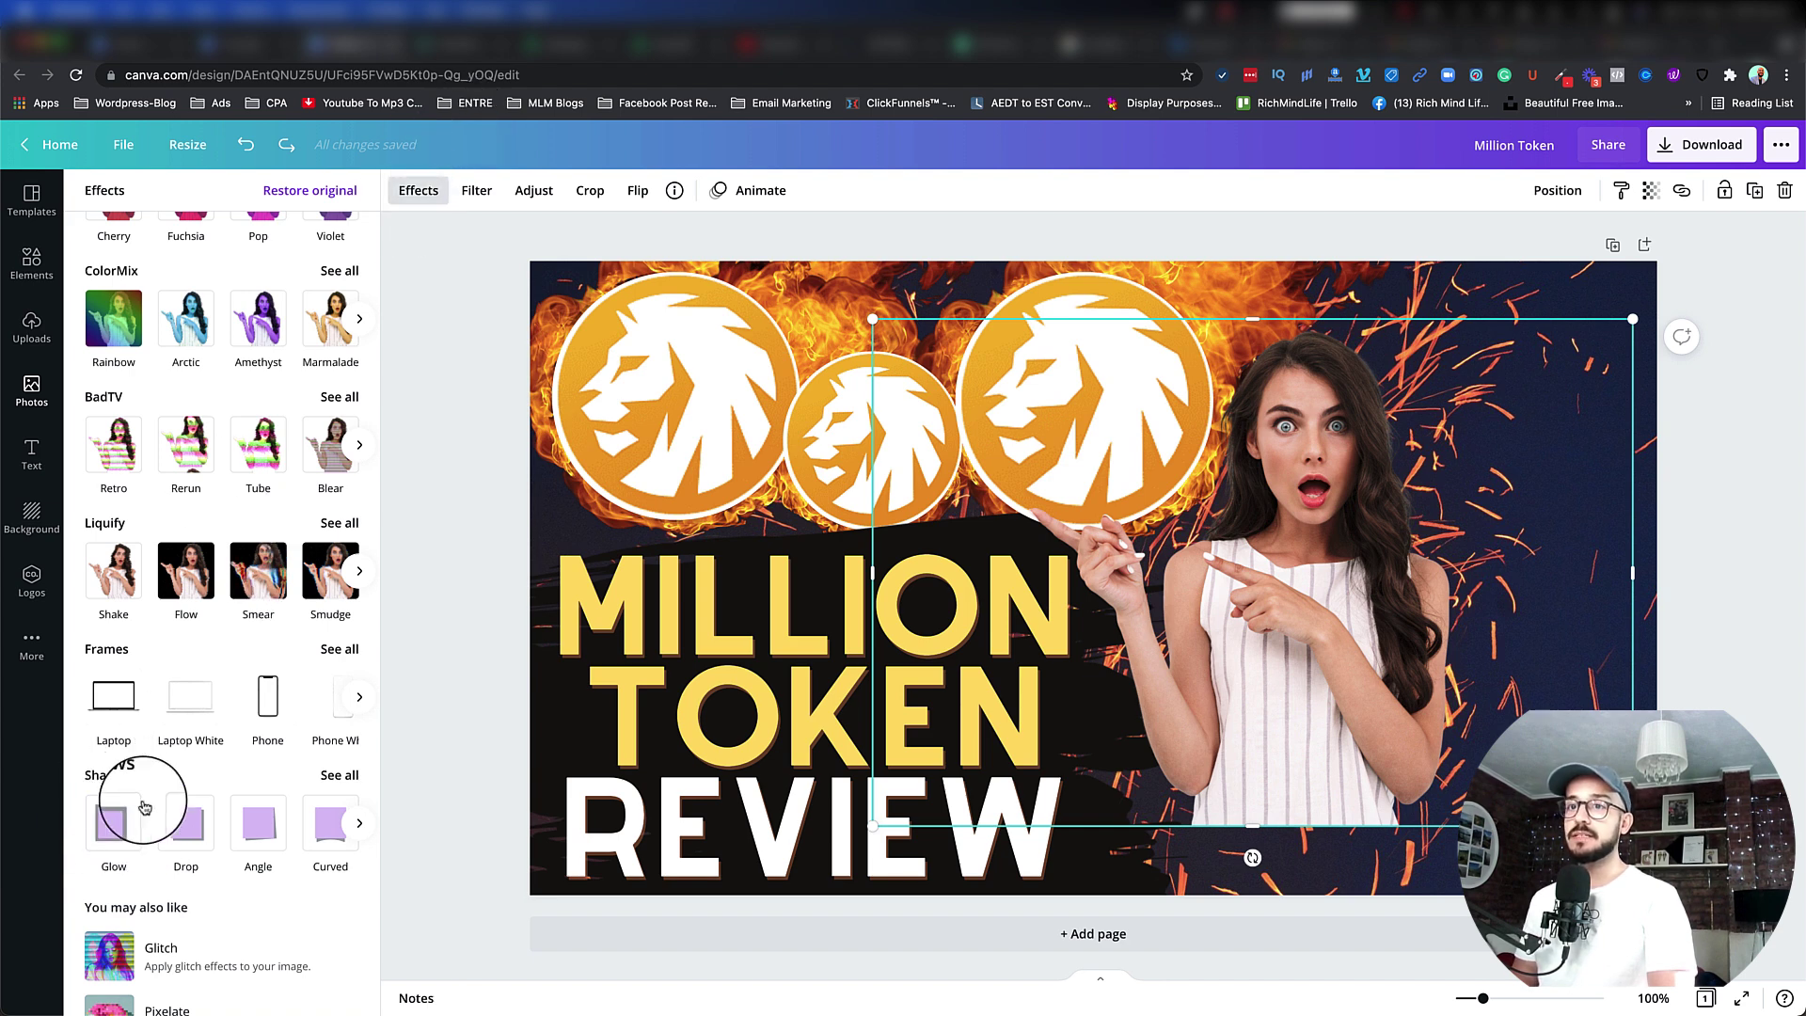
Add a yellow Glow shadow to the woman with transparency 92 and size 8
left_click(116, 831)
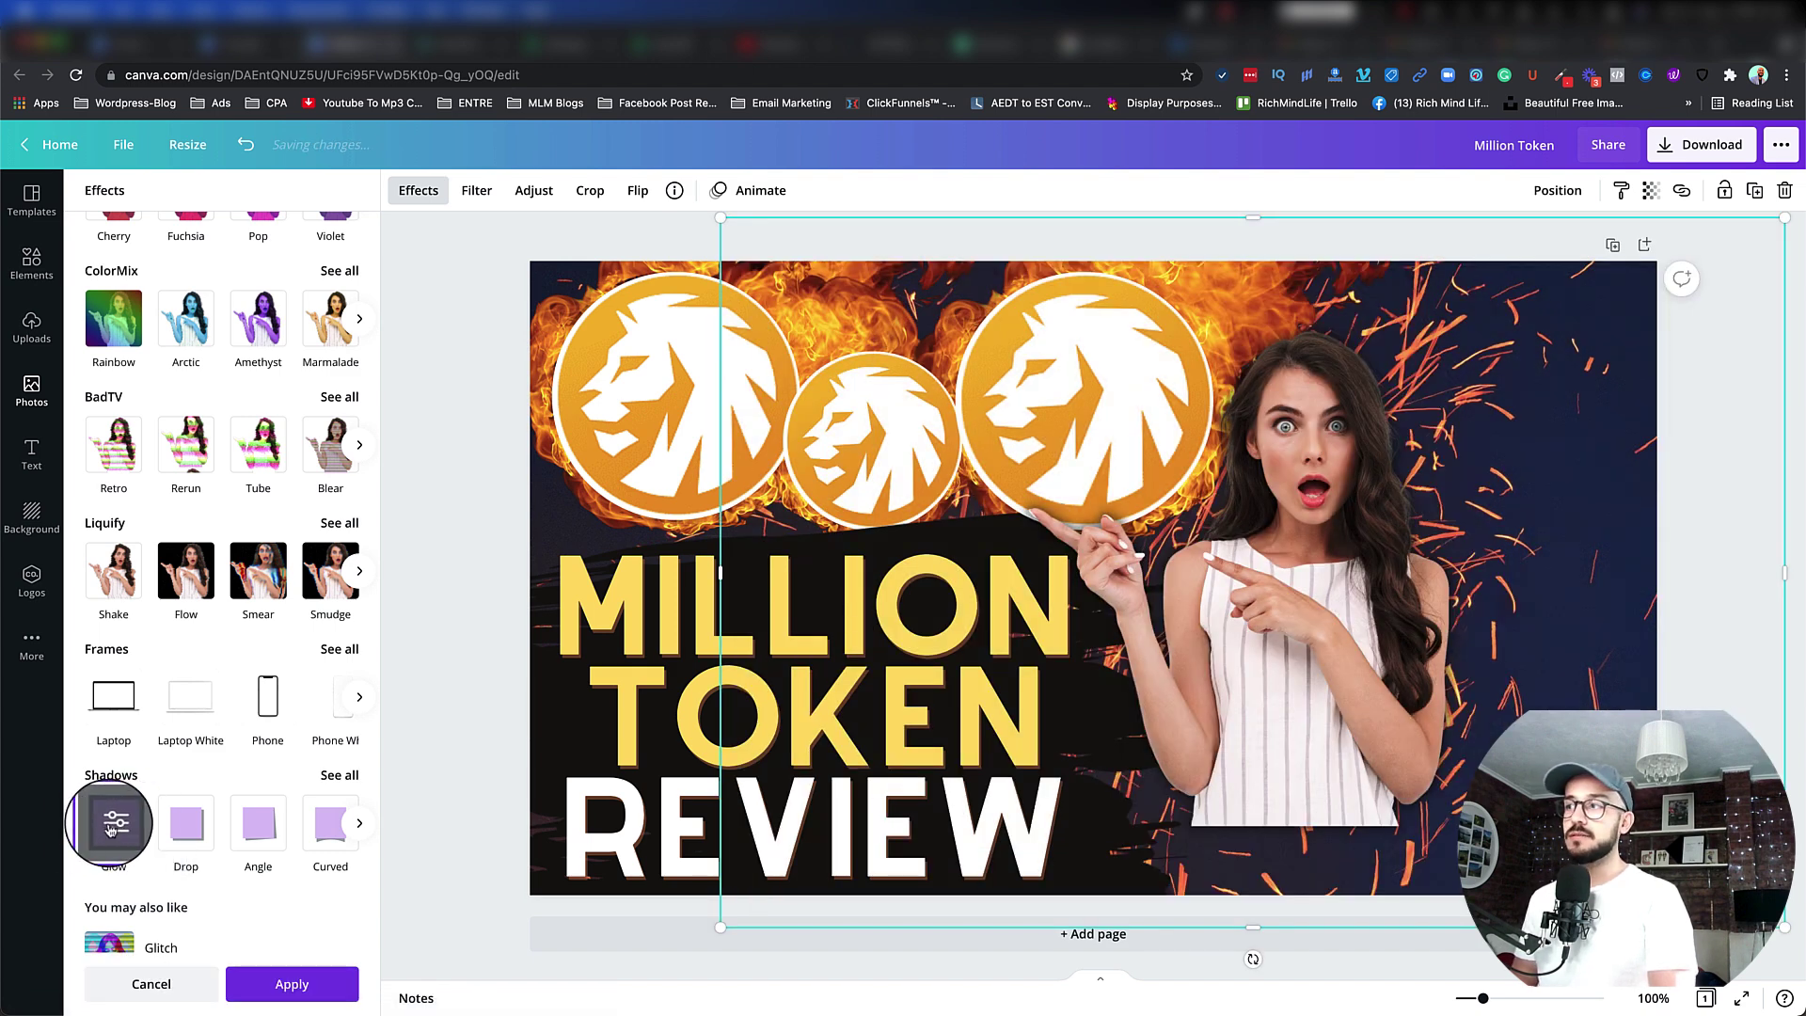
left_click(110, 828)
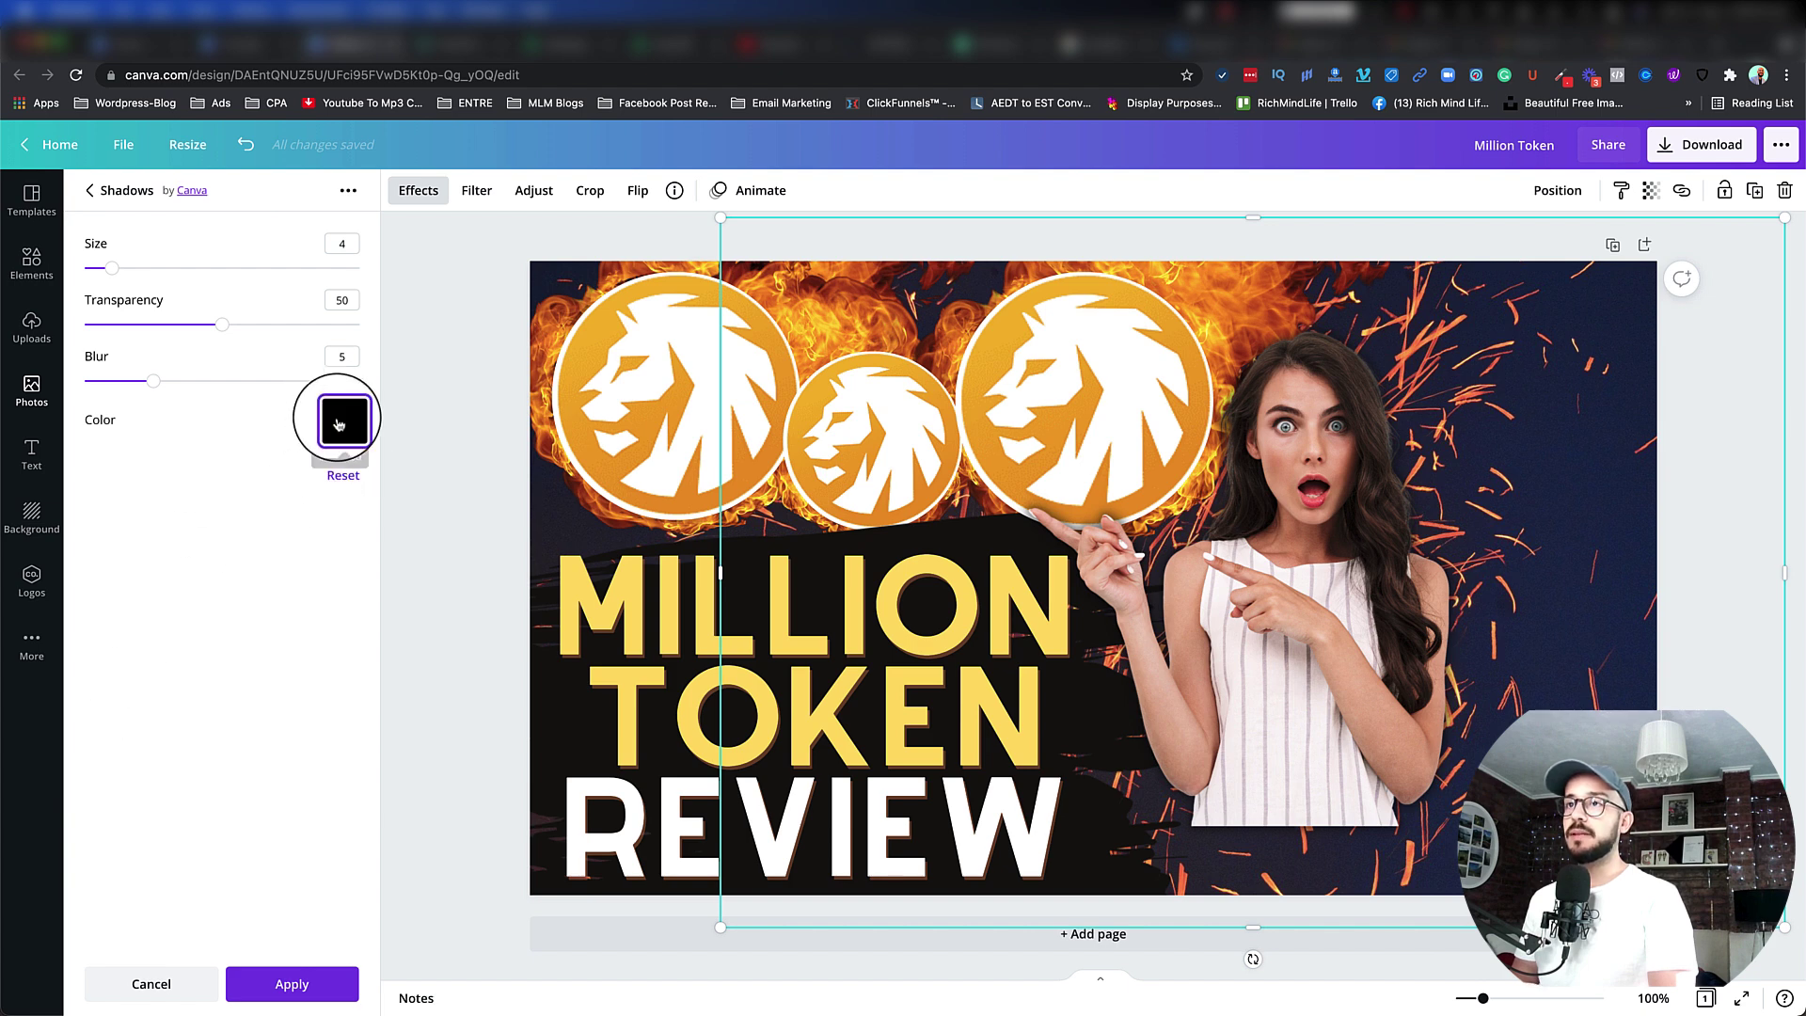
left_click(342, 431)
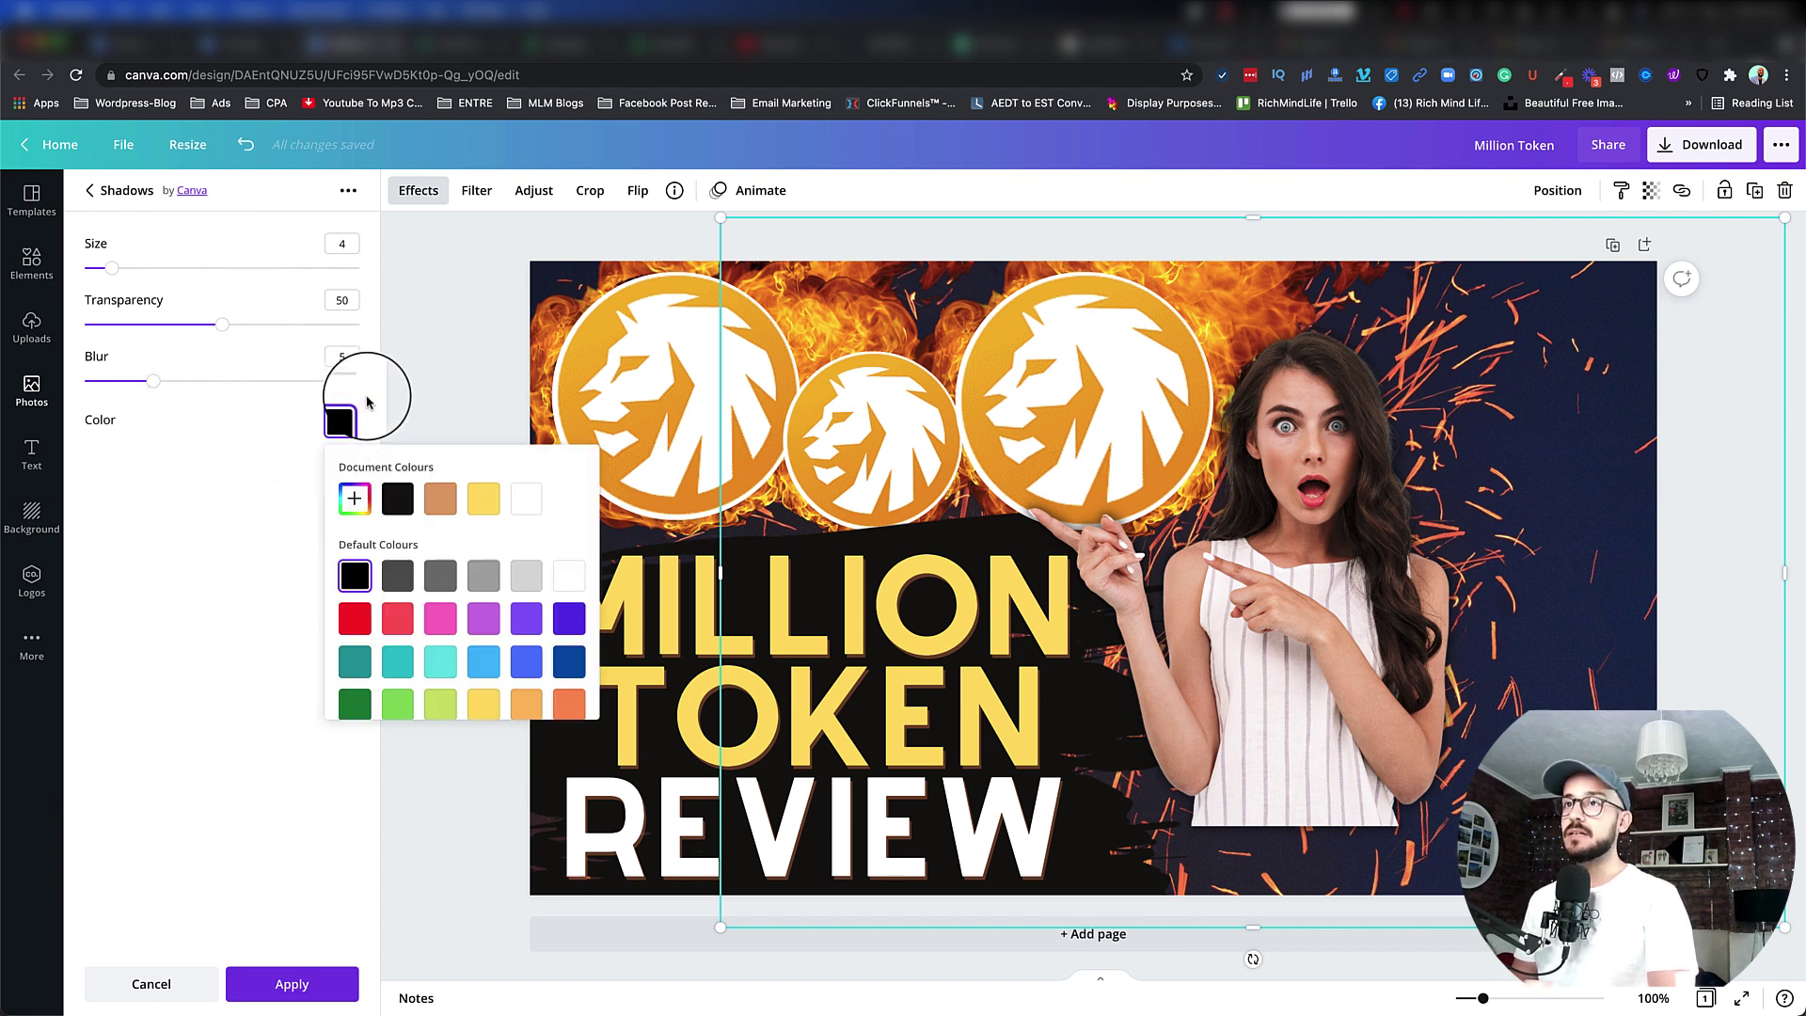
left_click(246, 484)
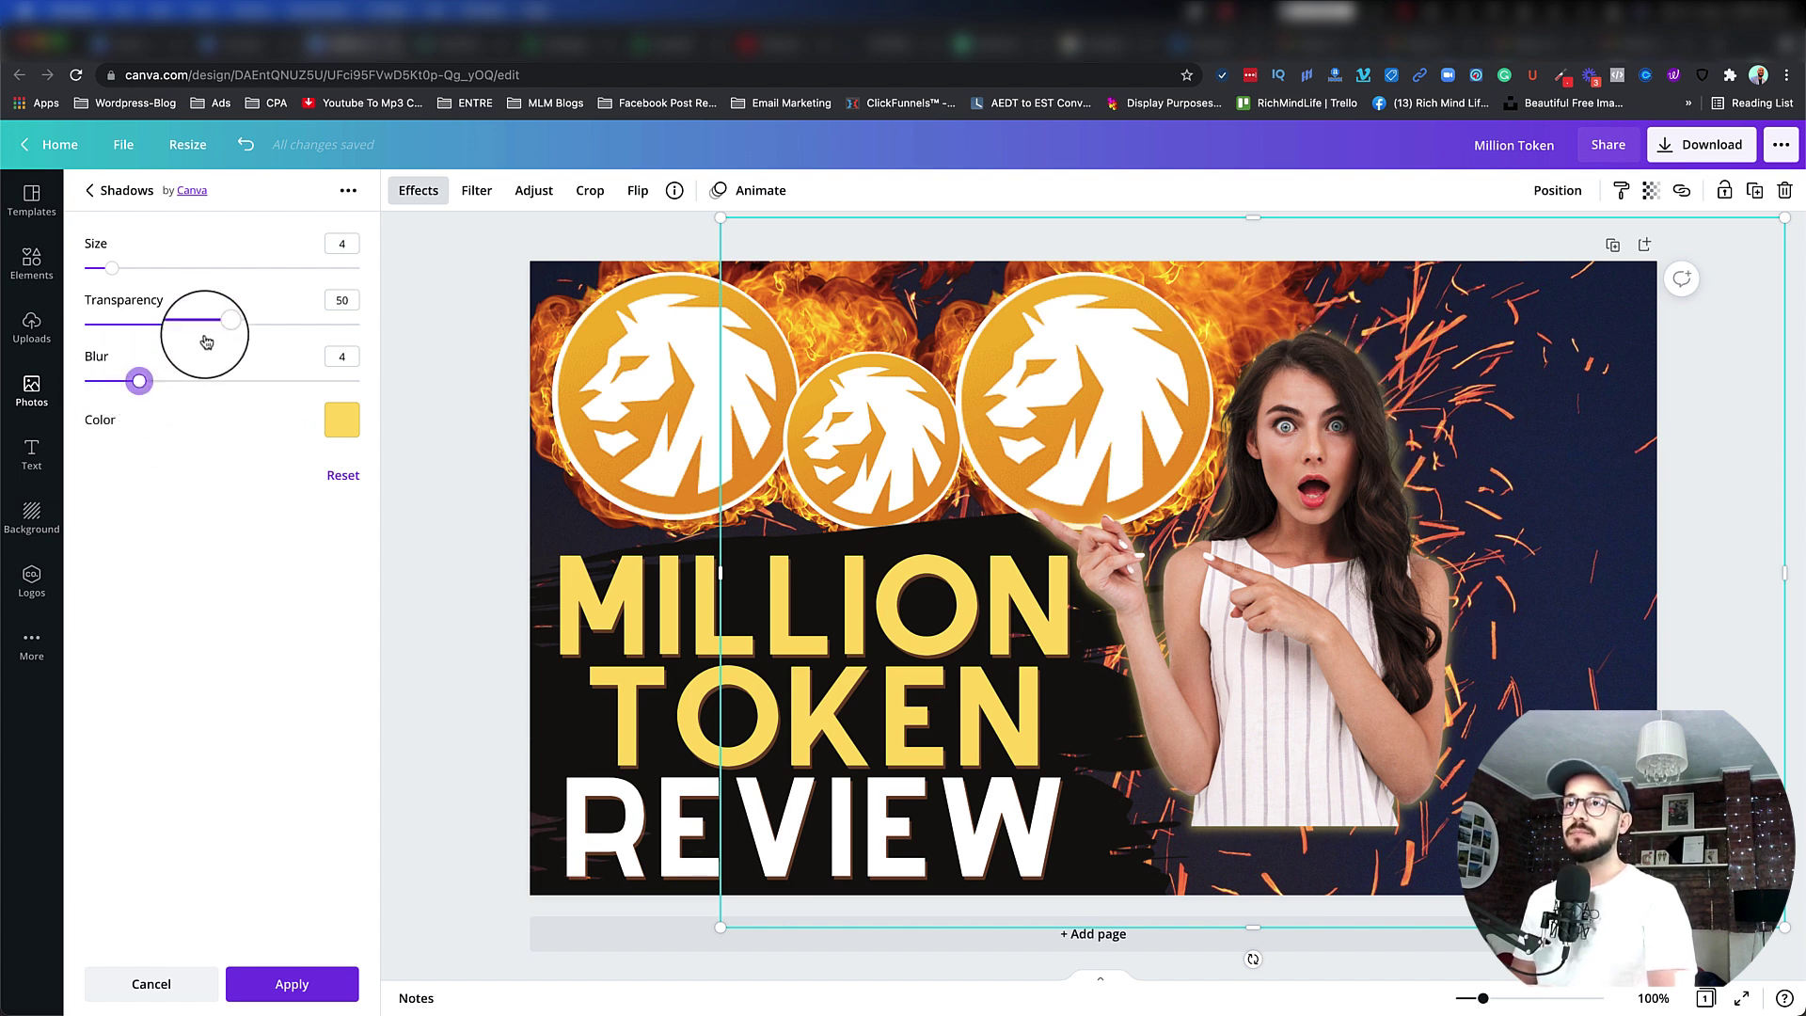
left_click_drag(290, 328, 322, 327)
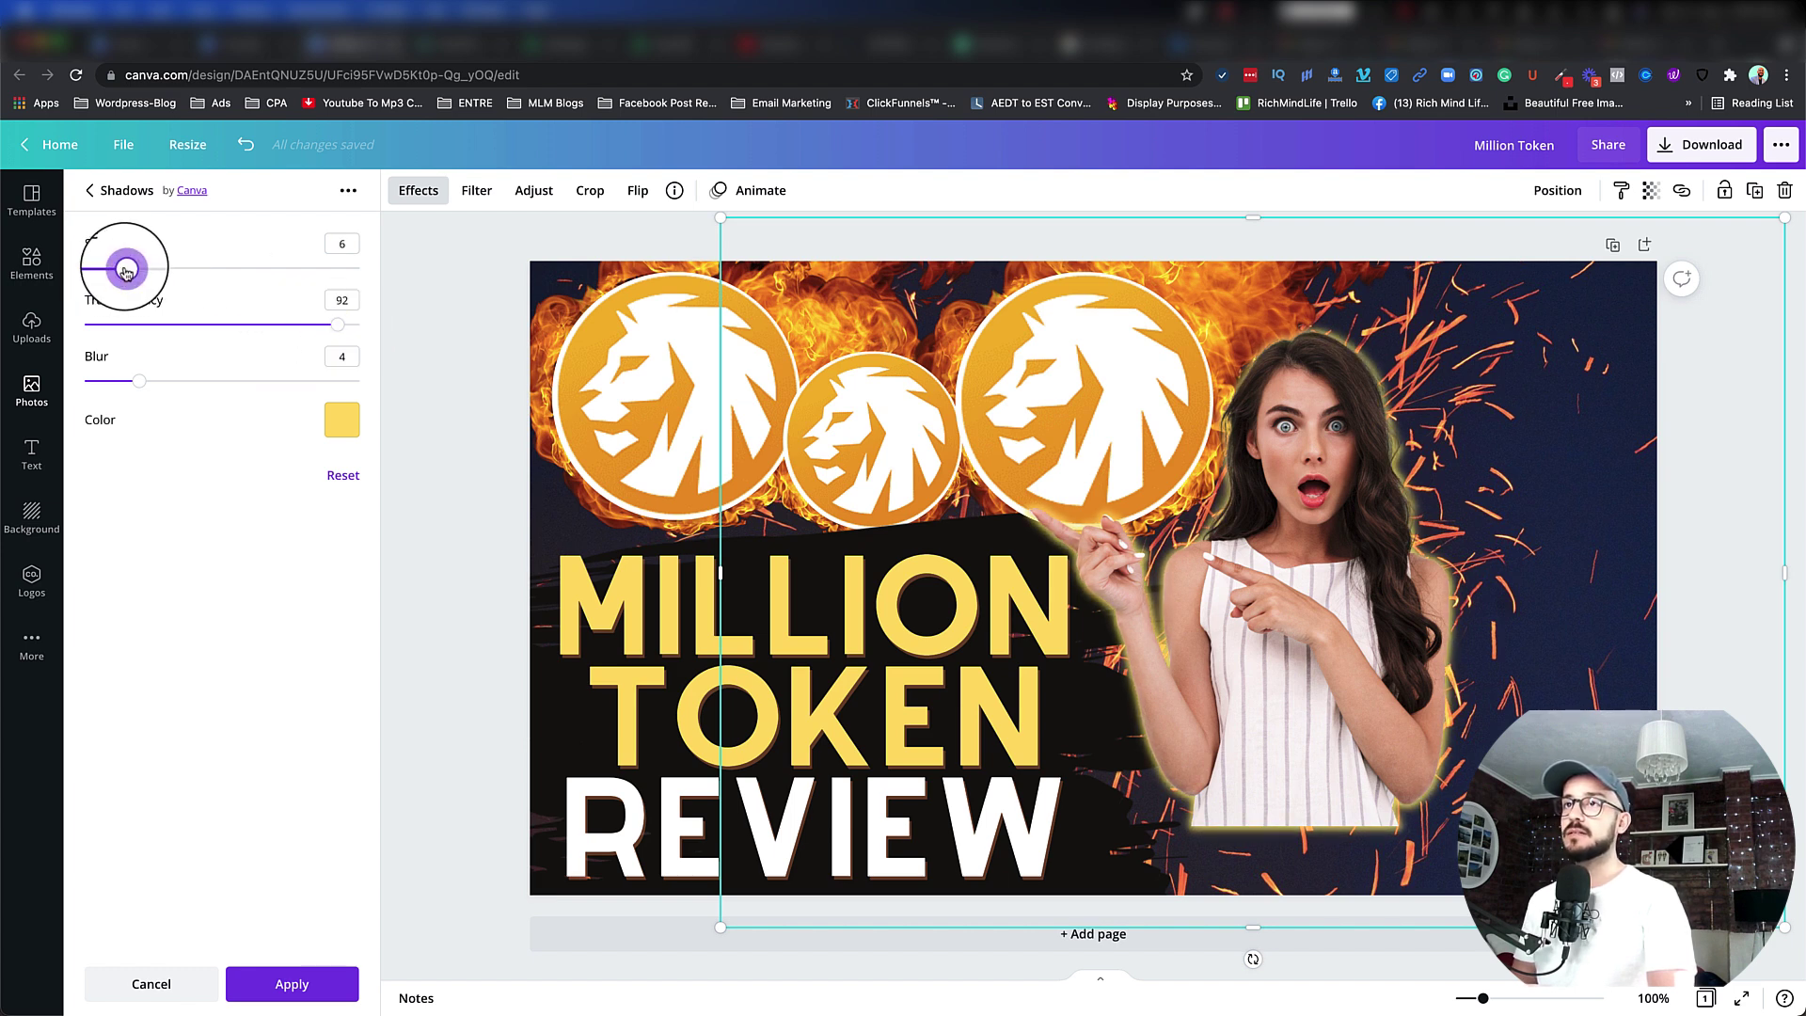
left_click_drag(126, 272, 139, 272)
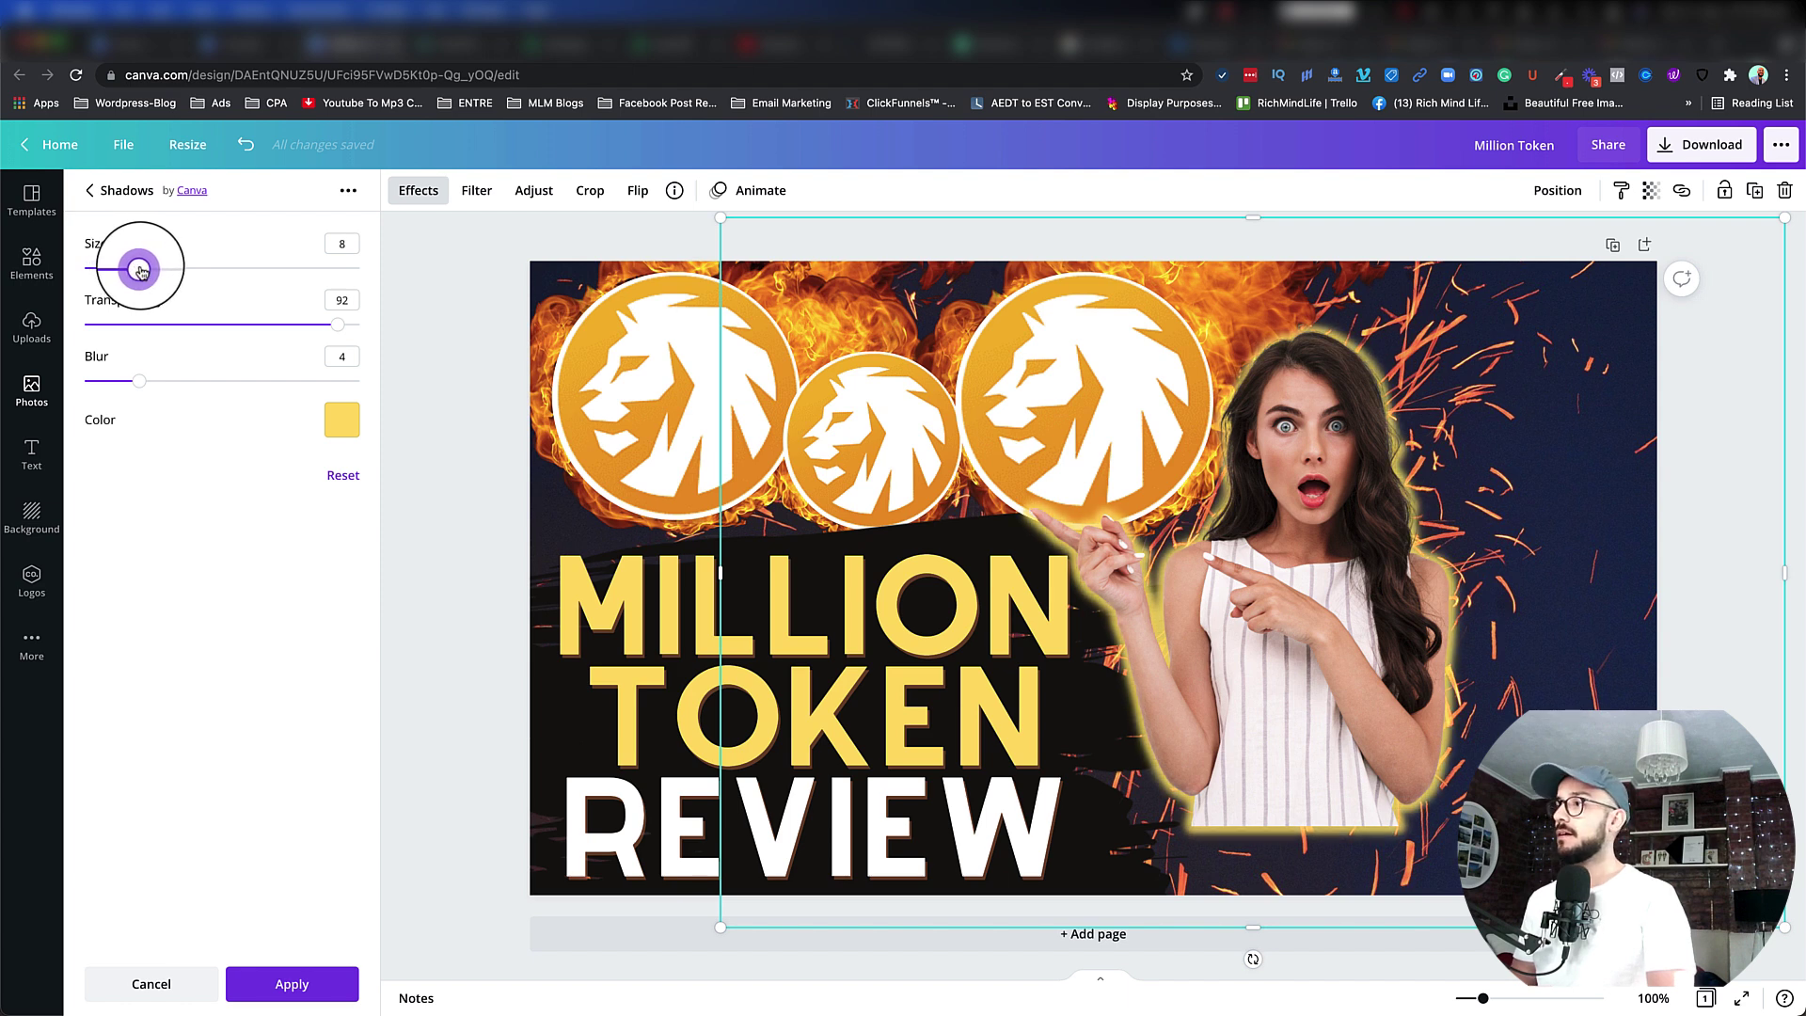
Enlarge the glowing woman photo and place it in the bottom-right corner of the thumbnail
left_click(423, 373)
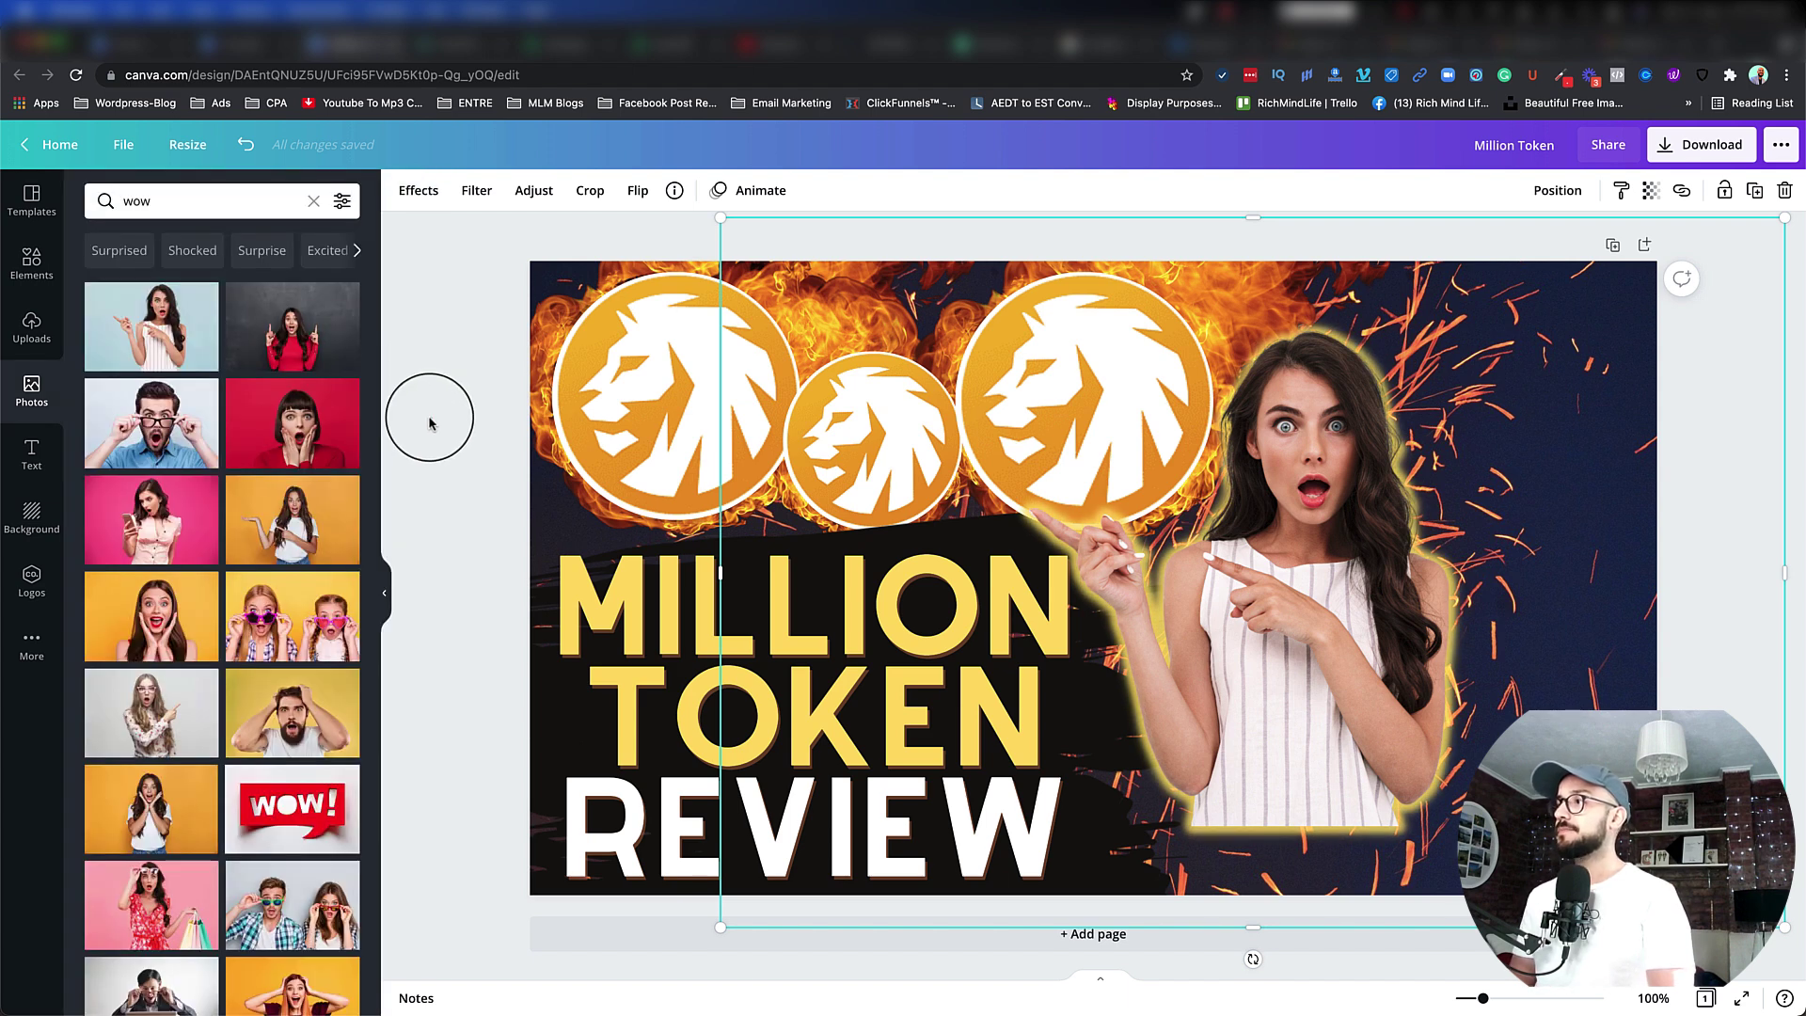
left_click(1259, 532)
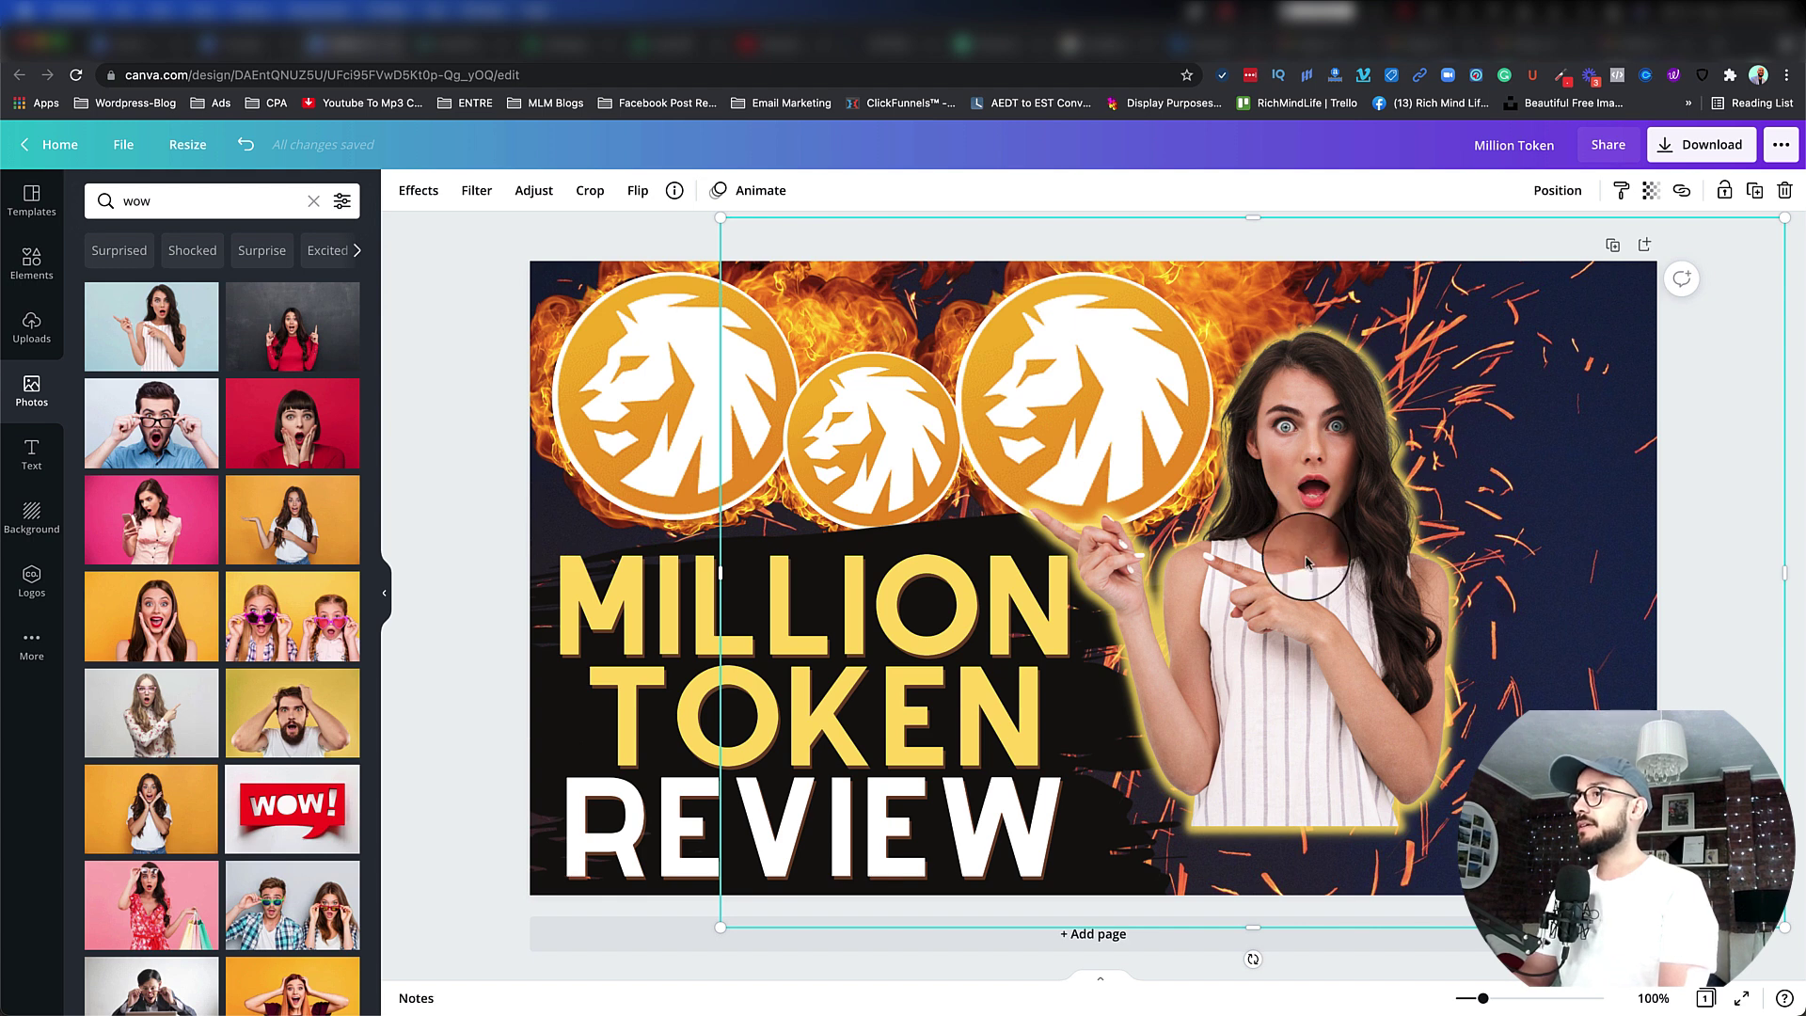
left_click(1303, 483)
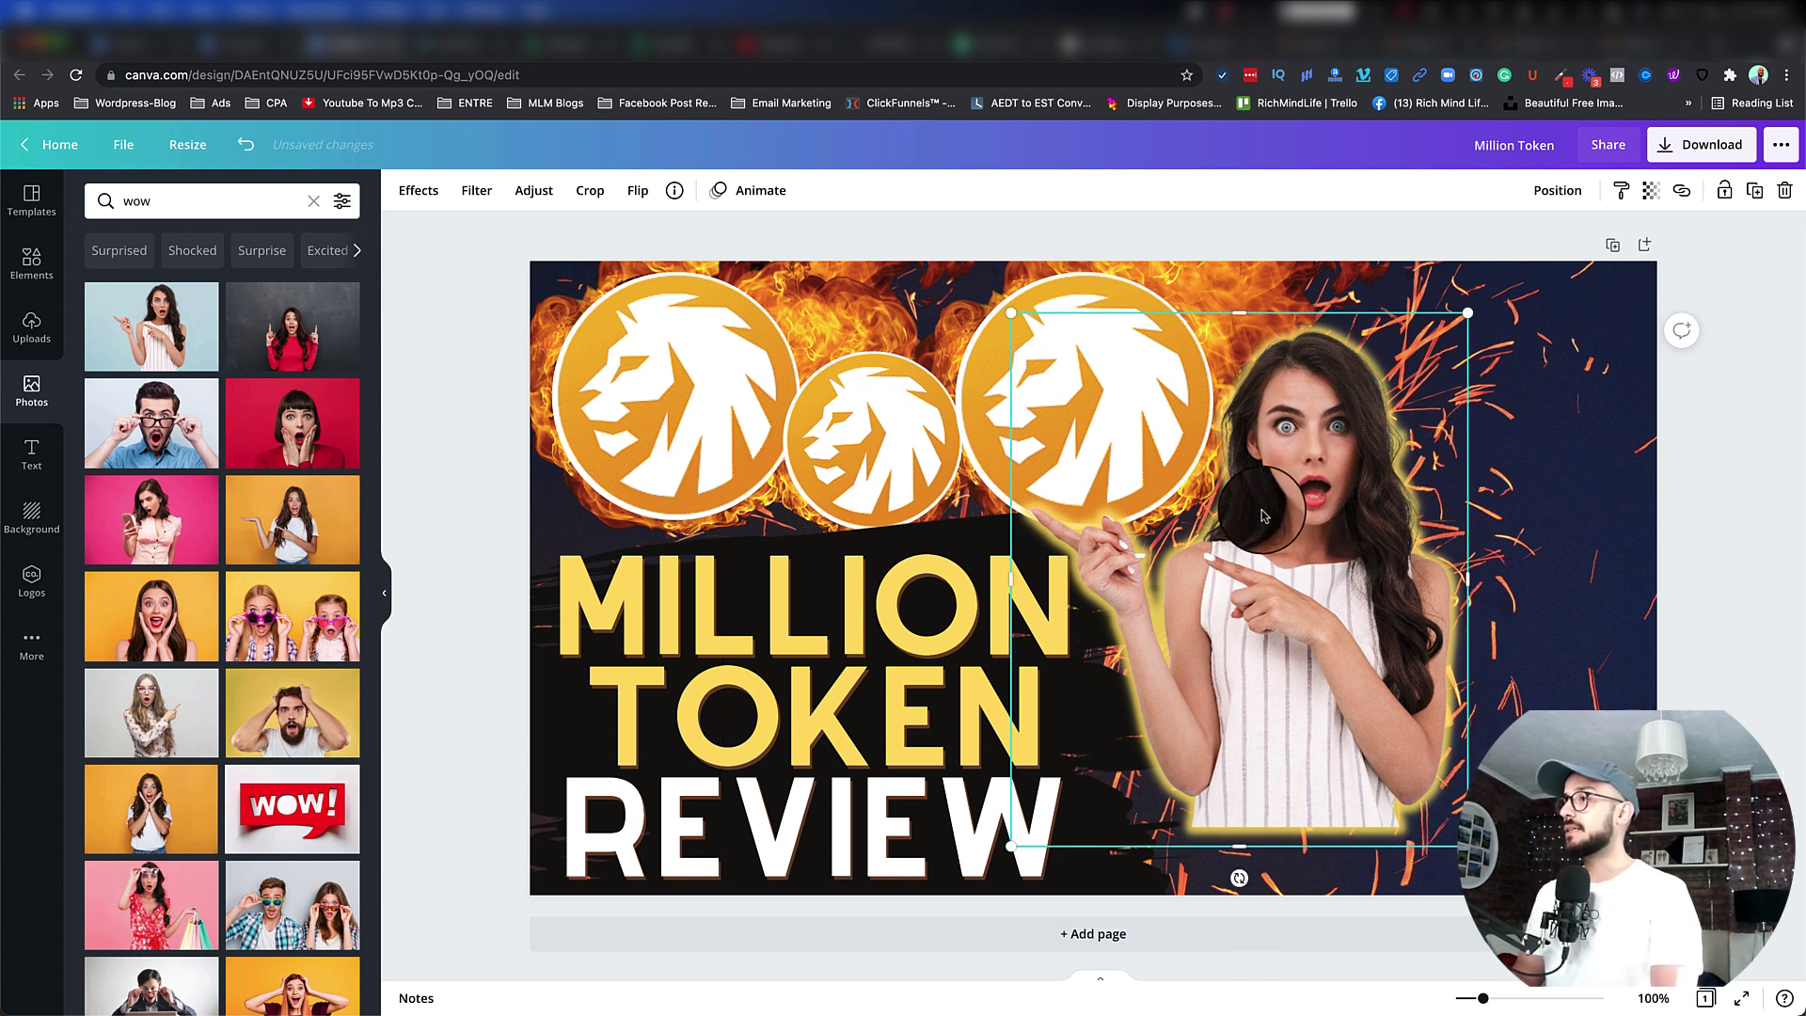
key("ctrl+z")
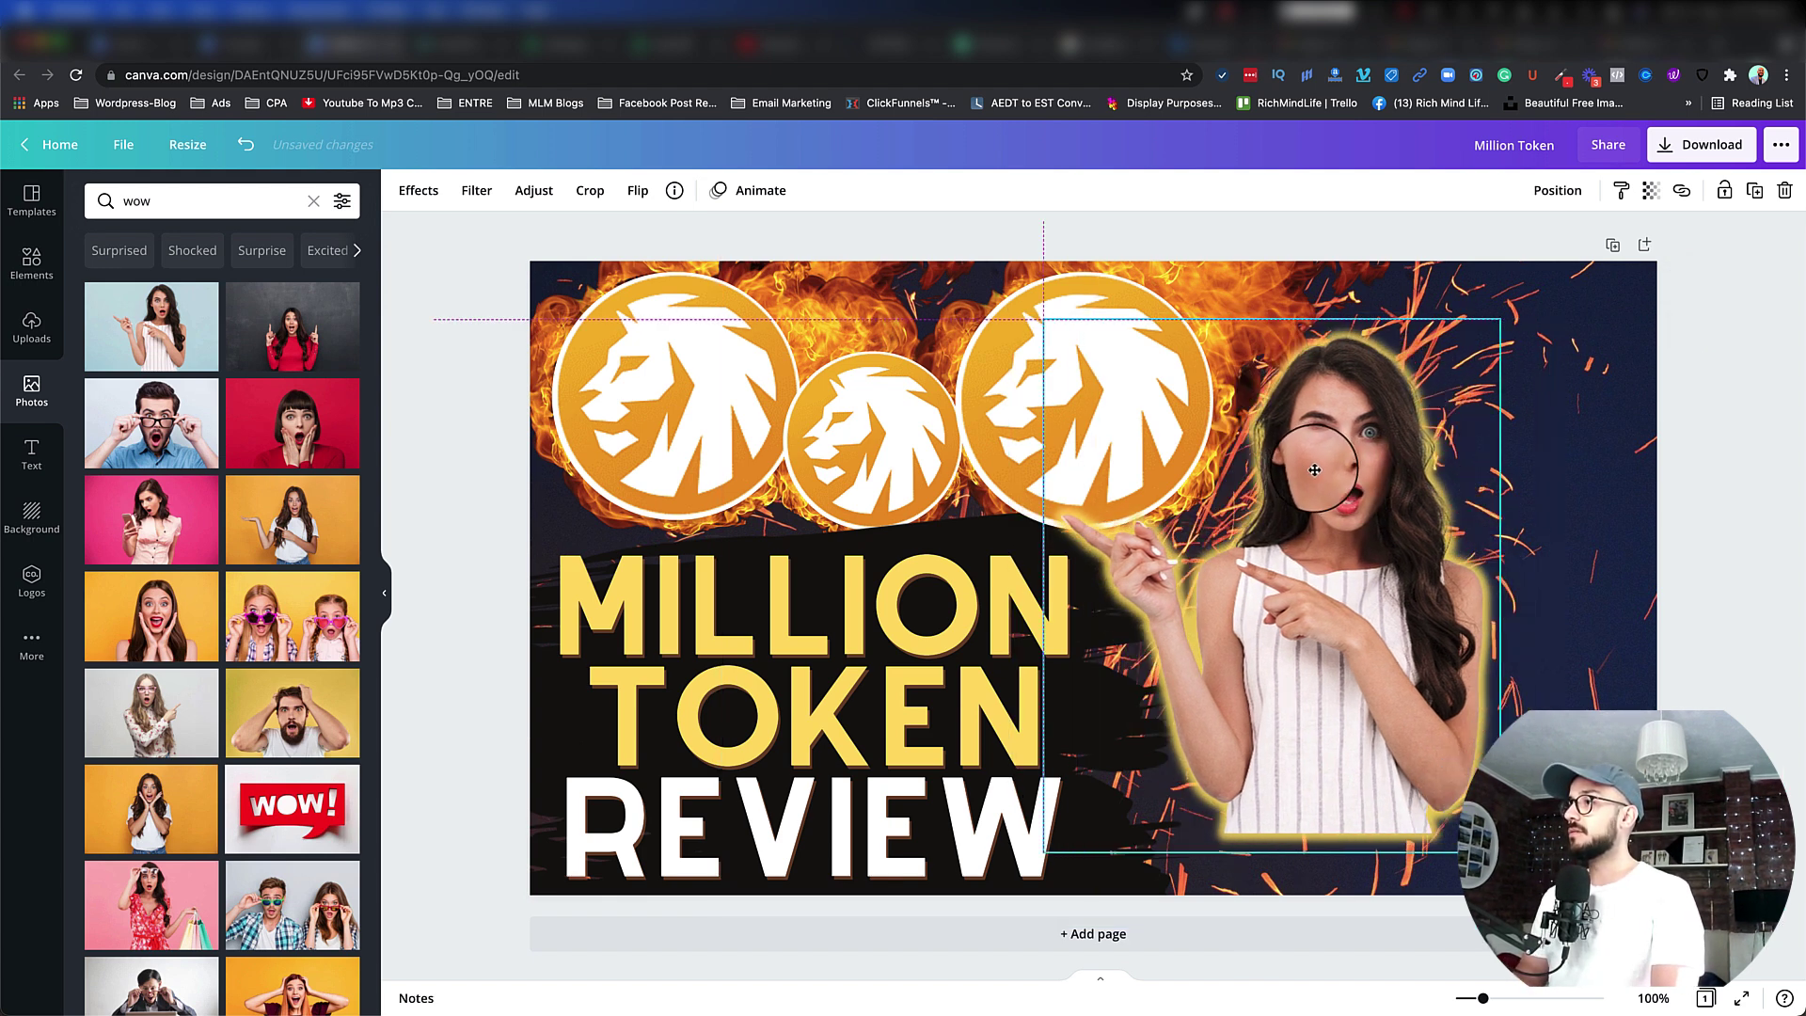
left_click_drag(1044, 318, 960, 221)
left_click_drag(1324, 412, 1415, 435)
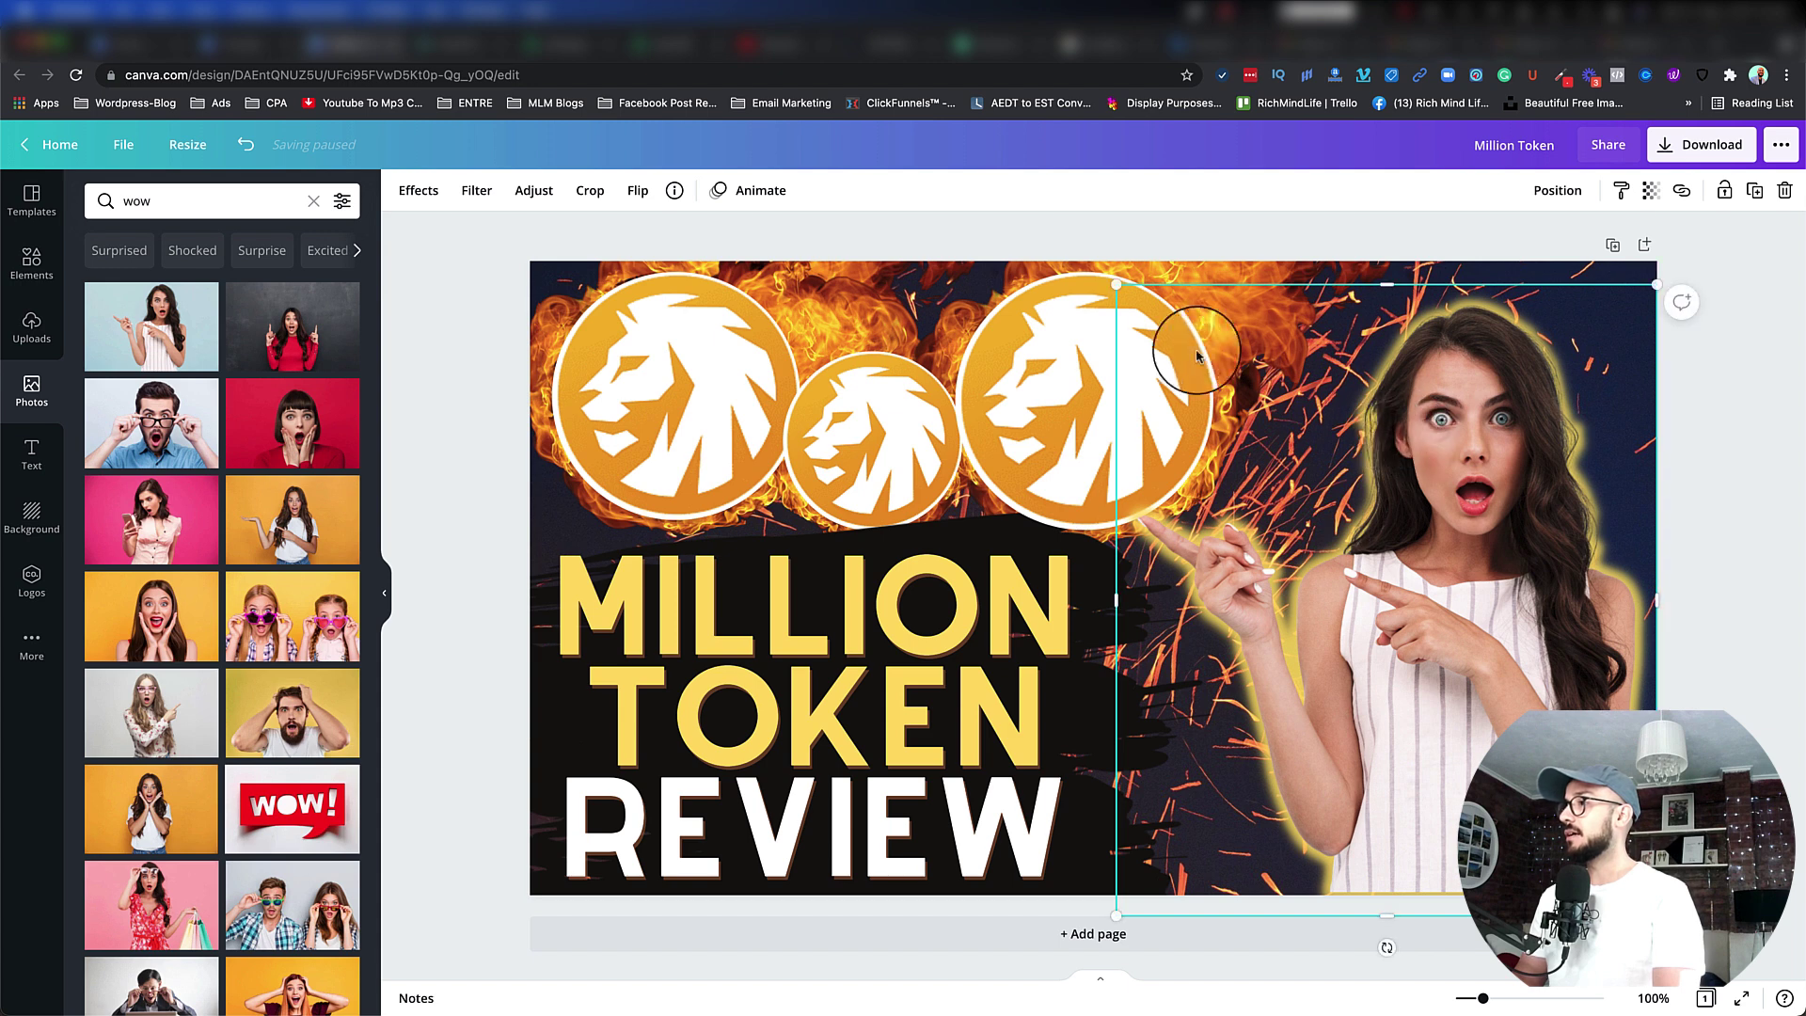
left_click_drag(1116, 284, 1069, 252)
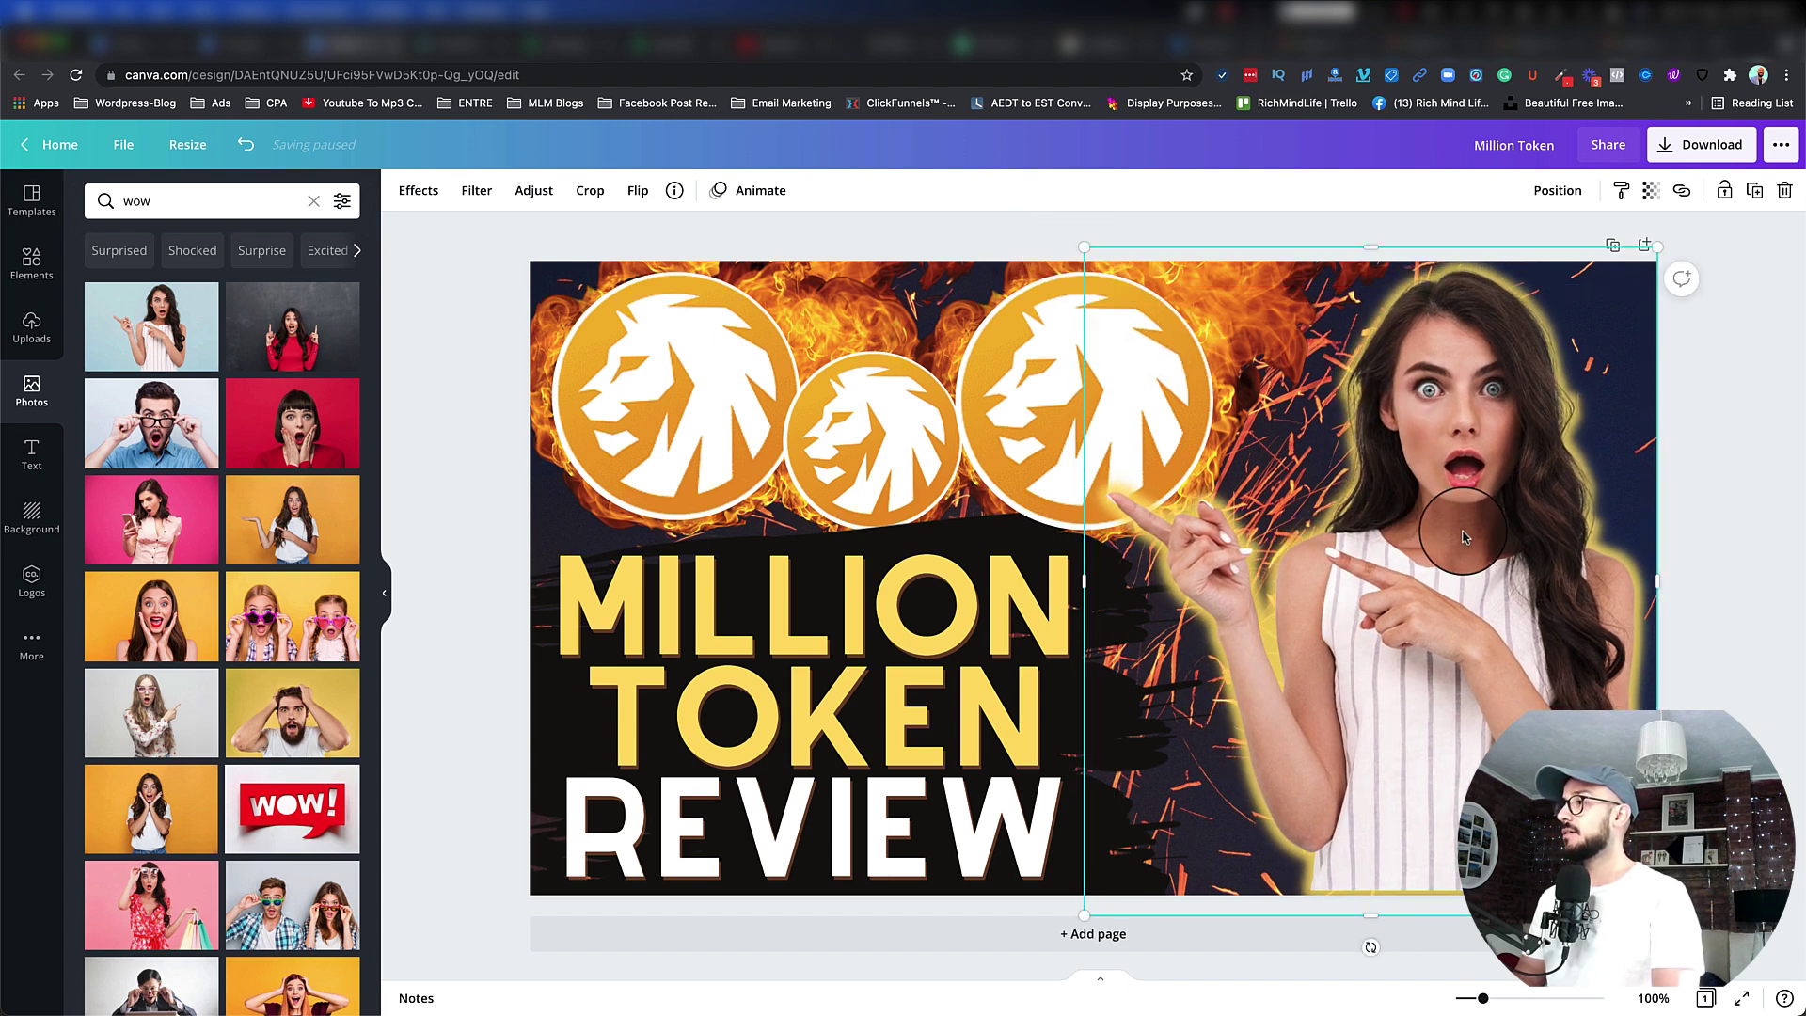
left_click_drag(1460, 523, 1469, 538)
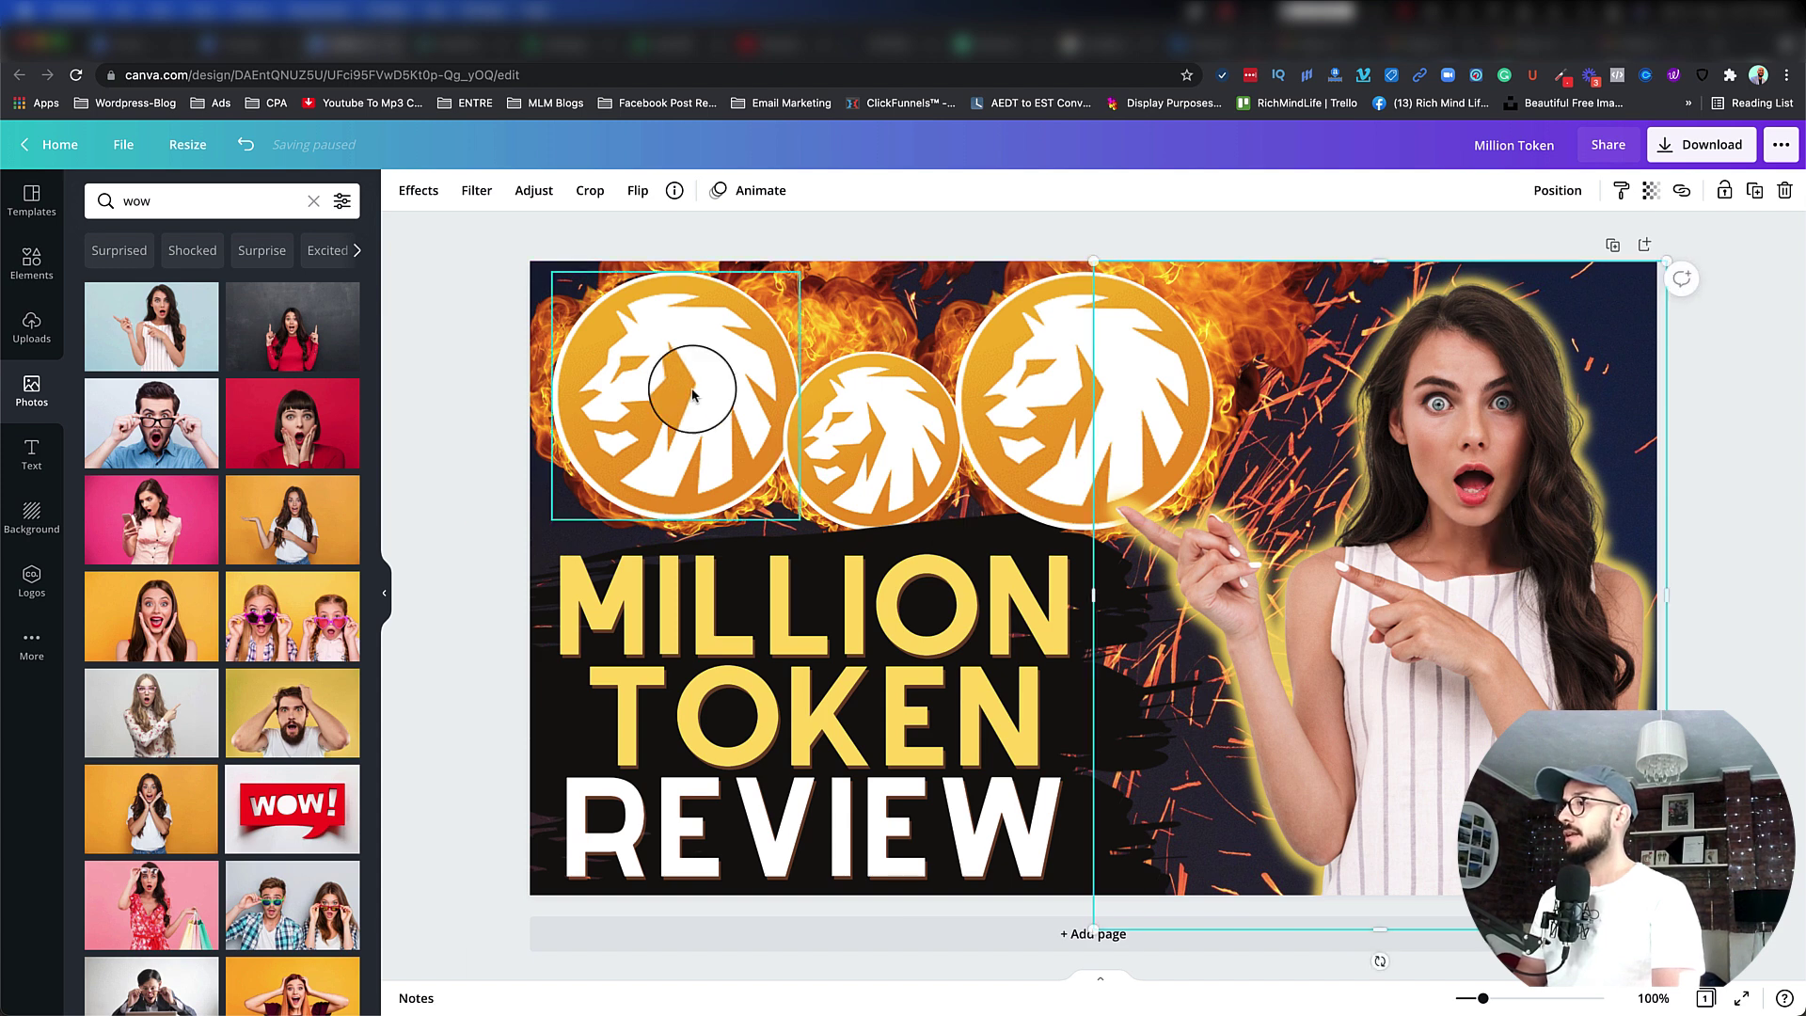
left_click(454, 377)
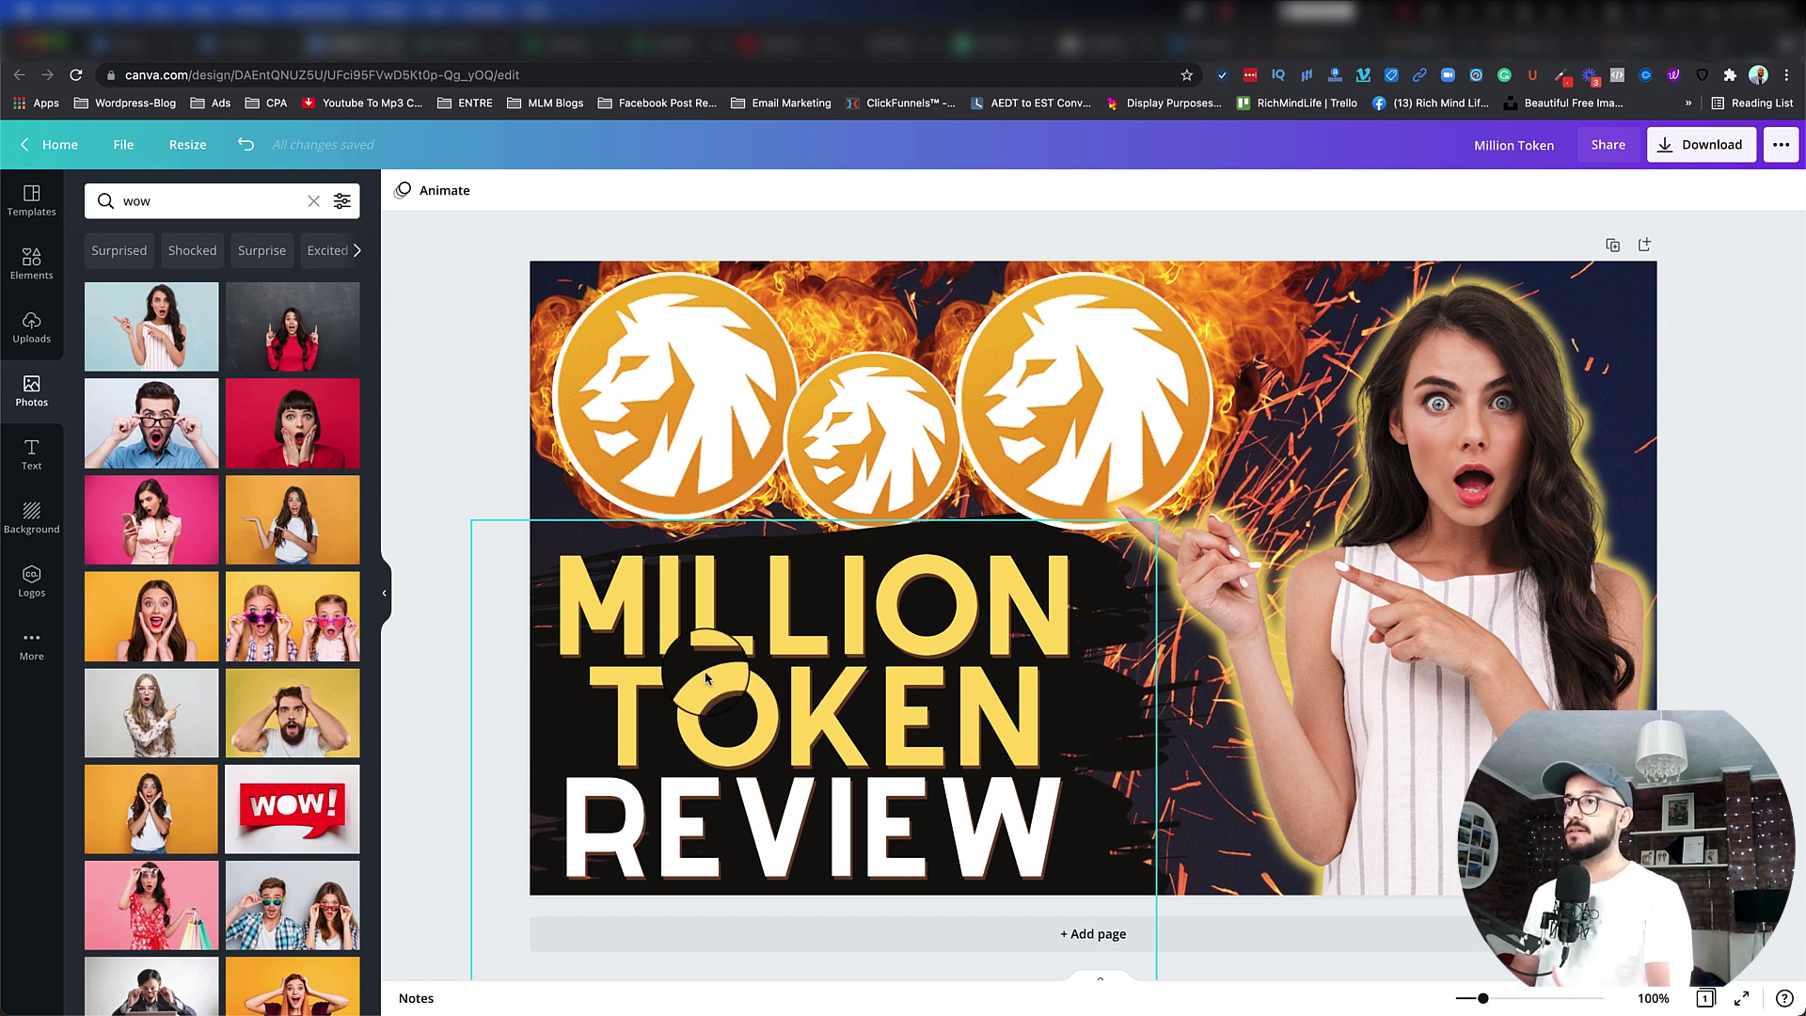
Download the thumbnail as a 1280 × 720 PNG
left_click(1658, 161)
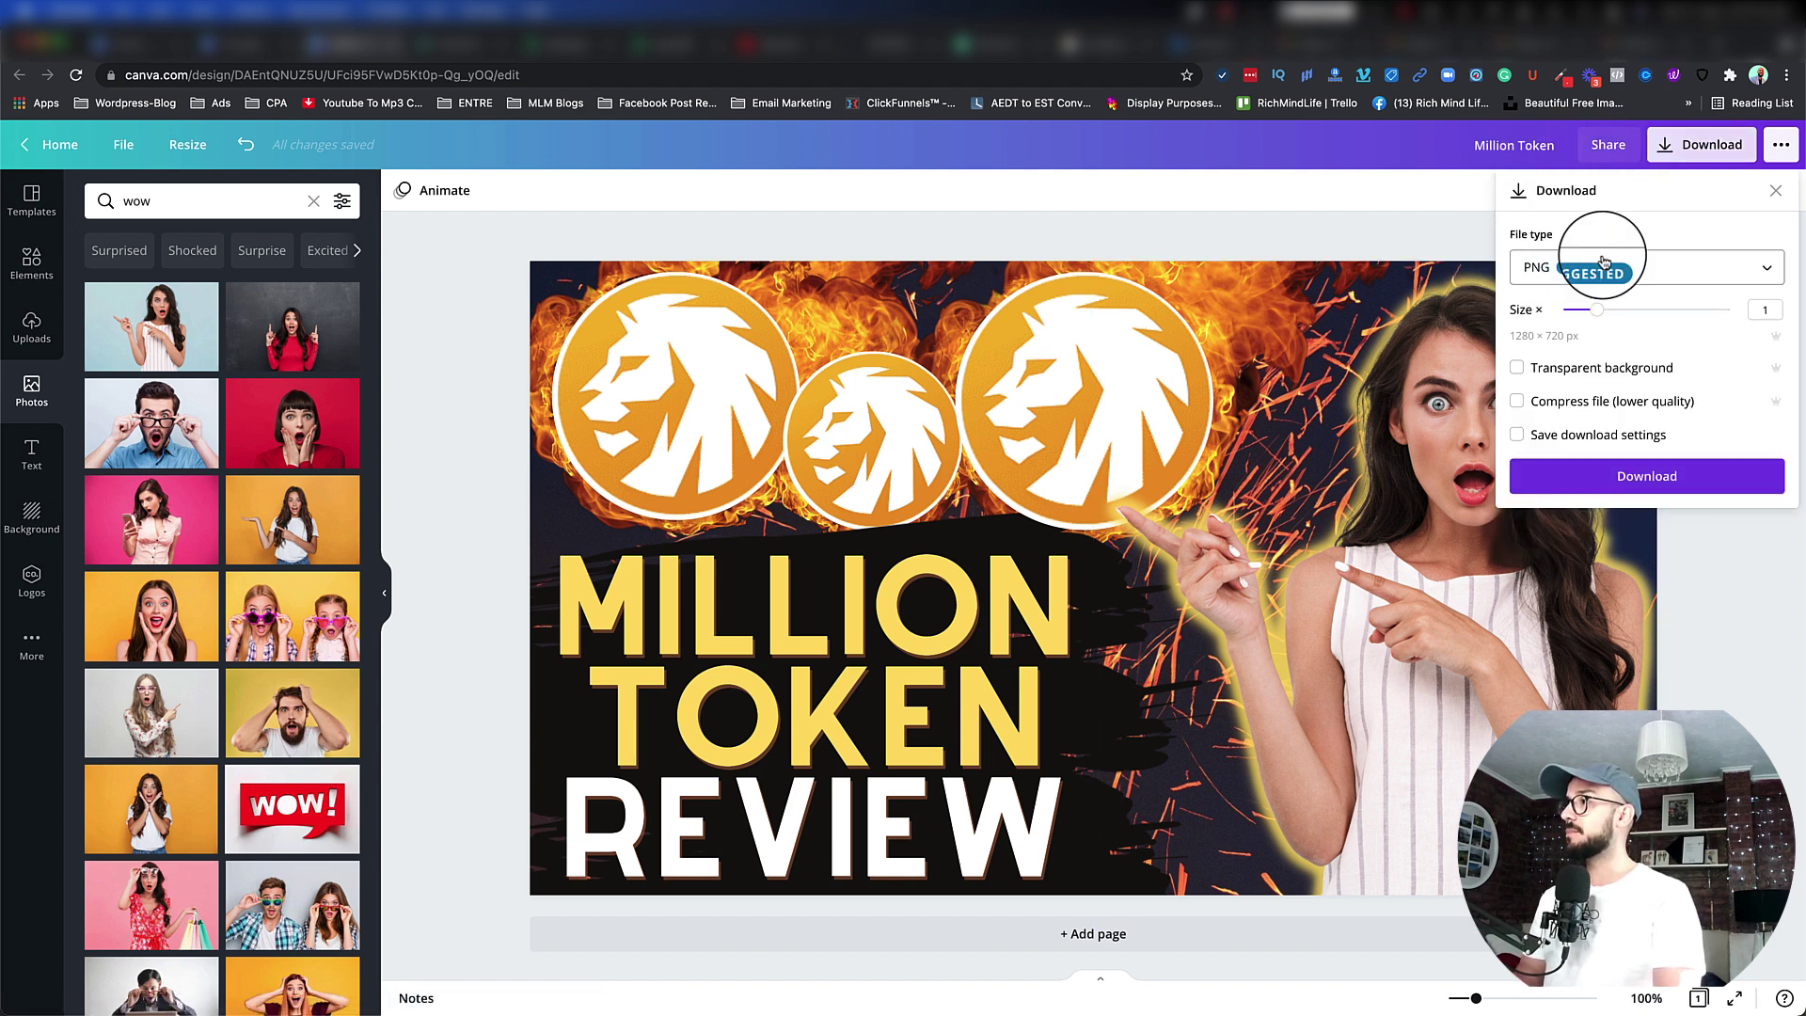
left_click(1590, 489)
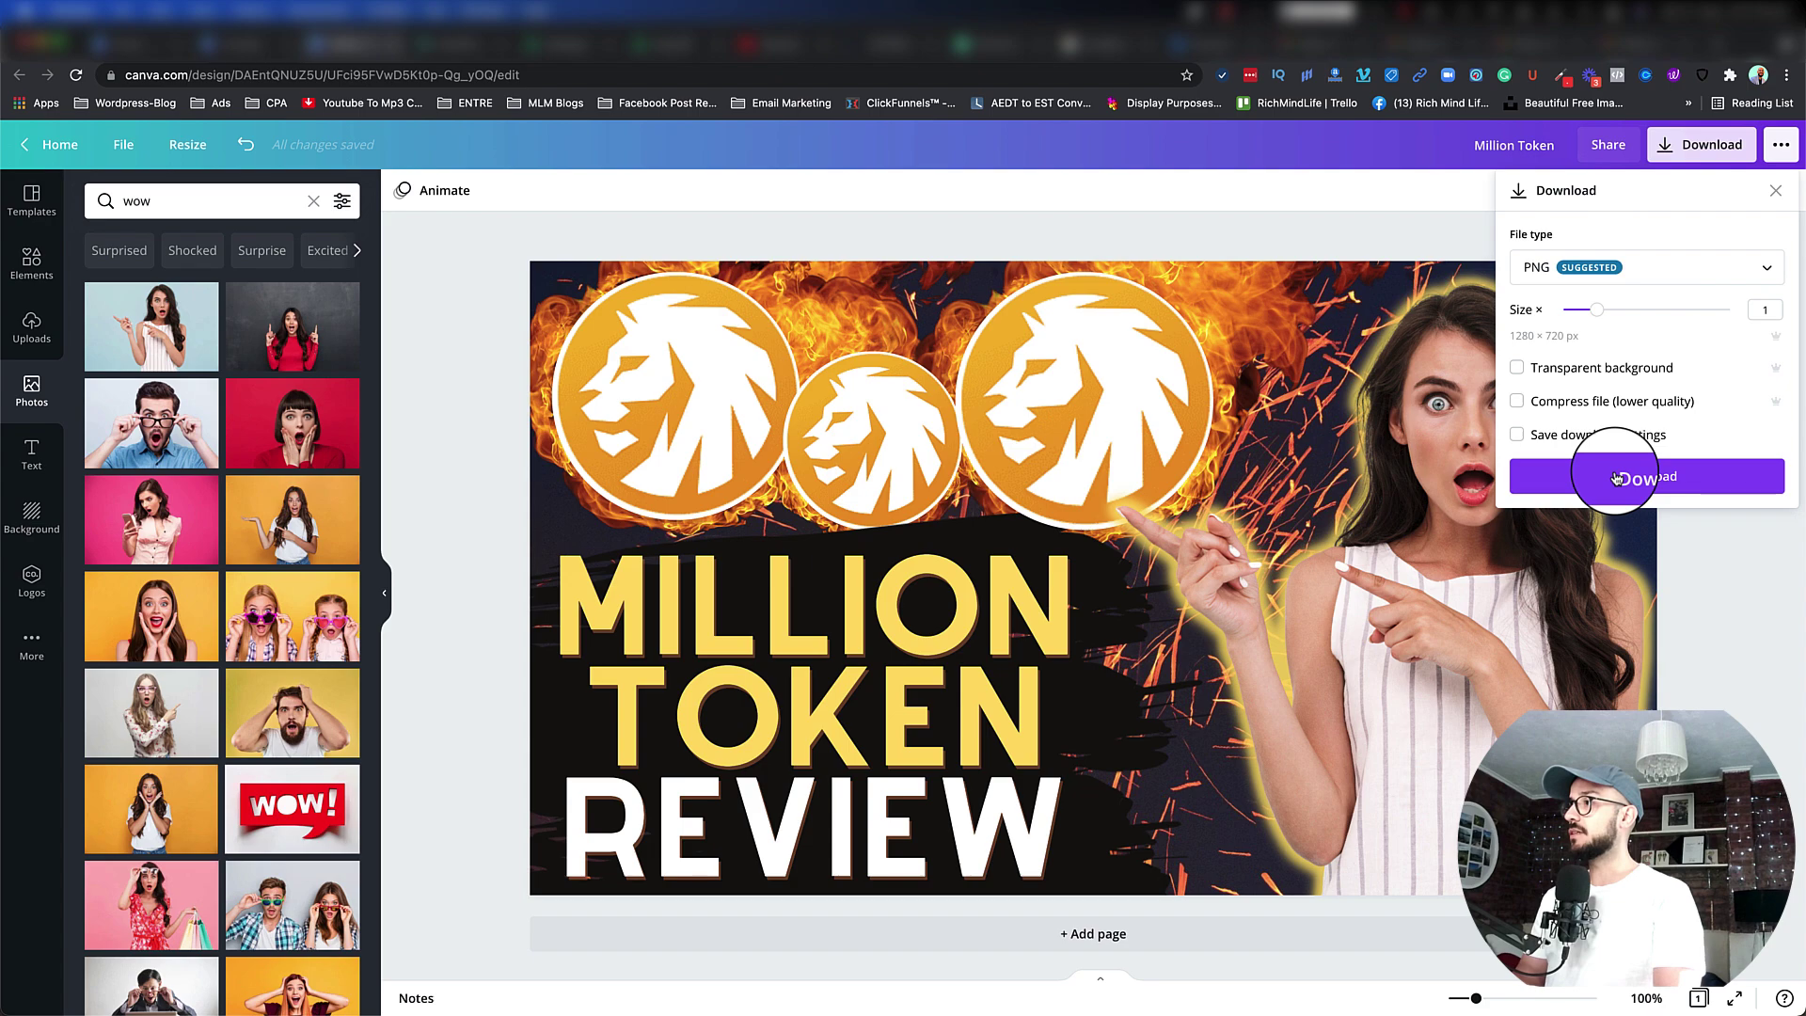